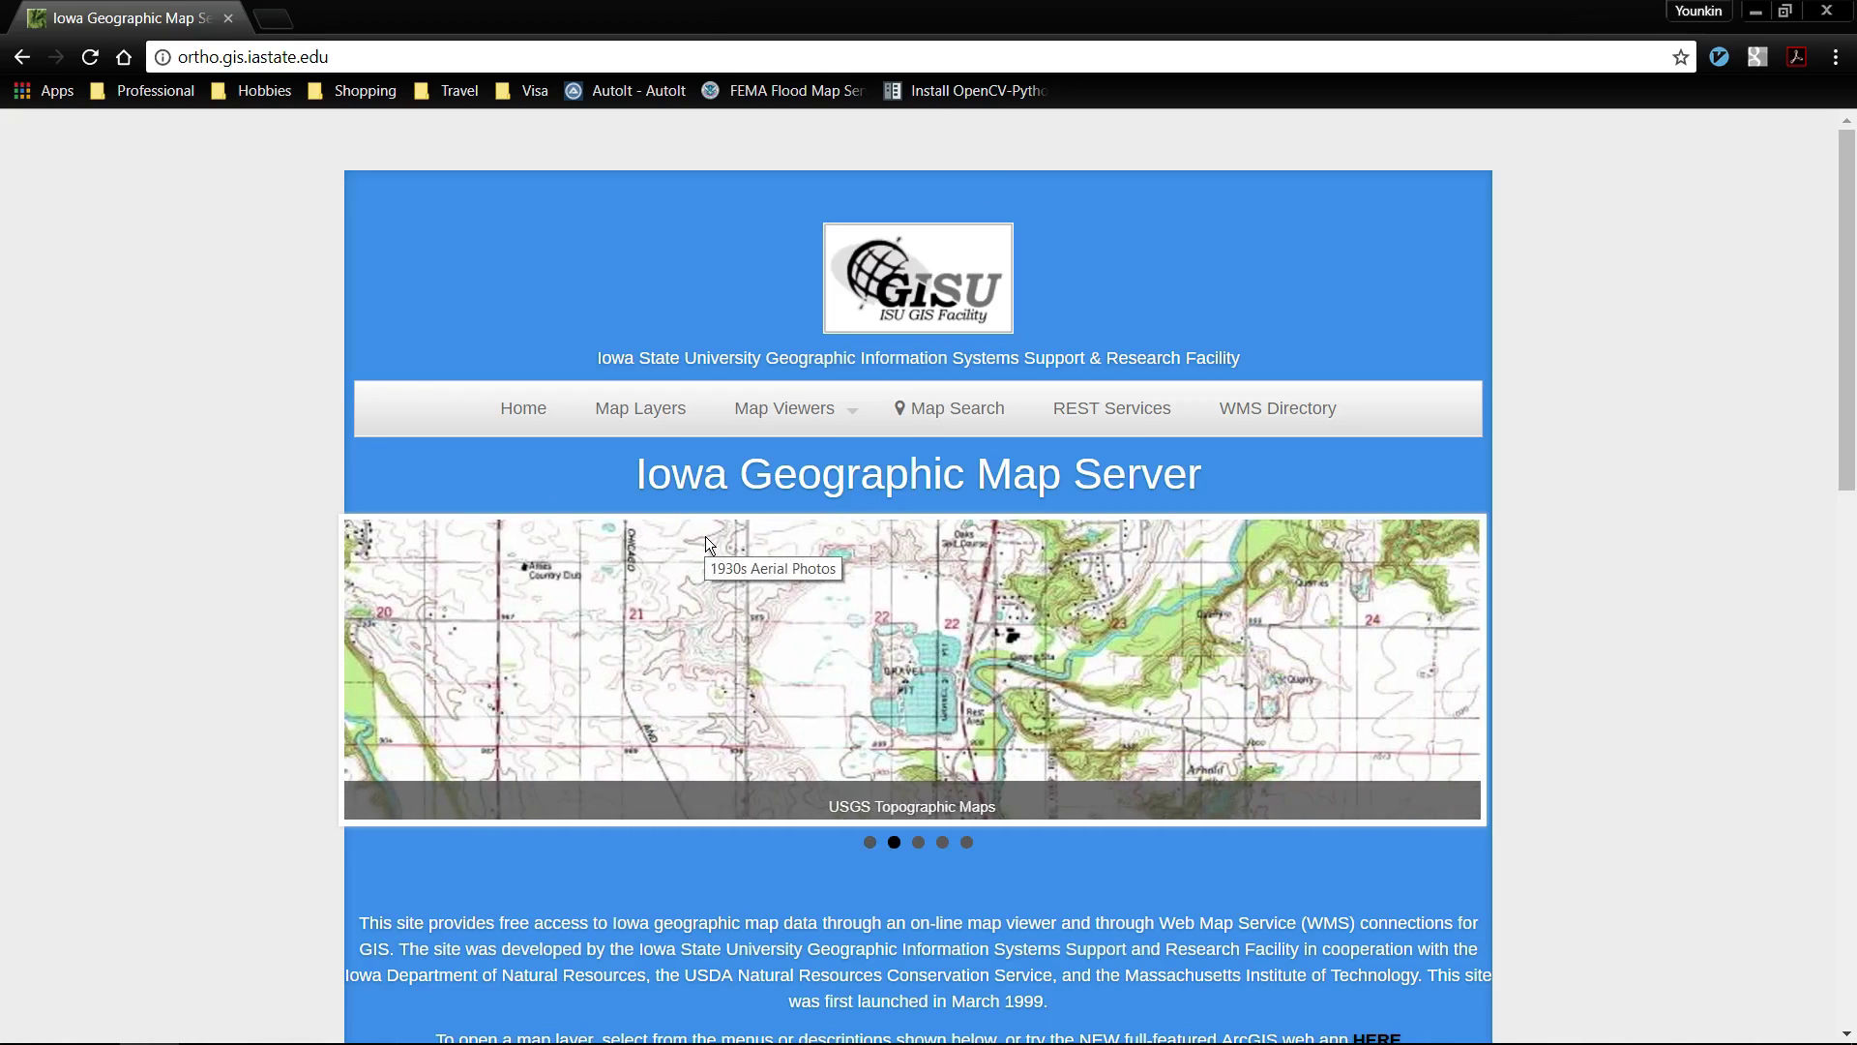
- Return to the Iowa Geographic Map Server home page content
{"action": "left_click", "coordinate": [392, 53]}
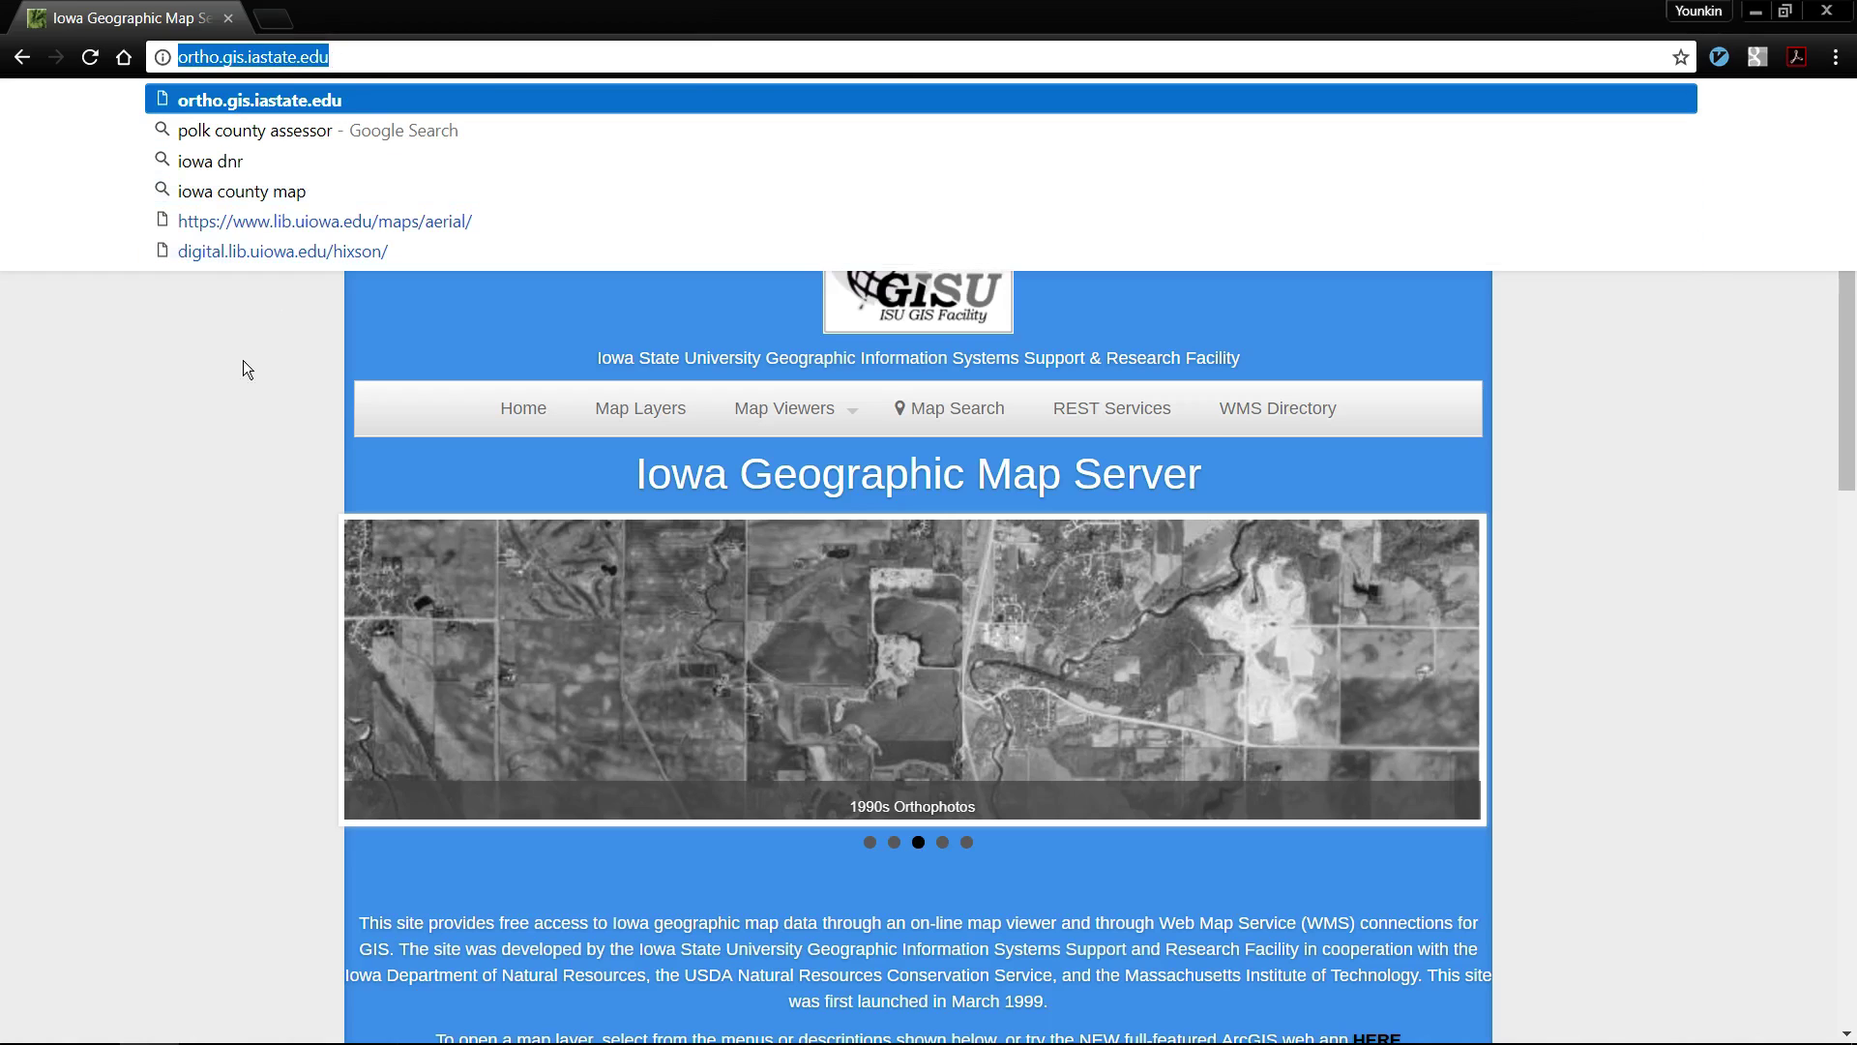
{"action": "key", "text": "Escape"}
{"action": "left_click", "coordinate": [253, 457]}
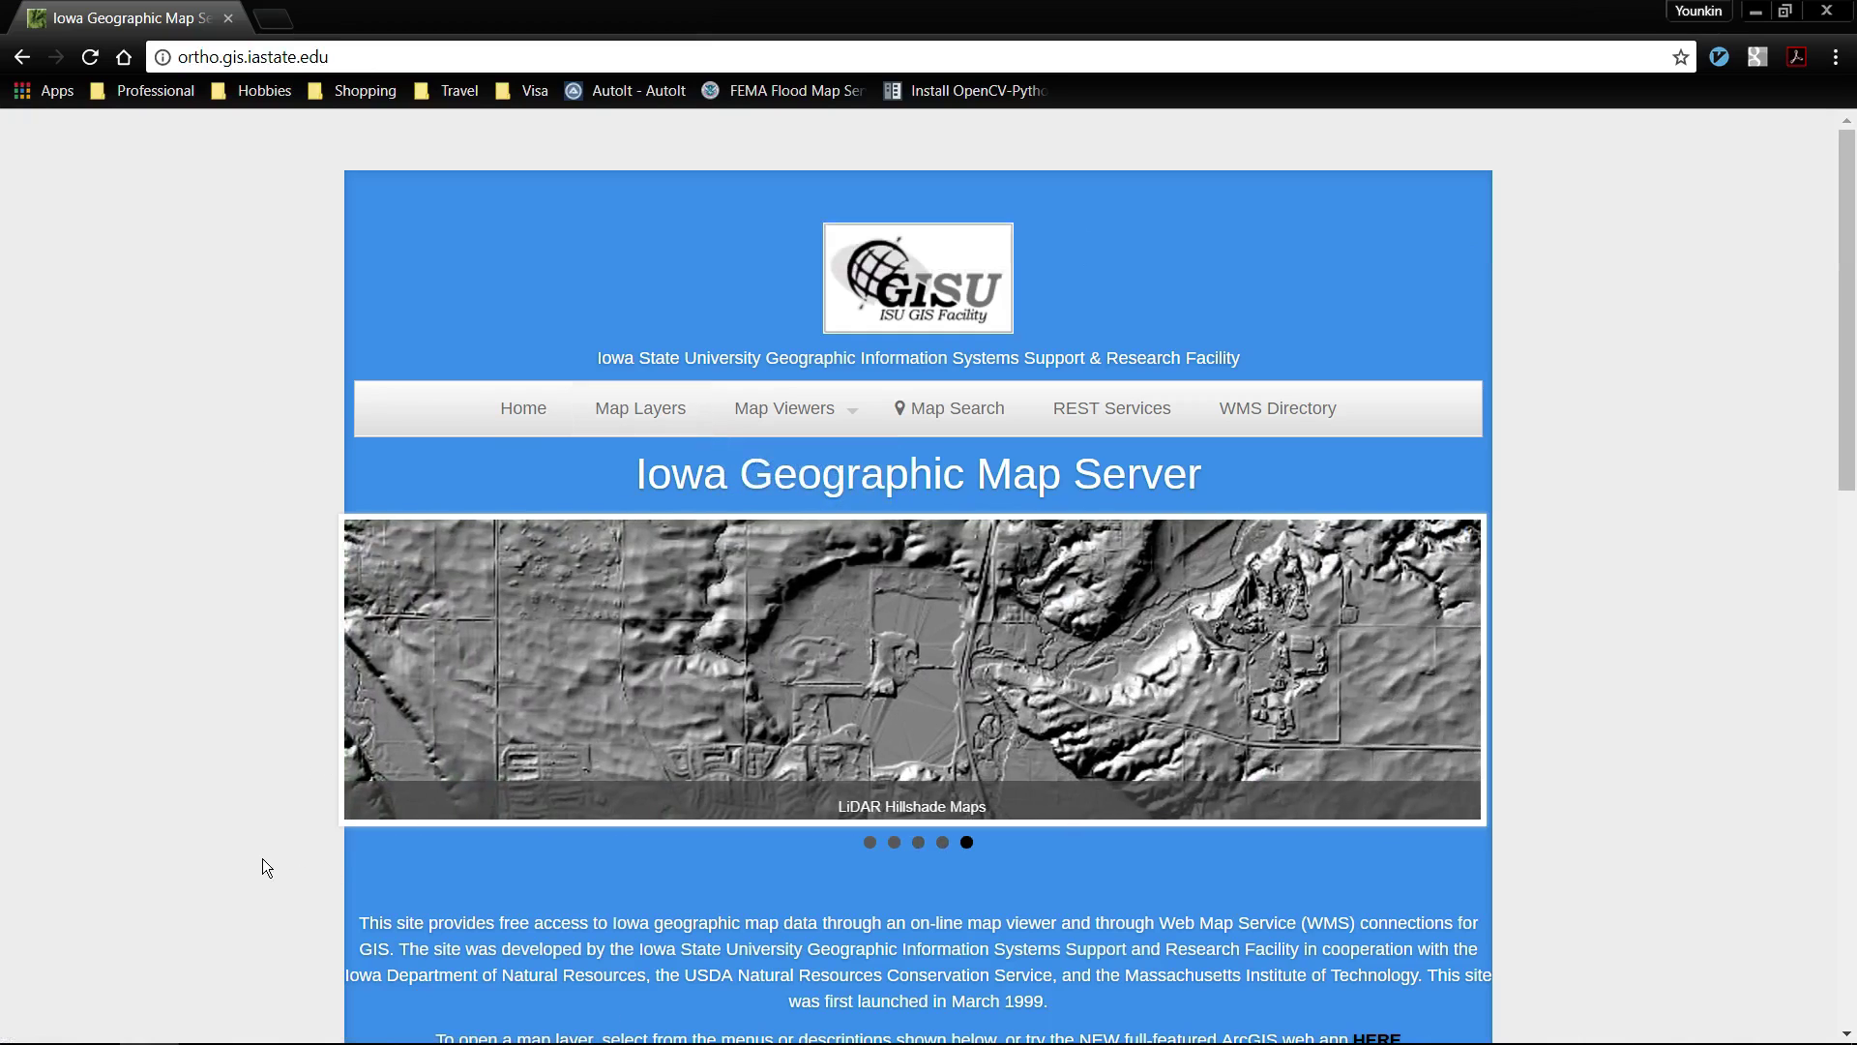
- Pick Sioux City in the Map Search city list and show its map
{"action": "scroll", "coordinate": [262, 859], "scroll_direction": "down", "scroll_amount": 5}
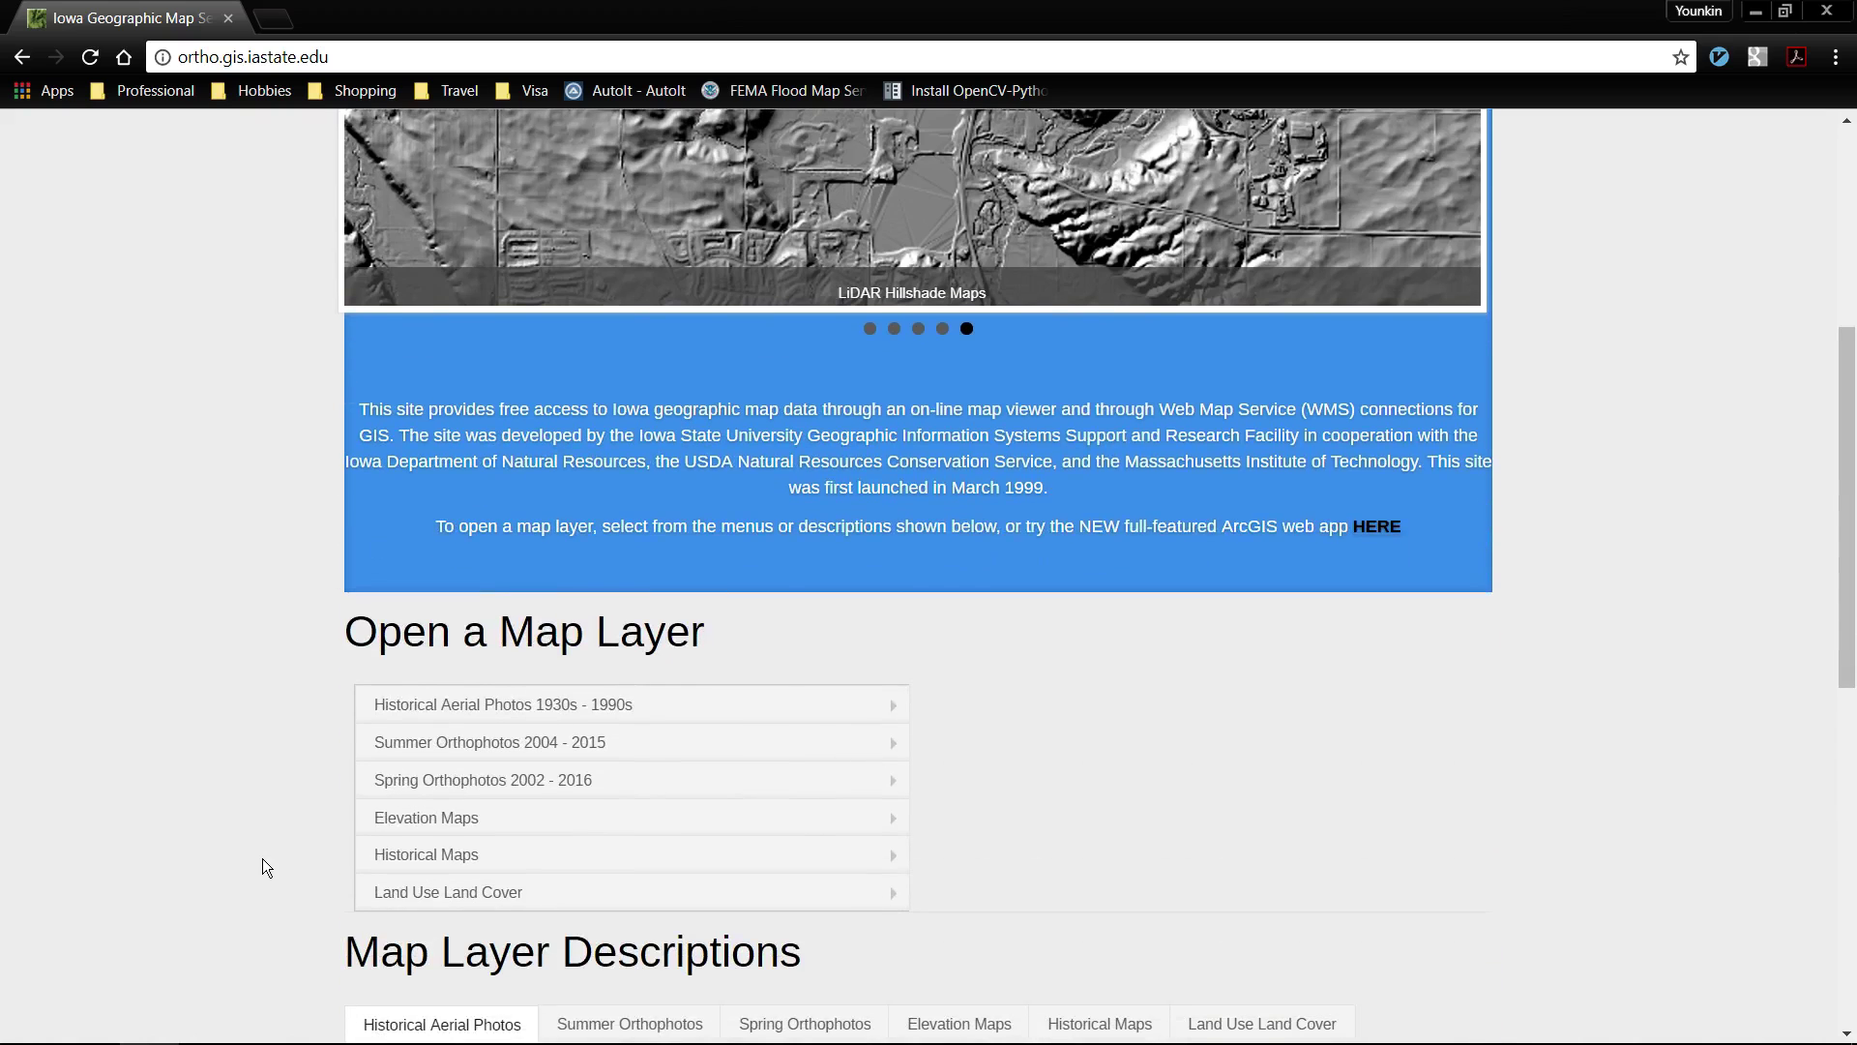
{"action": "scroll", "coordinate": [263, 861], "scroll_direction": "down", "scroll_amount": 7}
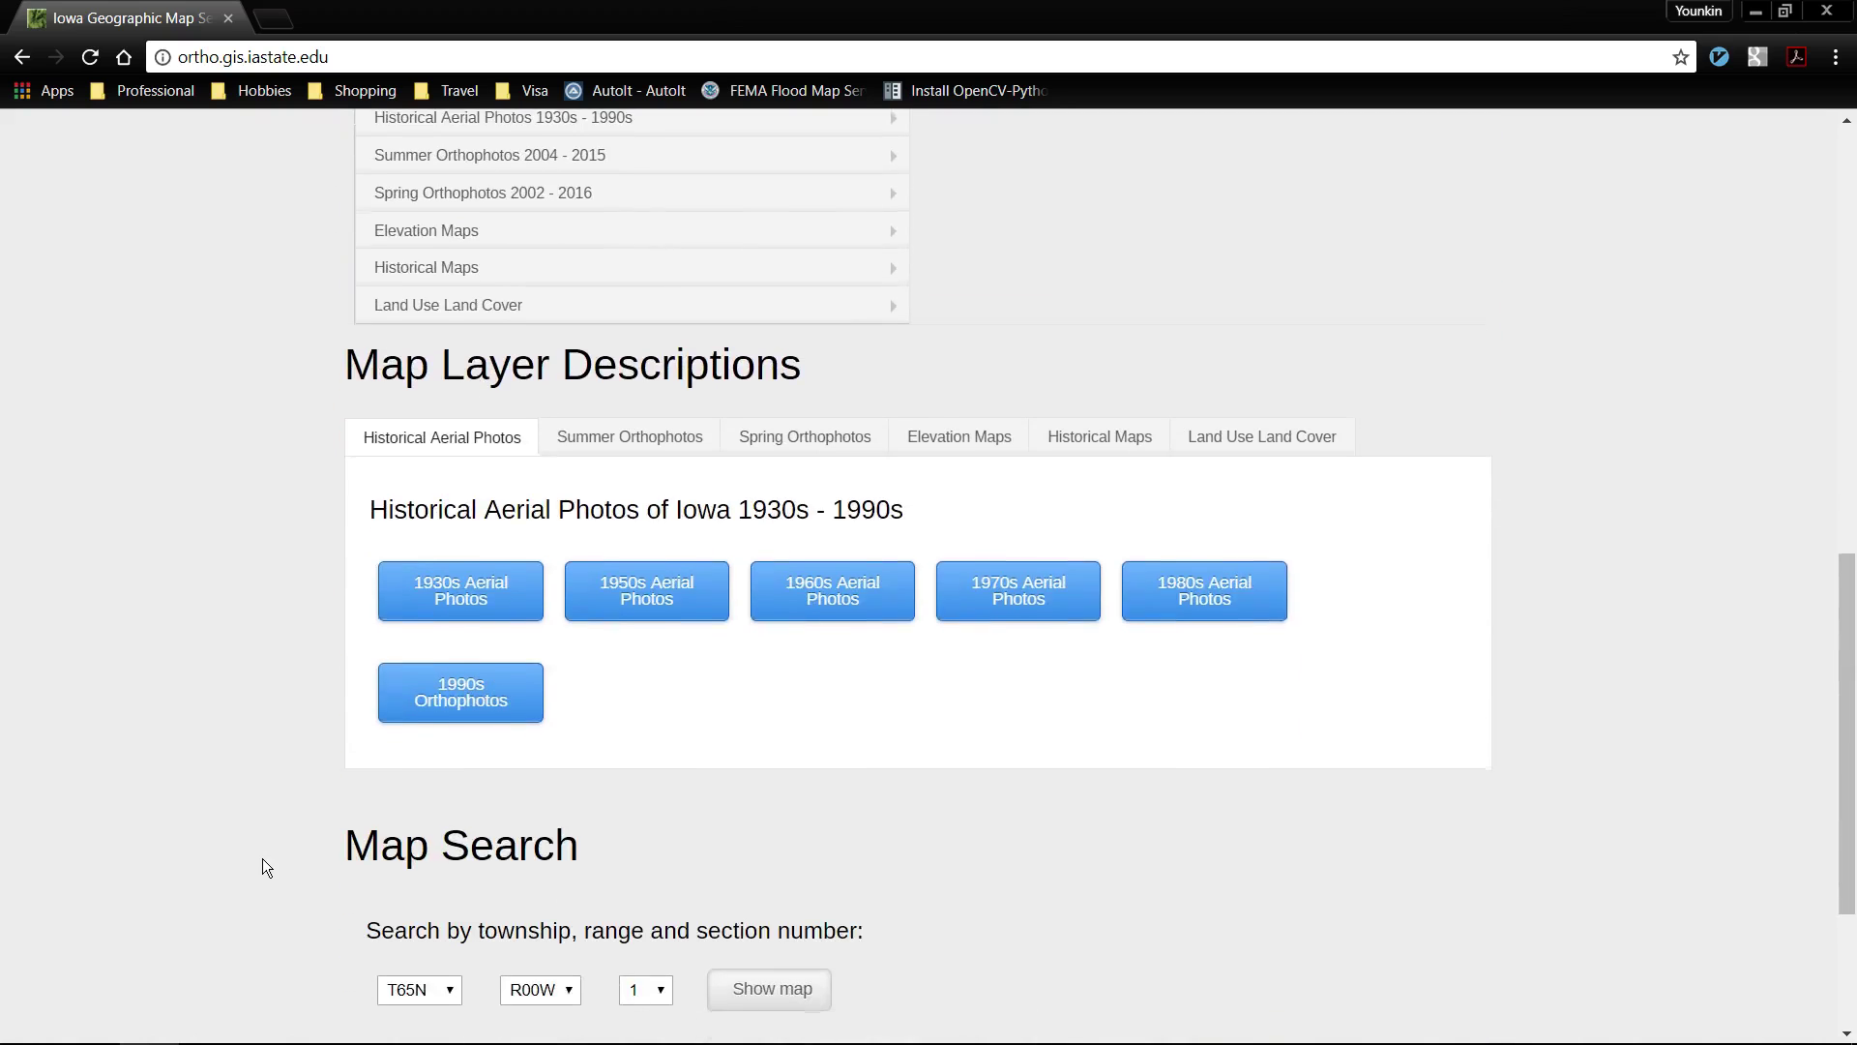
{"action": "scroll", "coordinate": [263, 867], "scroll_direction": "down", "scroll_amount": 2}
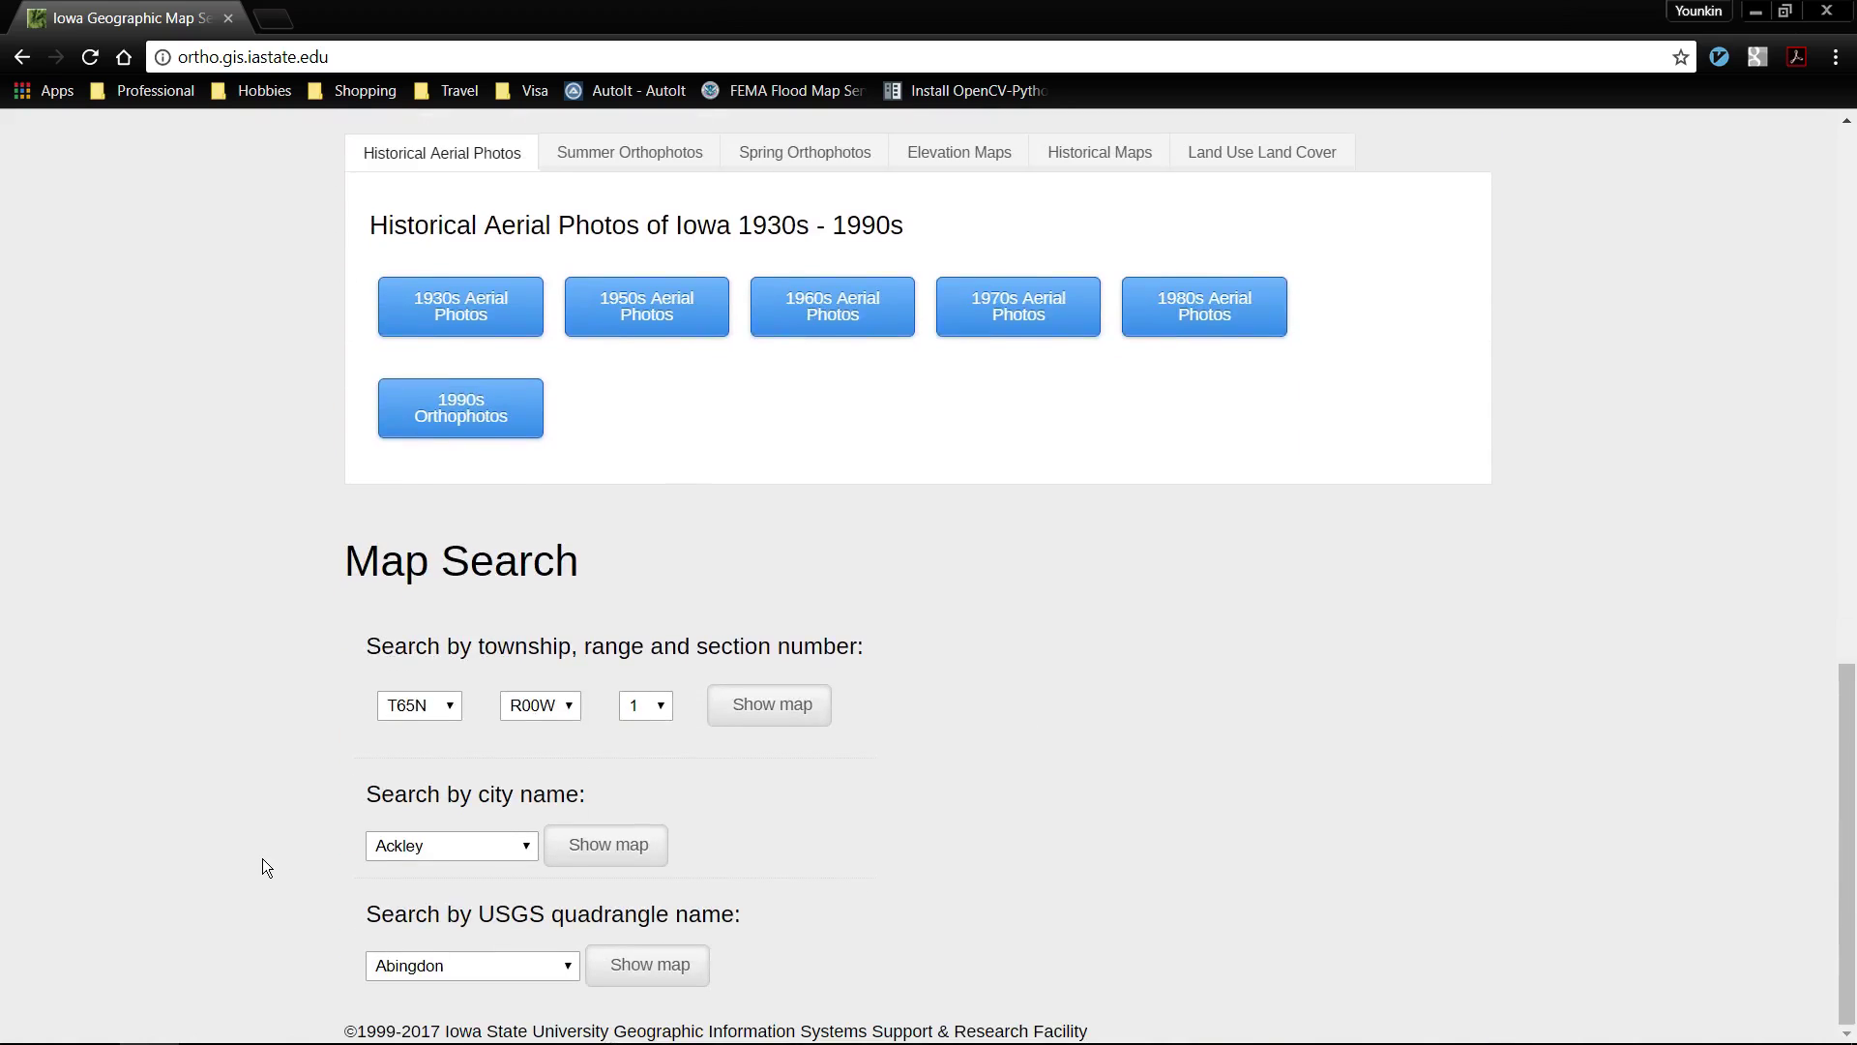
{"action": "left_click", "coordinate": [478, 846]}
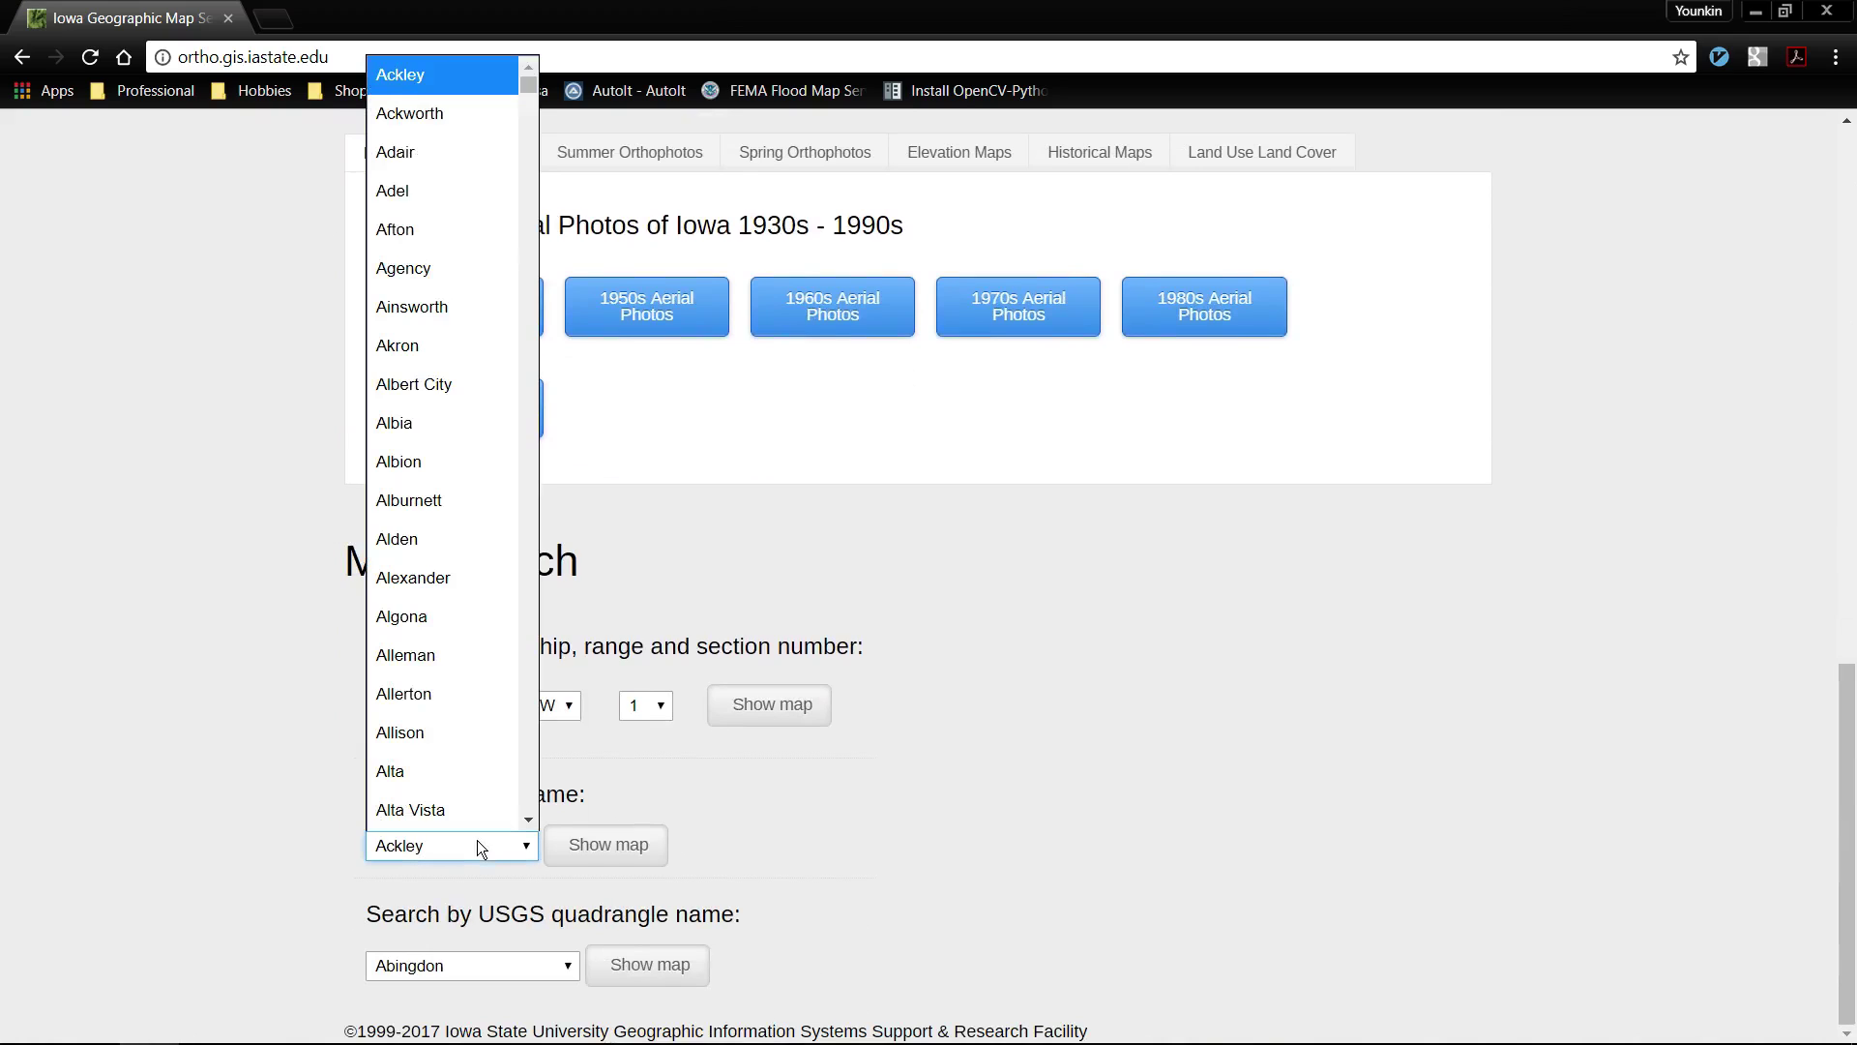
{"action": "type", "text": "sioux"}
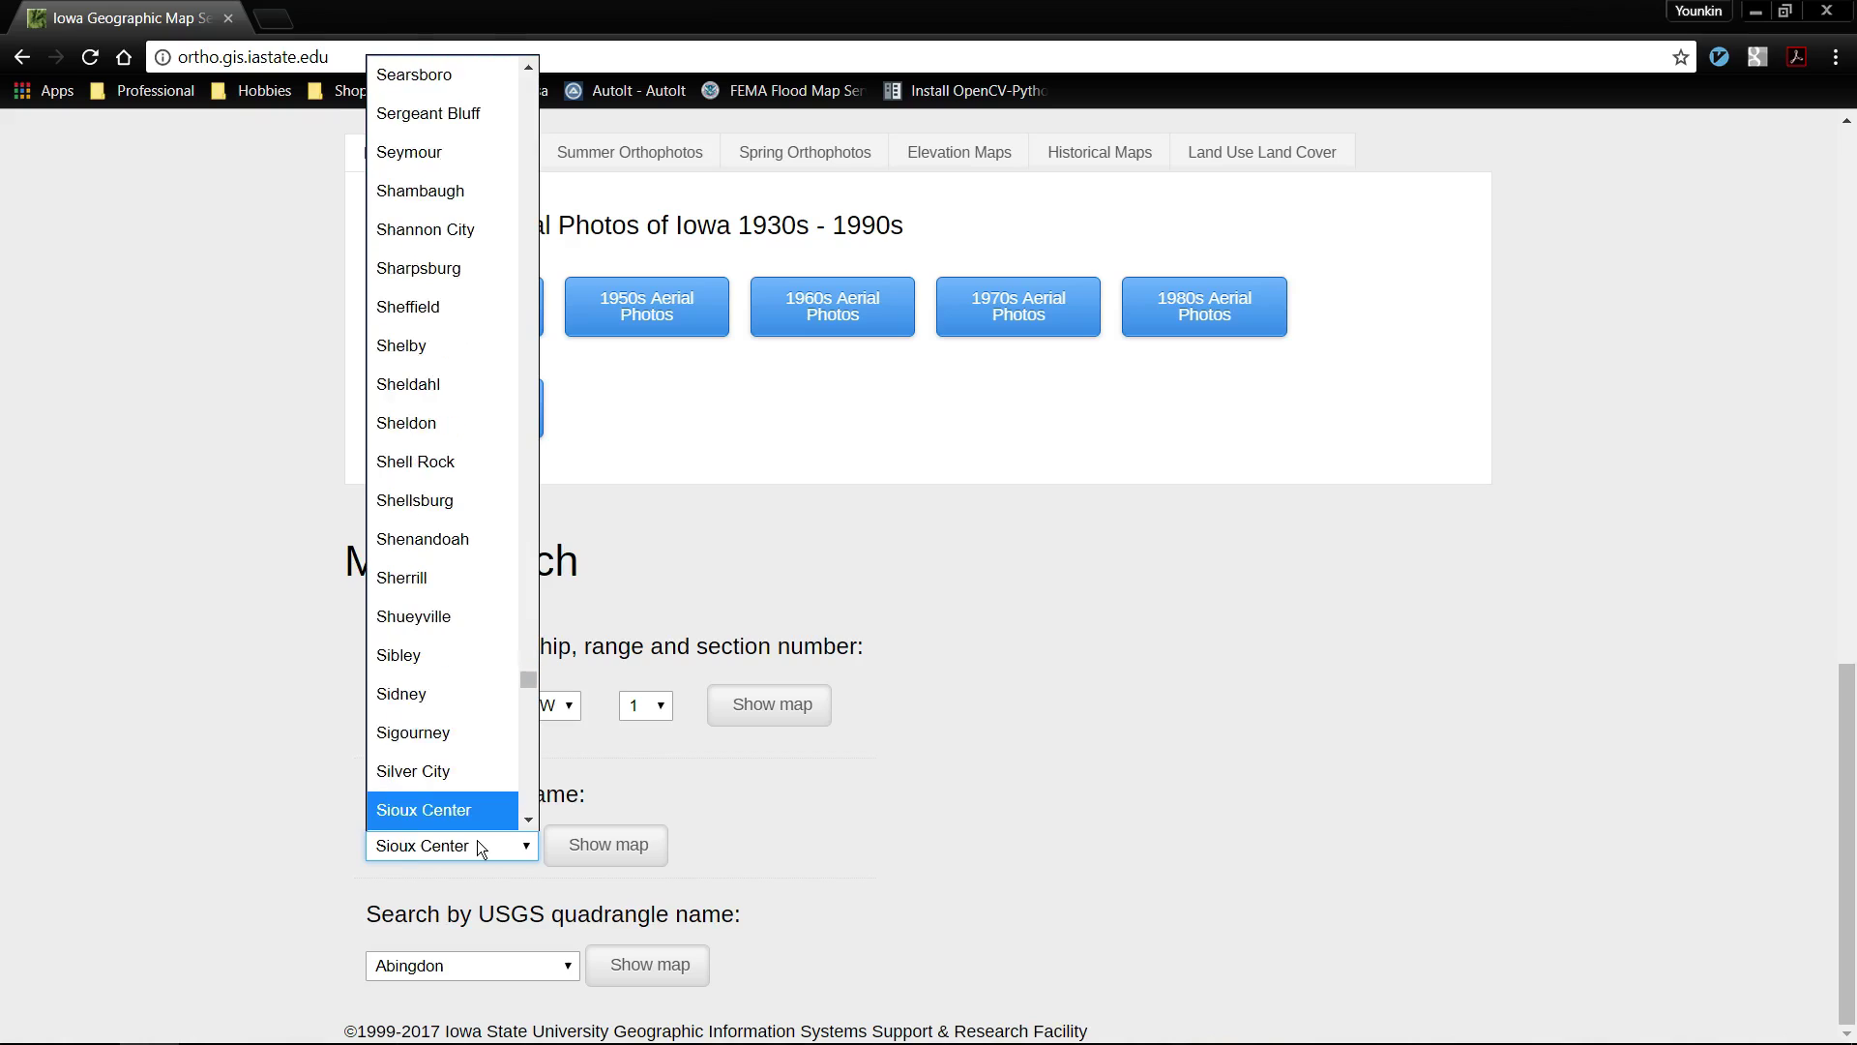
{"action": "key", "text": "Down"}
{"action": "key", "text": "Down"}
{"action": "key", "text": "Up"}
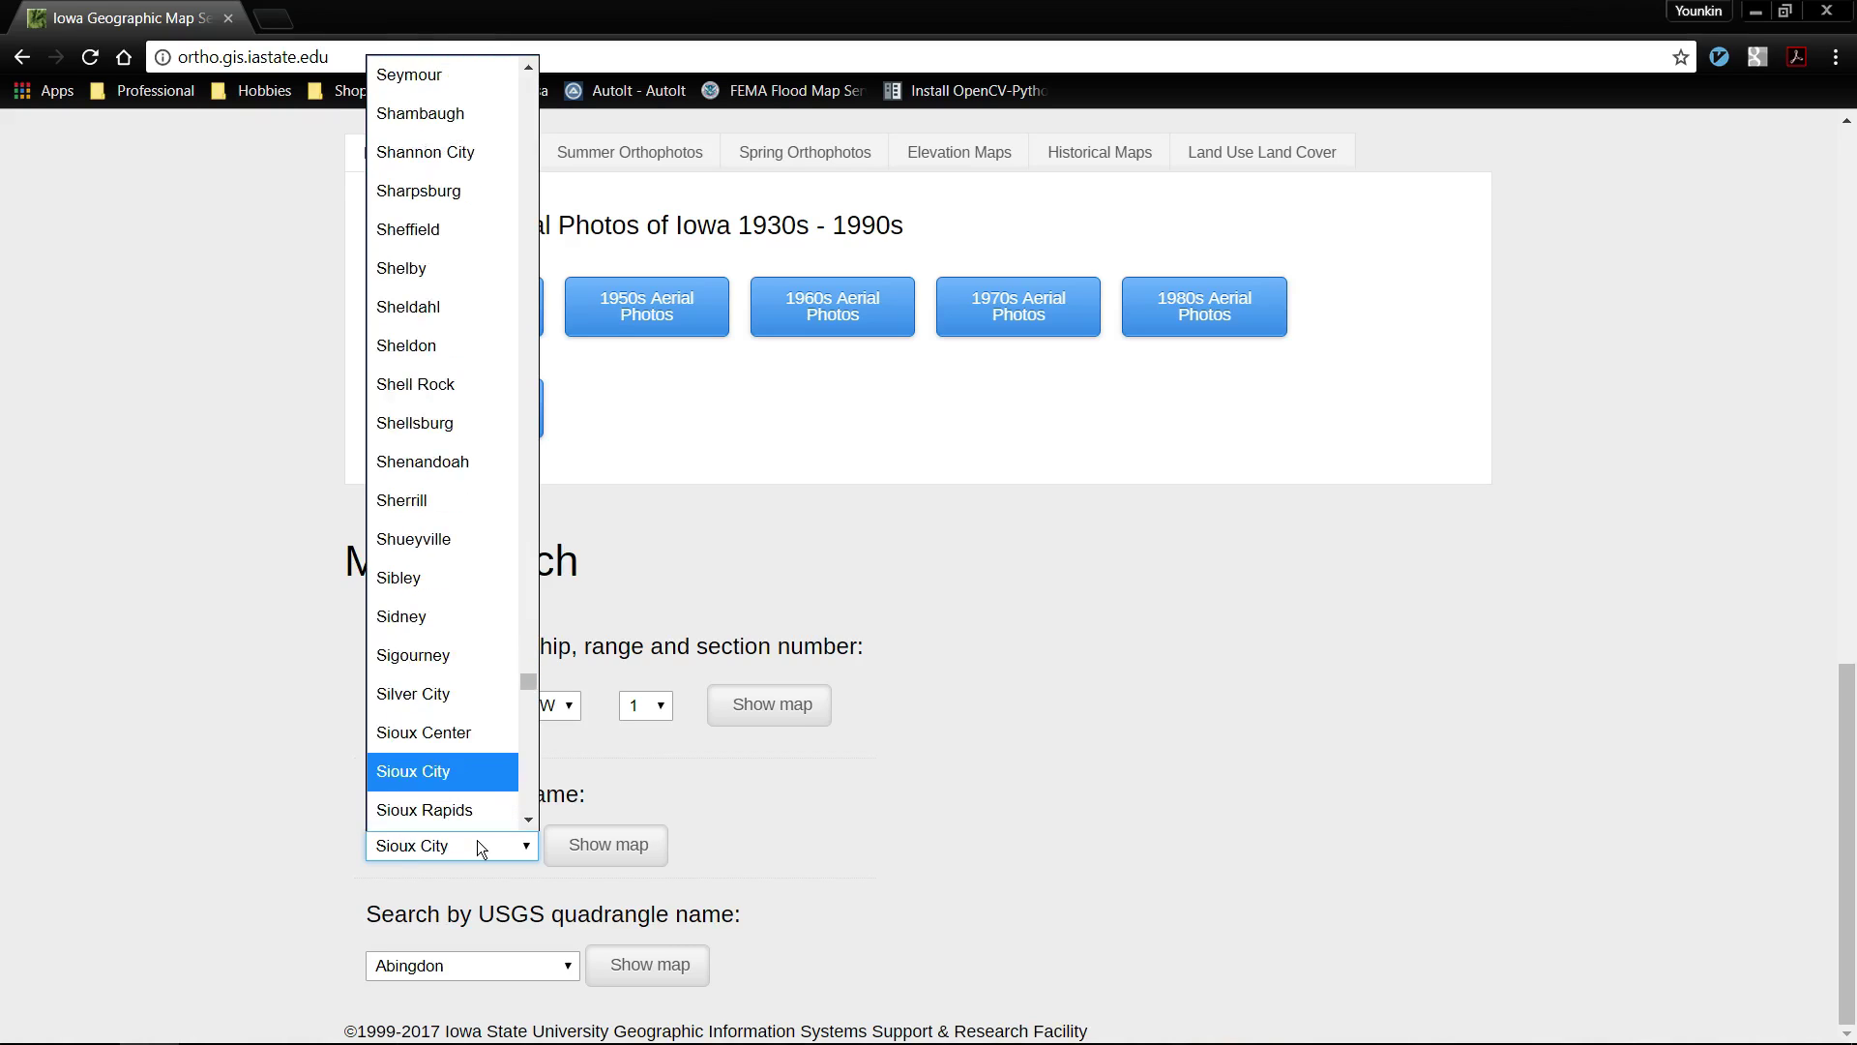
{"action": "key", "text": "Return"}
{"action": "left_click", "coordinate": [612, 845]}
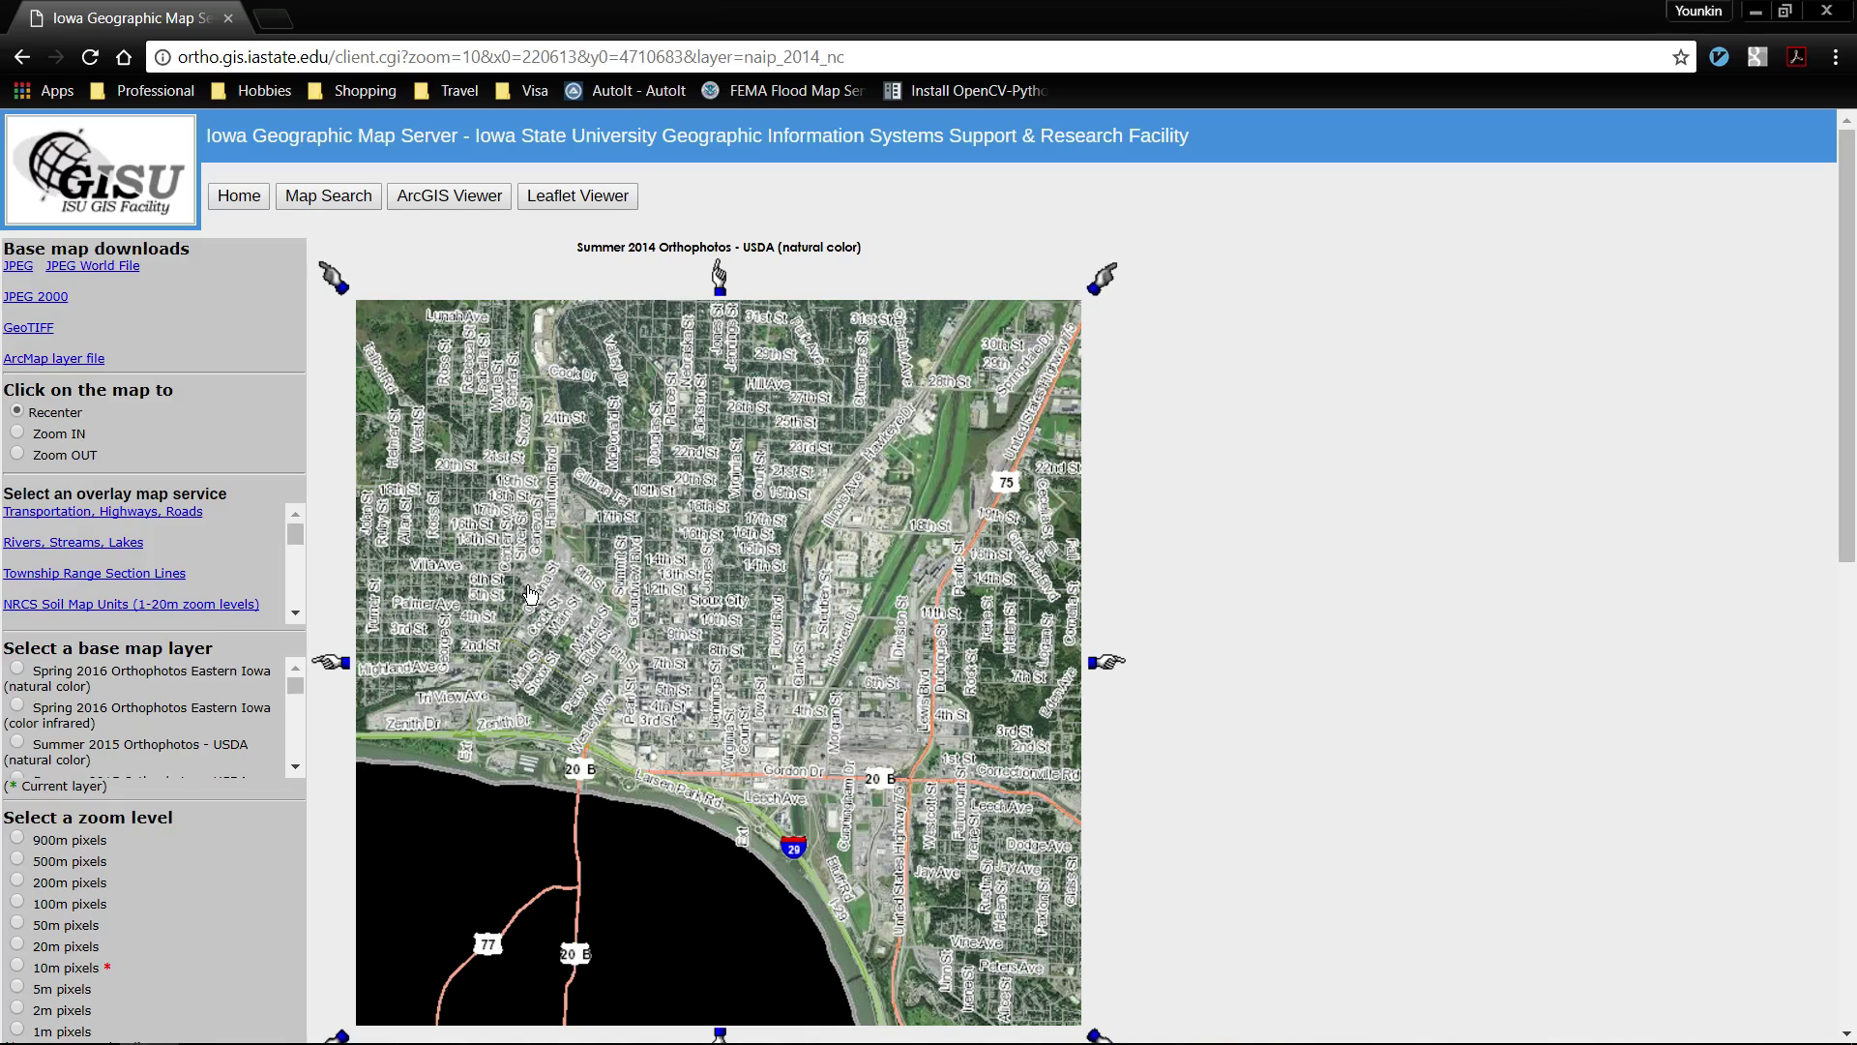
- Recenter the aerial map east, then north, then back southwest toward the river
{"action": "scroll", "coordinate": [1222, 671], "scroll_direction": "down", "scroll_amount": 3}
{"action": "scroll", "coordinate": [1222, 671], "scroll_direction": "up", "scroll_amount": 1}
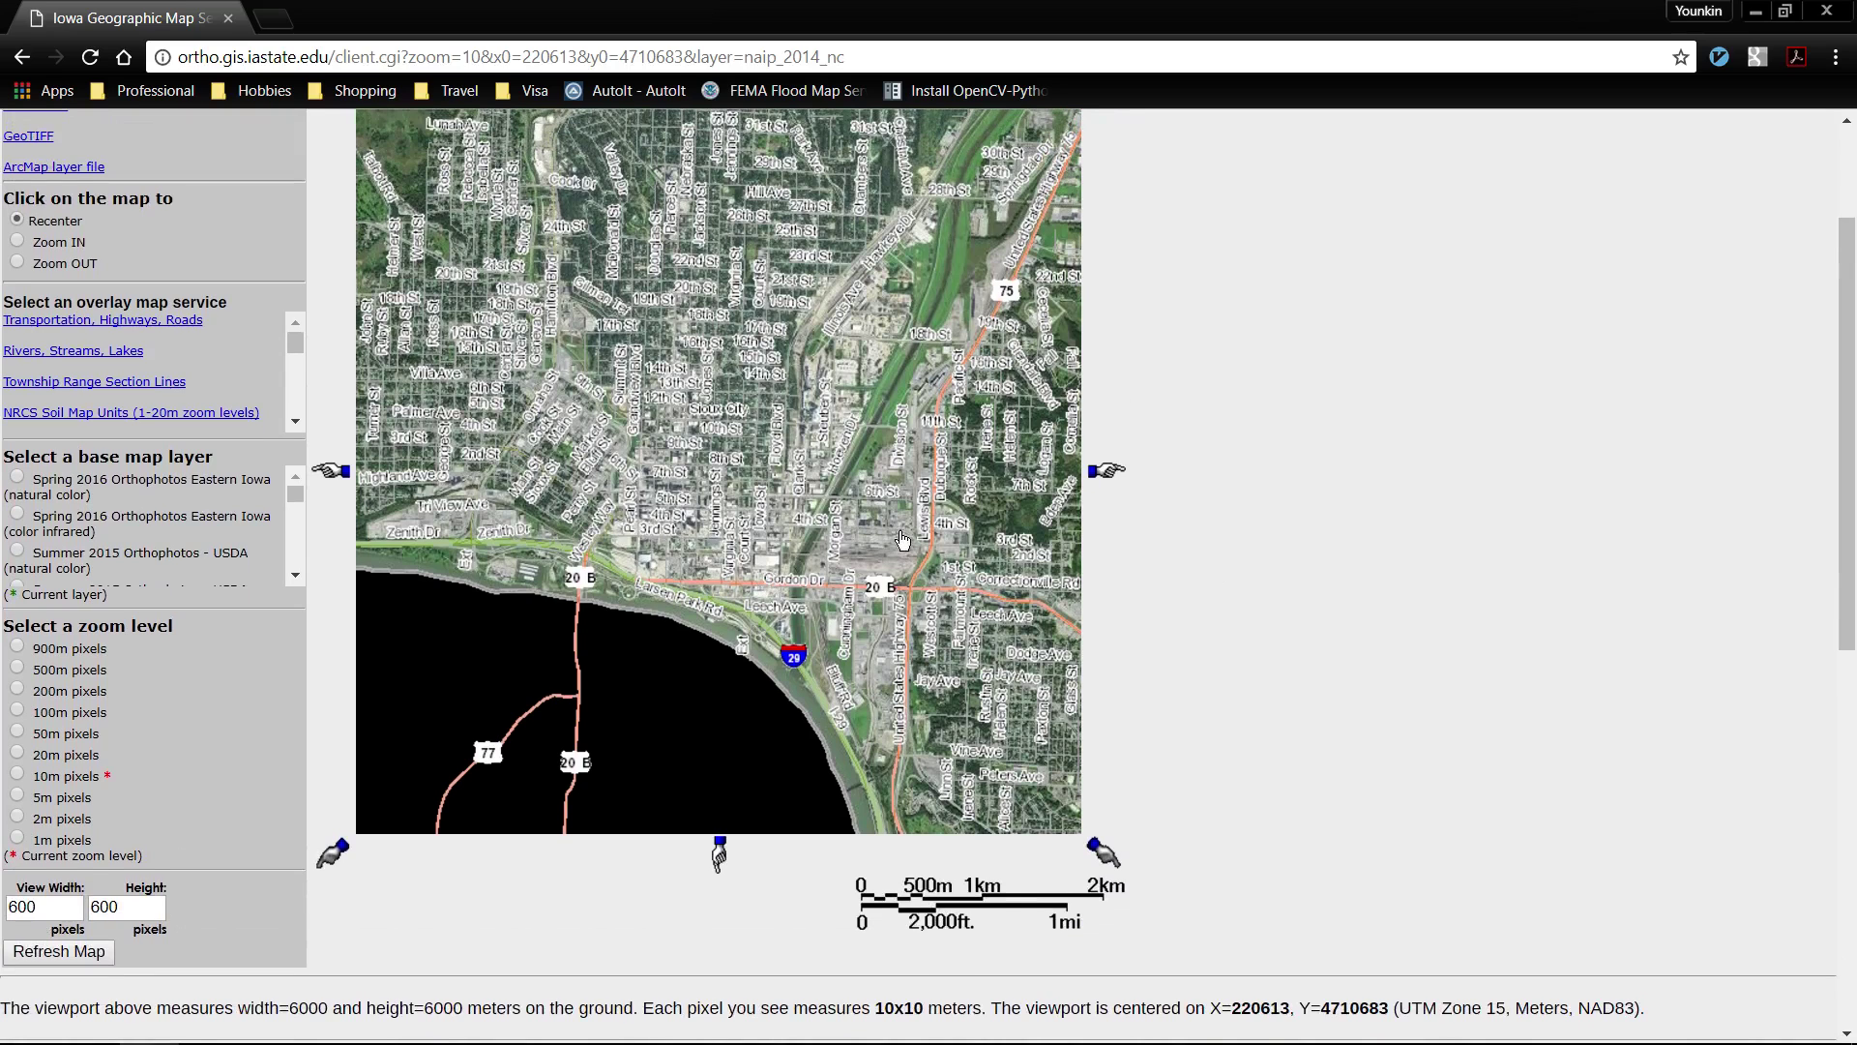
{"action": "left_click", "coordinate": [1000, 525]}
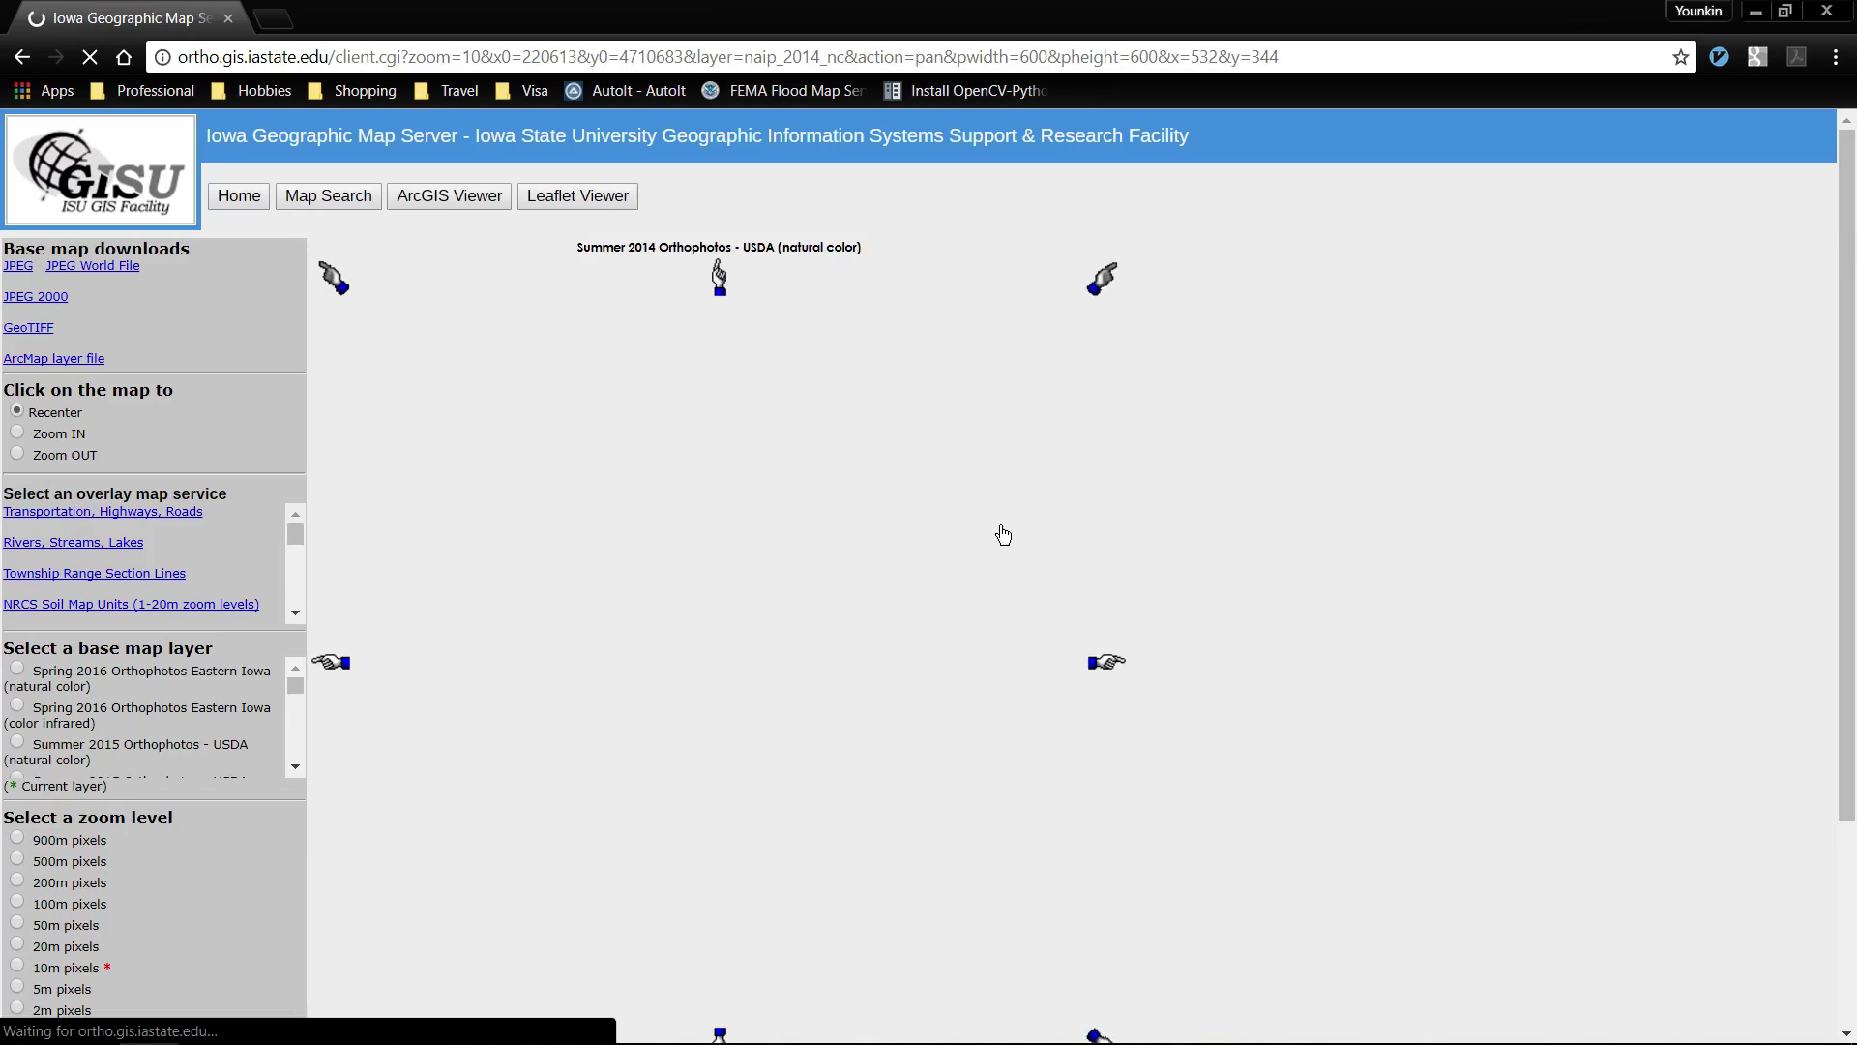
{"action": "left_click", "coordinate": [850, 378]}
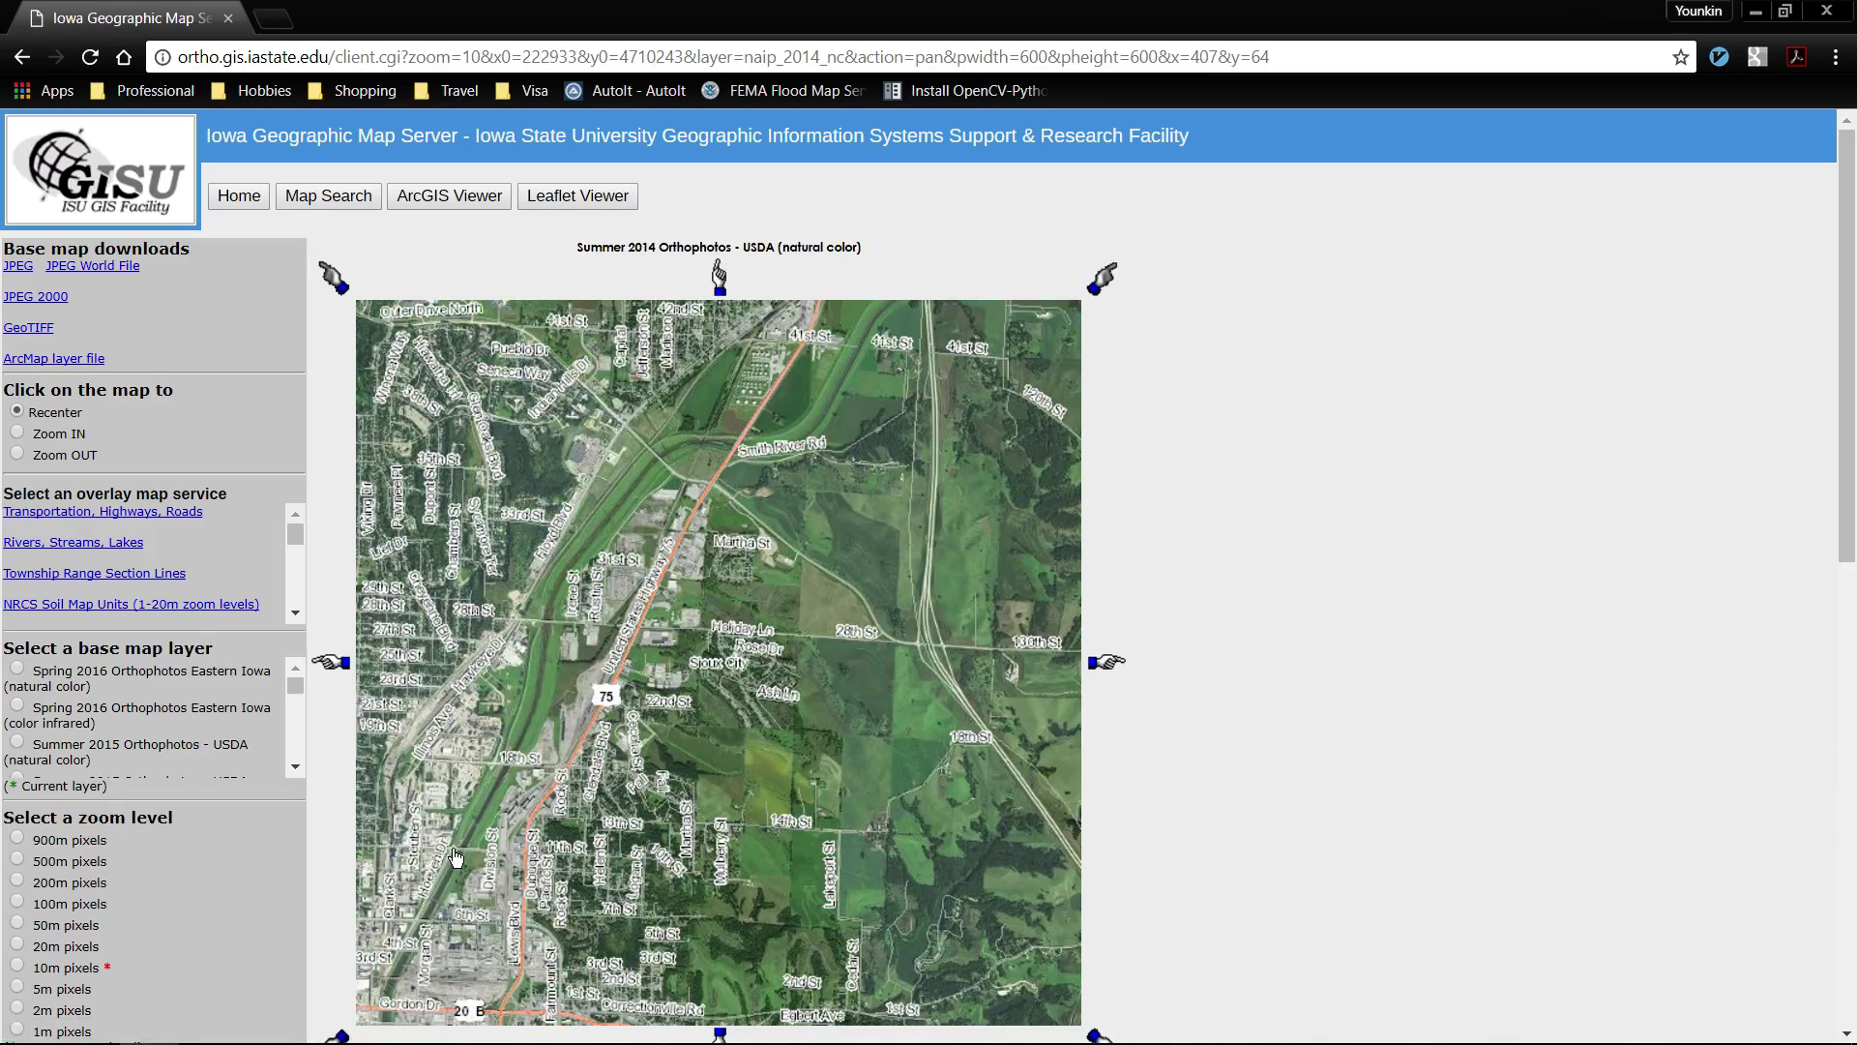
{"action": "left_click", "coordinate": [478, 798]}
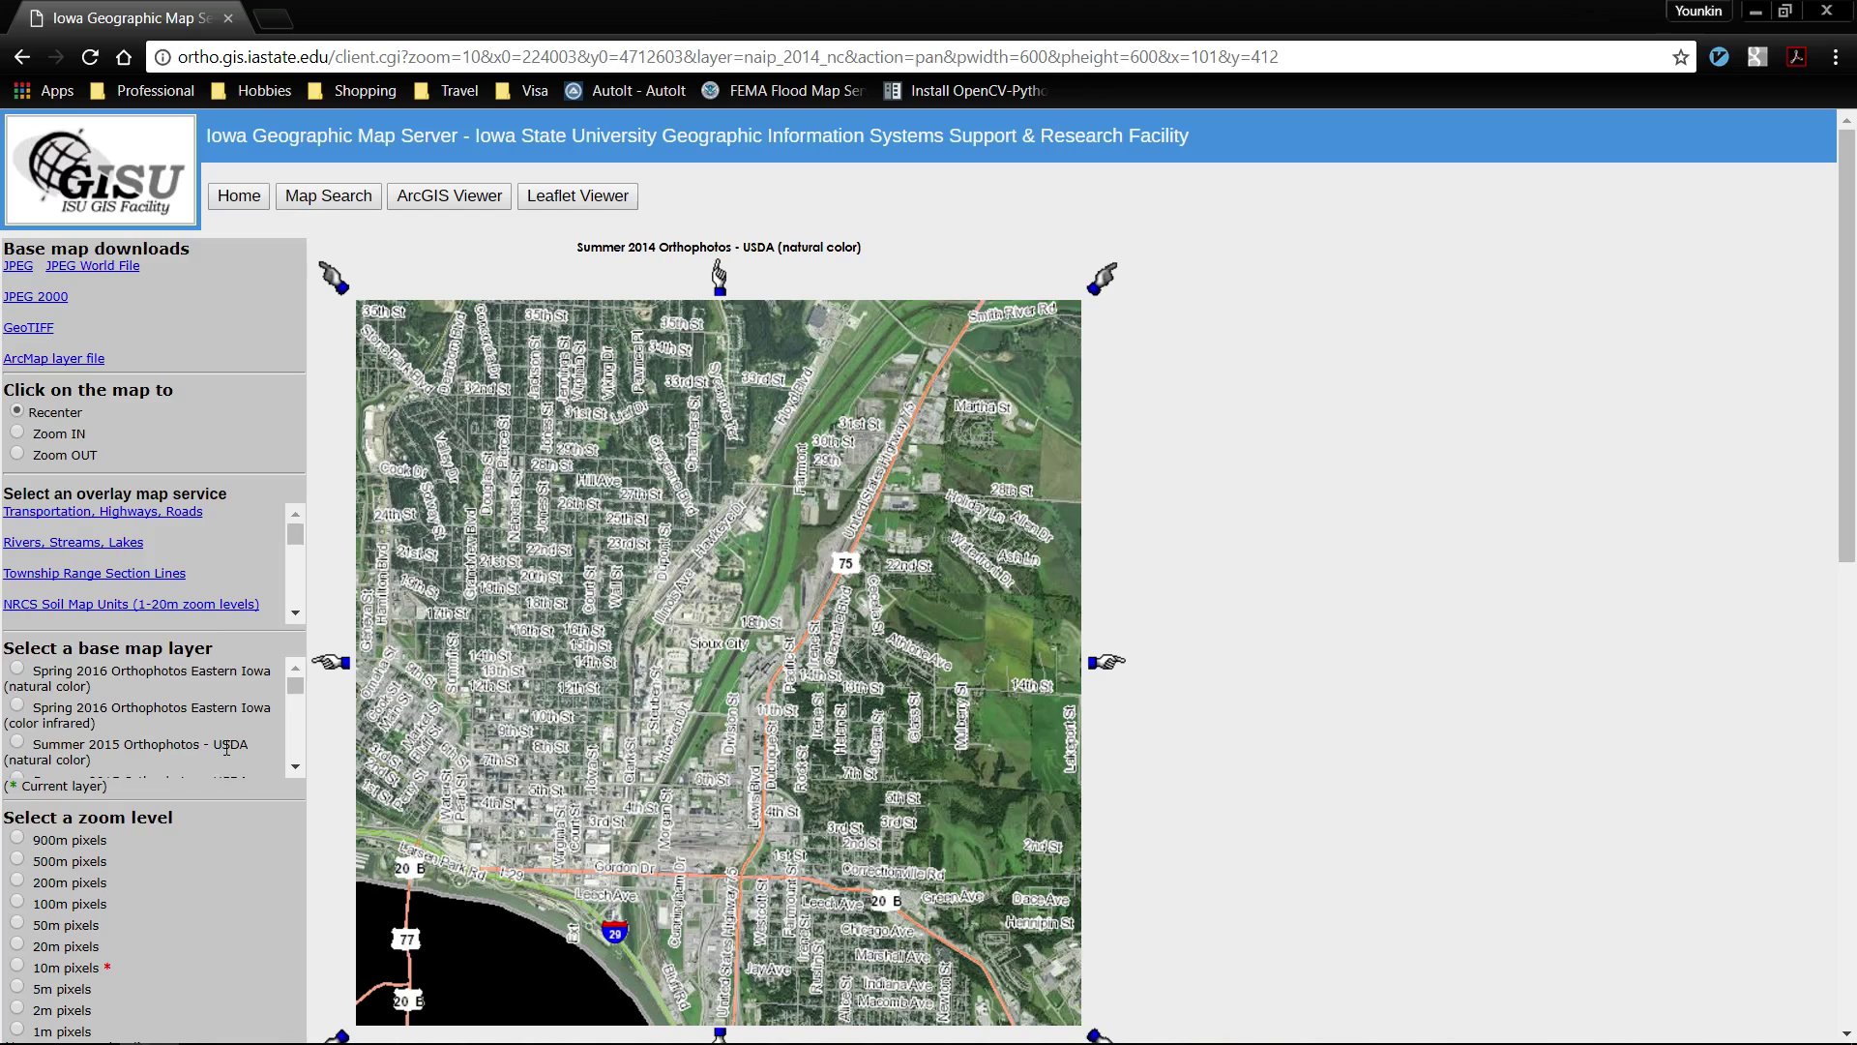
- Set the view width and height to 2000 and refresh the map
{"action": "scroll", "coordinate": [177, 903], "scroll_direction": "down", "scroll_amount": 4}
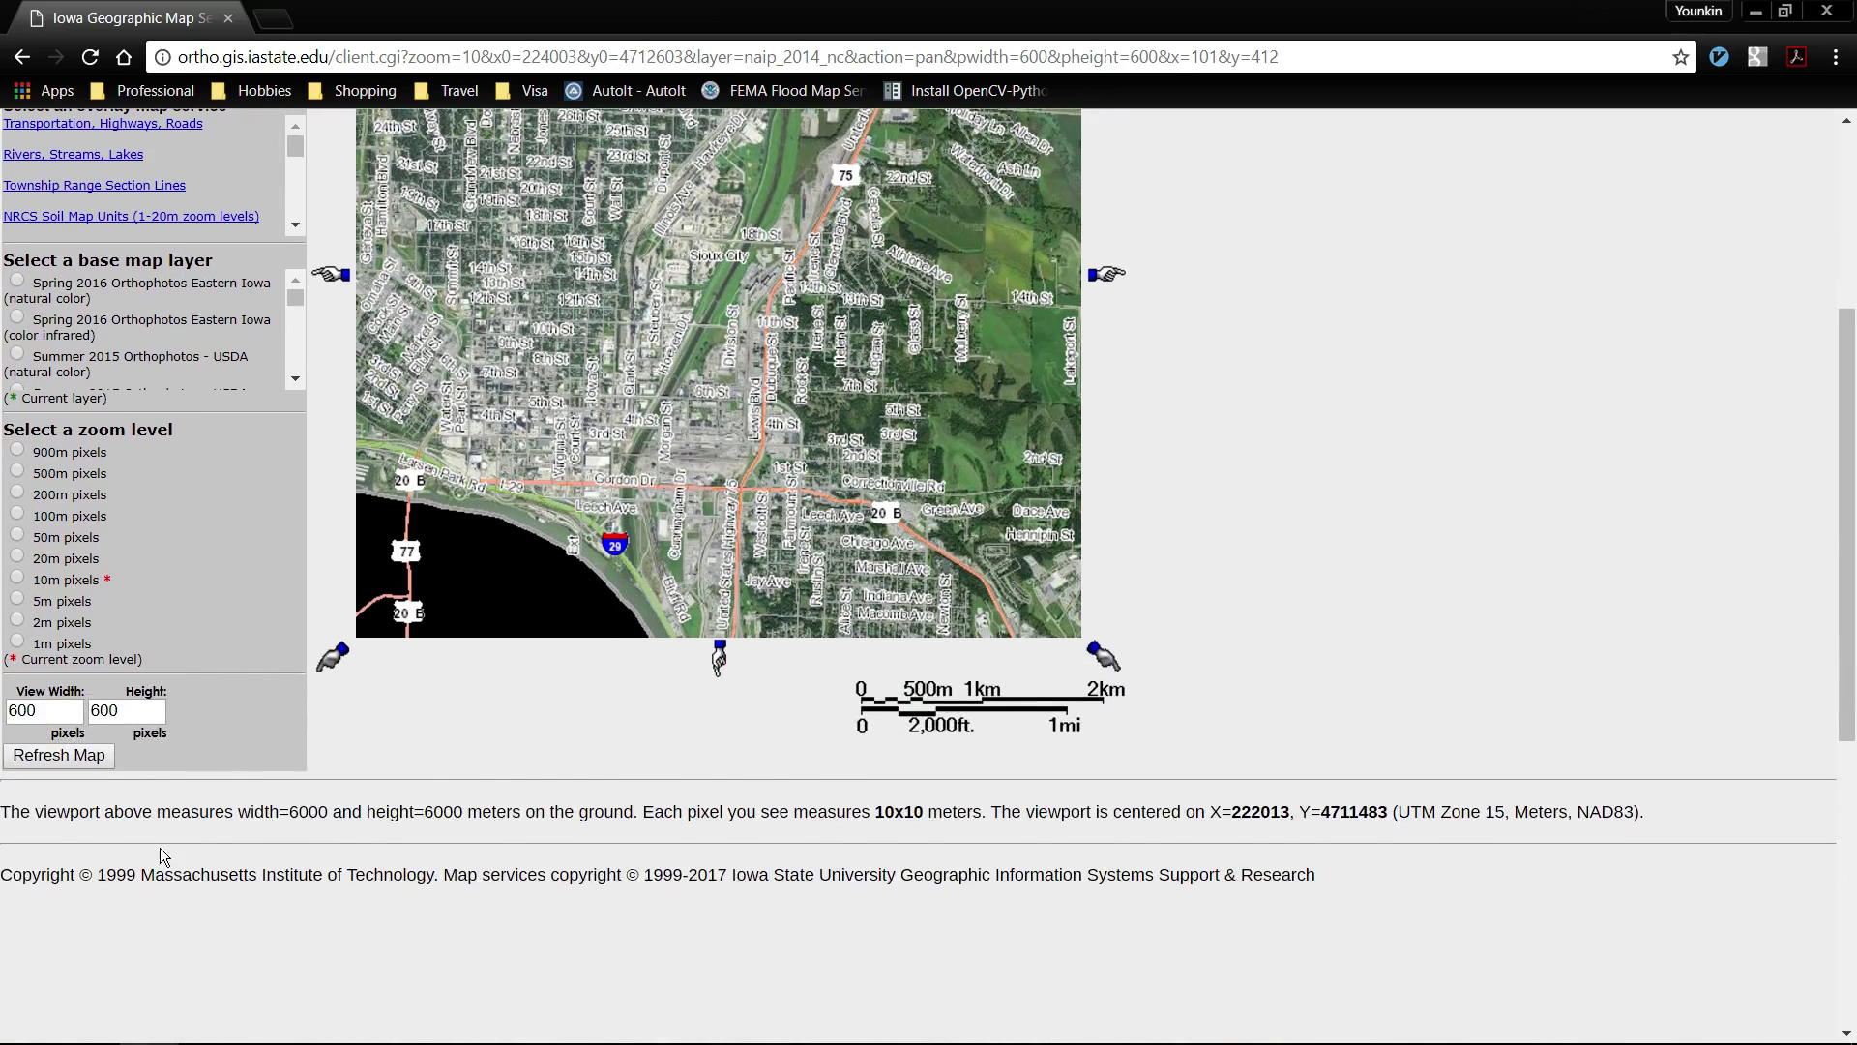
{"action": "double_click", "coordinate": [44, 711]}
{"action": "type", "text": "20"}
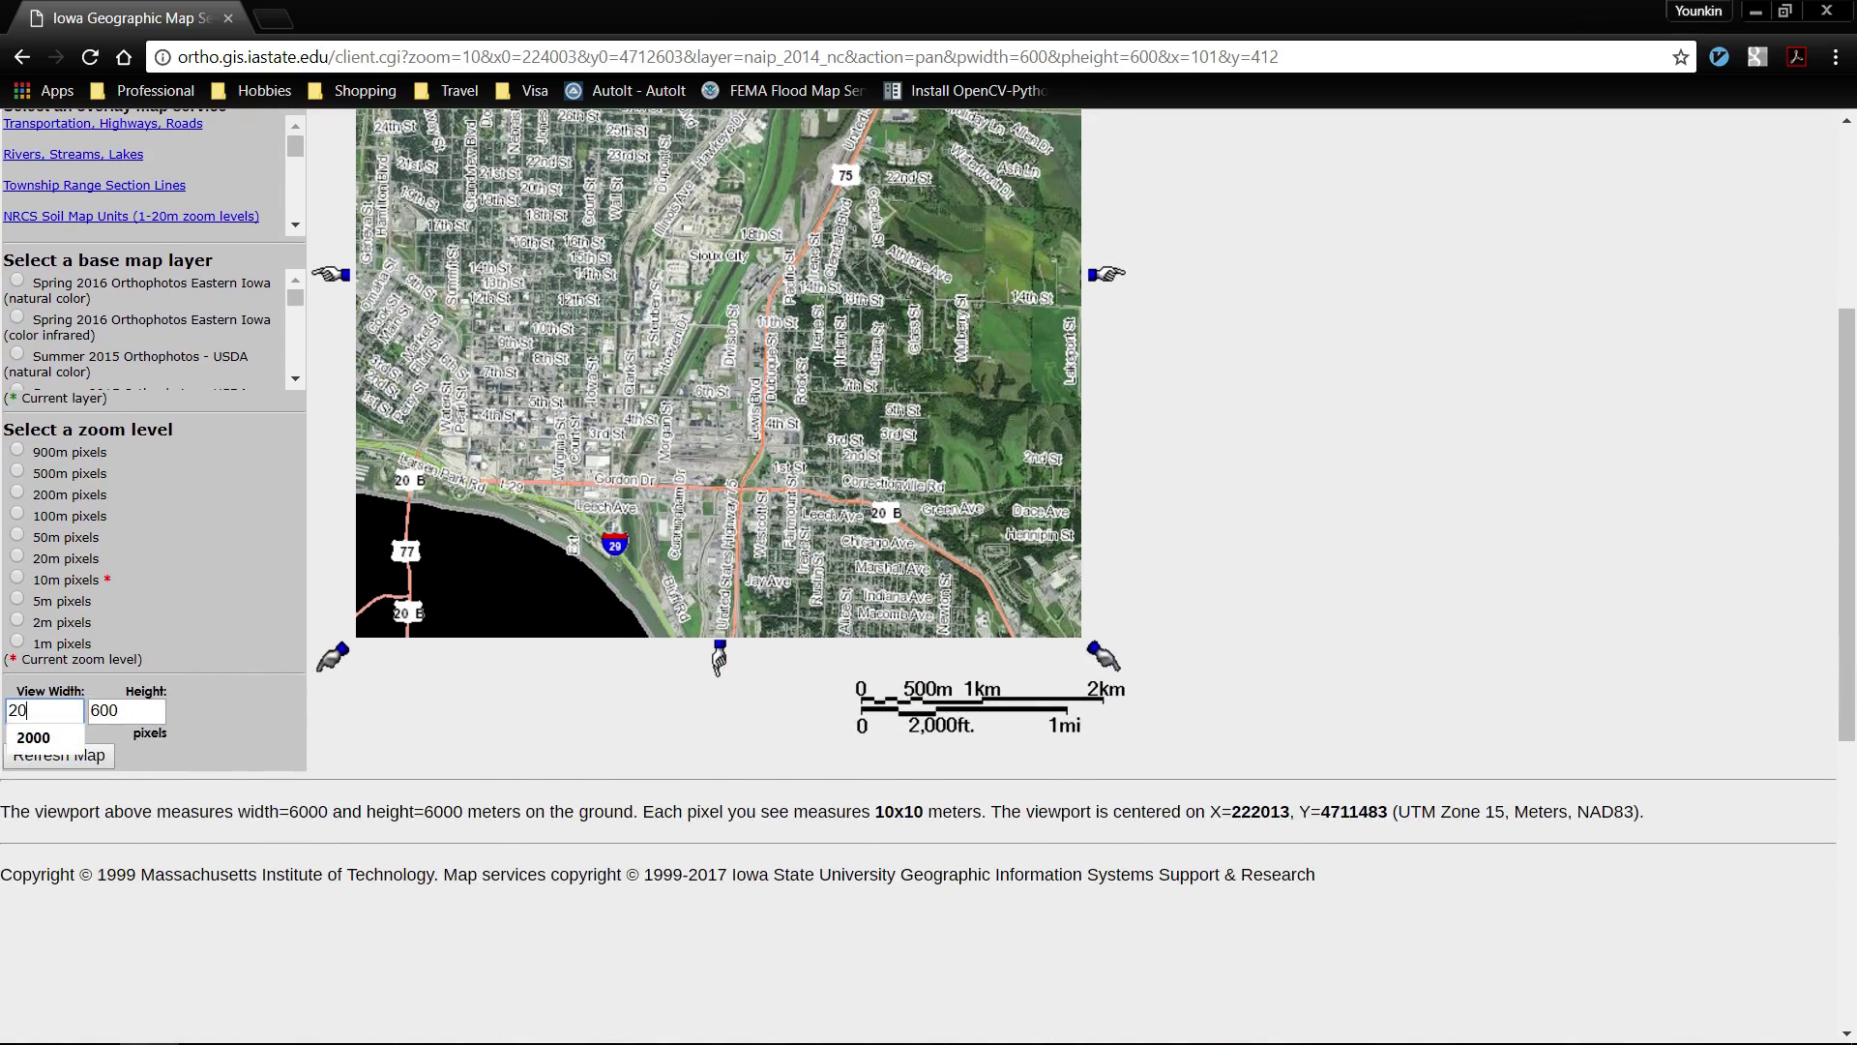
{"action": "type", "text": "00"}
{"action": "key", "text": "Tab"}
{"action": "type", "text": "200"}
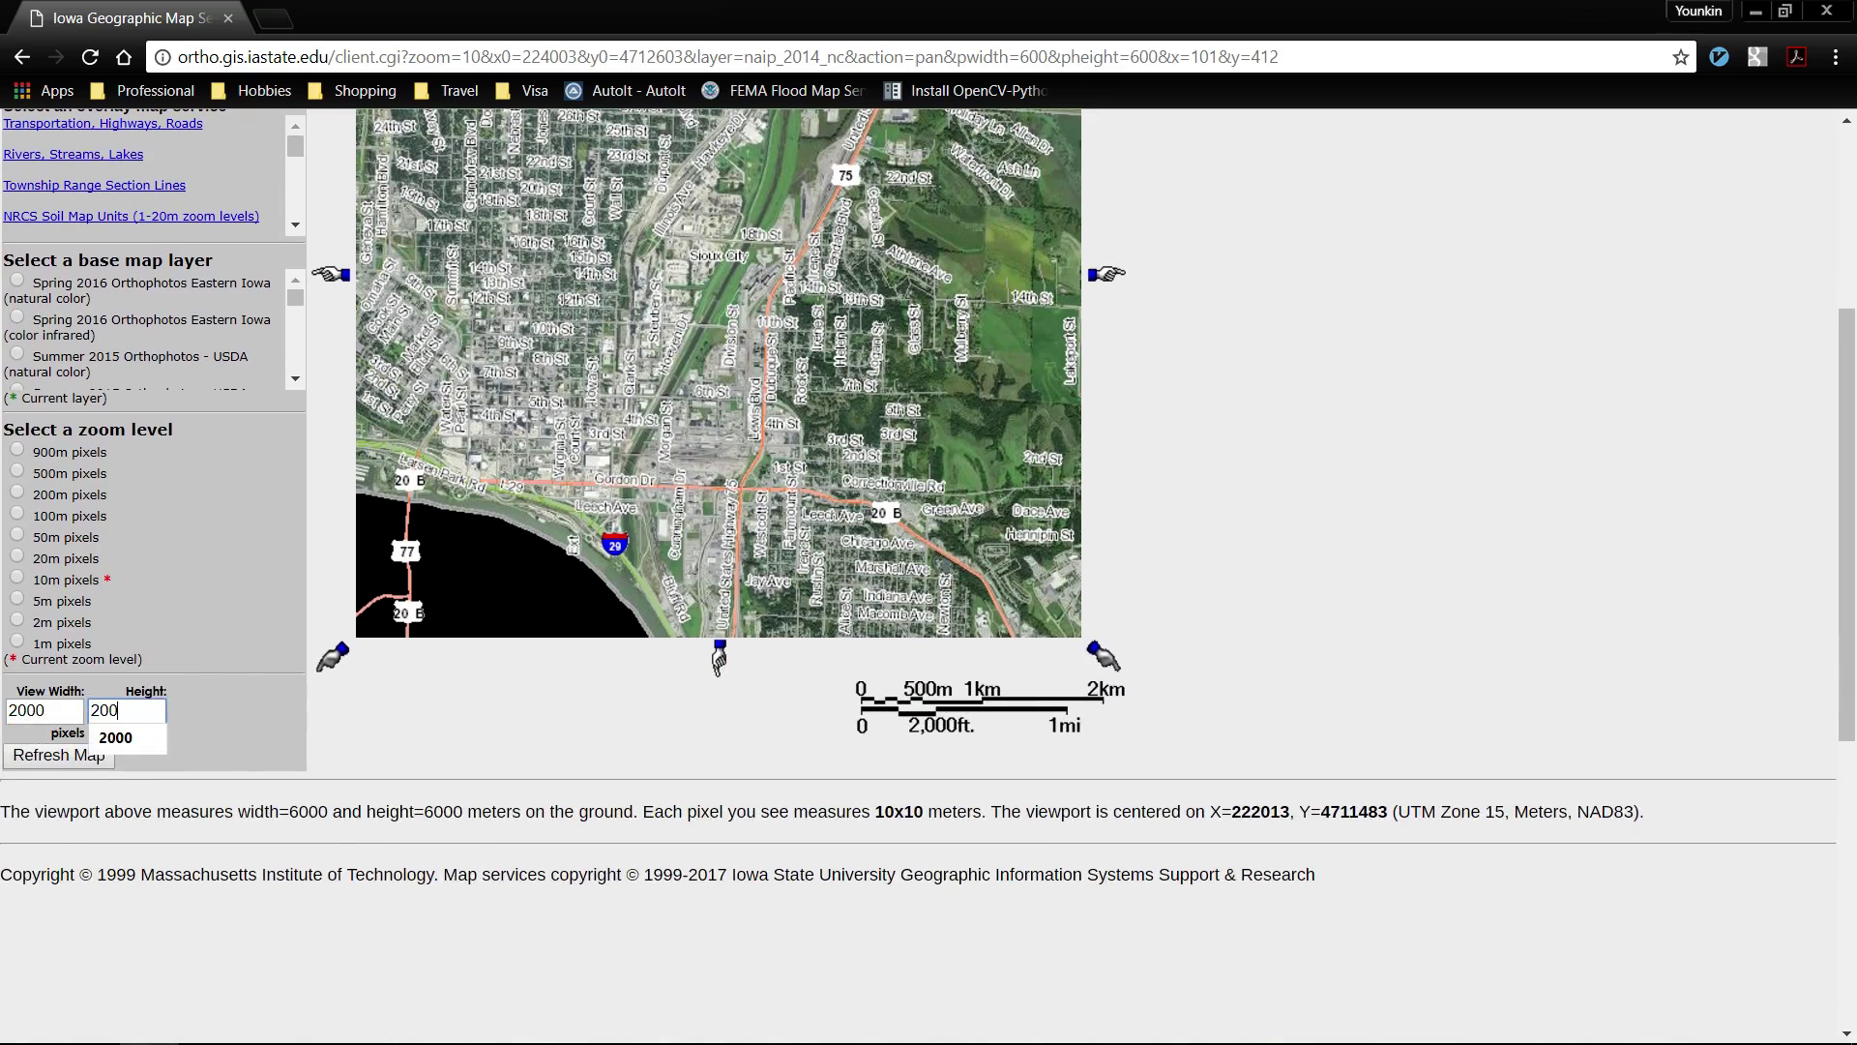
{"action": "type", "text": "0"}
{"action": "key", "text": "Return"}
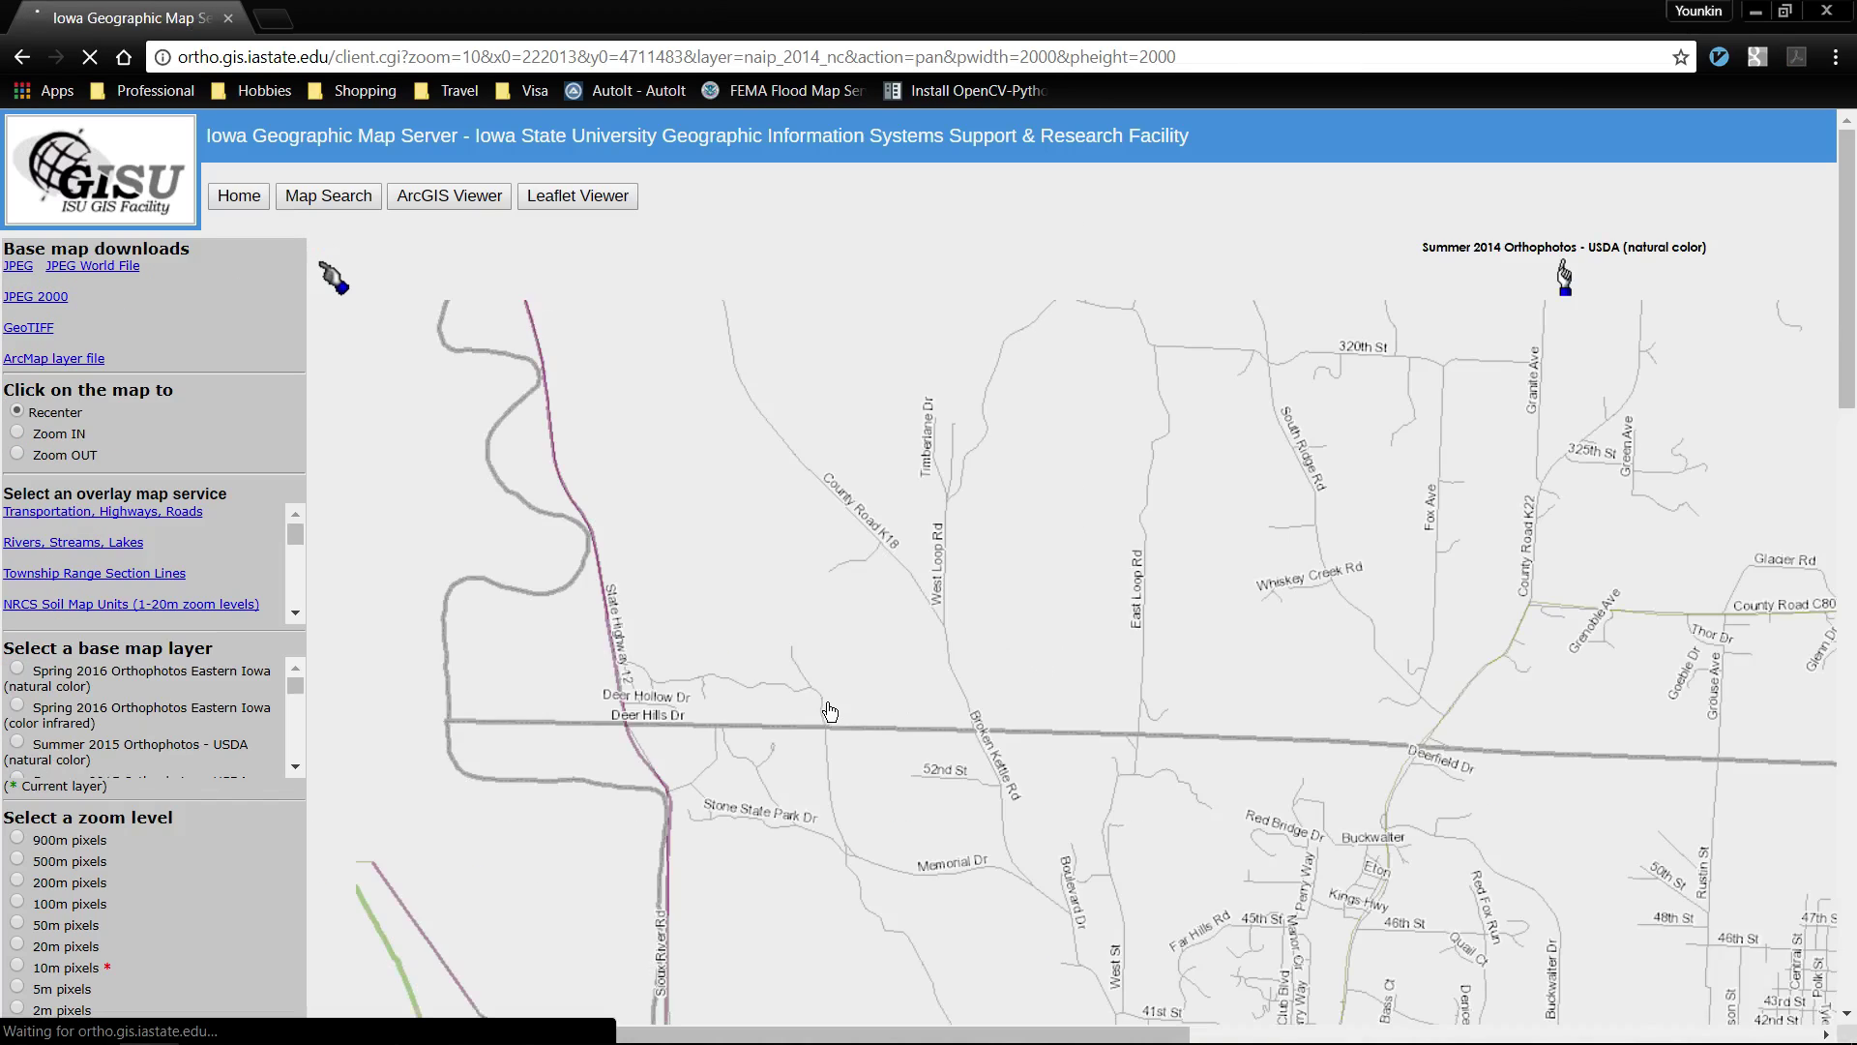
{"action": "scroll", "coordinate": [830, 711], "scroll_direction": "down", "scroll_amount": 7}
{"action": "scroll", "coordinate": [830, 711], "scroll_direction": "right", "scroll_amount": 3}
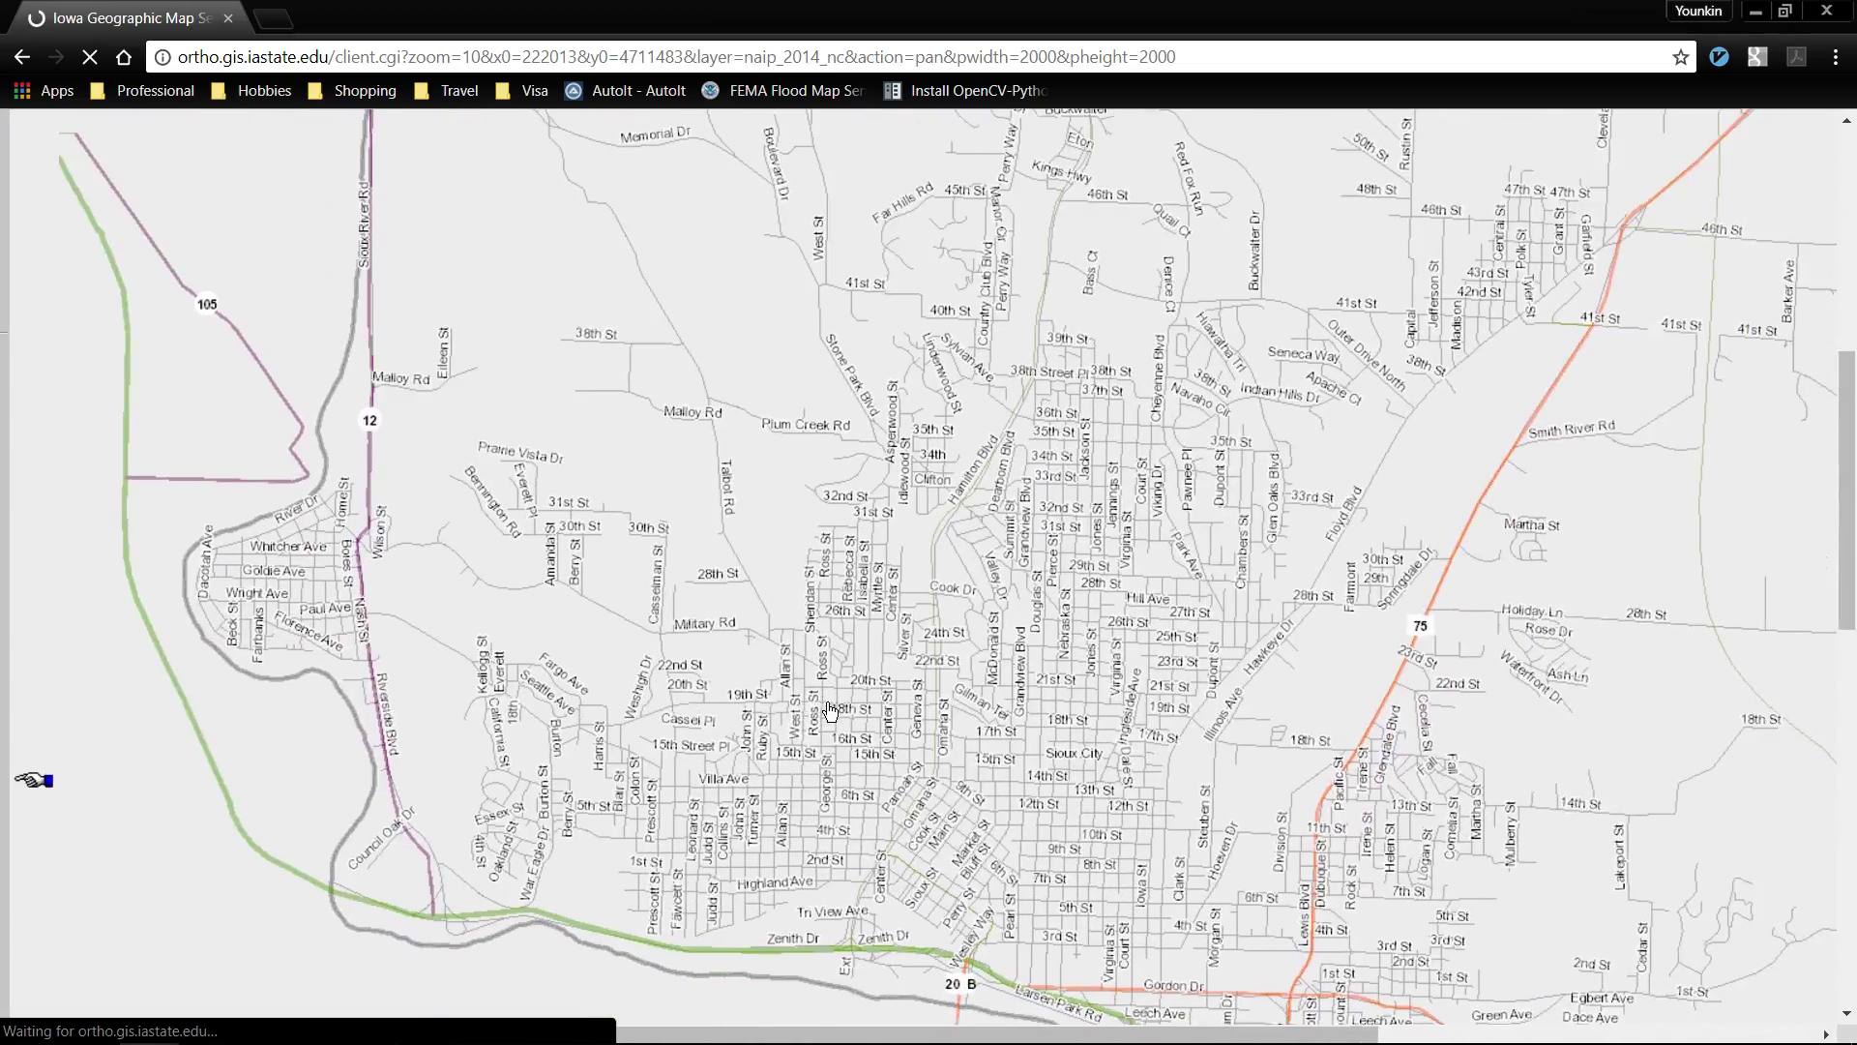
{"action": "scroll", "coordinate": [830, 711], "scroll_direction": "down", "scroll_amount": 6}
{"action": "scroll", "coordinate": [830, 711], "scroll_direction": "right", "scroll_amount": 2}
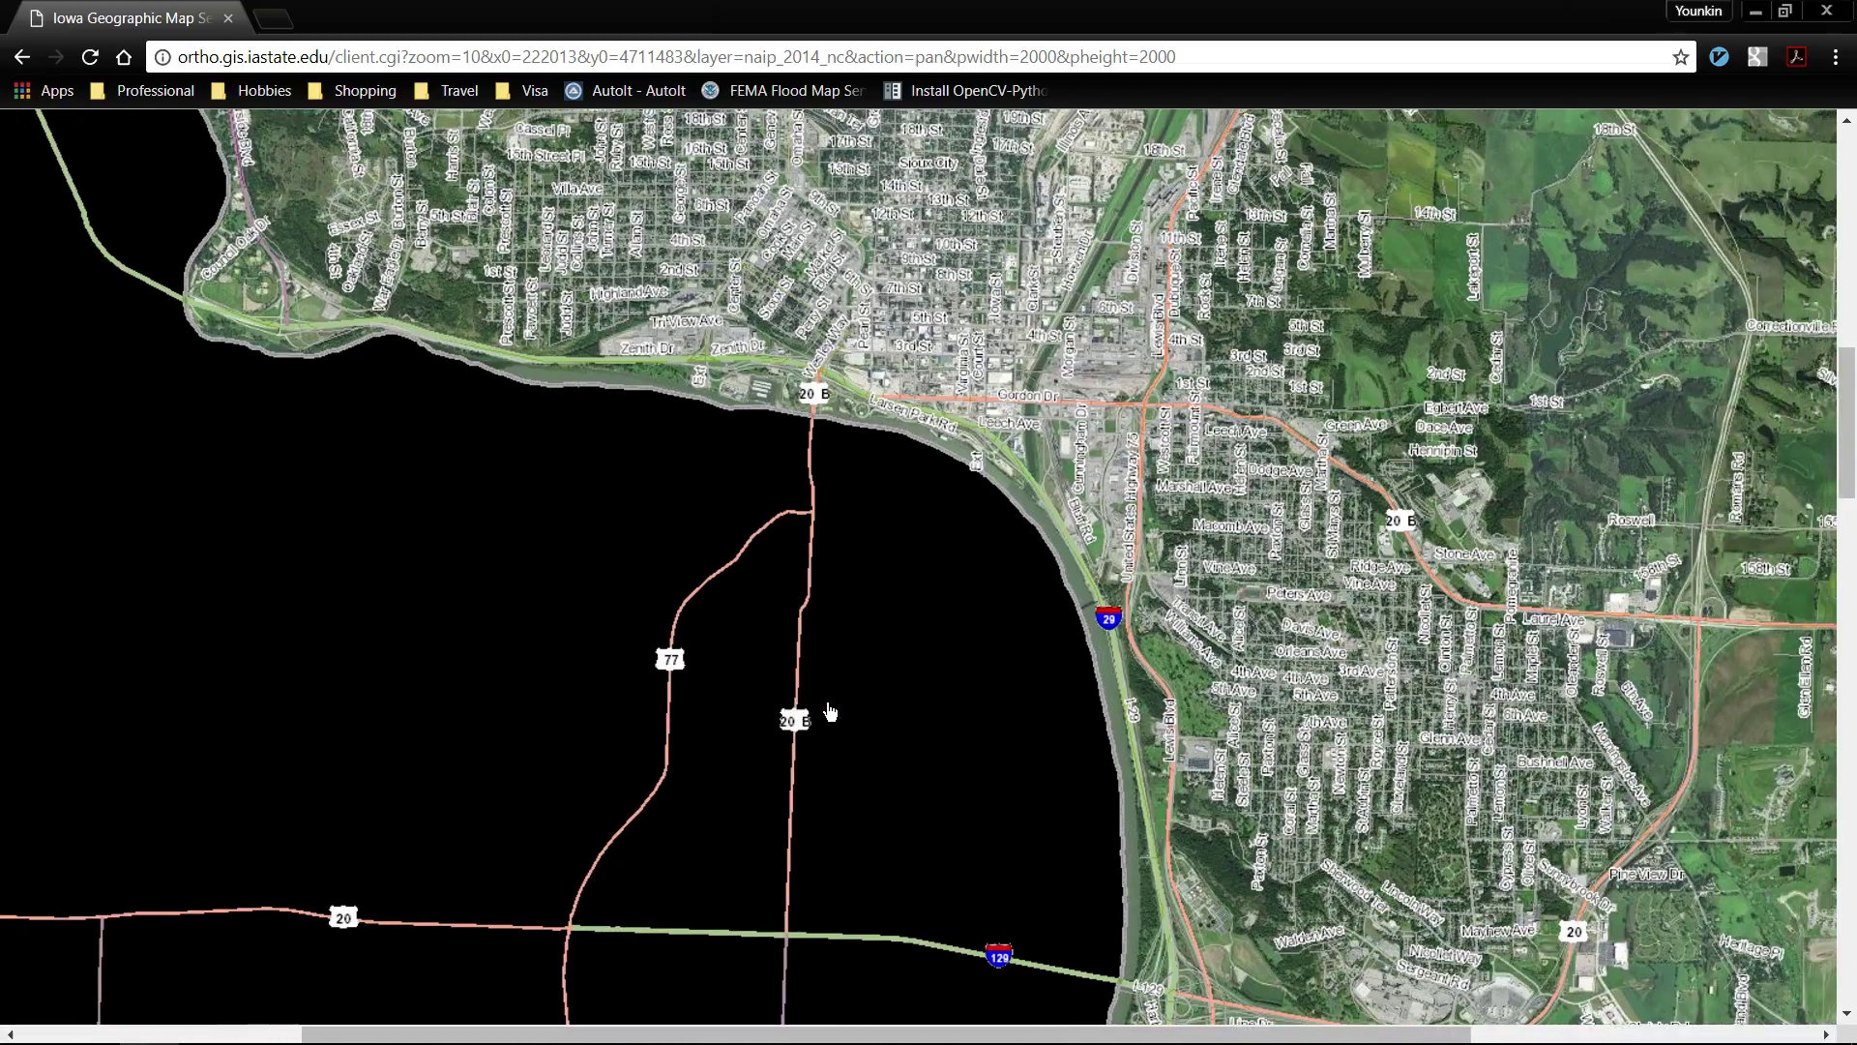
{"action": "scroll", "coordinate": [830, 711], "scroll_direction": "up", "scroll_amount": 3}
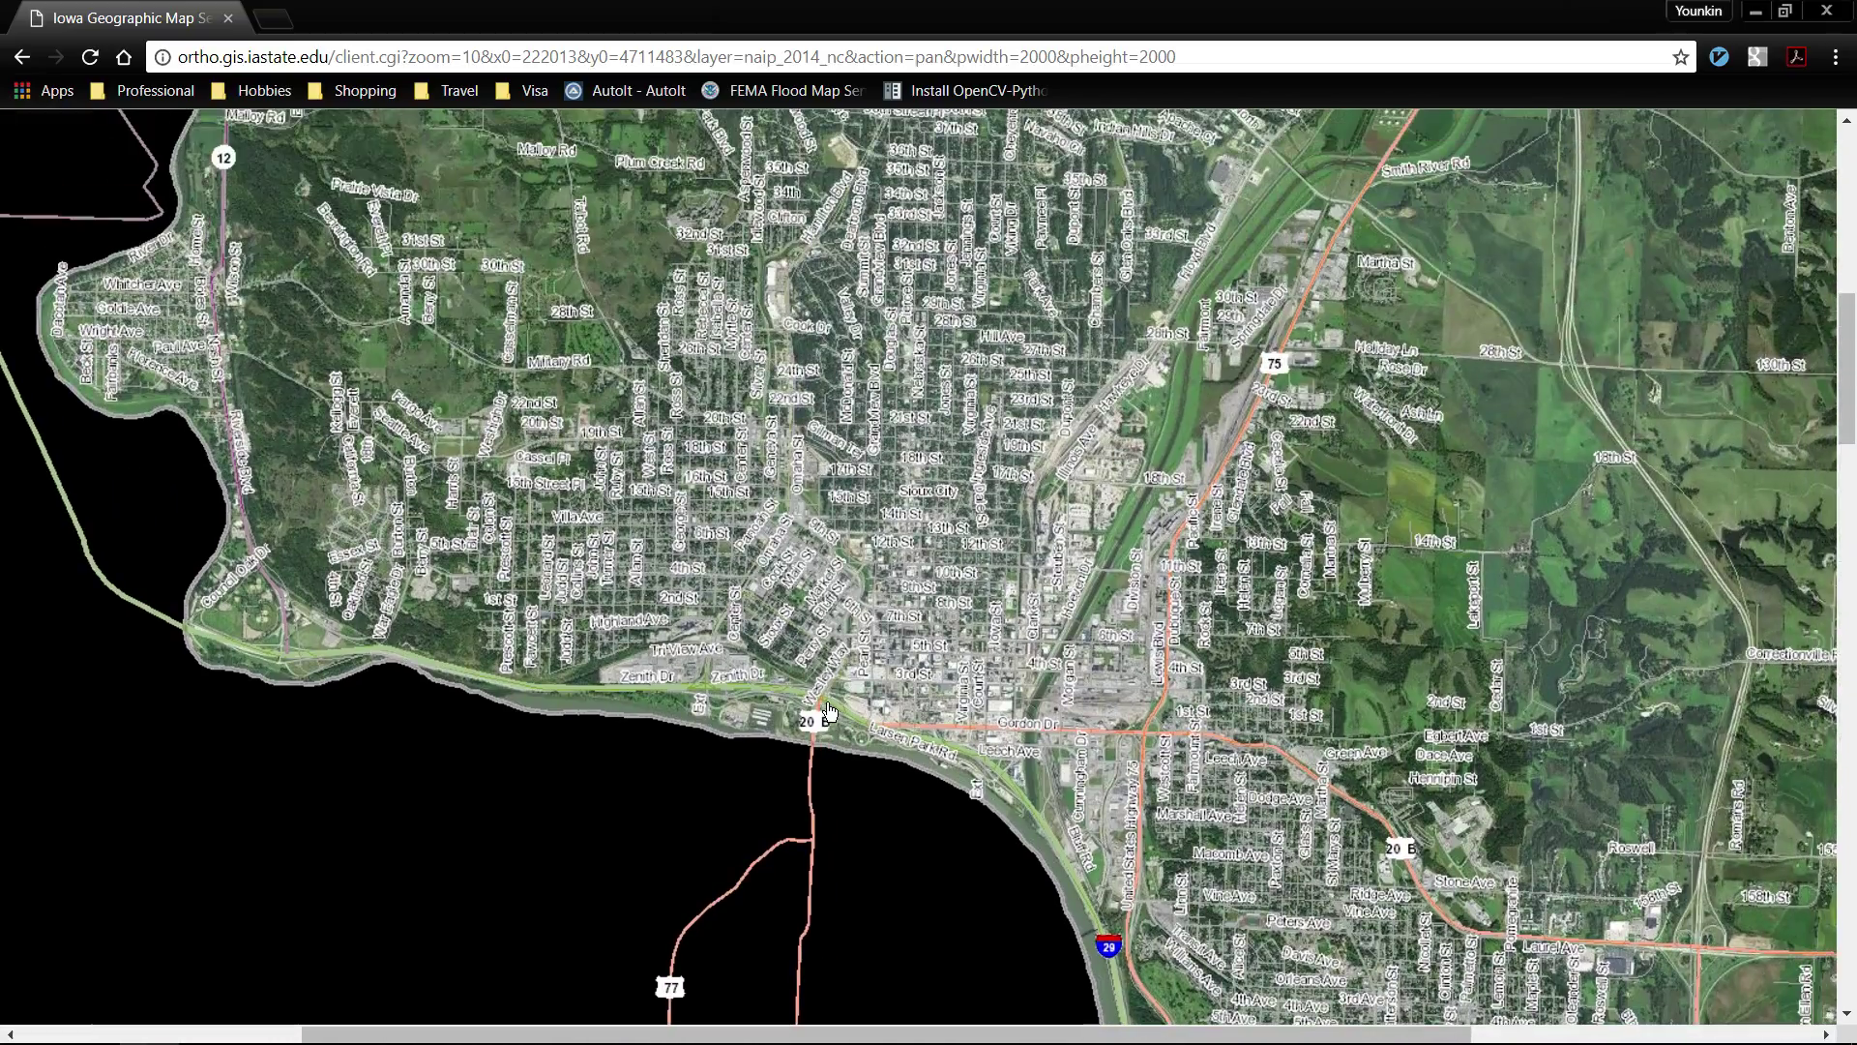
{"action": "scroll", "coordinate": [830, 711], "scroll_direction": "left", "scroll_amount": 4}
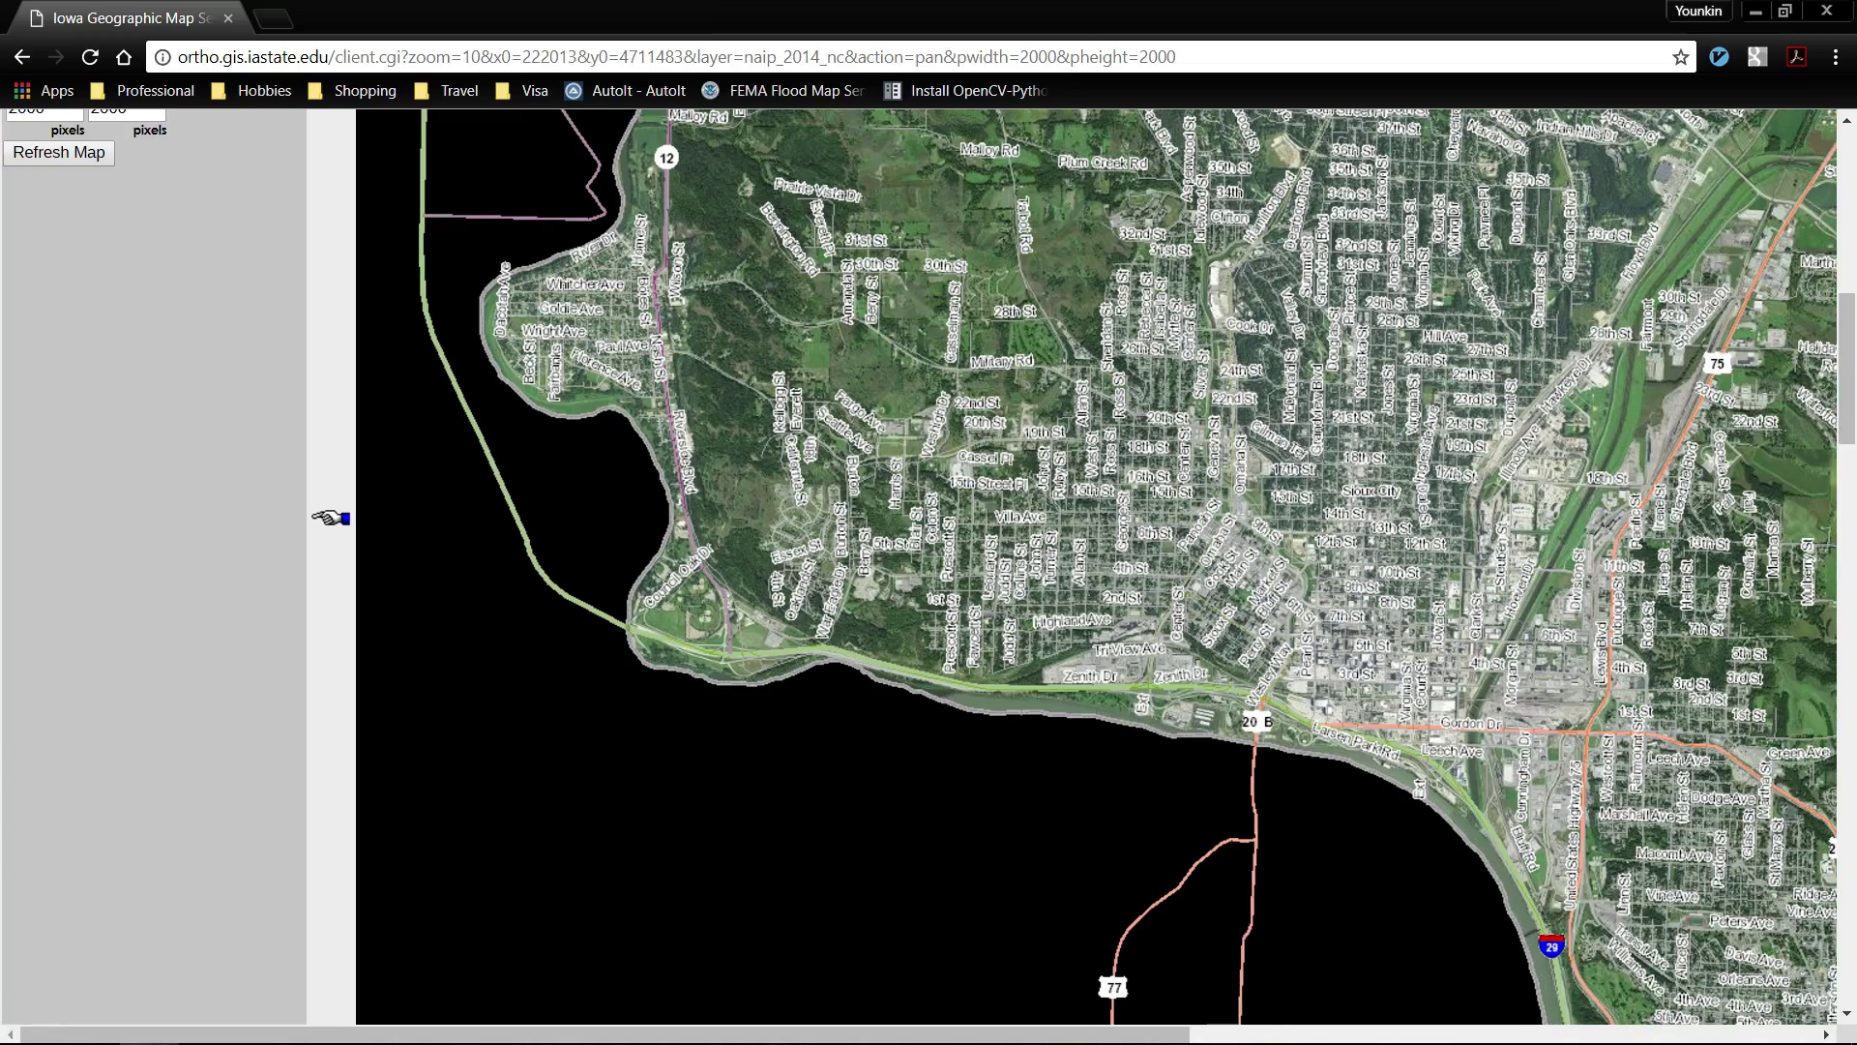
- Apply the 1m pixels zoom level and recenter south over the canal and rail yard
{"action": "scroll", "coordinate": [99, 532], "scroll_direction": "up", "scroll_amount": 6}
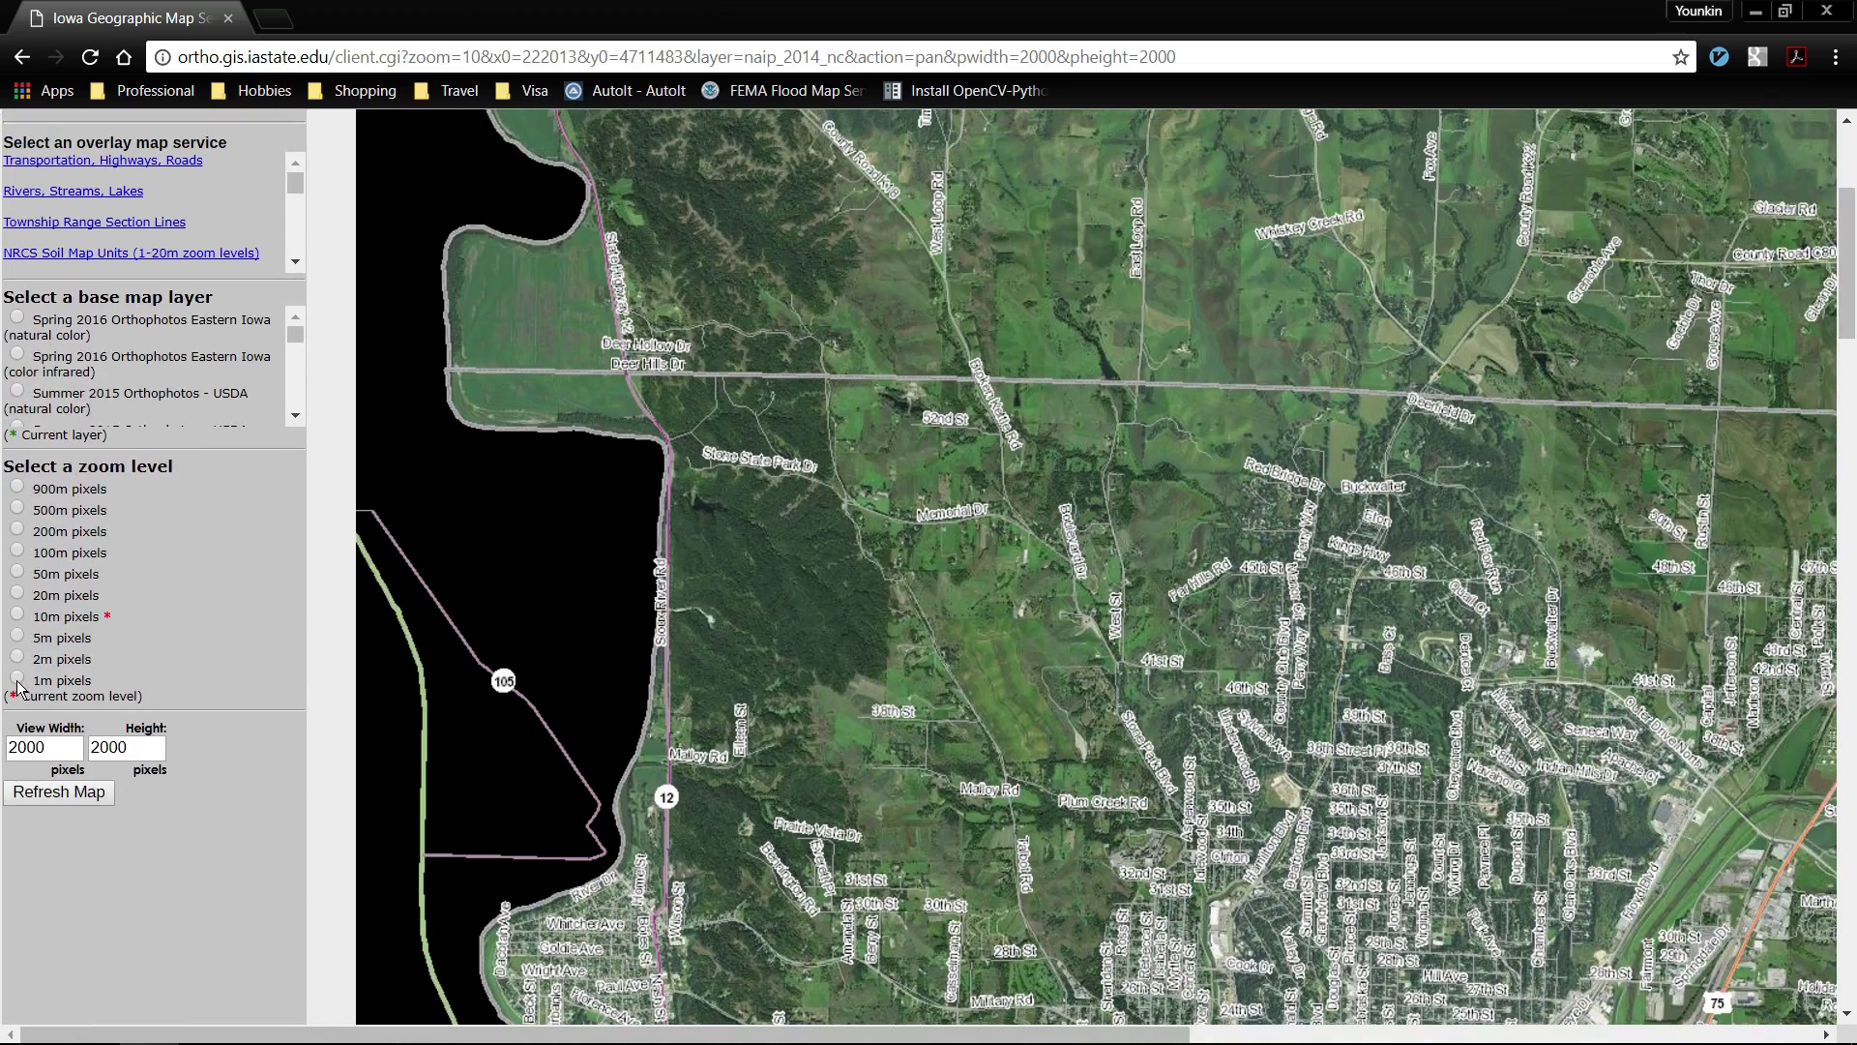
{"action": "left_click", "coordinate": [56, 792]}
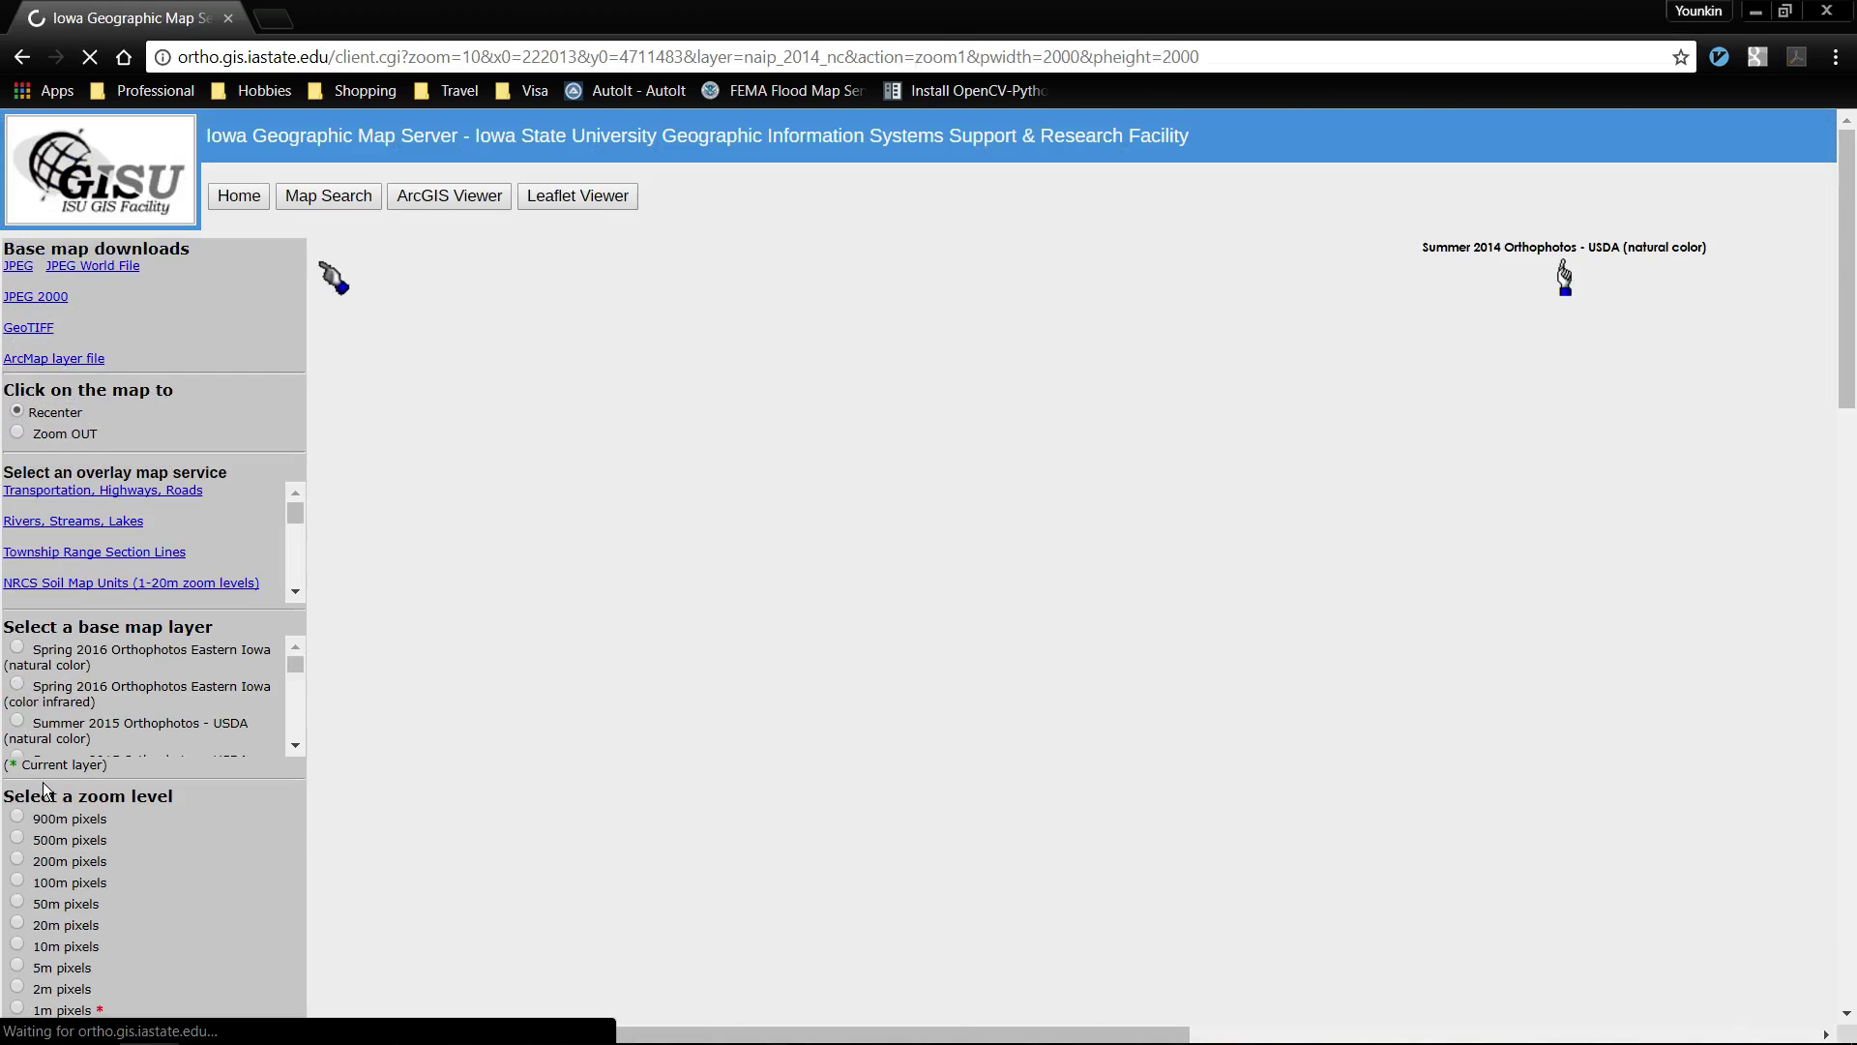
{"action": "scroll", "coordinate": [929, 790], "scroll_direction": "down", "scroll_amount": 7, "text": "ctrl"}
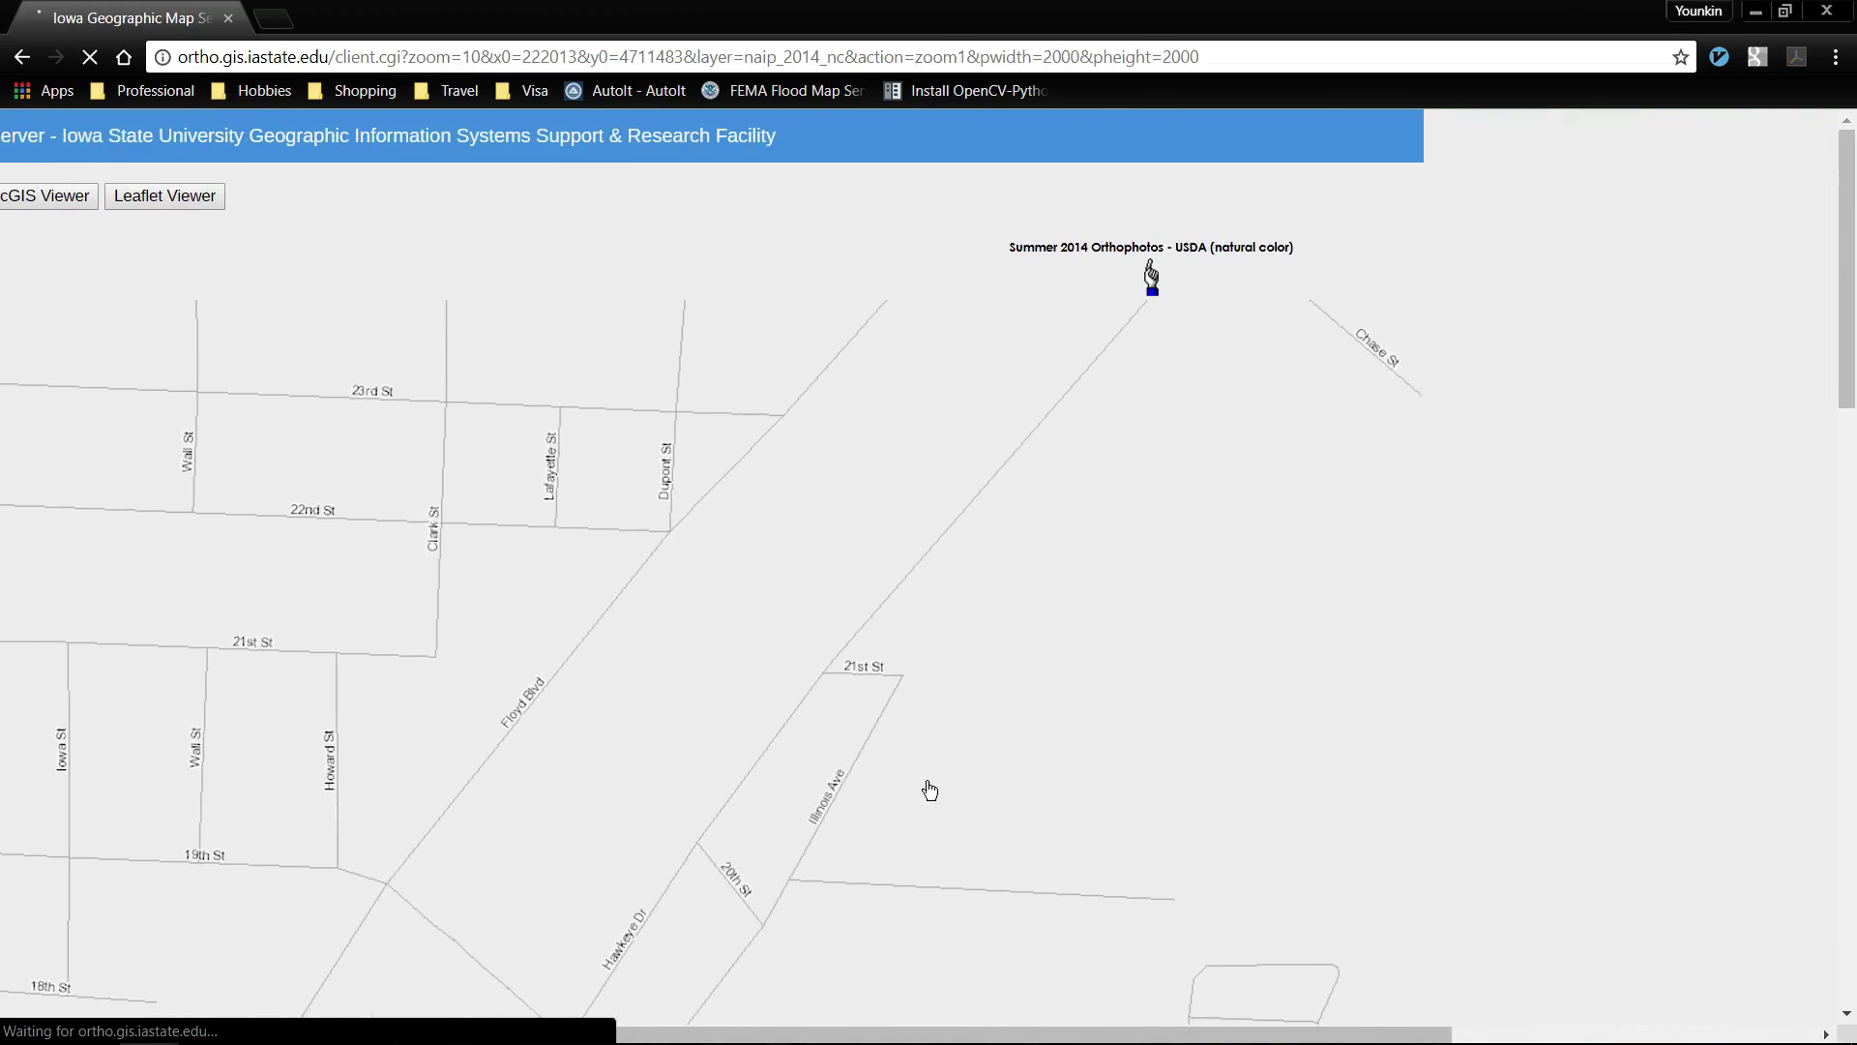
{"action": "scroll", "coordinate": [927, 781], "scroll_direction": "up", "scroll_amount": 1, "text": "ctrl"}
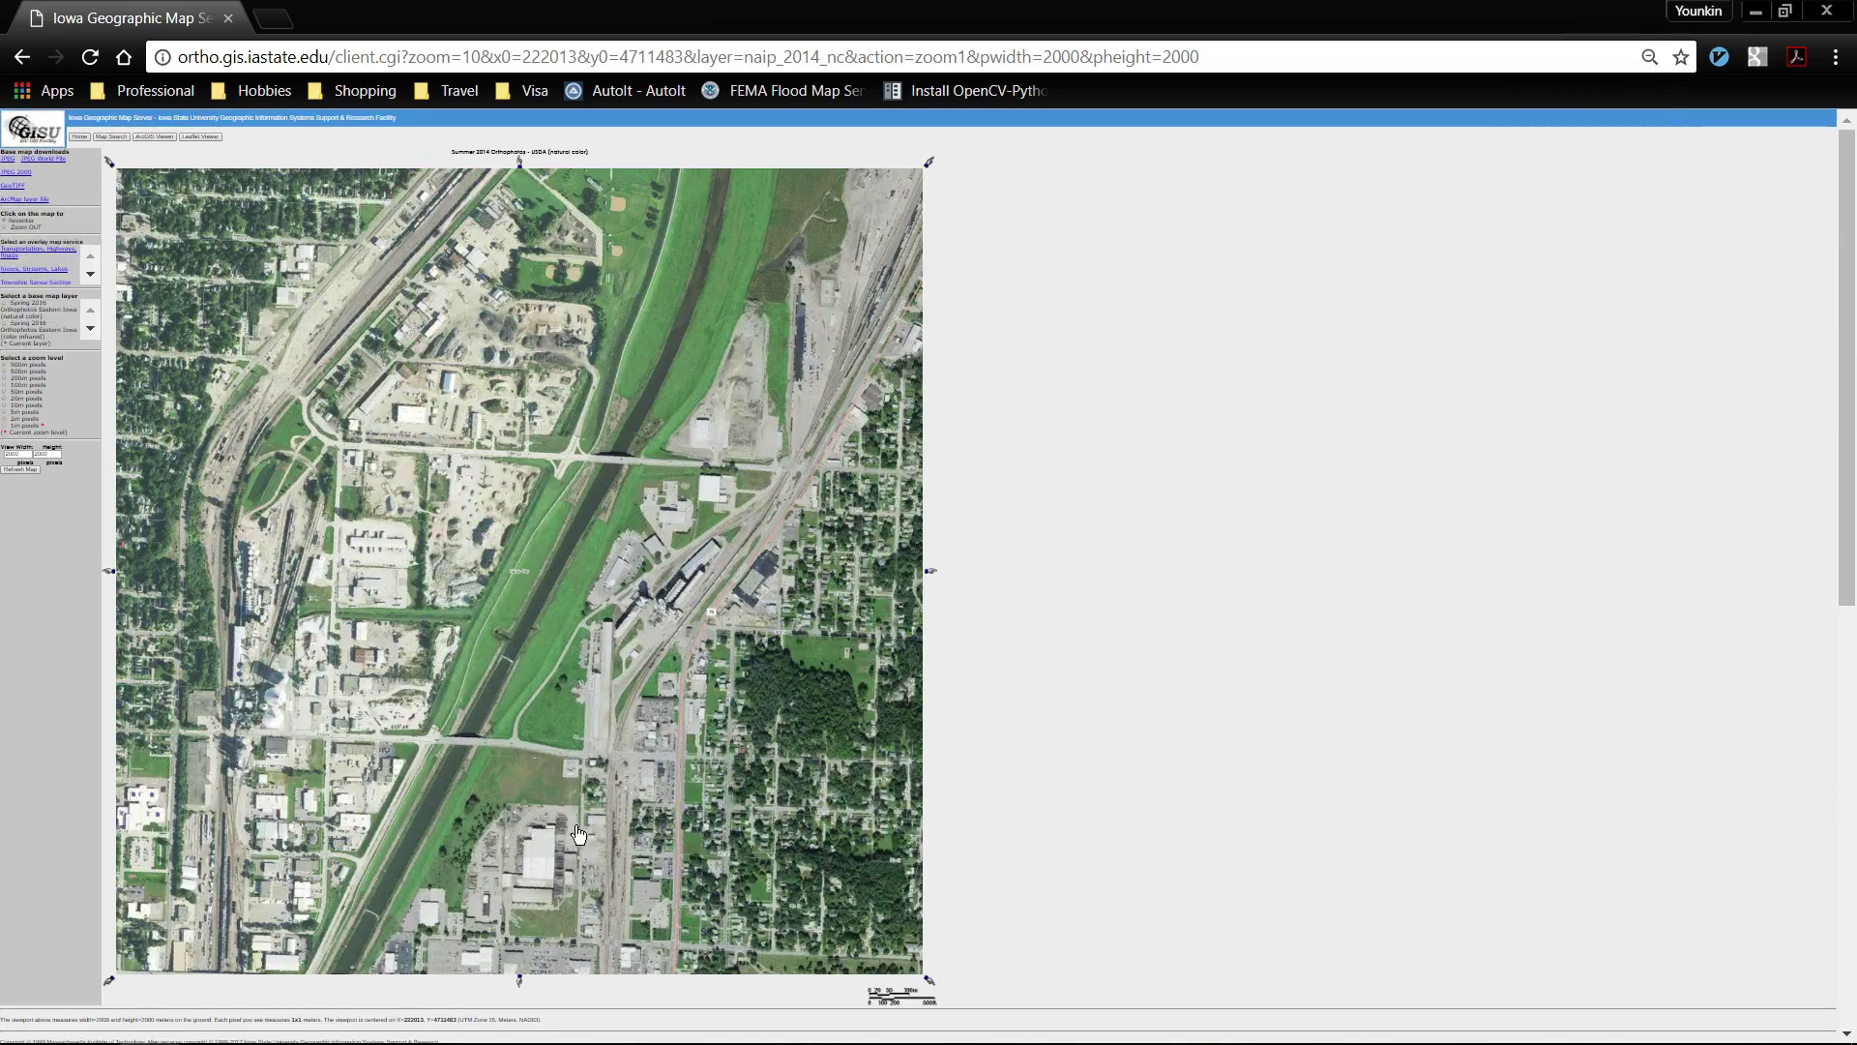
{"action": "left_click", "coordinate": [544, 827]}
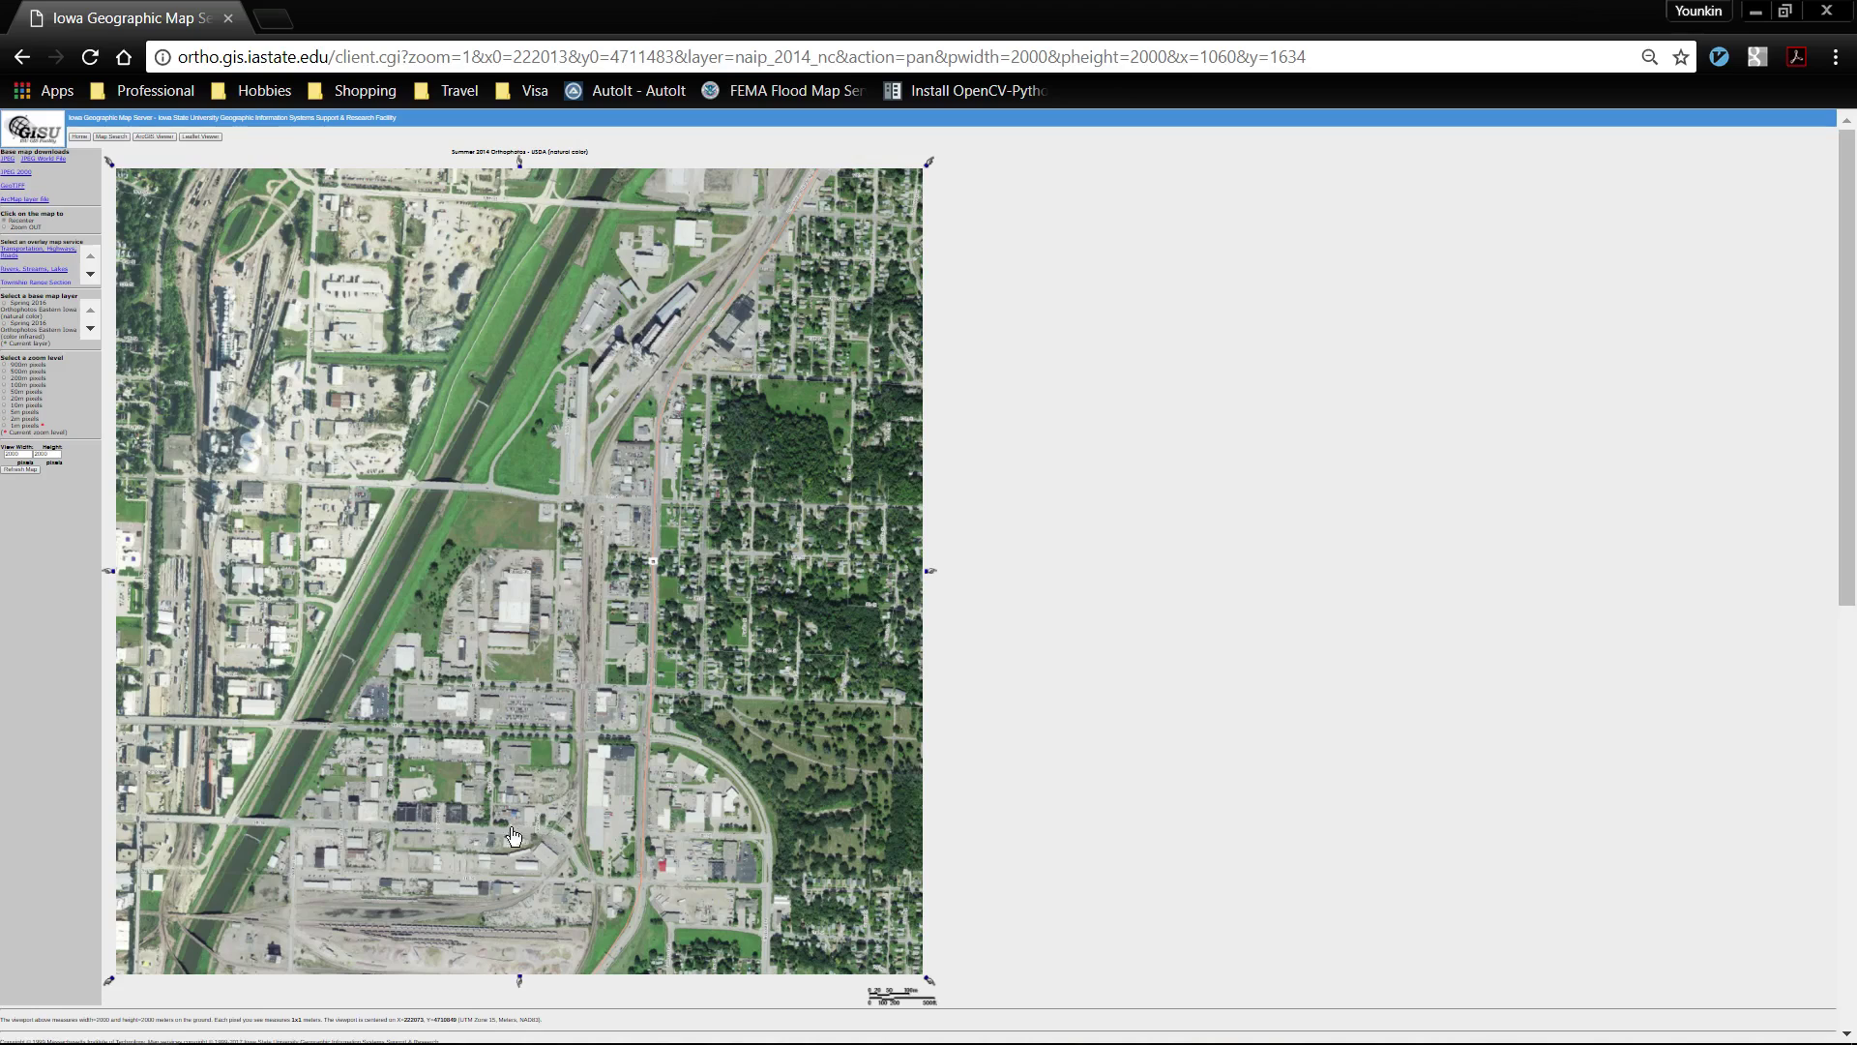
{"action": "left_click", "coordinate": [397, 693]}
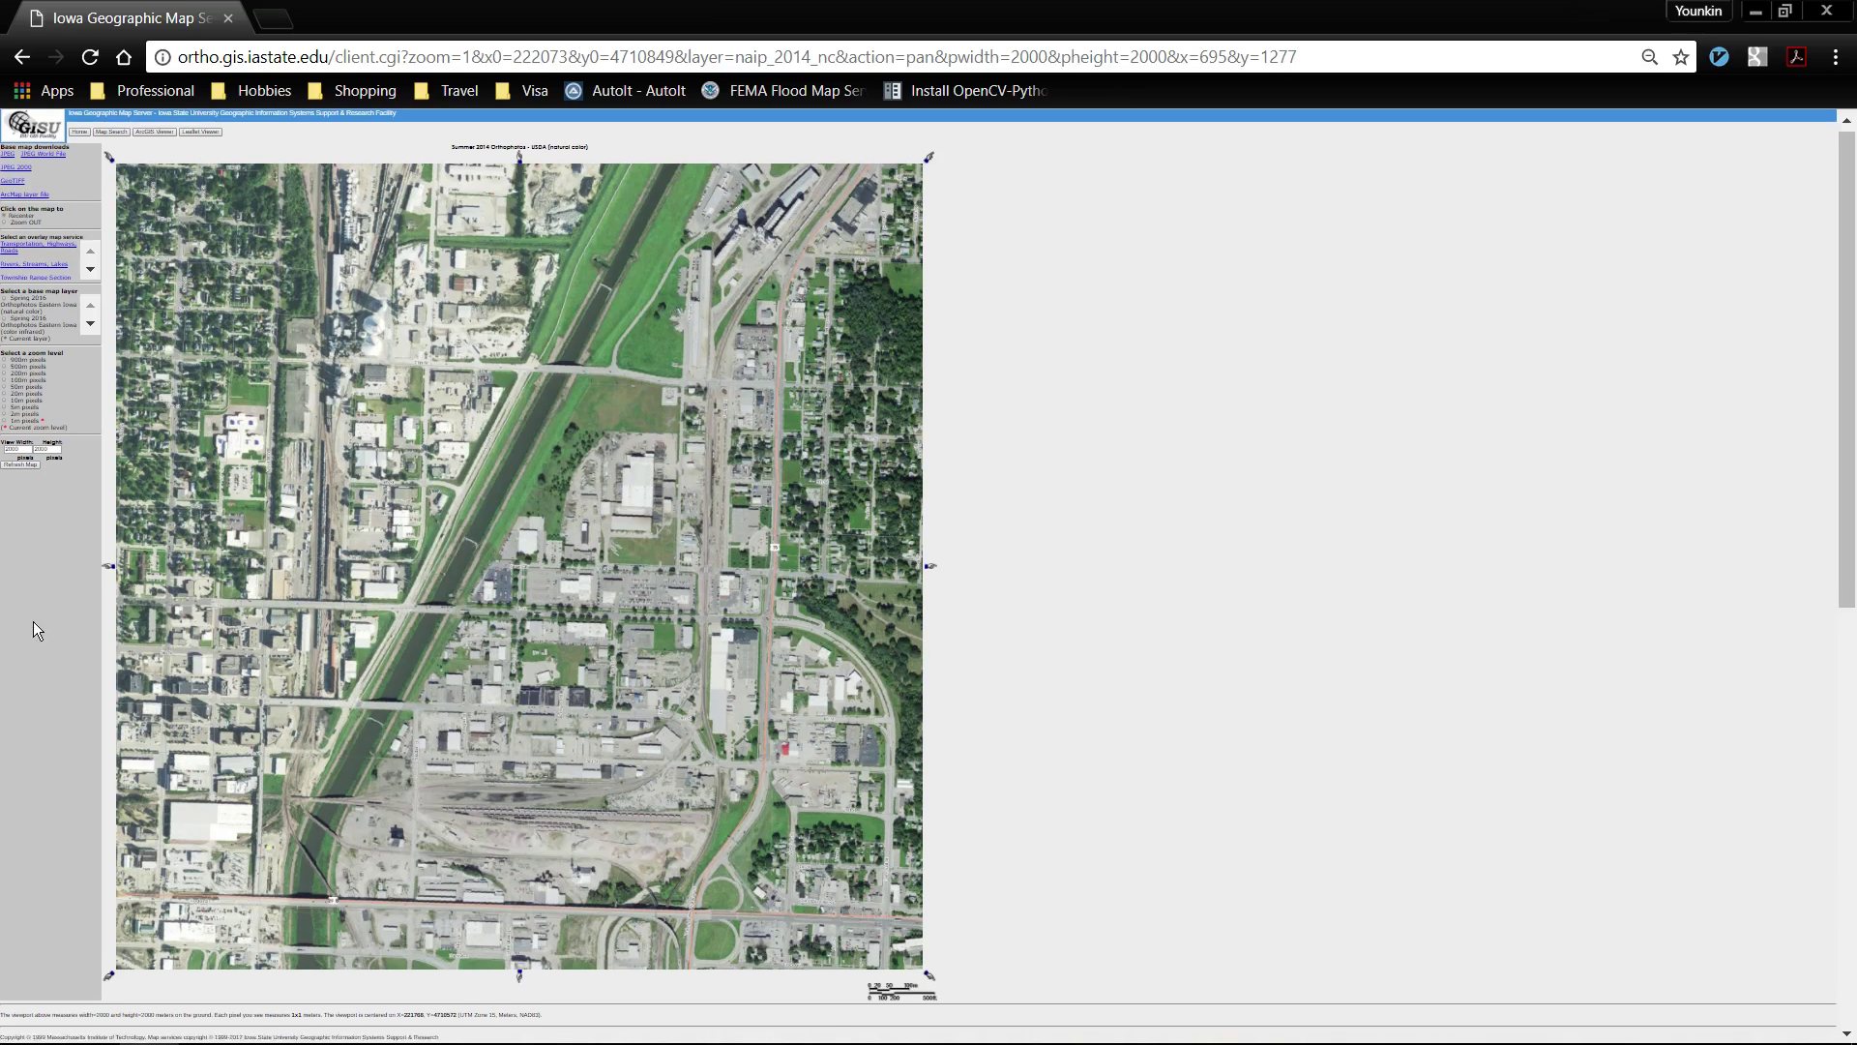
- Choose the Summer 2015 Orthophotos base layer and refresh the map
{"action": "scroll", "coordinate": [33, 622], "scroll_direction": "up", "scroll_amount": 7, "text": "ctrl"}
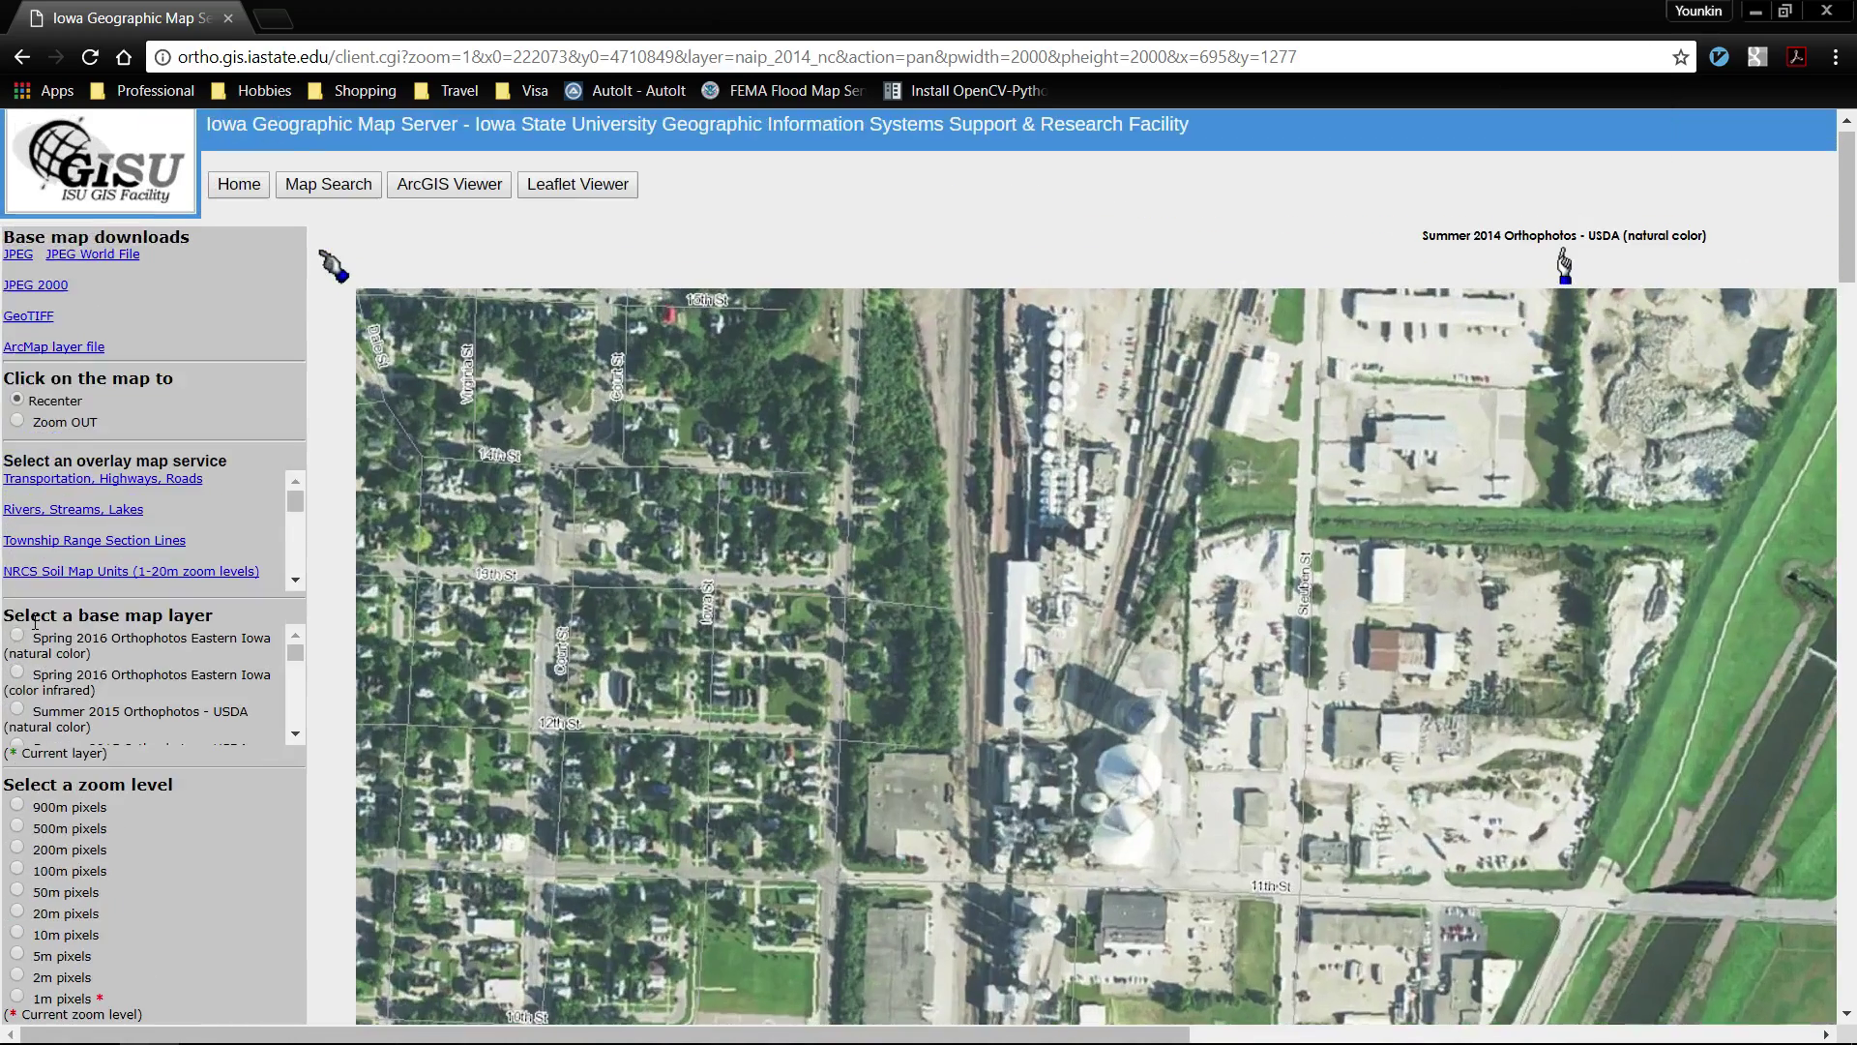
{"action": "scroll", "coordinate": [113, 827], "scroll_direction": "down", "scroll_amount": 3}
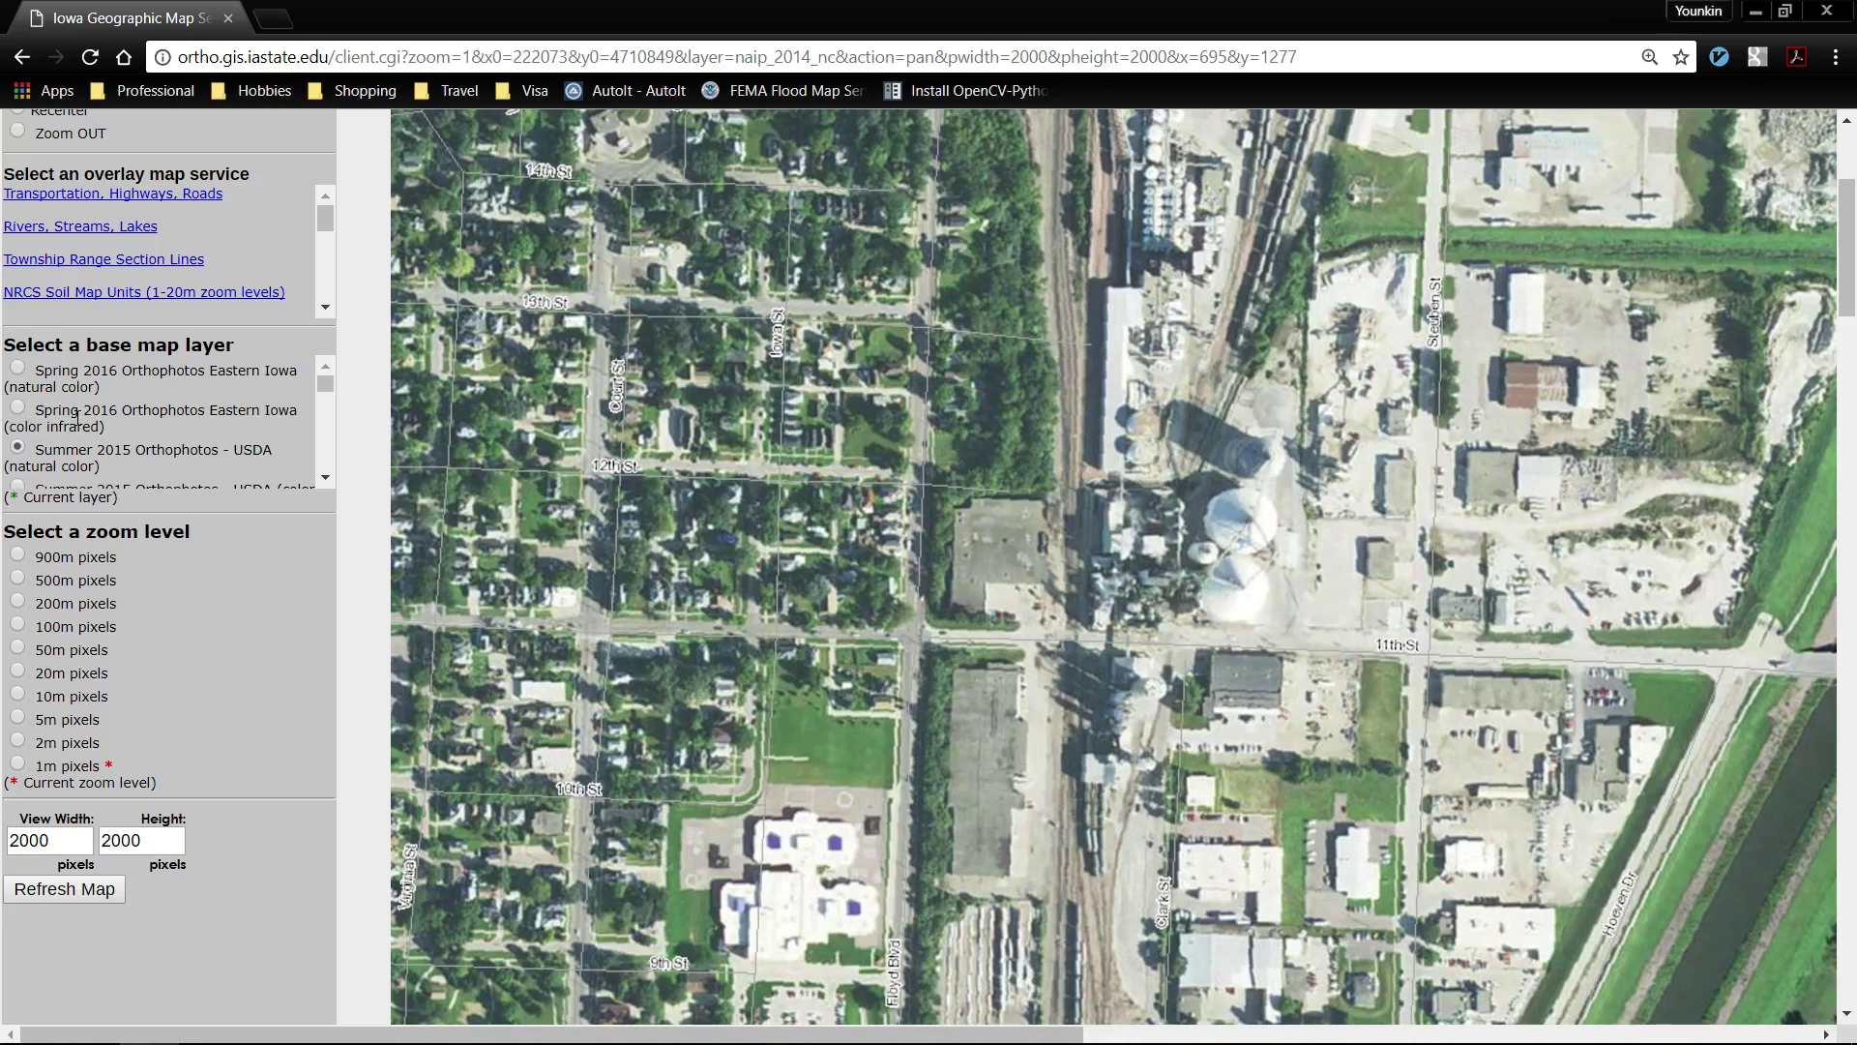
{"action": "left_click", "coordinate": [19, 447]}
{"action": "left_click", "coordinate": [99, 890]}
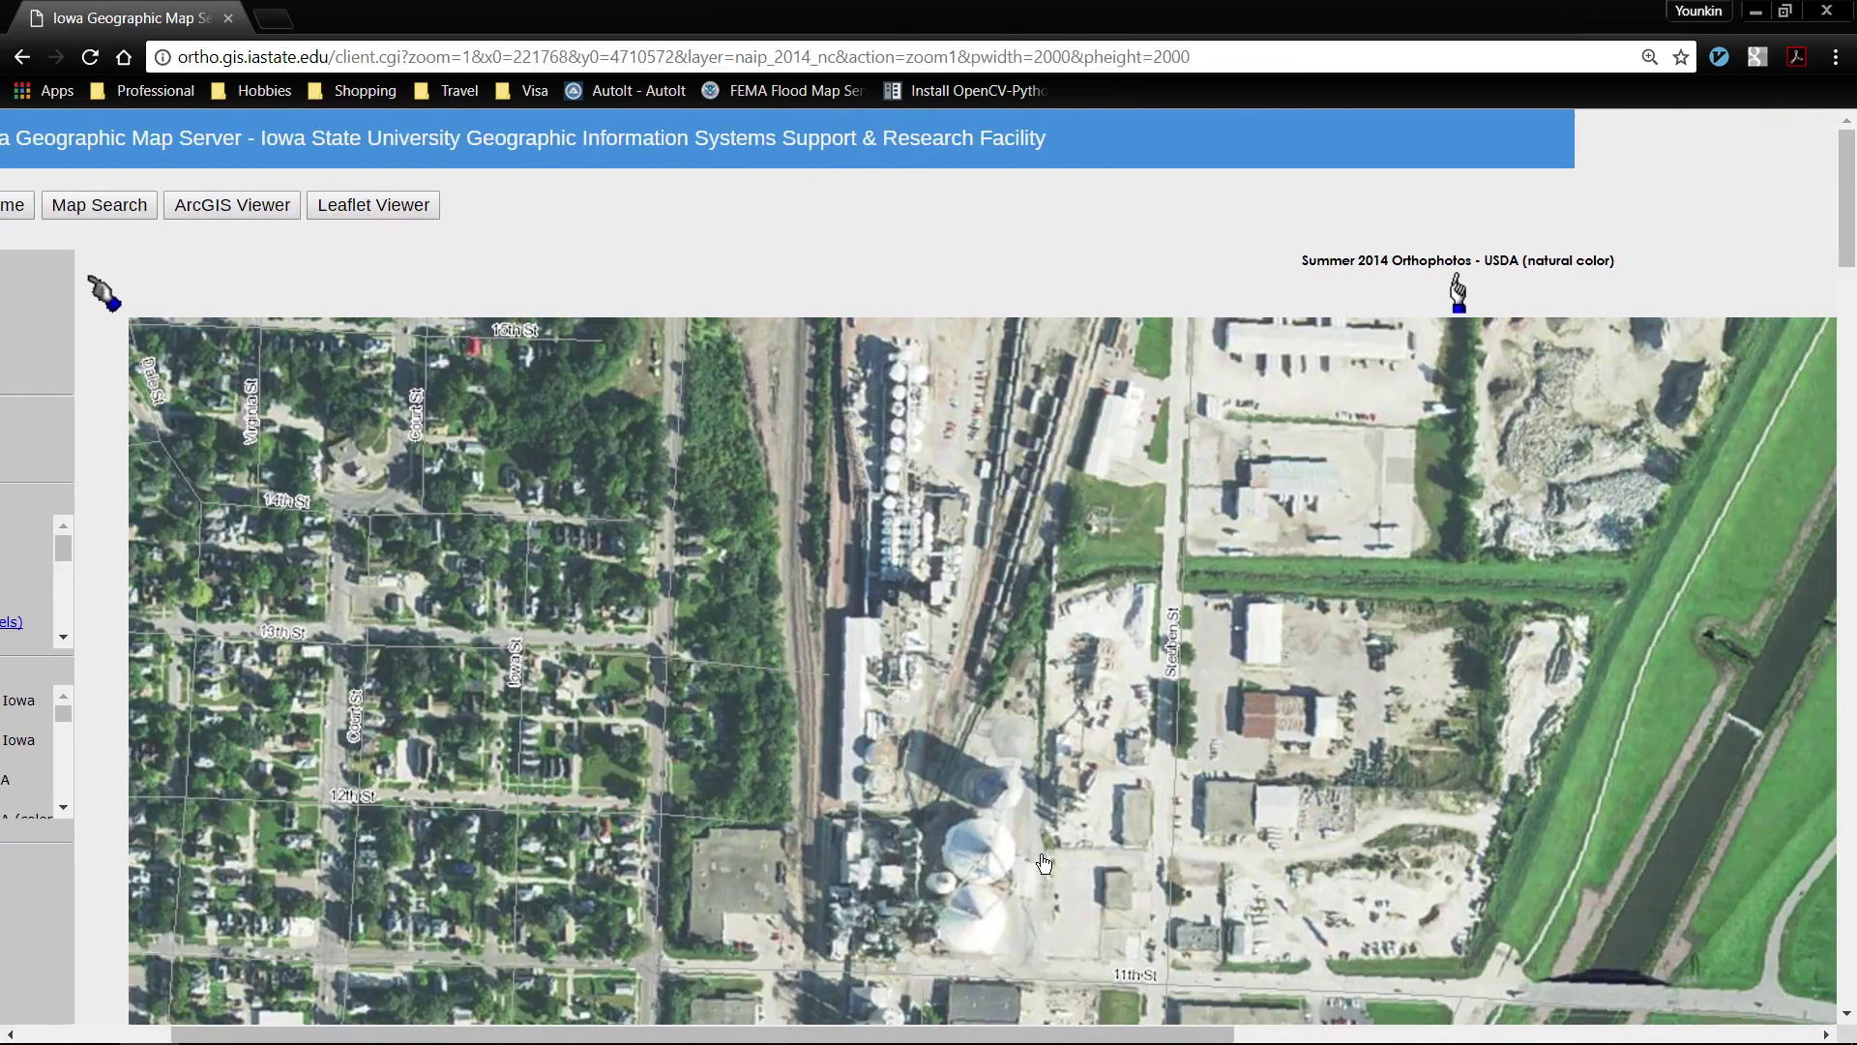
{"action": "scroll", "coordinate": [1043, 861], "scroll_direction": "down", "scroll_amount": 3, "text": "ctrl"}
{"action": "scroll", "coordinate": [1182, 807], "scroll_direction": "down", "scroll_amount": 7}
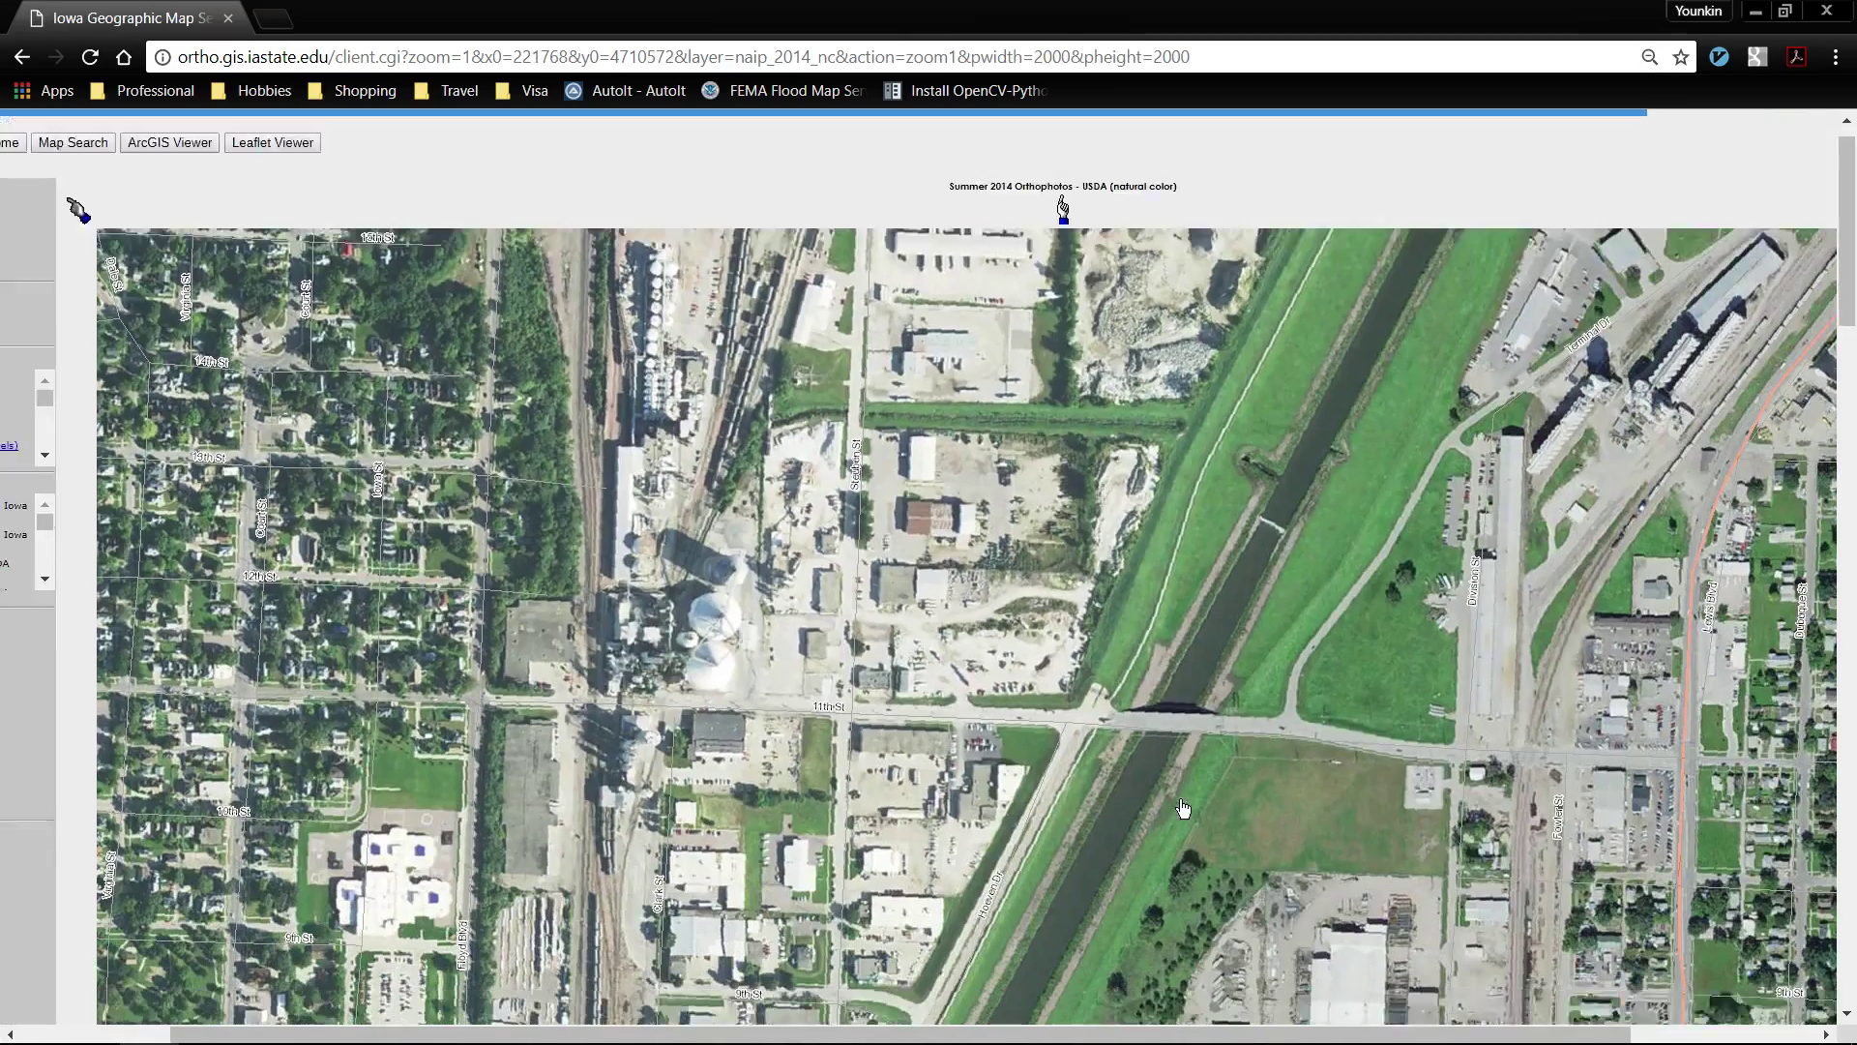
{"action": "scroll", "coordinate": [1182, 807], "scroll_direction": "down", "scroll_amount": 3}
{"action": "scroll", "coordinate": [1183, 807], "scroll_direction": "up", "scroll_amount": 9}
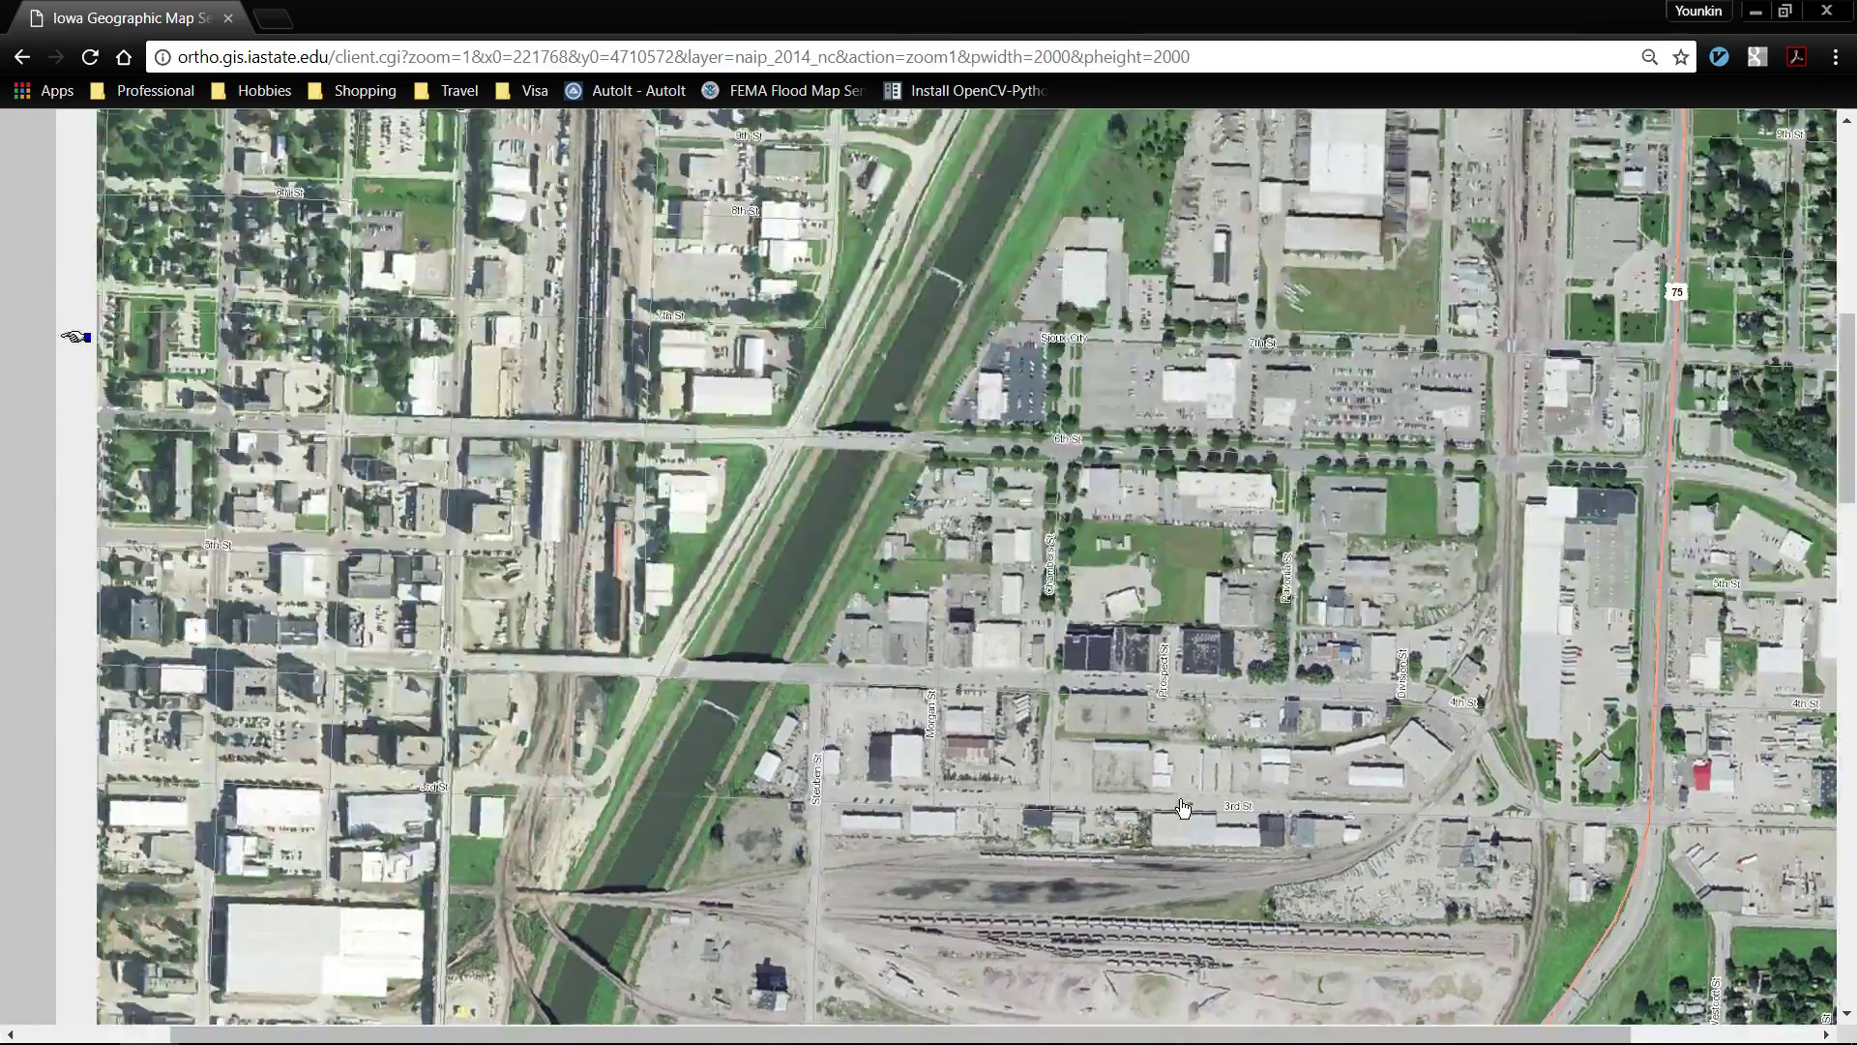
{"action": "scroll", "coordinate": [572, 597], "scroll_direction": "left", "scroll_amount": 2}
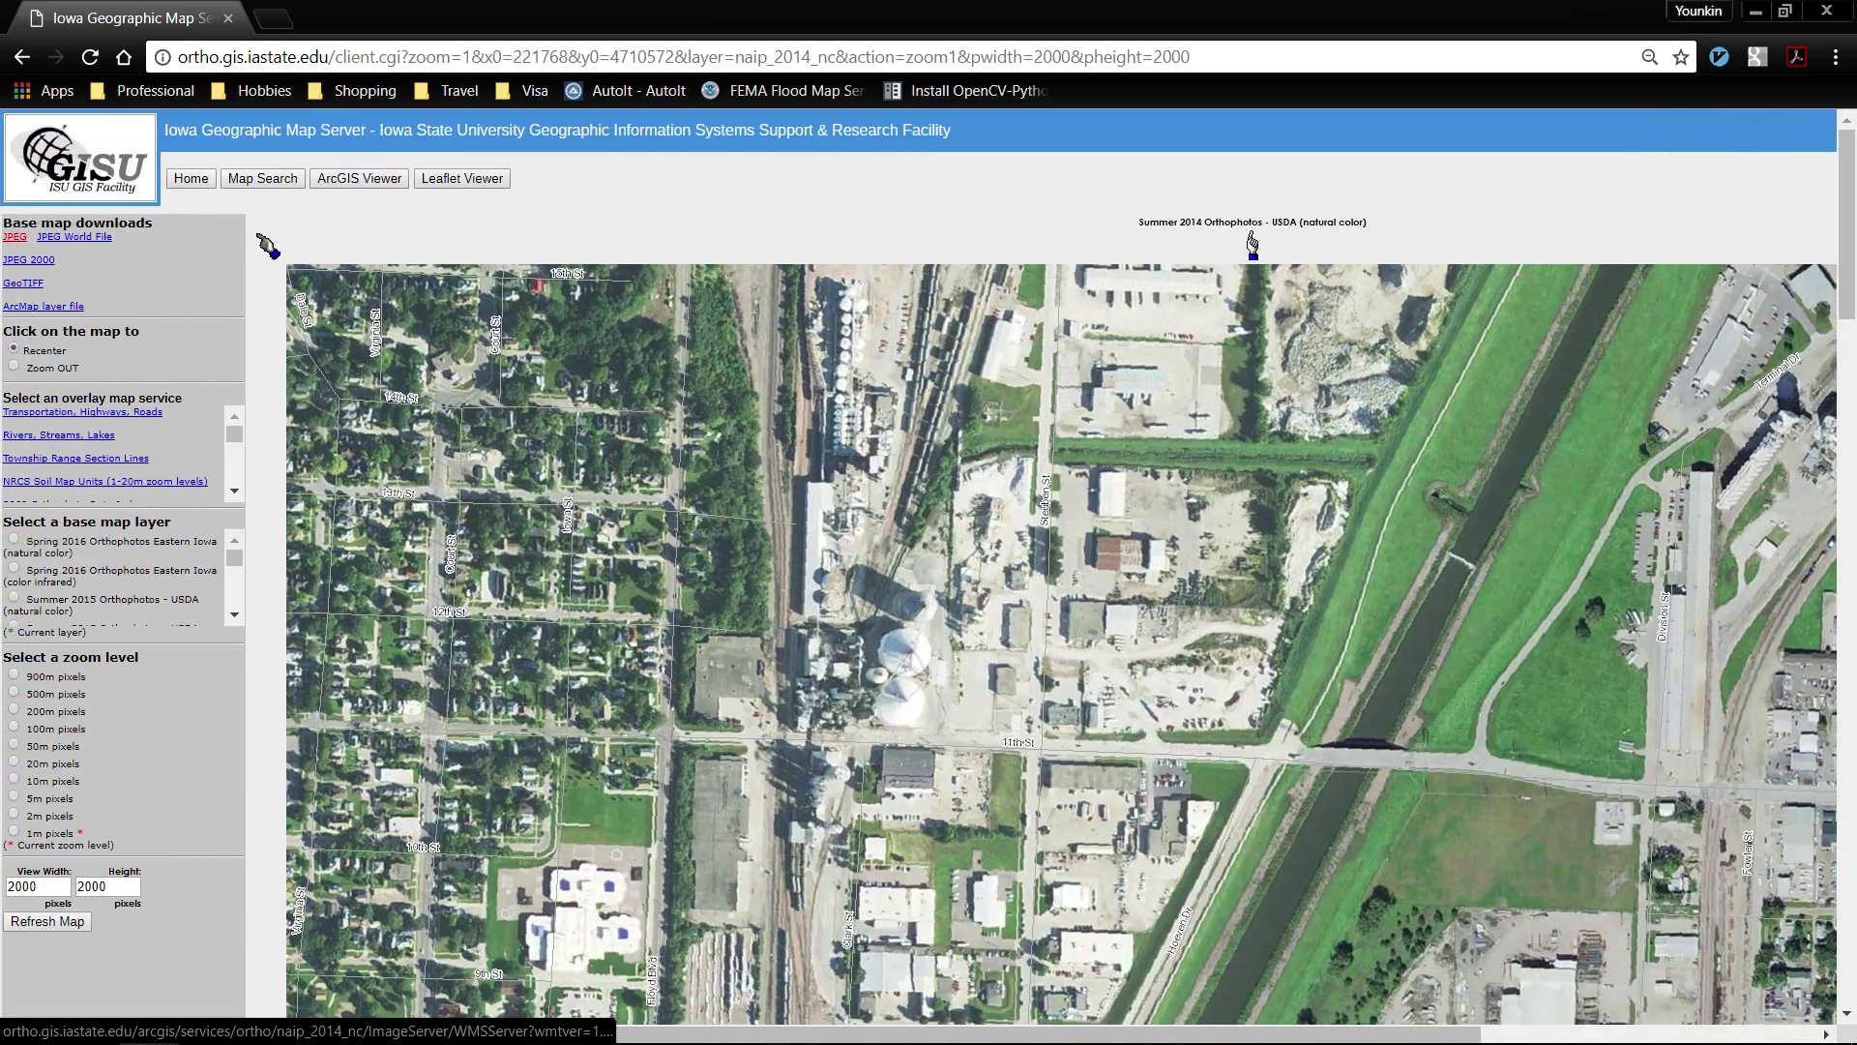
- Open the map as a full-size JPEG and save it to the Desktop as 2015.jpg
{"action": "left_click", "coordinate": [15, 237]}
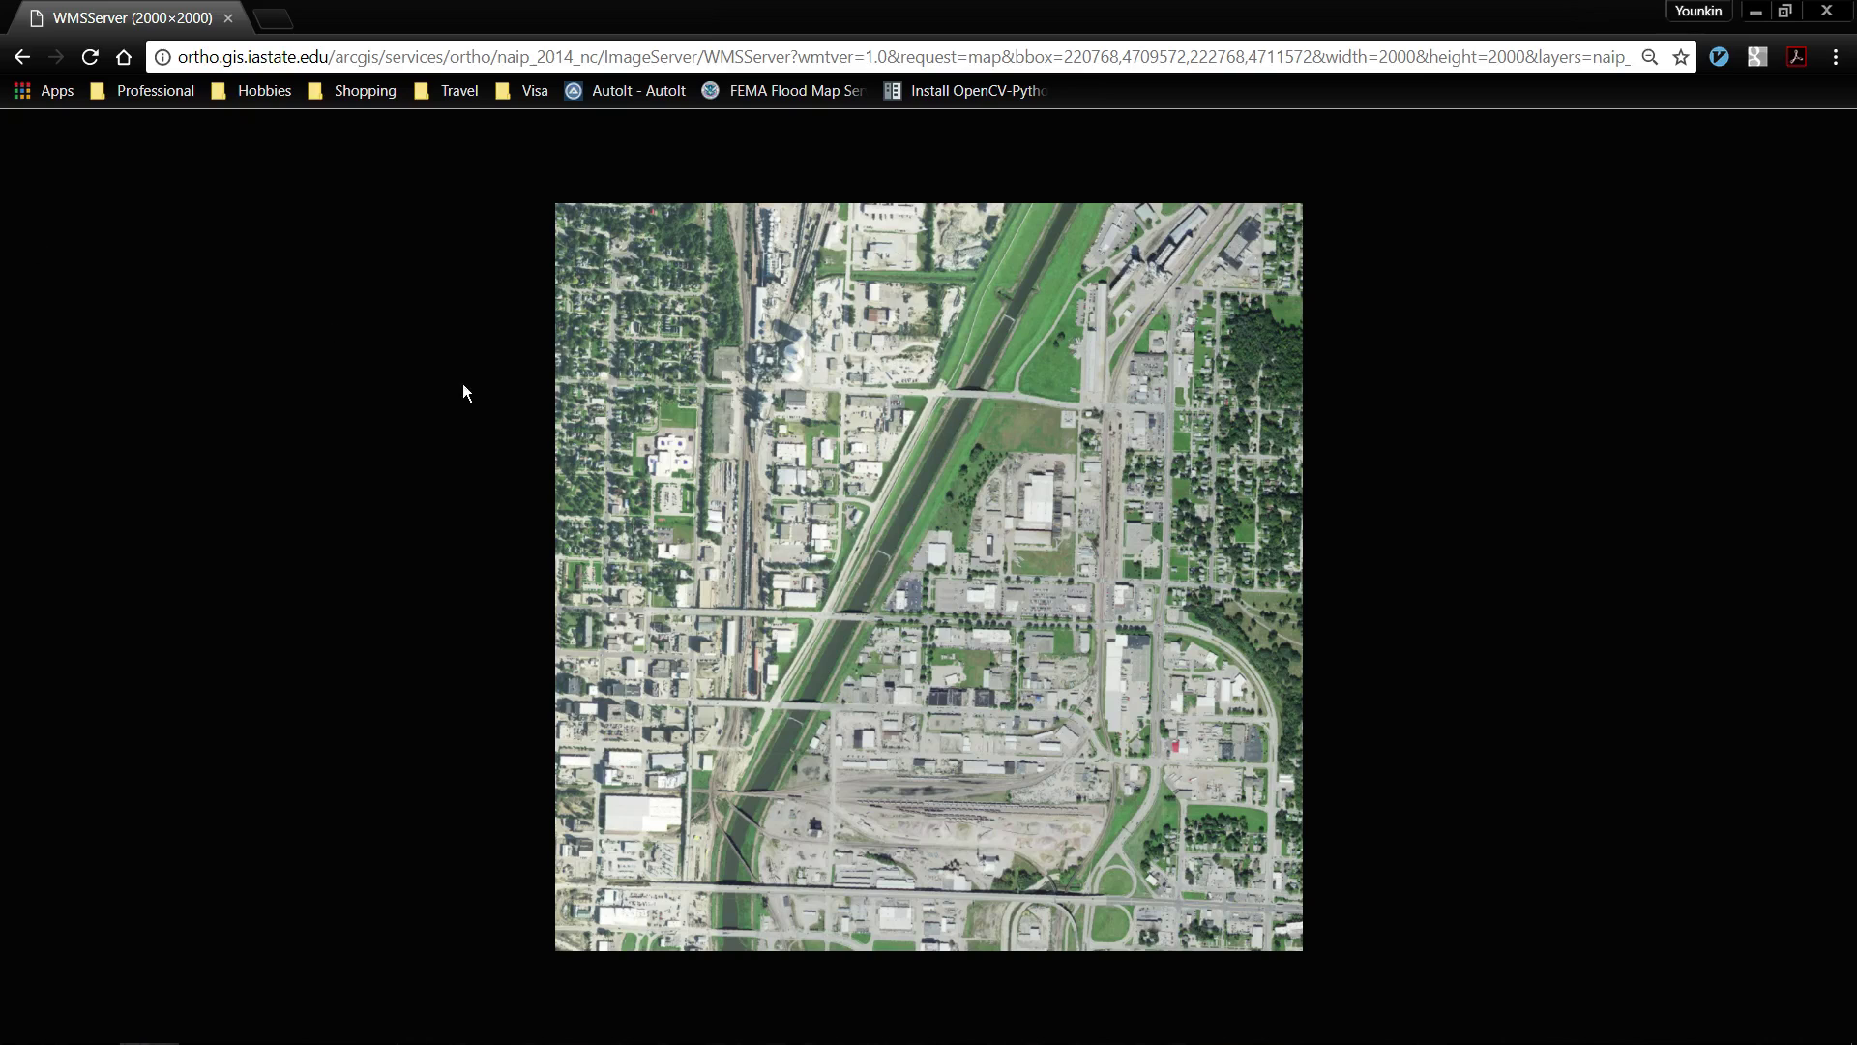
{"action": "right_click", "coordinate": [810, 549]}
{"action": "left_click", "coordinate": [903, 602]}
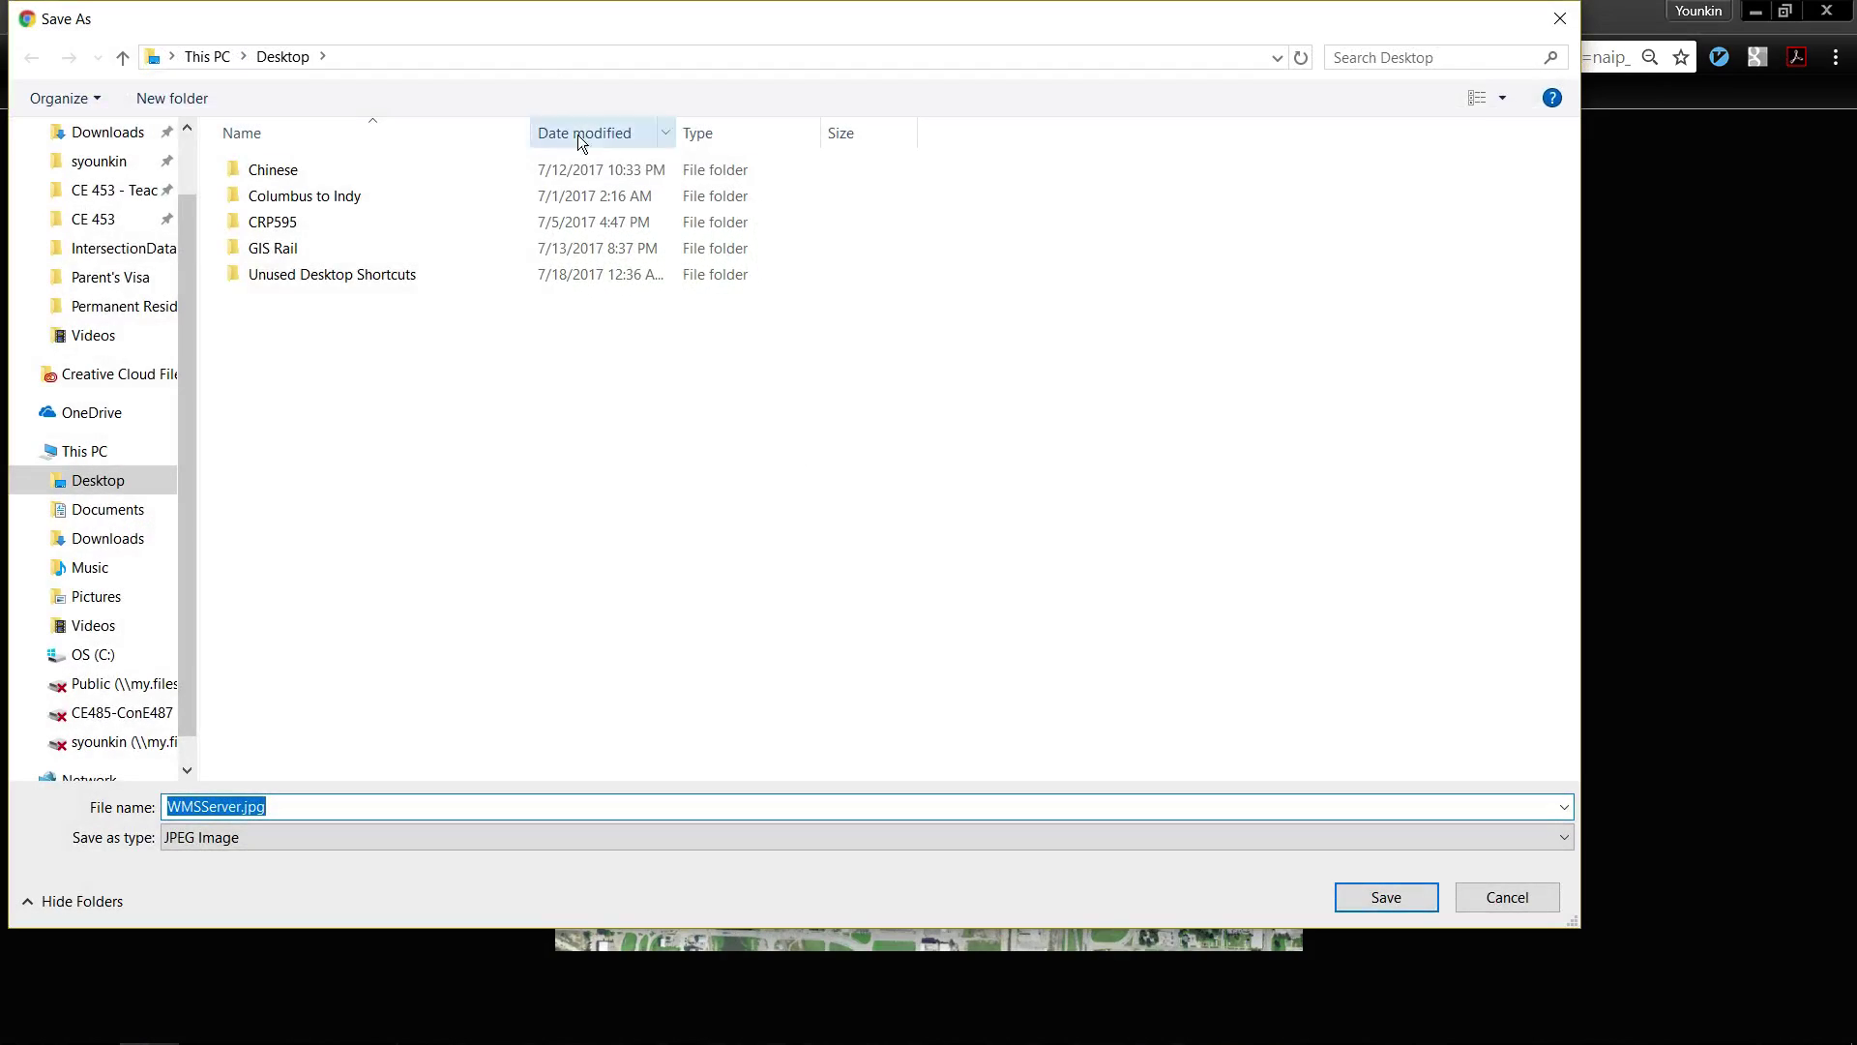
{"action": "type", "text": "2015"}
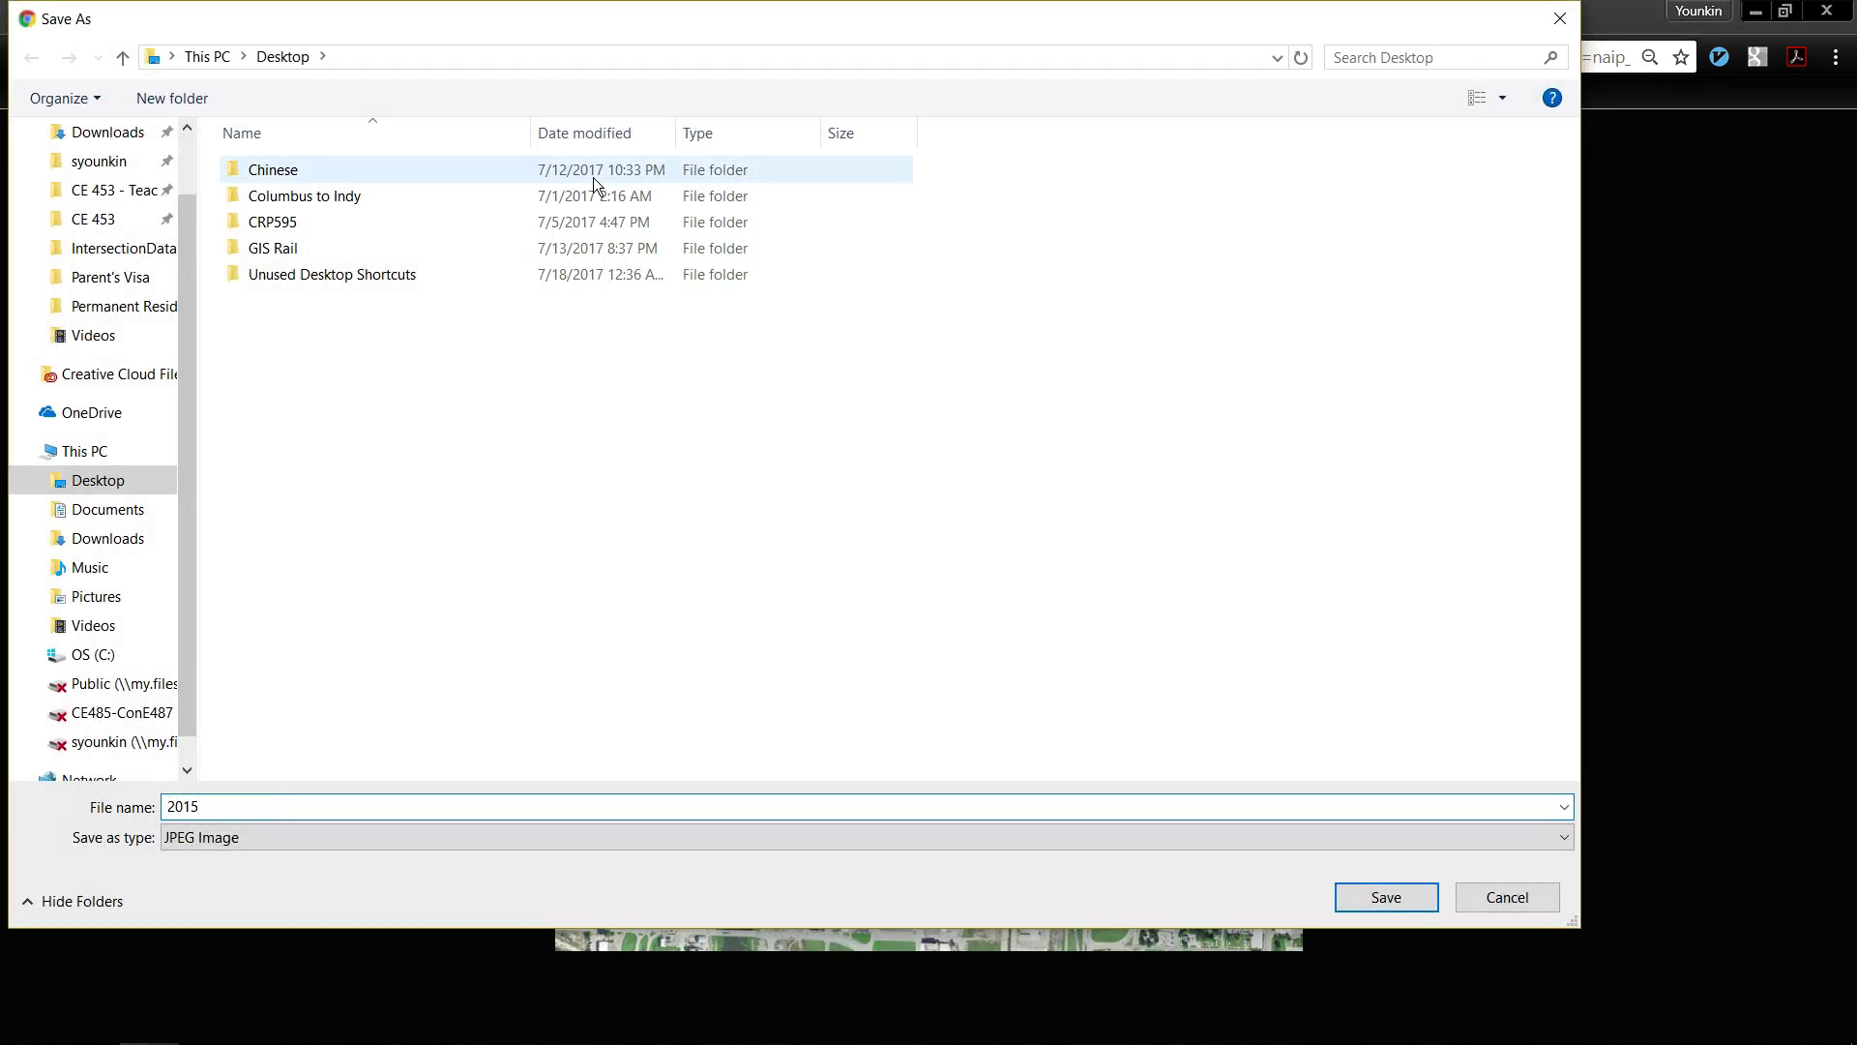
{"action": "key", "text": "Return"}
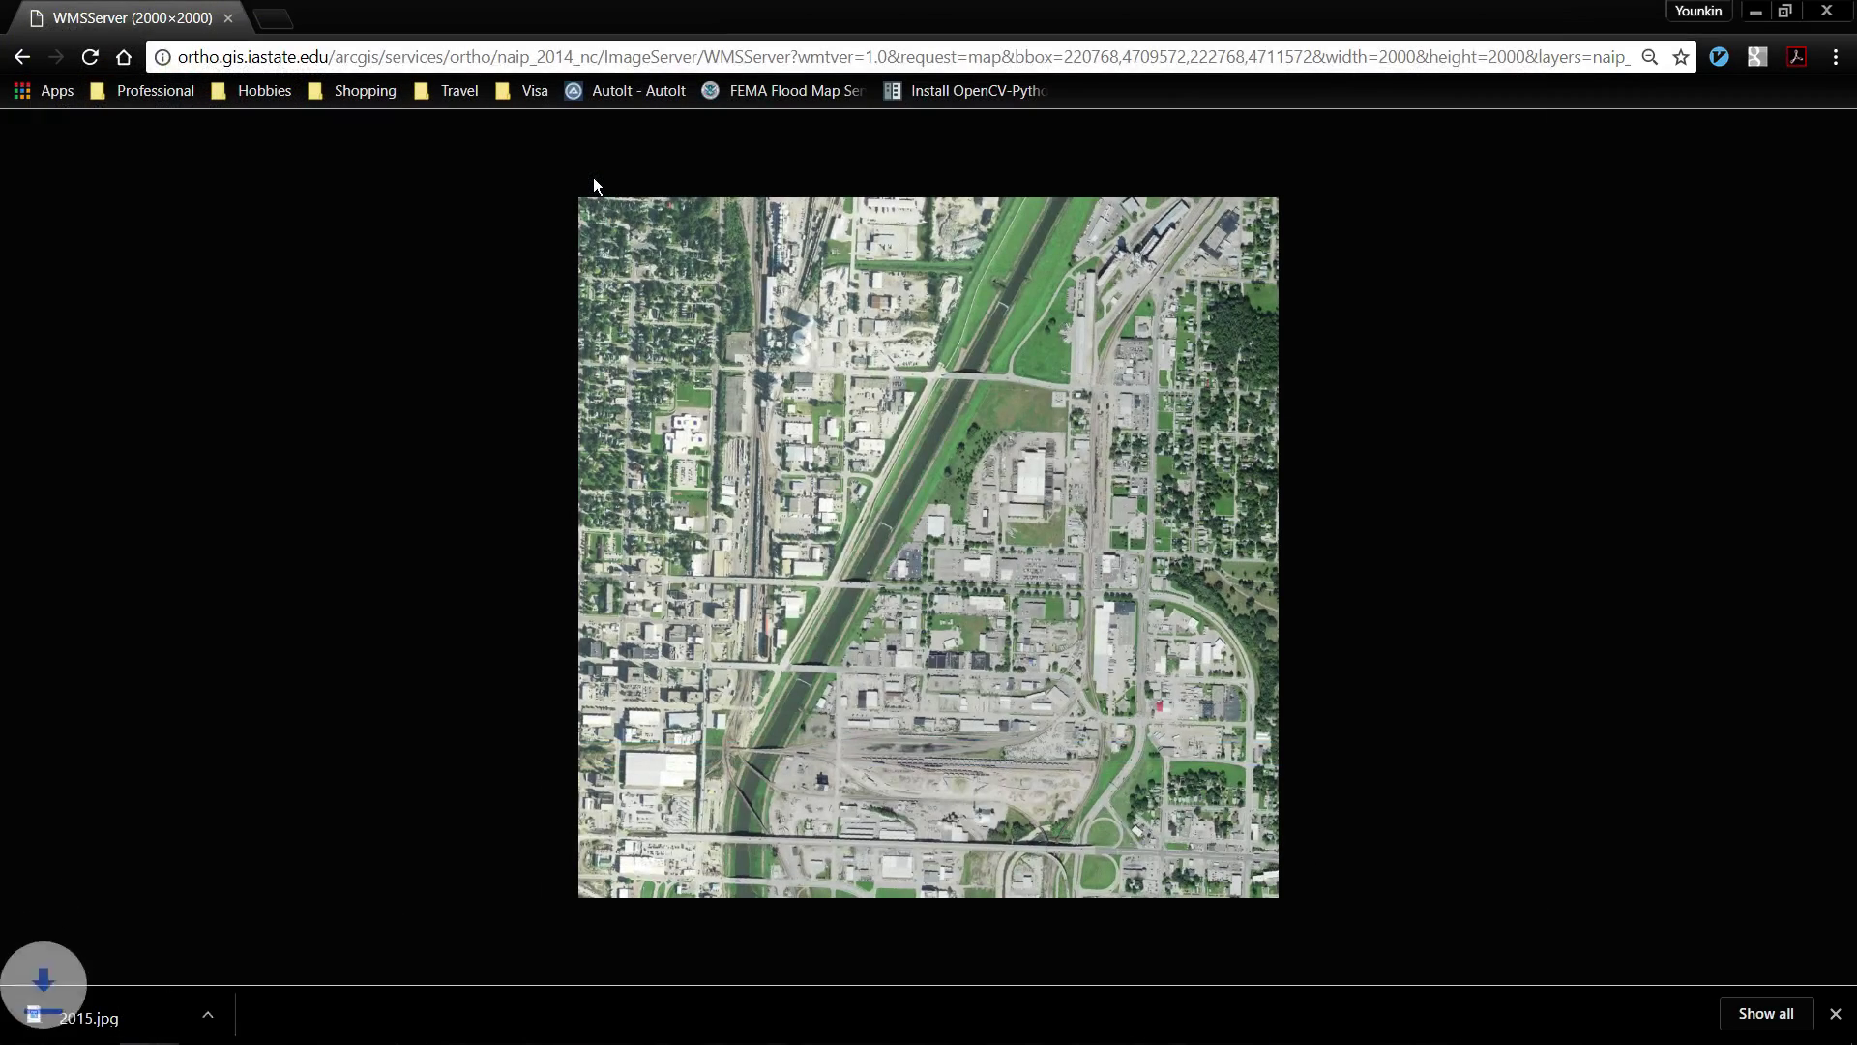
- Go back to the map page and download the JPEG world file WMSServer.jgw
{"action": "left_click", "coordinate": [29, 54]}
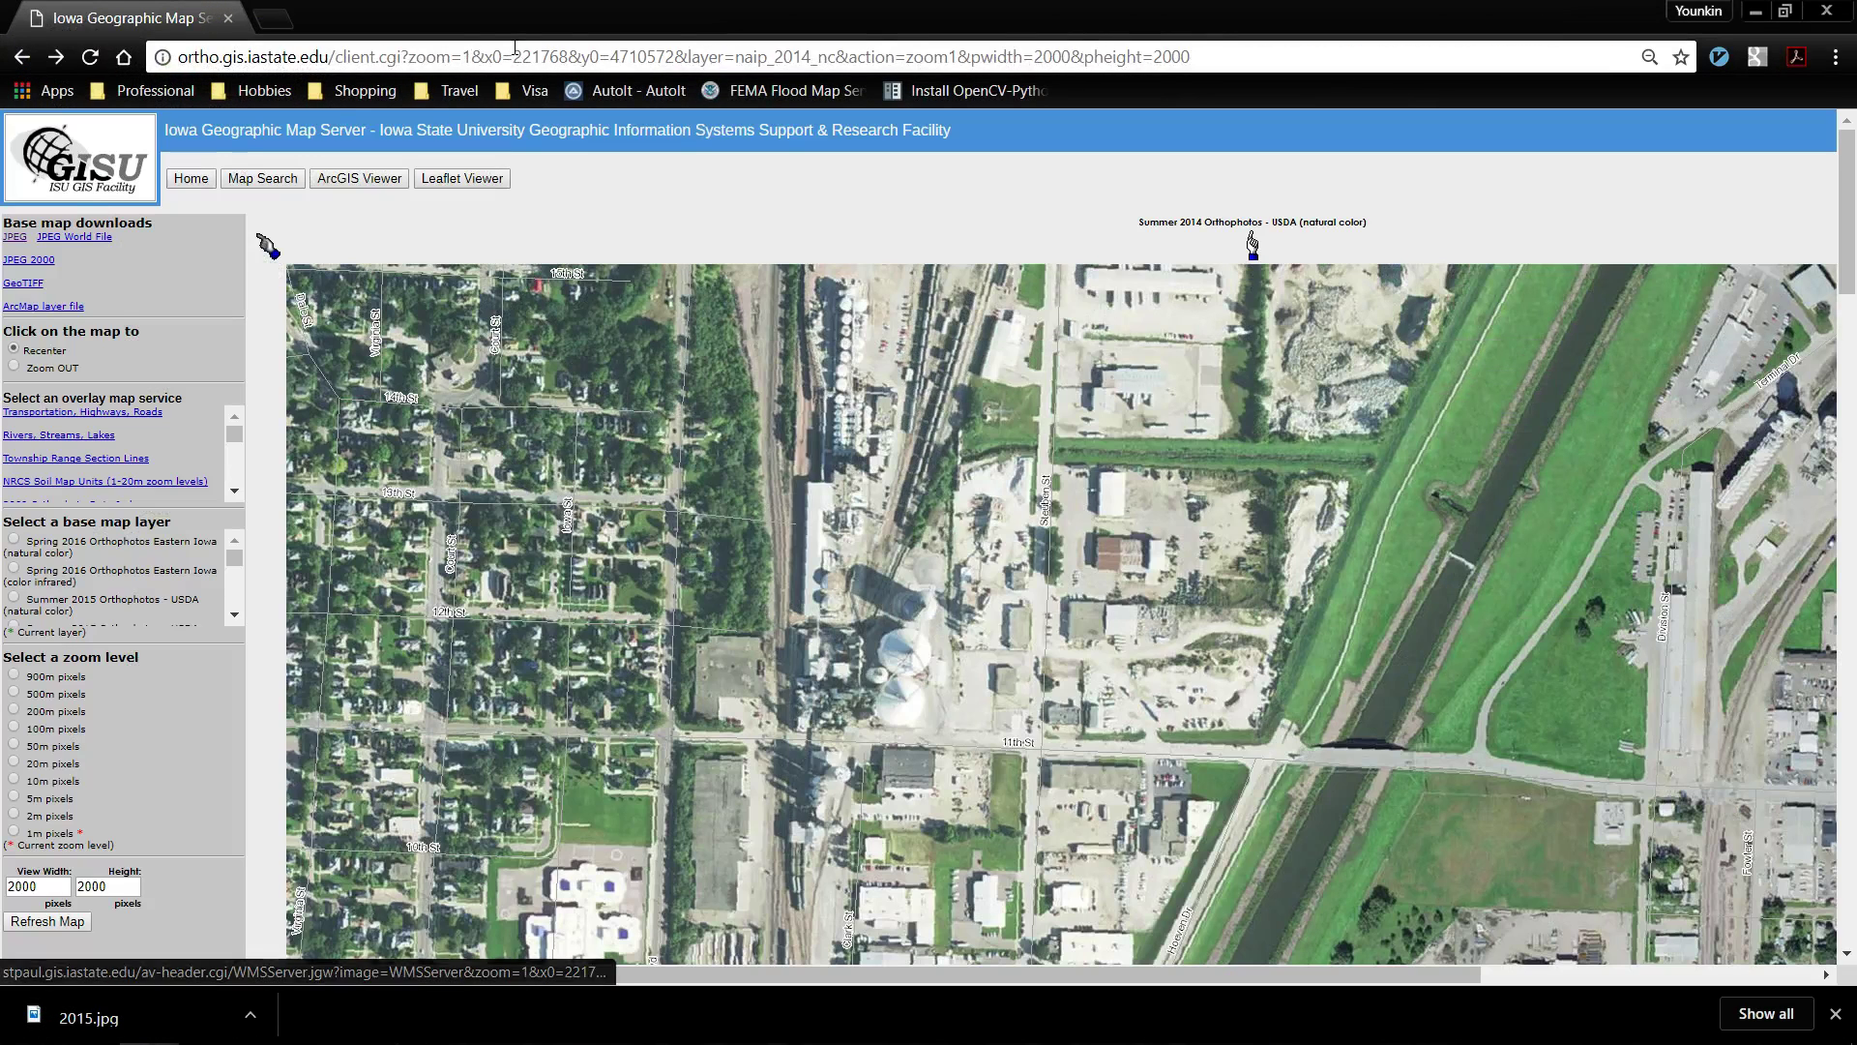
{"action": "left_click", "coordinate": [59, 242]}
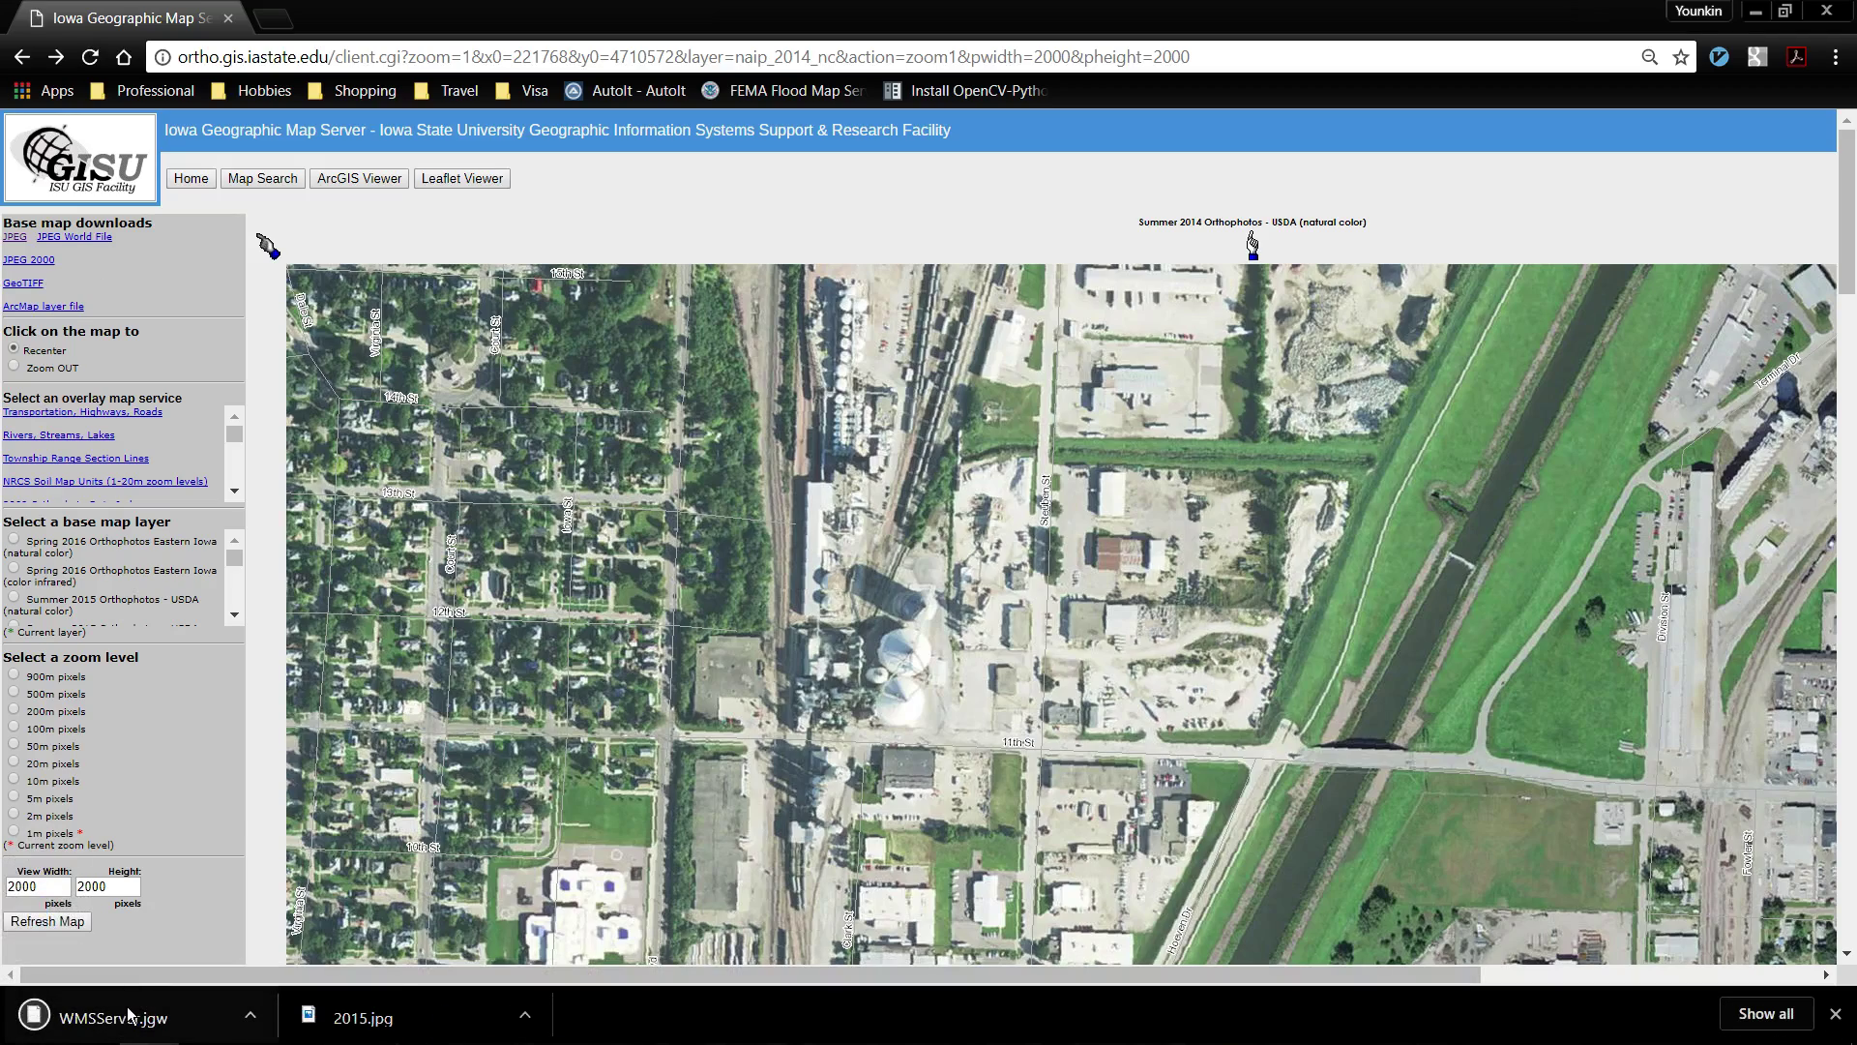
{"action": "right_click", "coordinate": [155, 996]}
- Paste WMSServer.jgw onto the Desktop and rename it 2015.jgw
{"action": "left_click", "coordinate": [205, 950]}
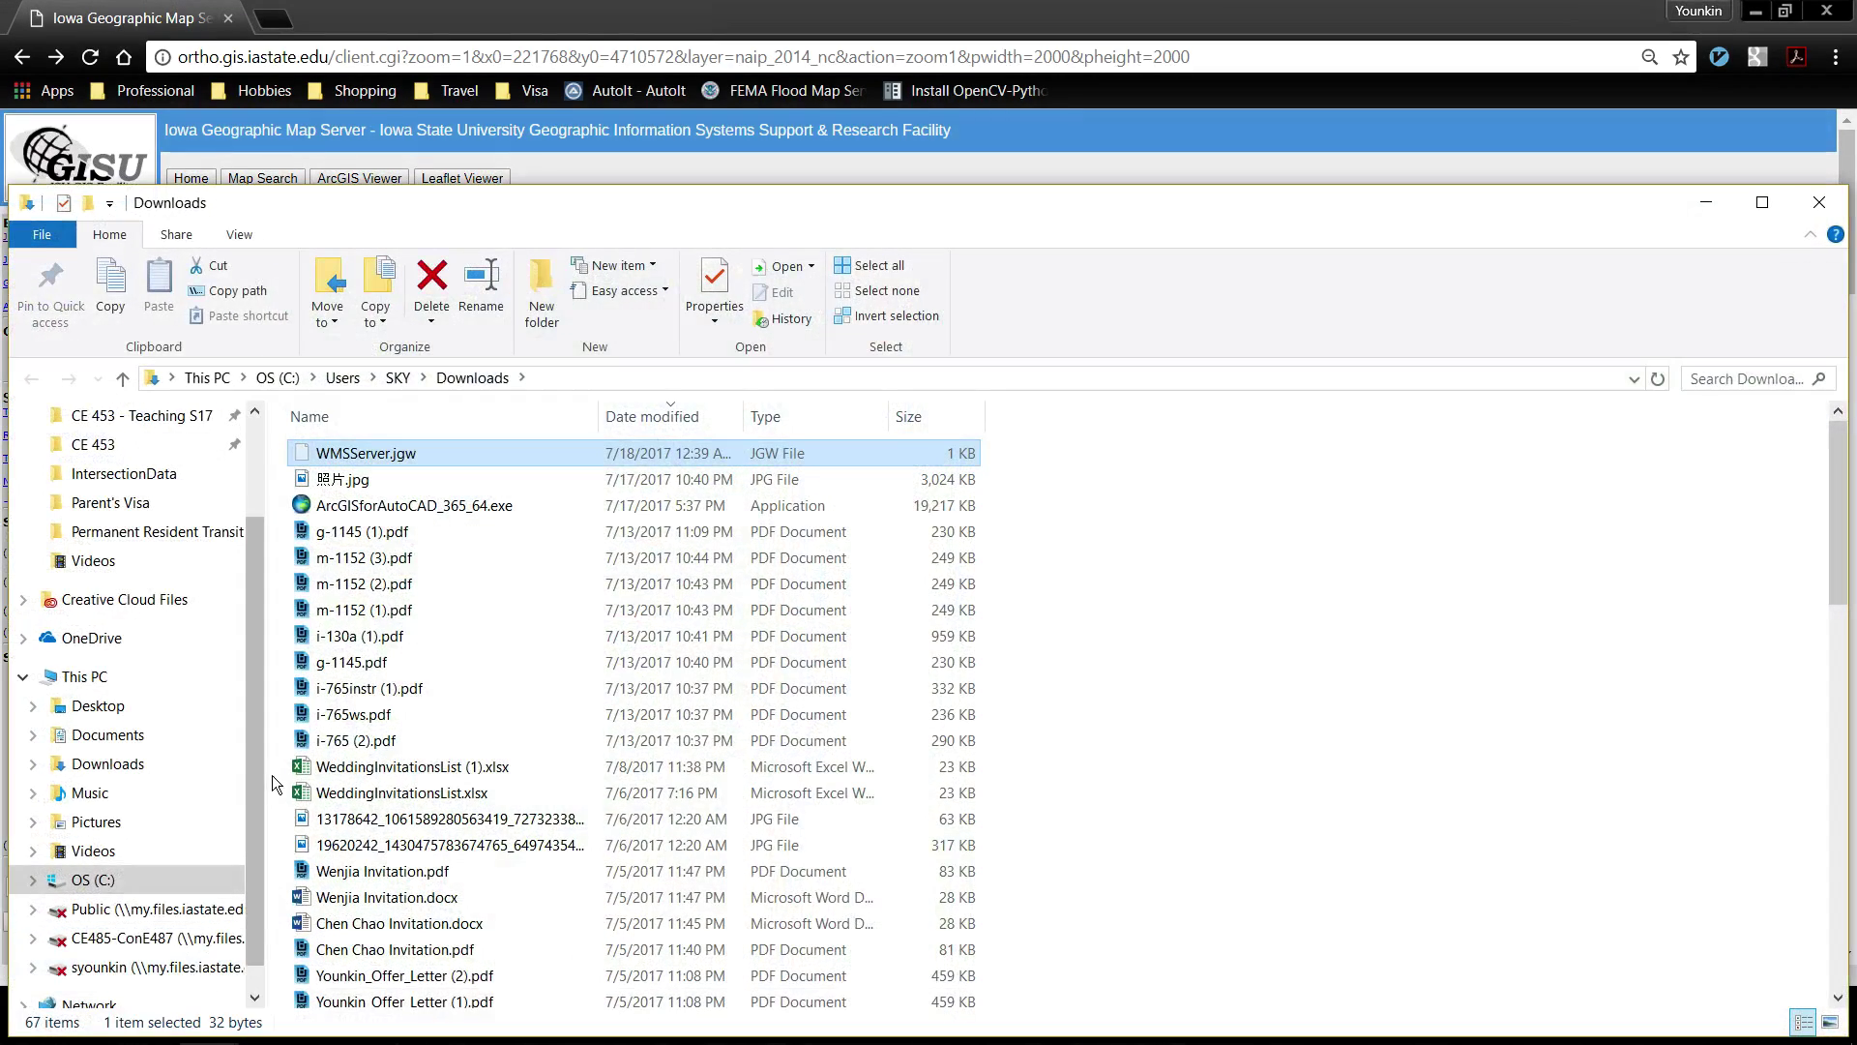
{"action": "left_click", "coordinate": [142, 704]}
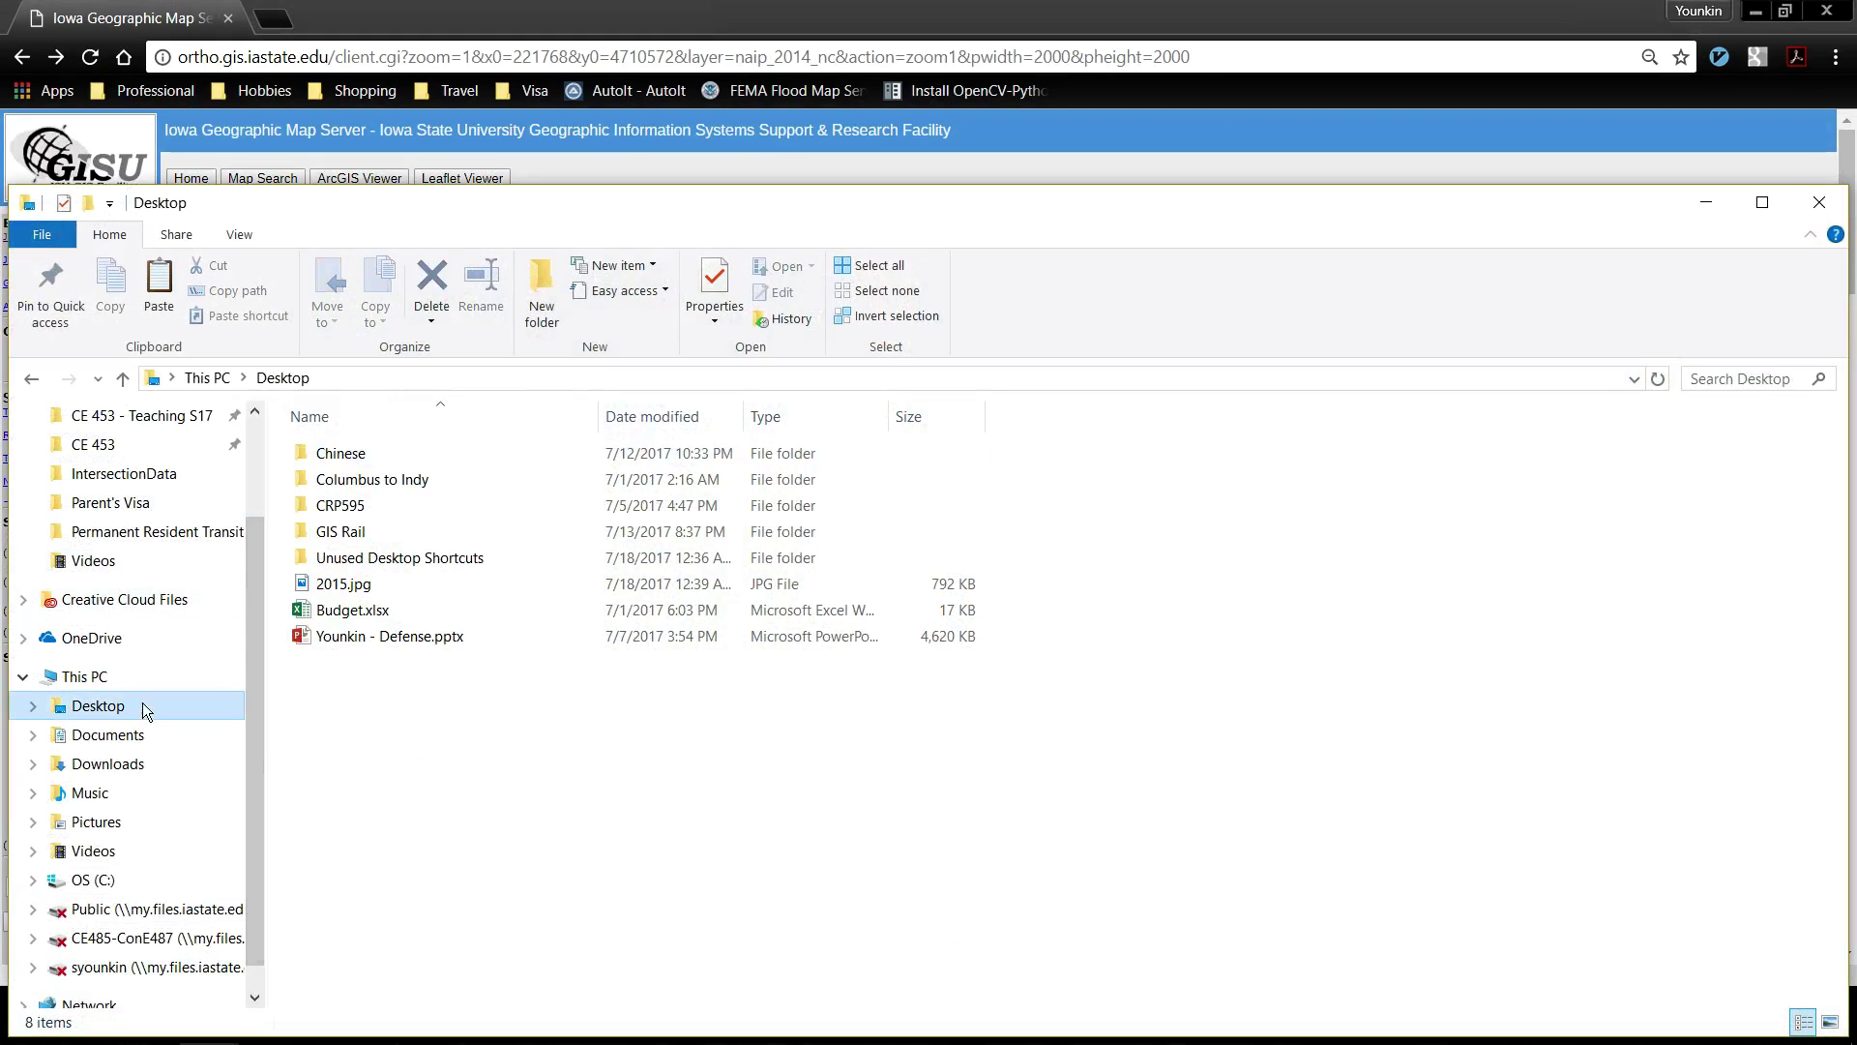
{"action": "key", "text": "ctrl+v"}
{"action": "key", "text": "F2"}
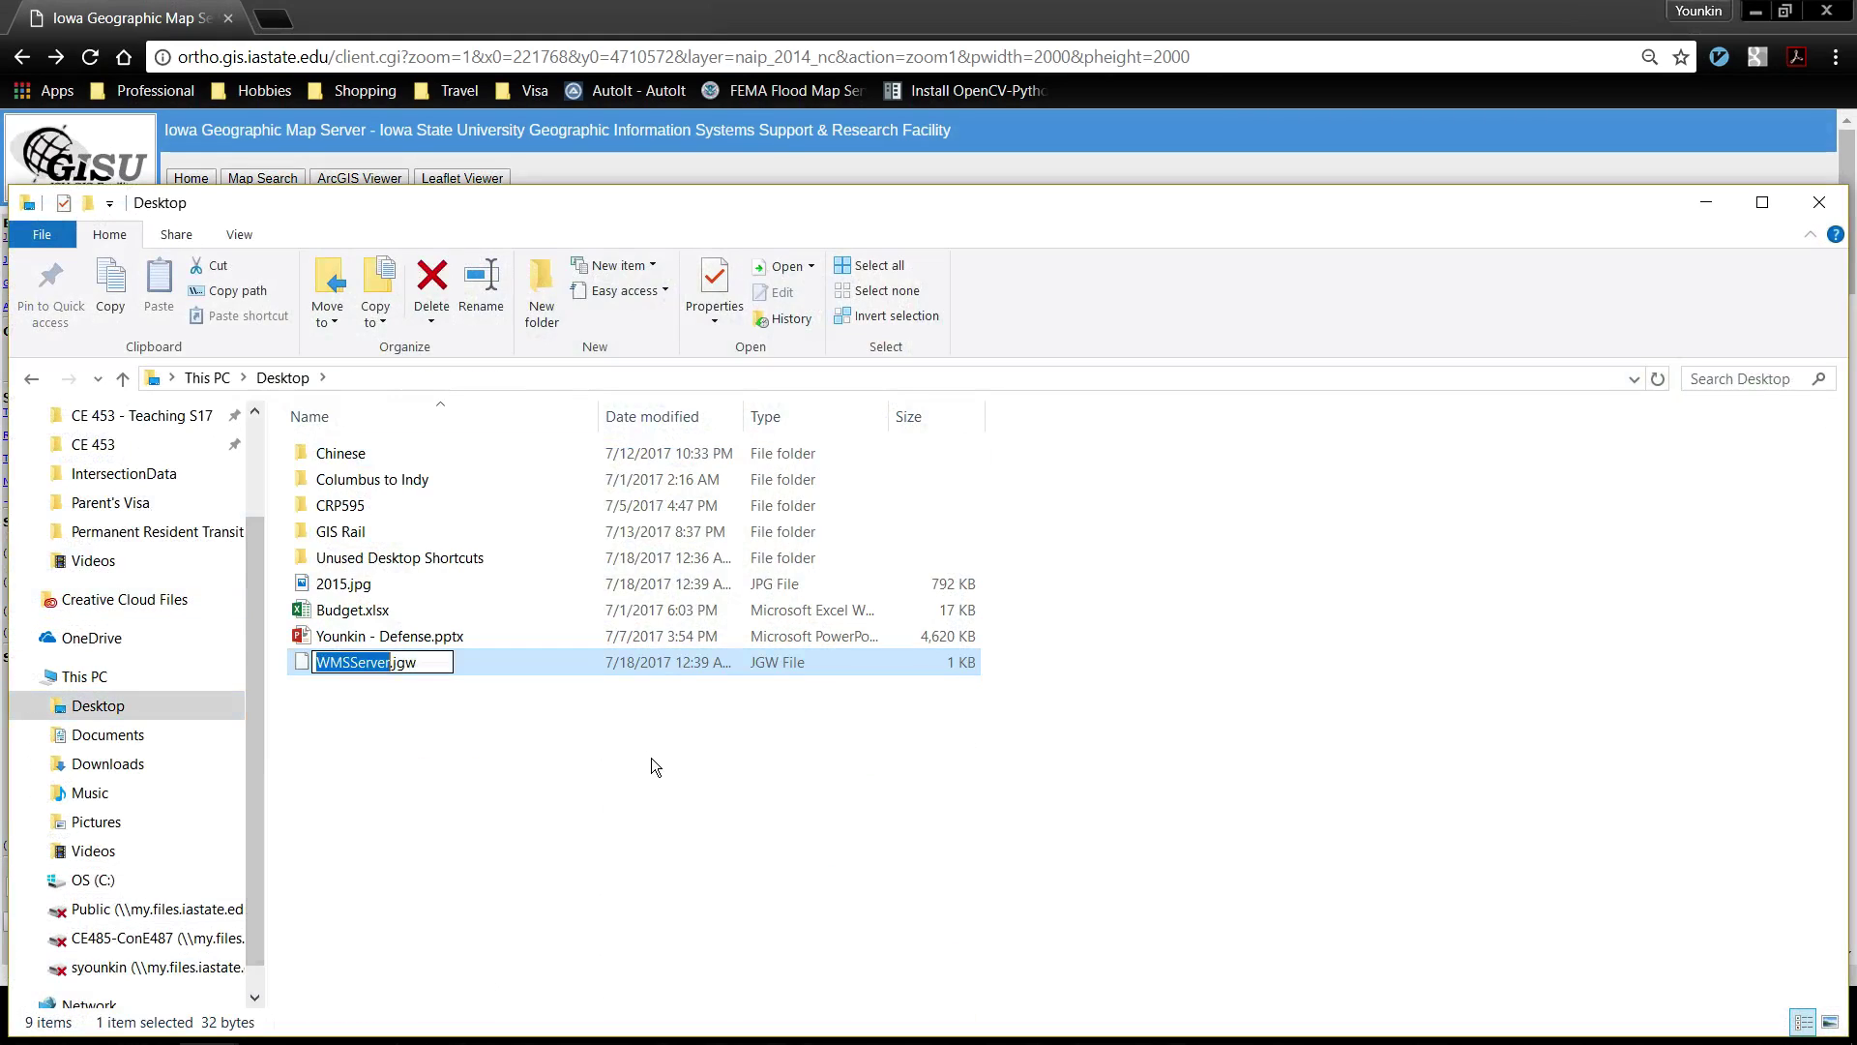
{"action": "type", "text": "20"}
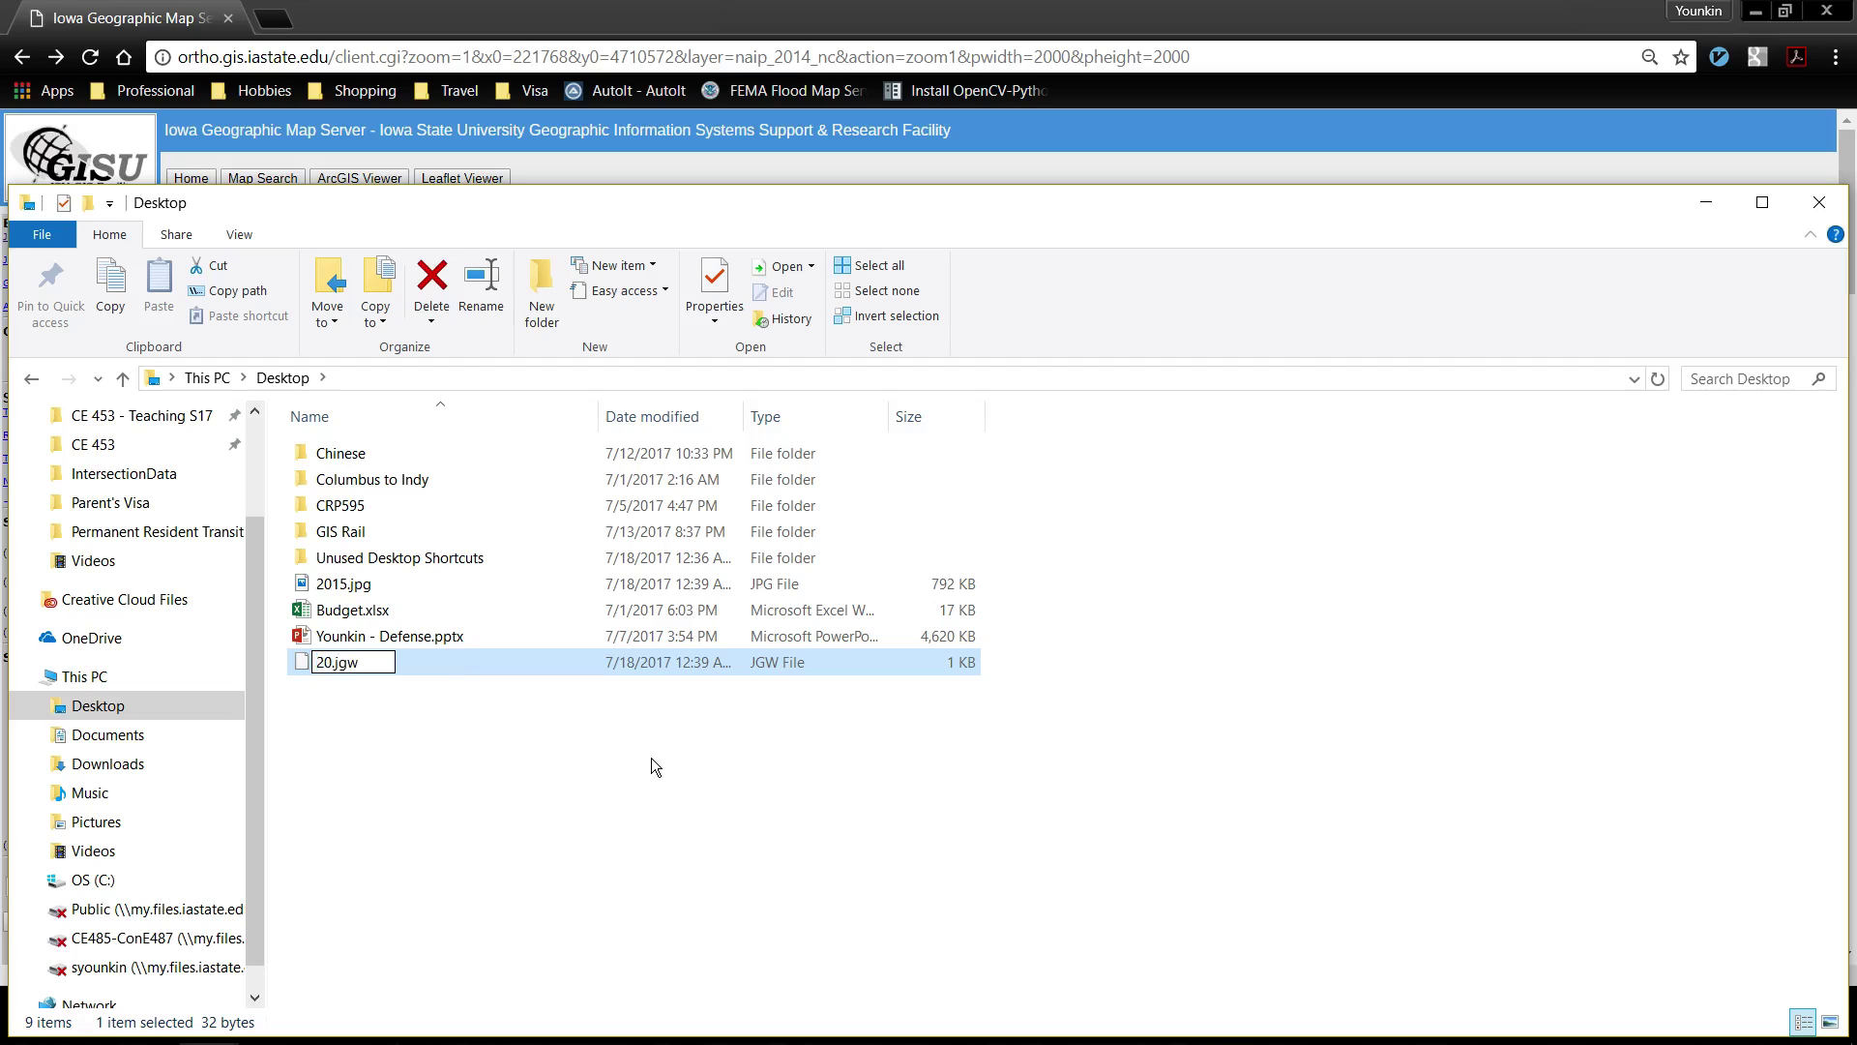
{"action": "type", "text": "15"}
{"action": "key", "text": "Return"}
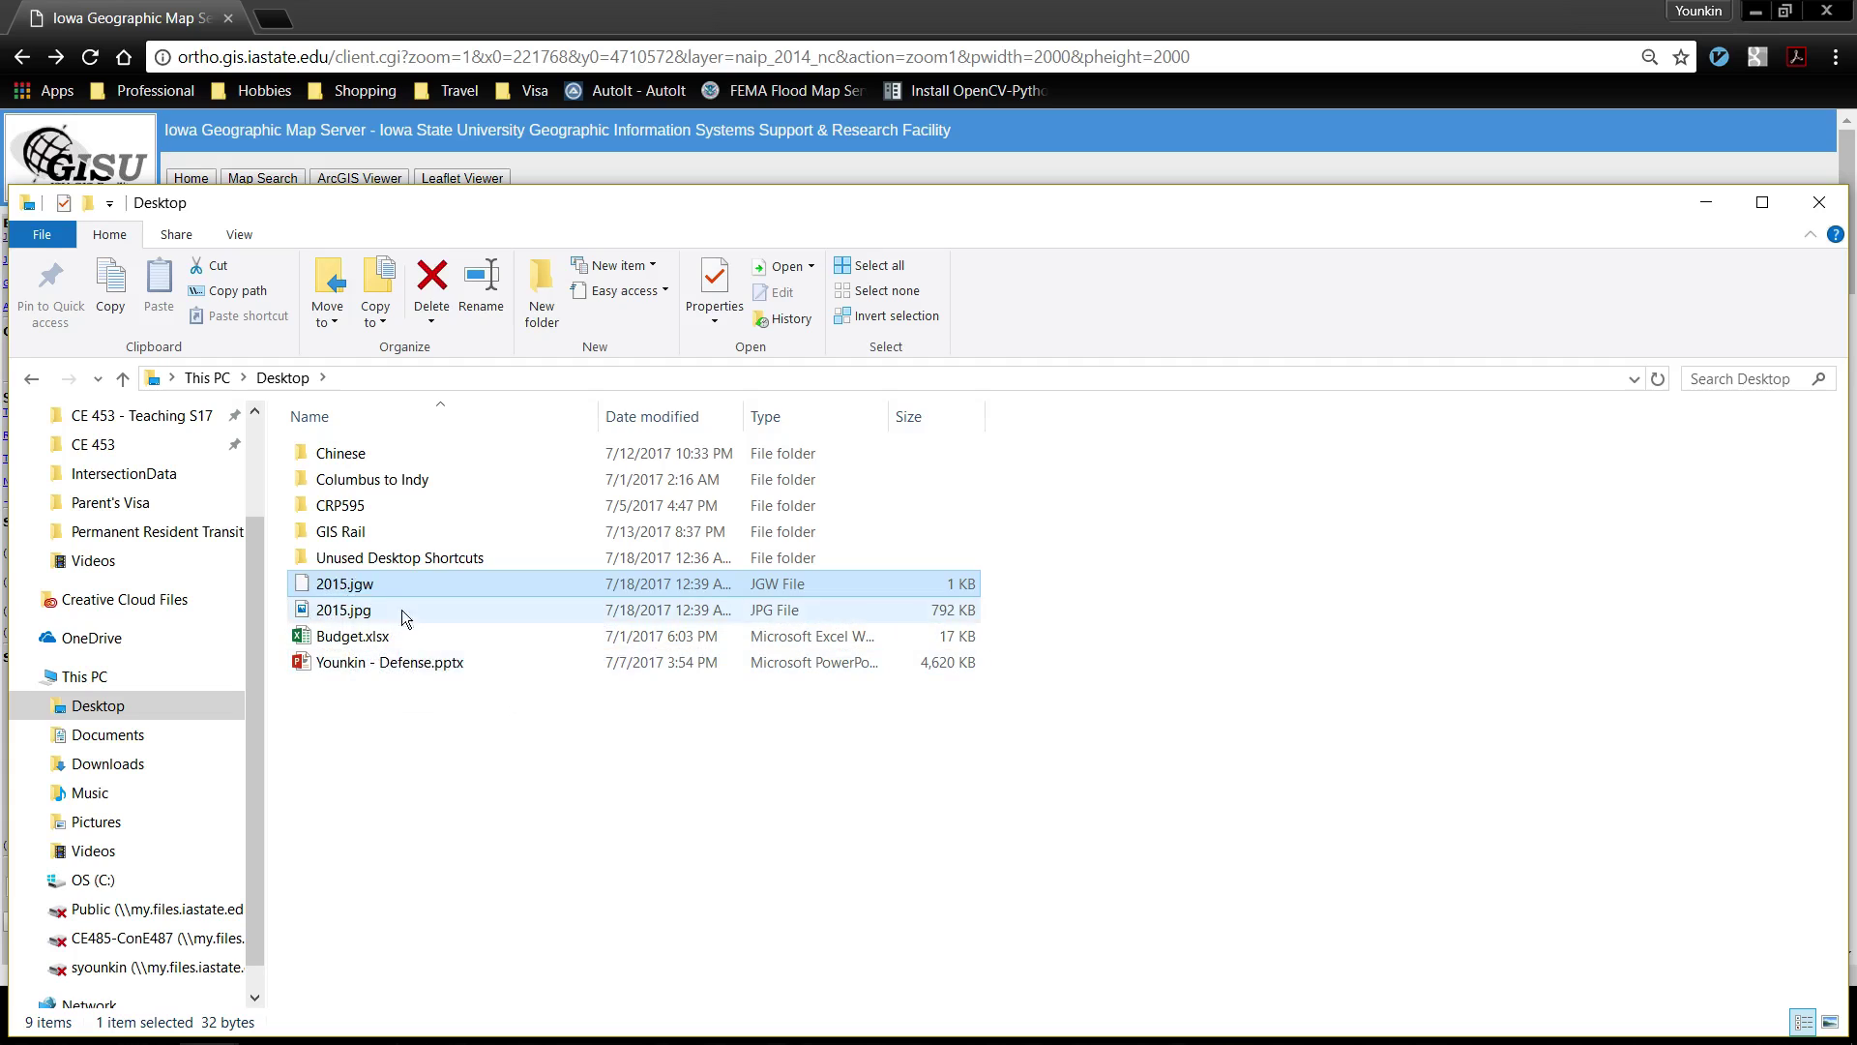
- Minimize File Explorer and bring up the open-windows switcher
{"action": "left_click", "coordinate": [1719, 204]}
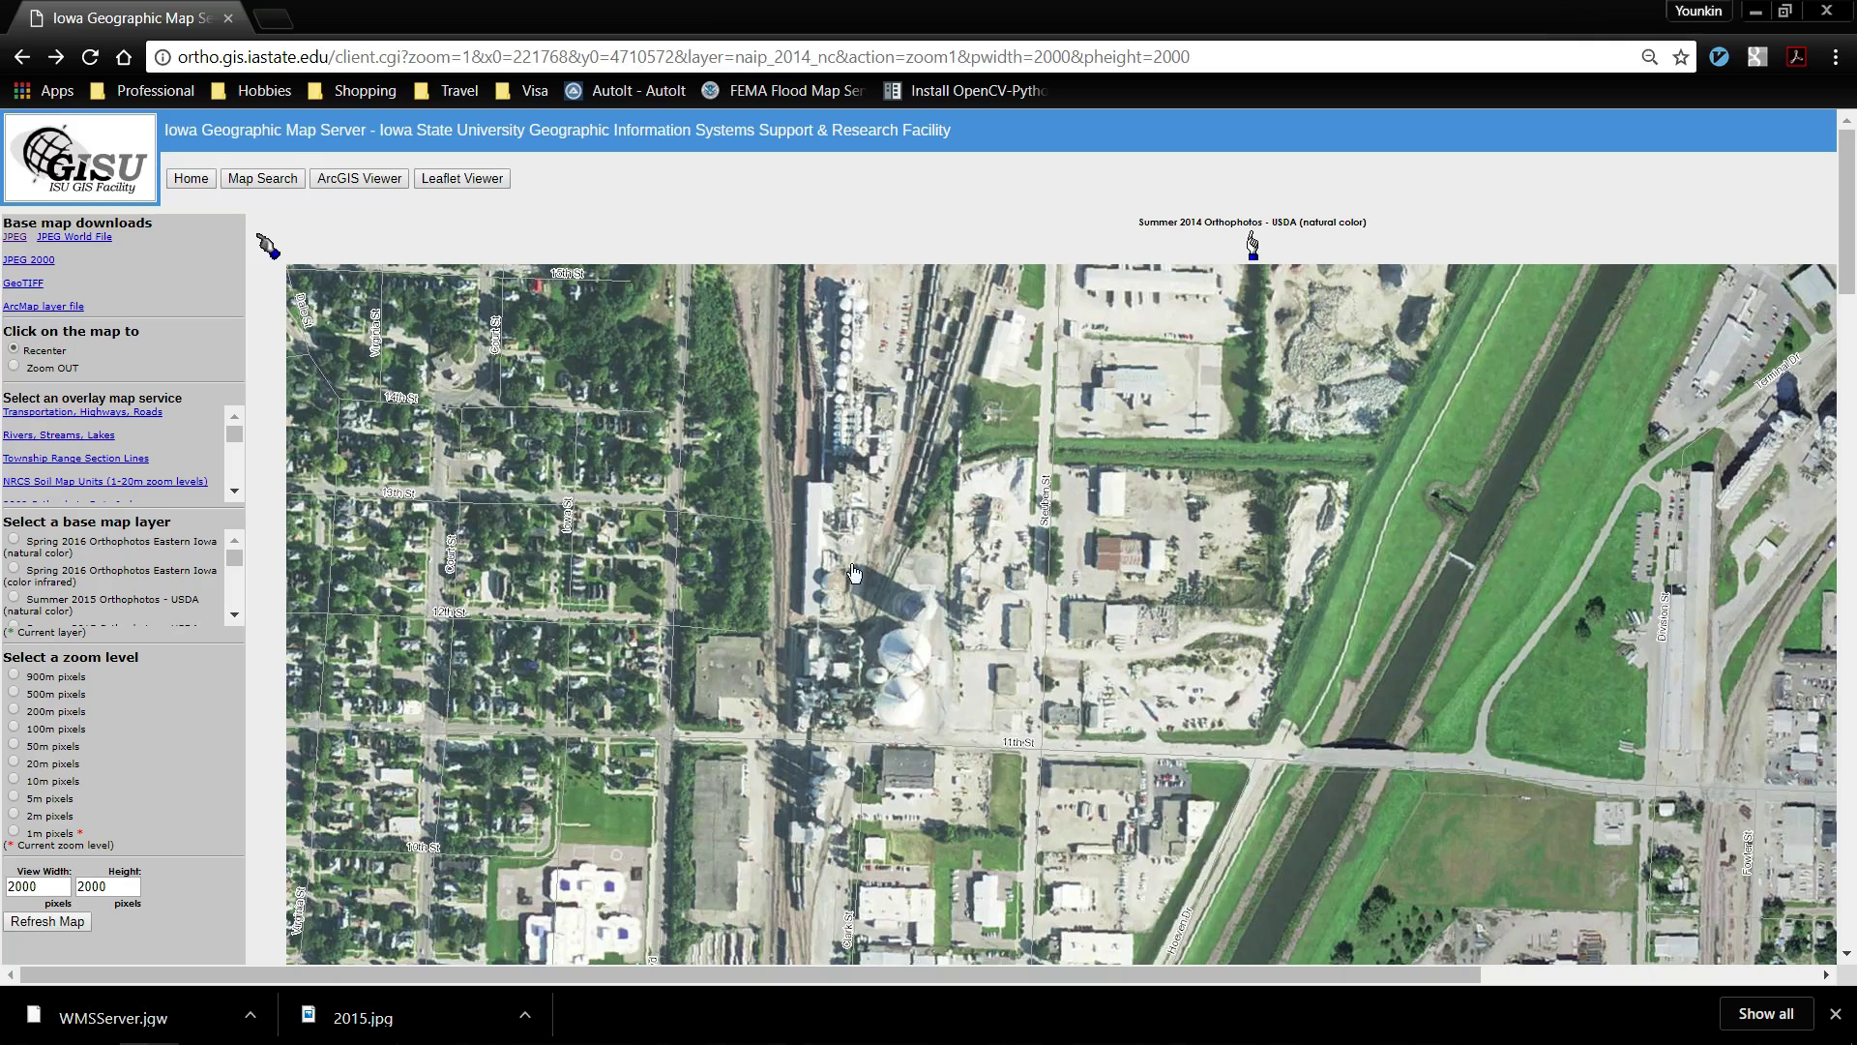
{"action": "key", "text": "alt+Tab"}
{"action": "key", "text": "alt+Tab"}
{"action": "key", "text": "alt+Tab"}
{"action": "key", "text": "alt+Tab"}
{"action": "key", "text": "alt+Tab"}
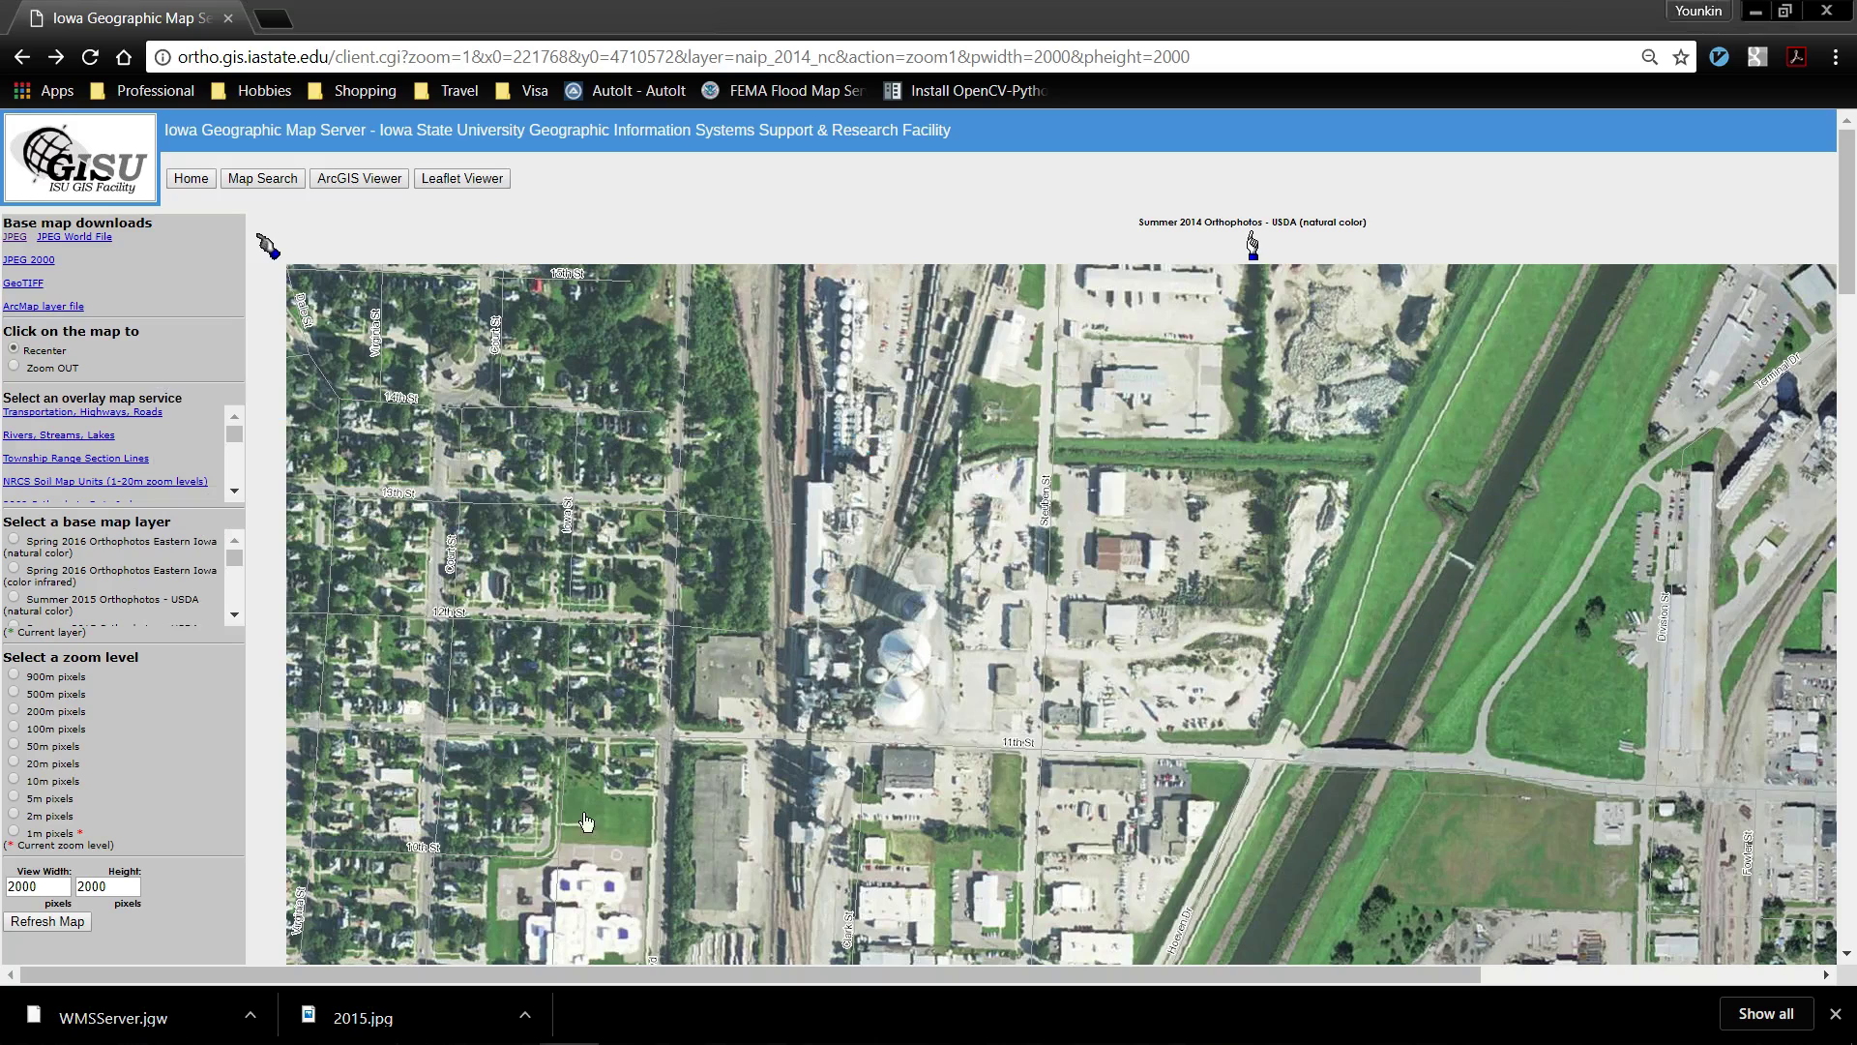
{"action": "key", "text": "alt+Tab"}
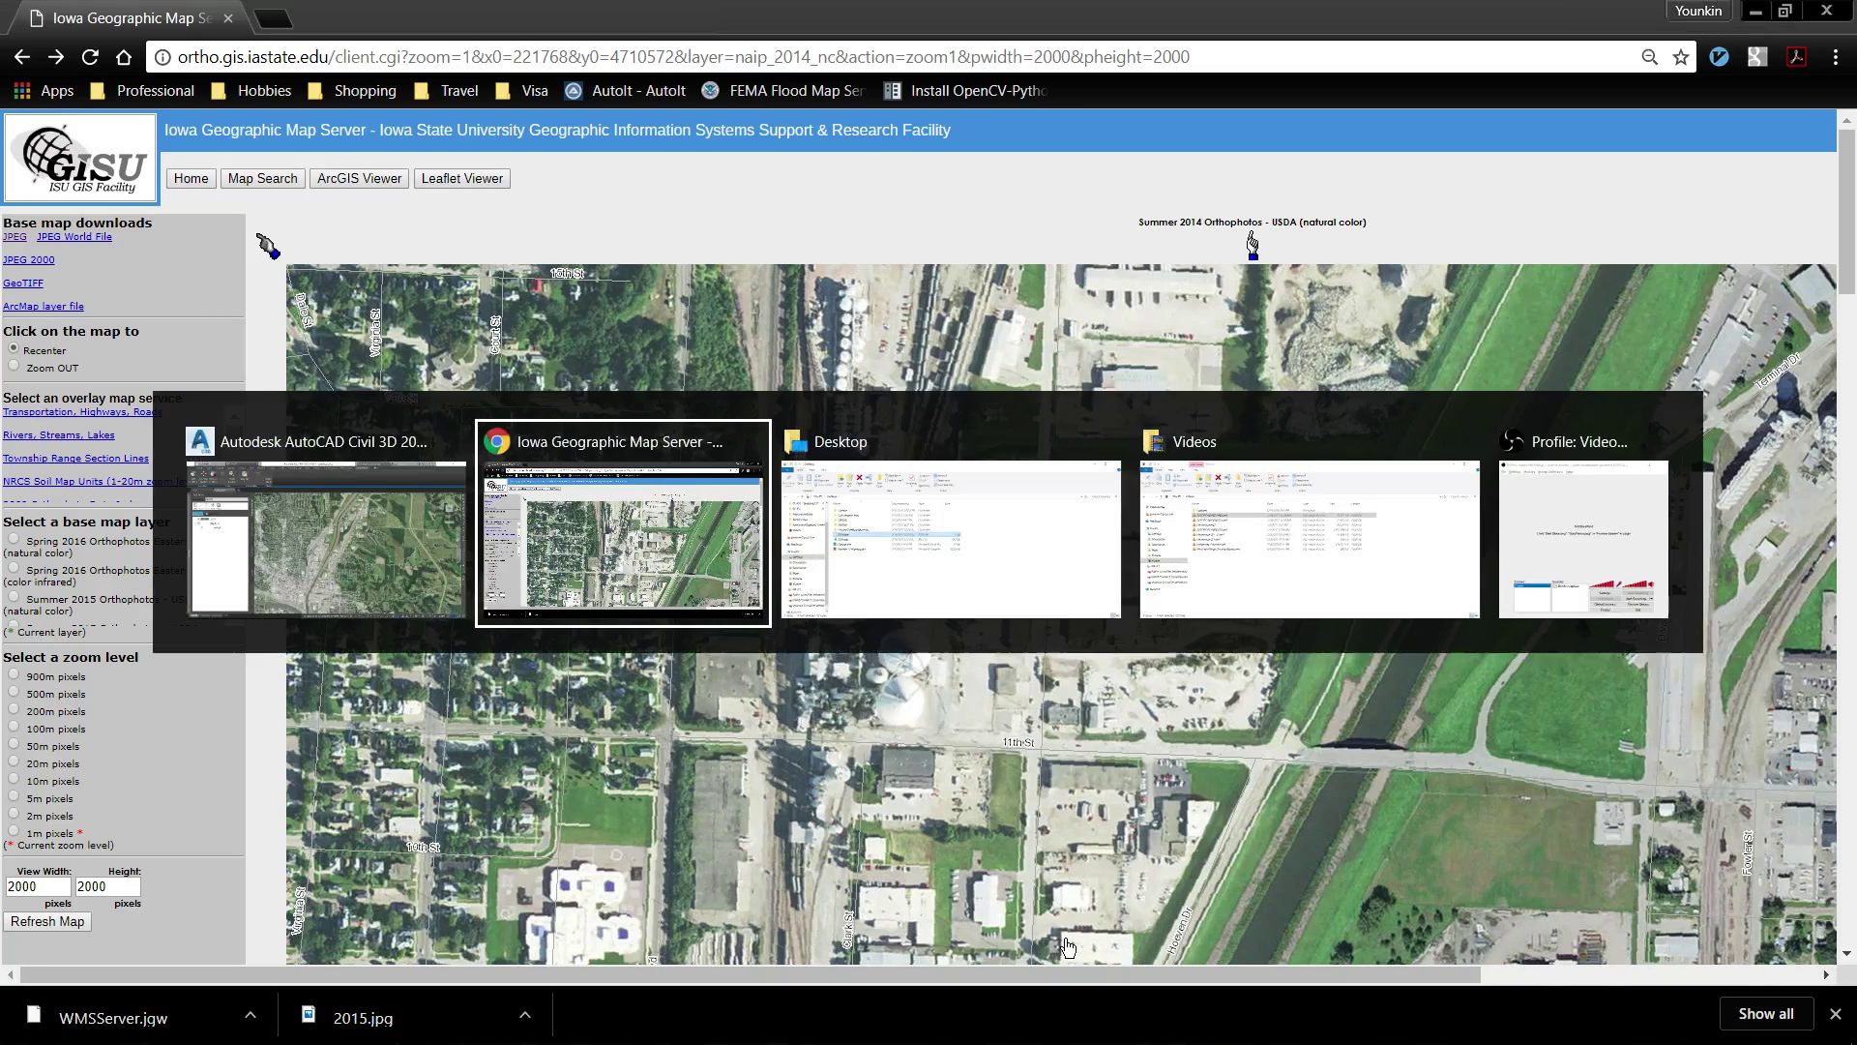
- Switch to Civil 3D and remove the 2015 layer from Display Manager
{"action": "left_click", "coordinate": [224, 553]}
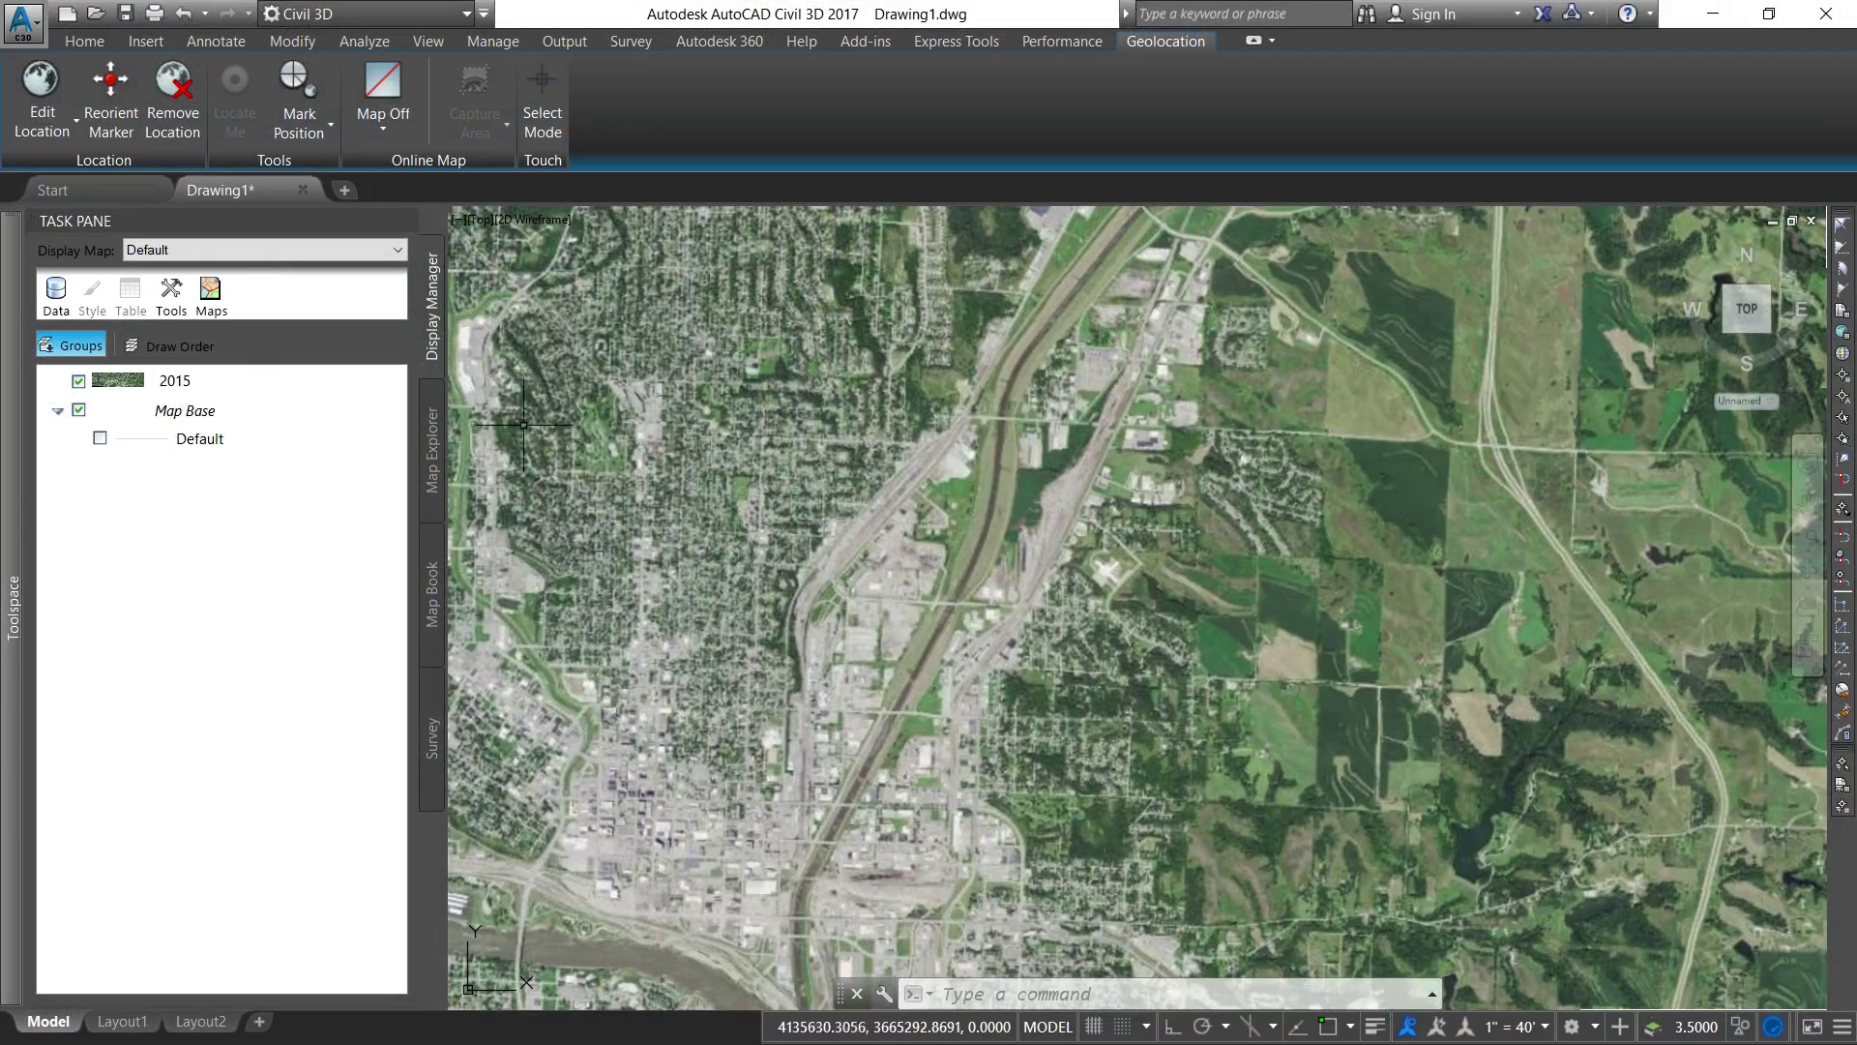
{"action": "right_click", "coordinate": [171, 386]}
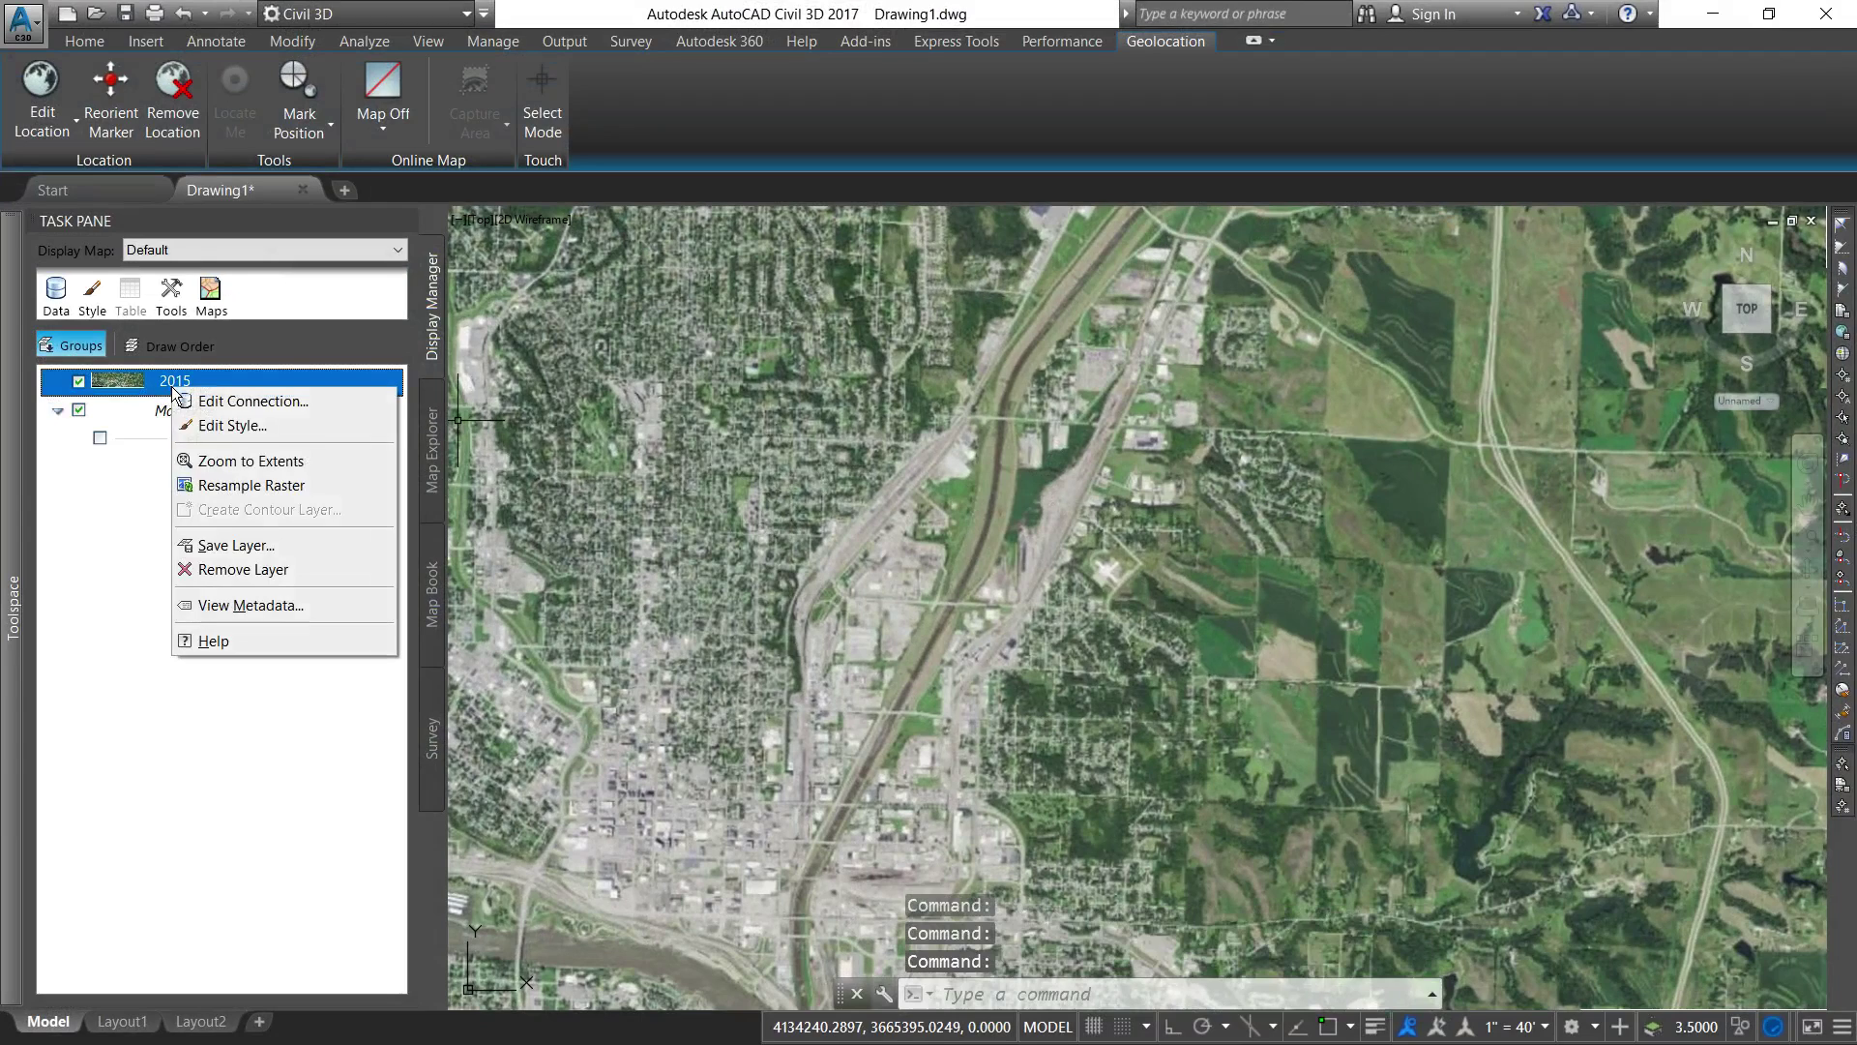
{"action": "left_click", "coordinate": [216, 566]}
{"action": "key", "text": "Return"}
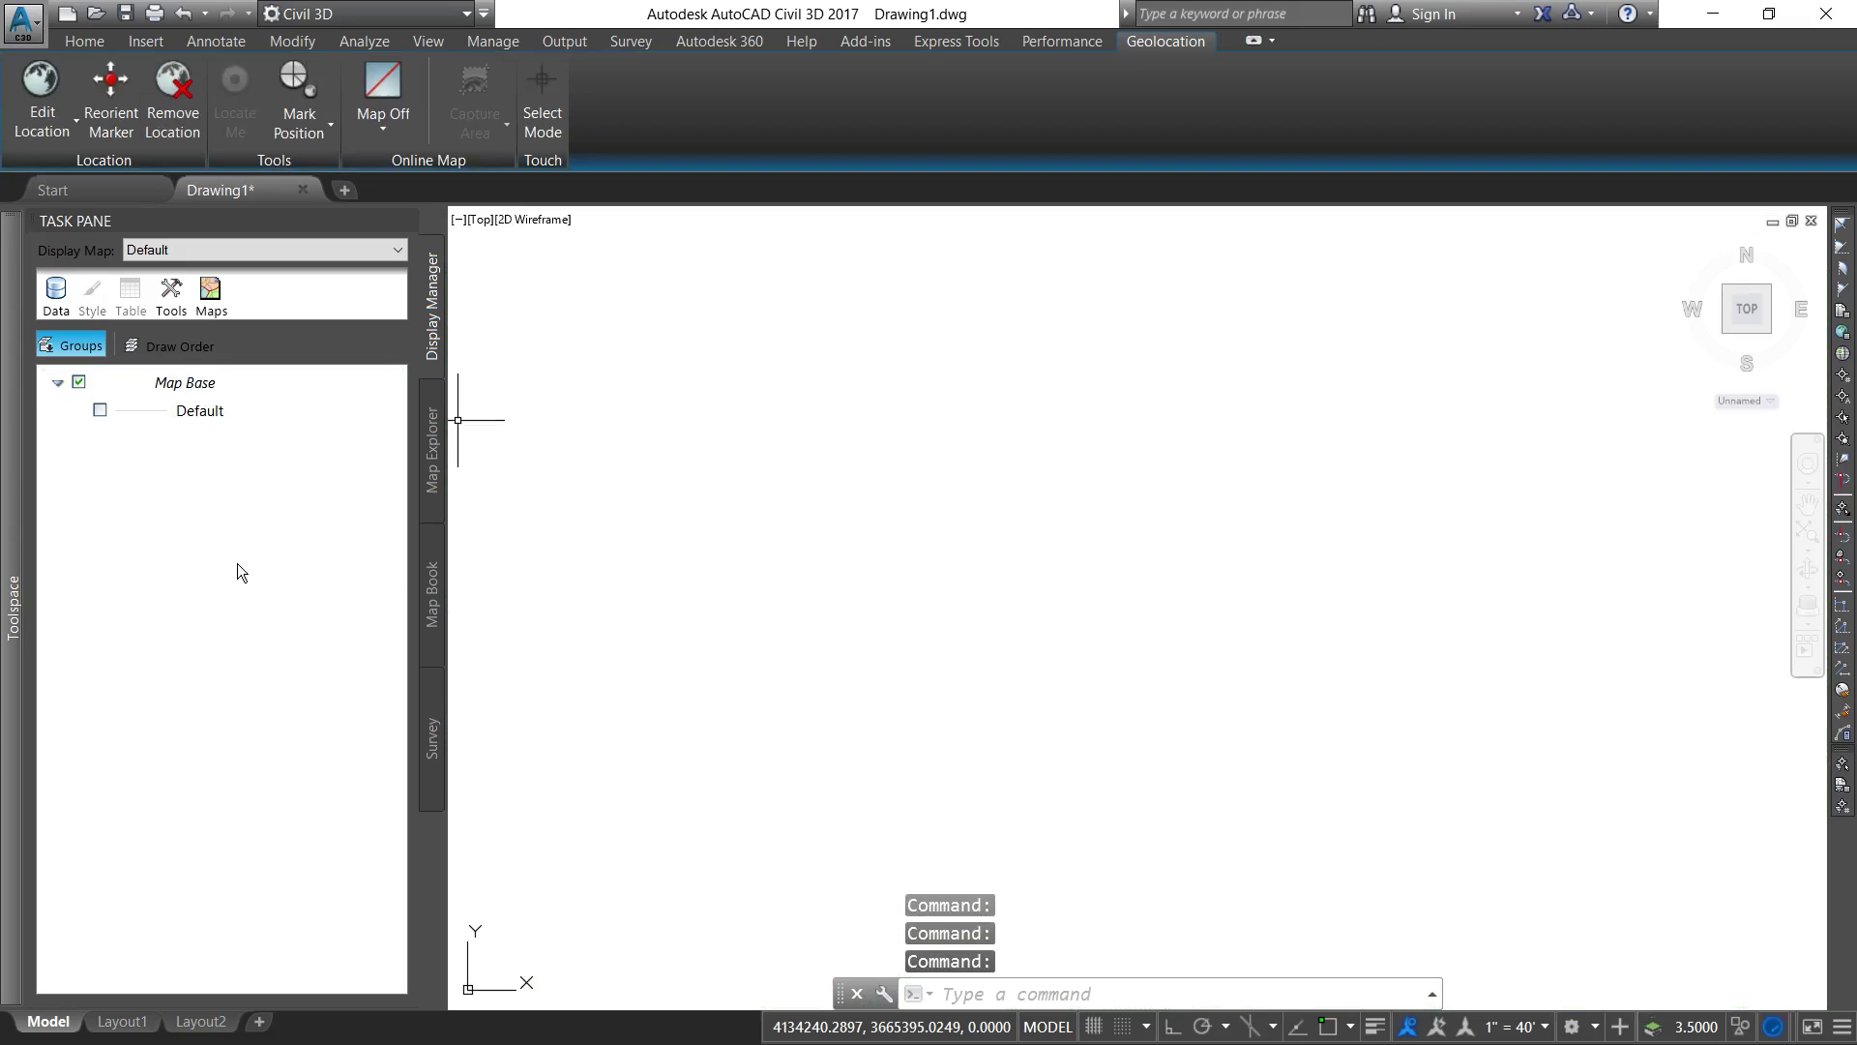
- Run MAPCS, search for ia83-nf and assign IA83-NF to Drawing1.dwg
{"action": "type", "text": "MAPCSASSIGN"}
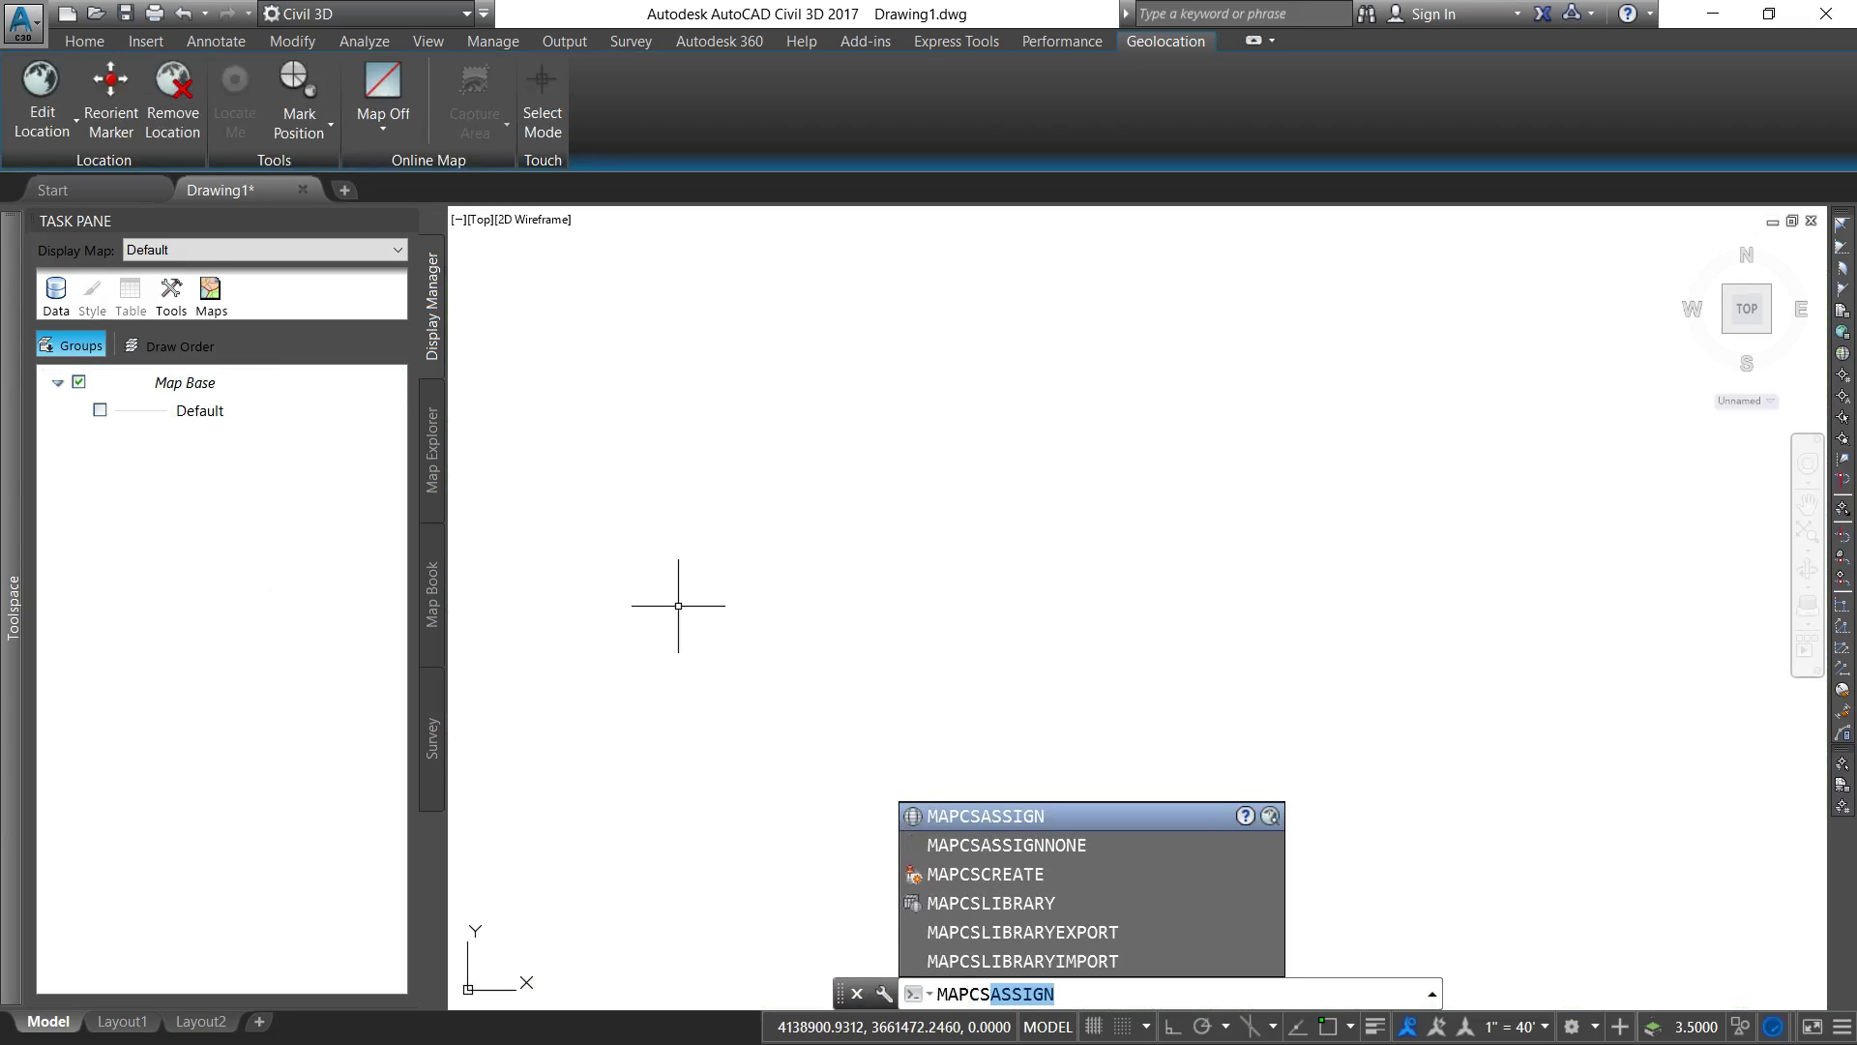
{"action": "key", "text": "Return"}
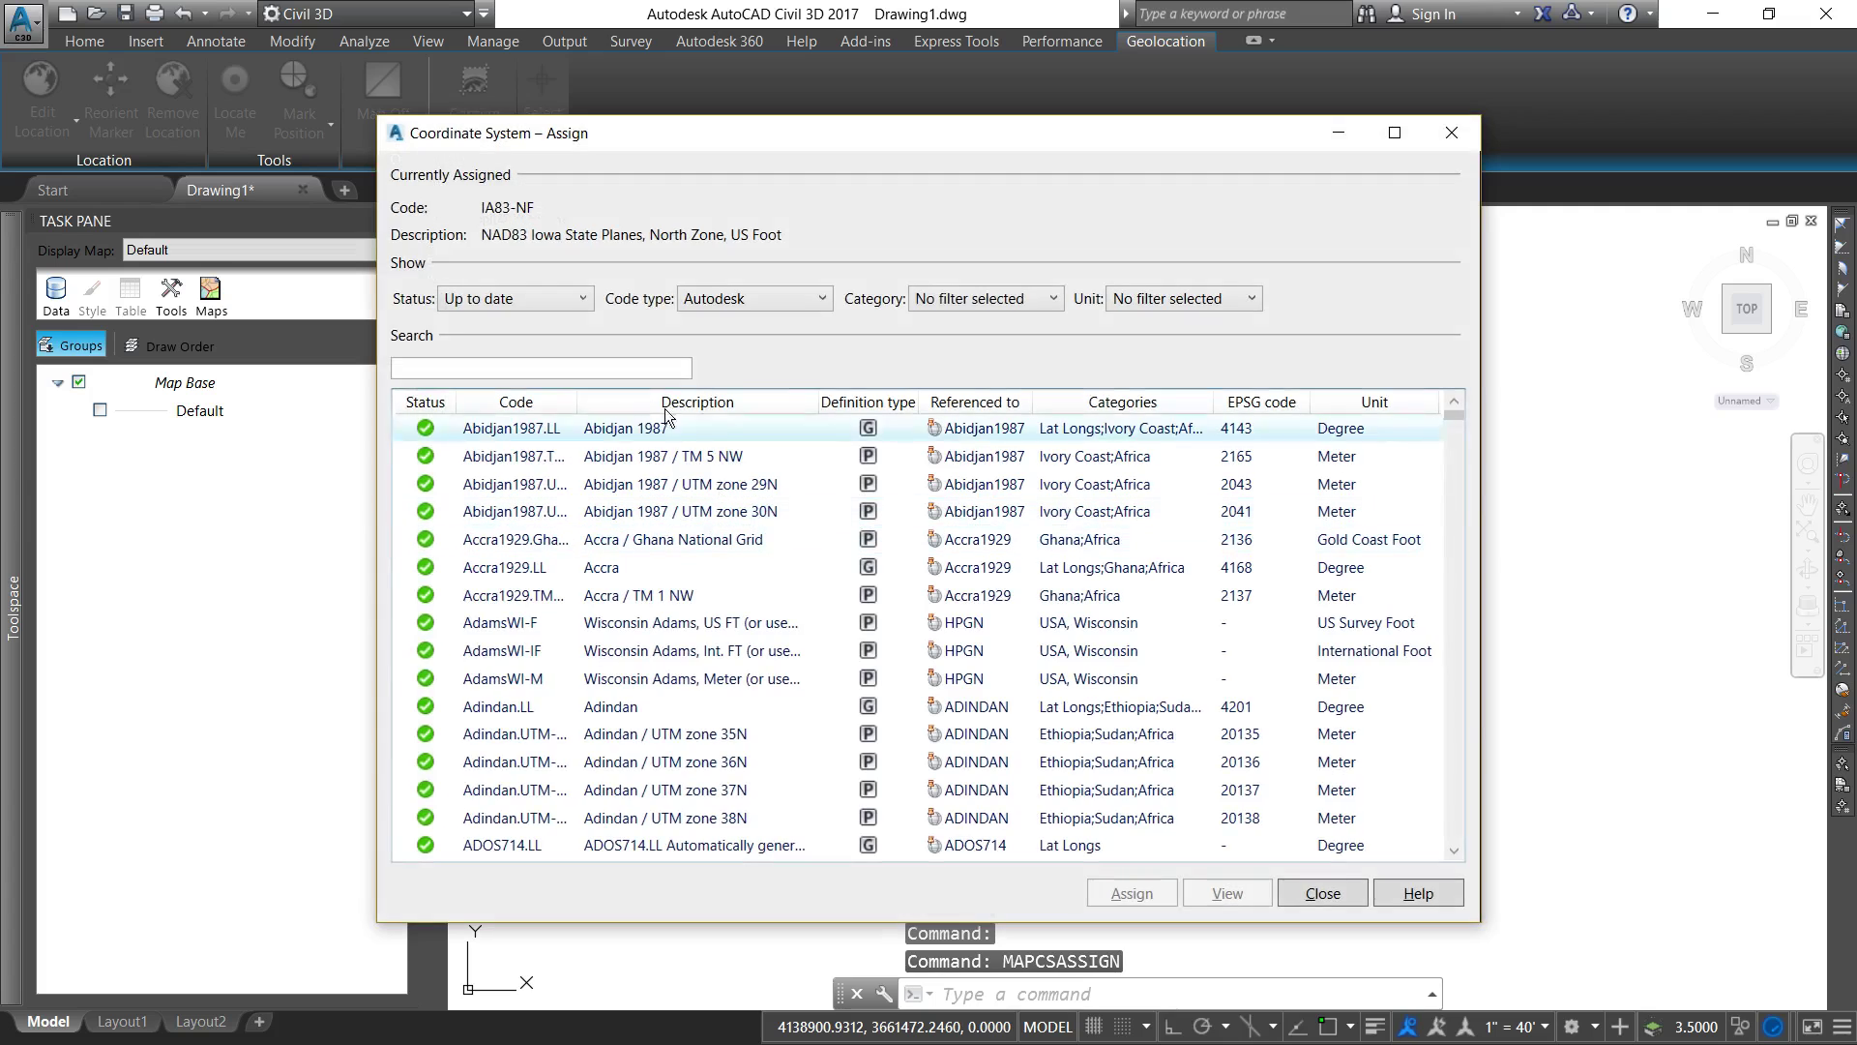
{"action": "type", "text": "ia"}
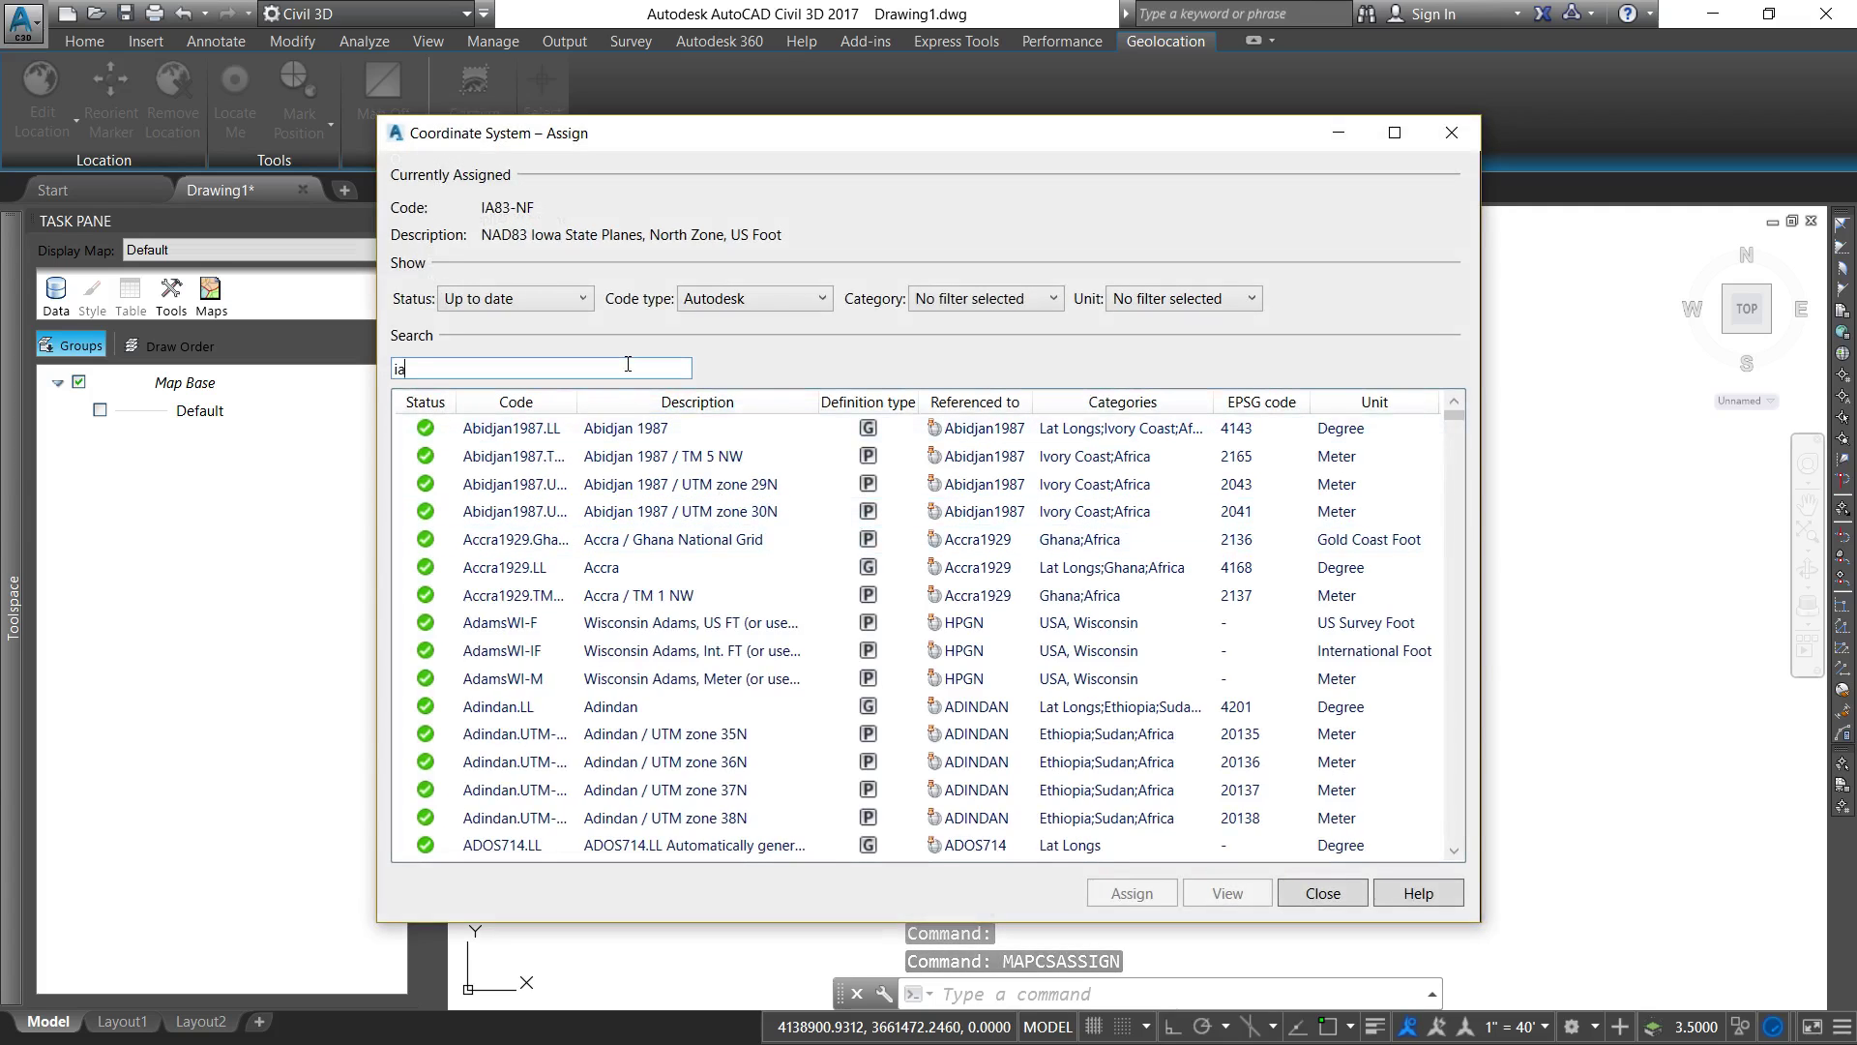
{"action": "type", "text": "83-nf"}
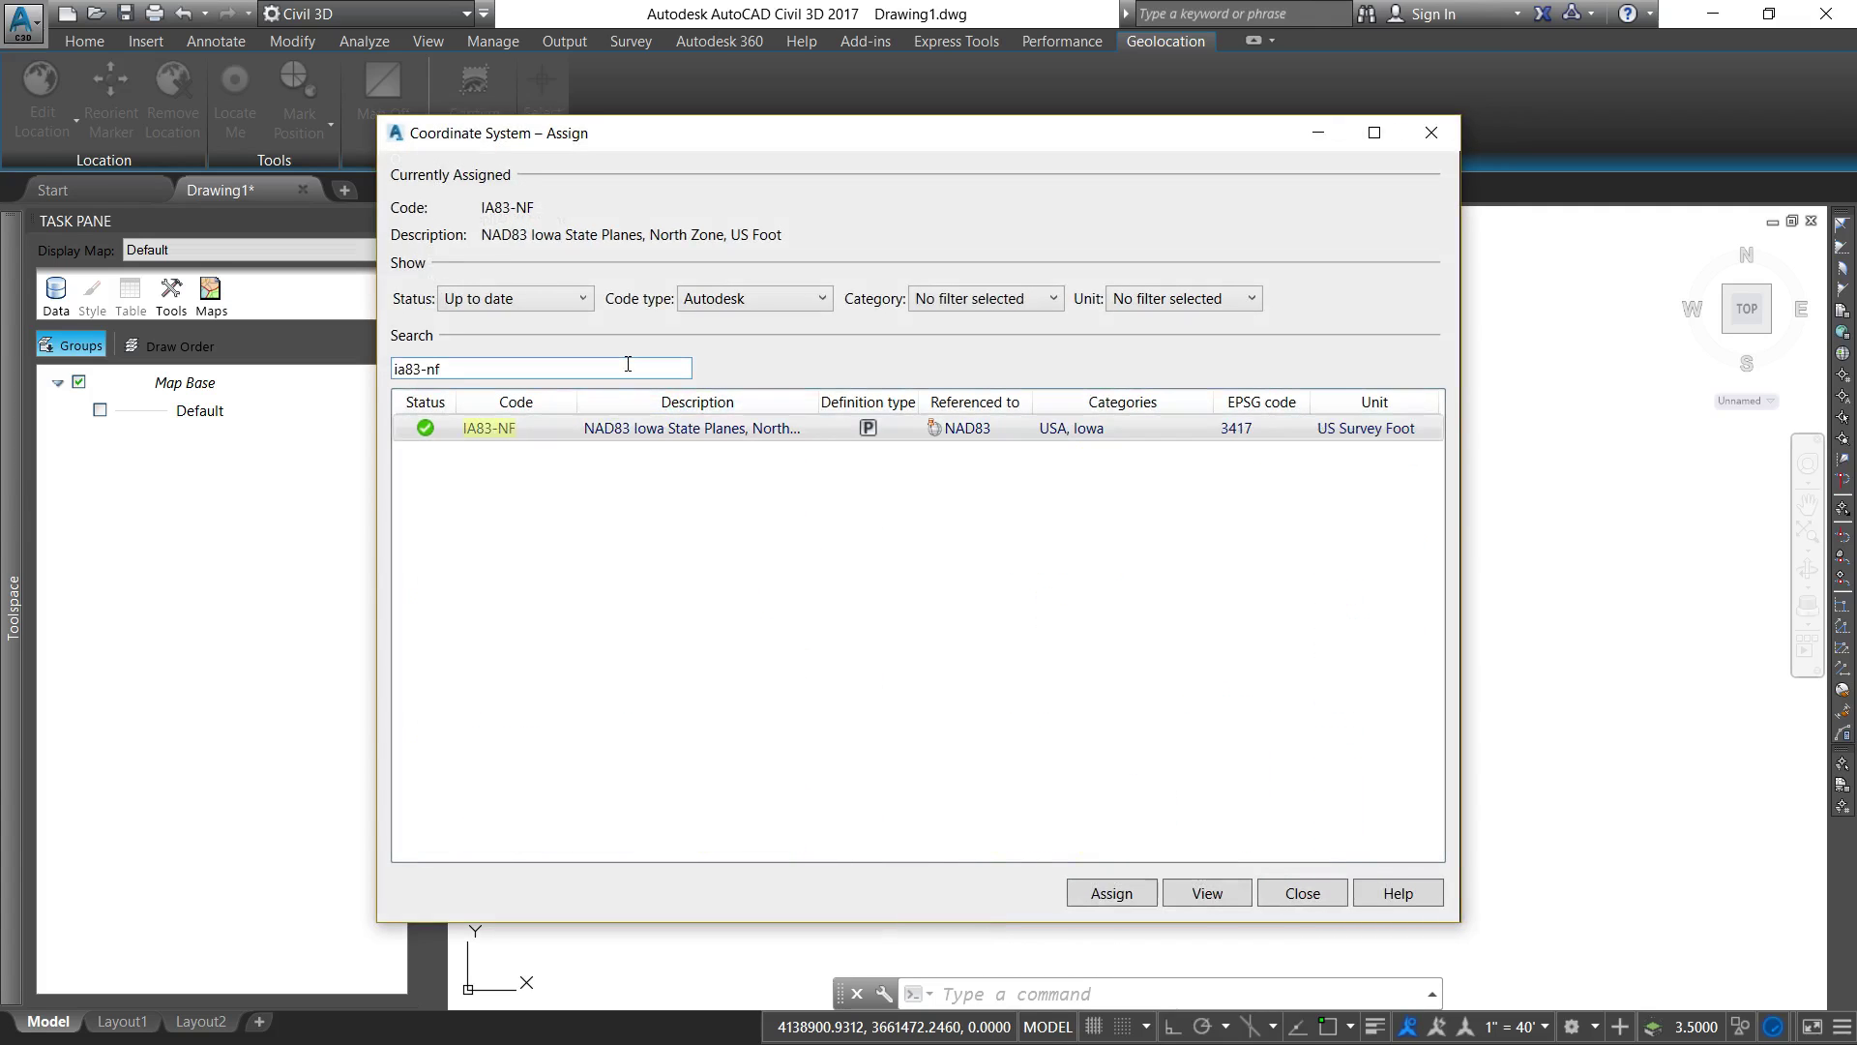
{"action": "left_click", "coordinate": [547, 436]}
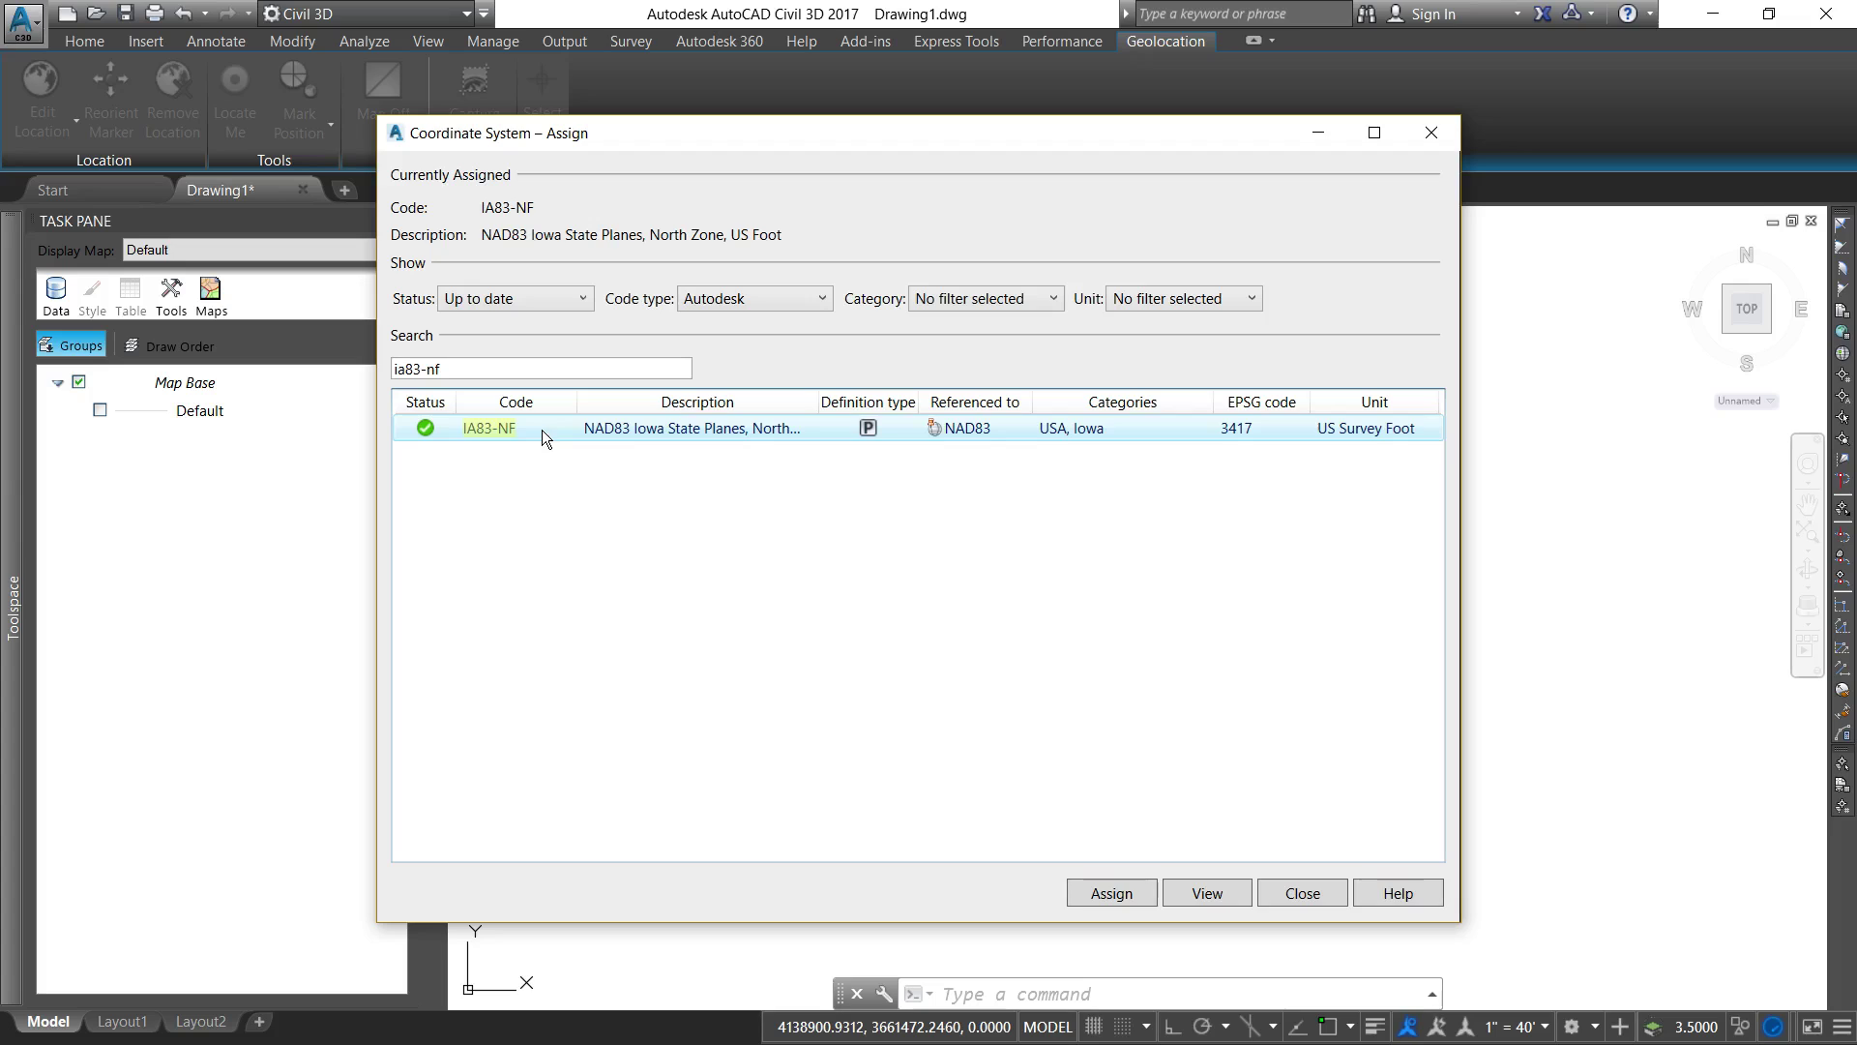
{"action": "left_click", "coordinate": [1114, 894]}
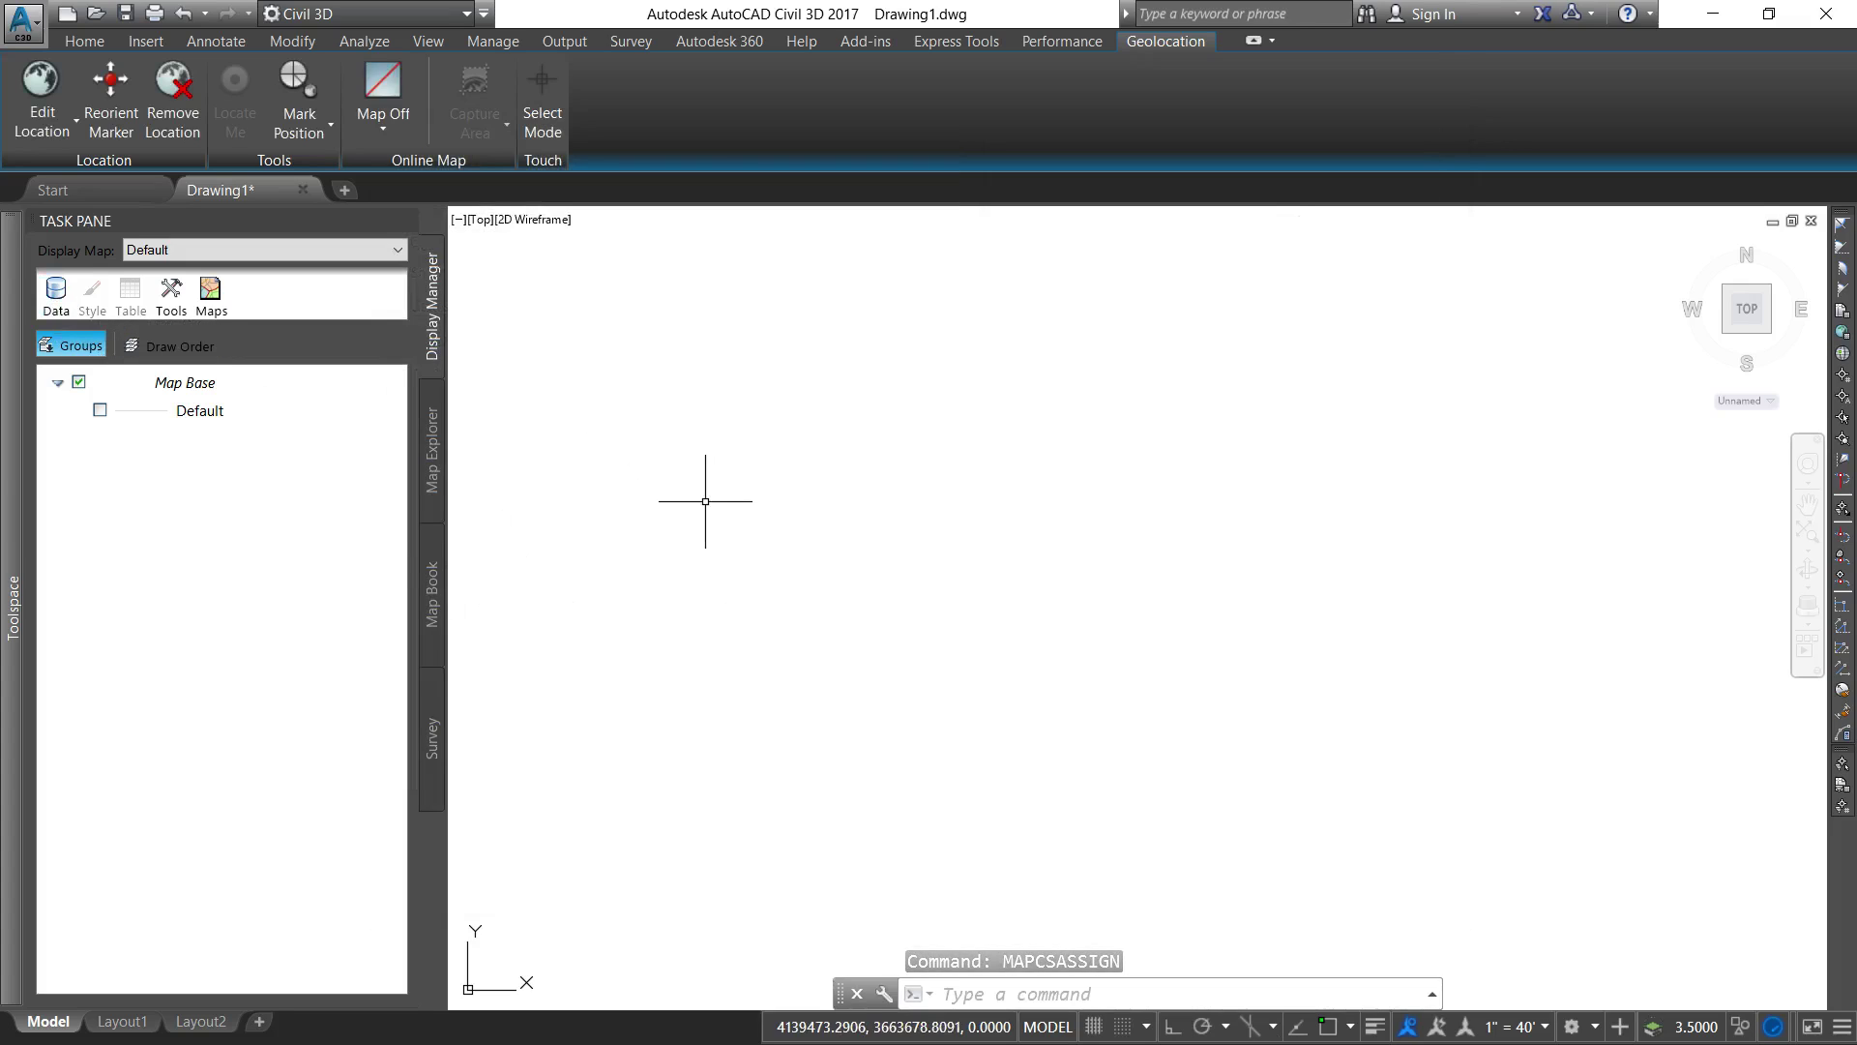
- Run MAPWSPACE and accept the default On so the map Task Pane is shown
{"action": "type", "text": "m"}
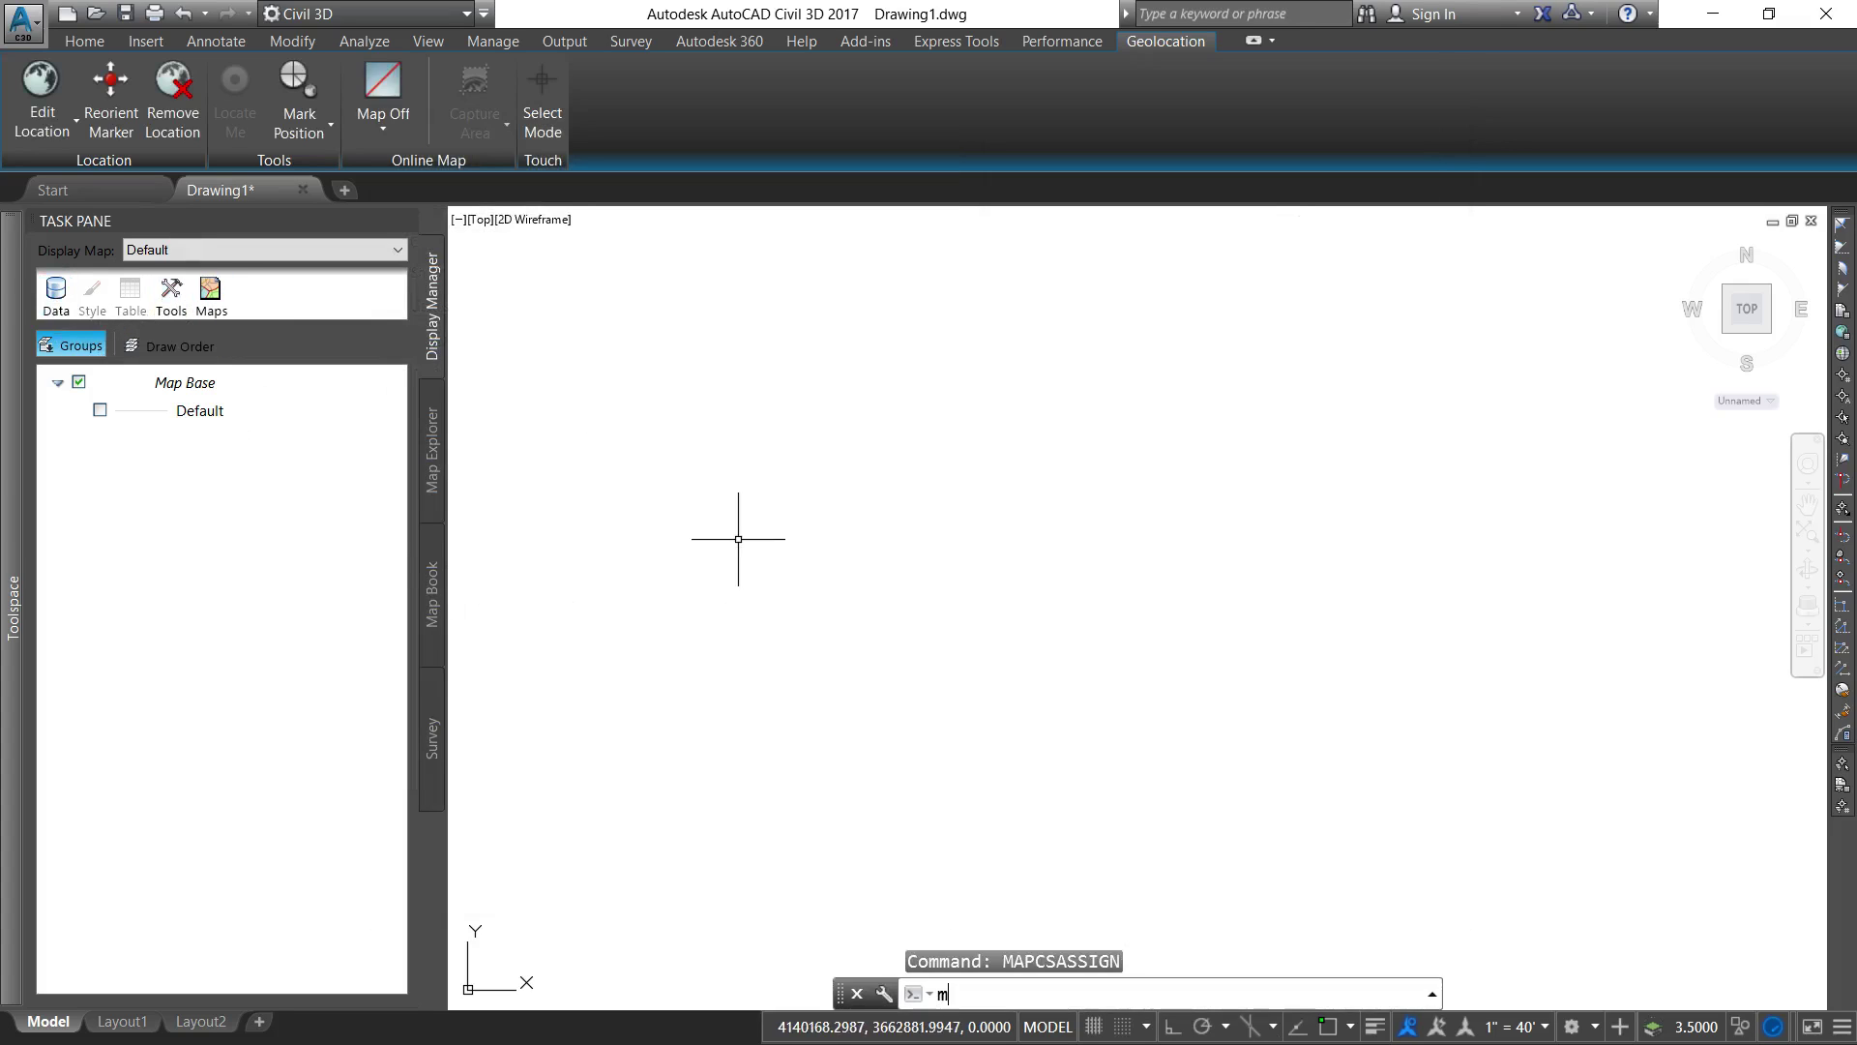
{"action": "type", "text": "apws"}
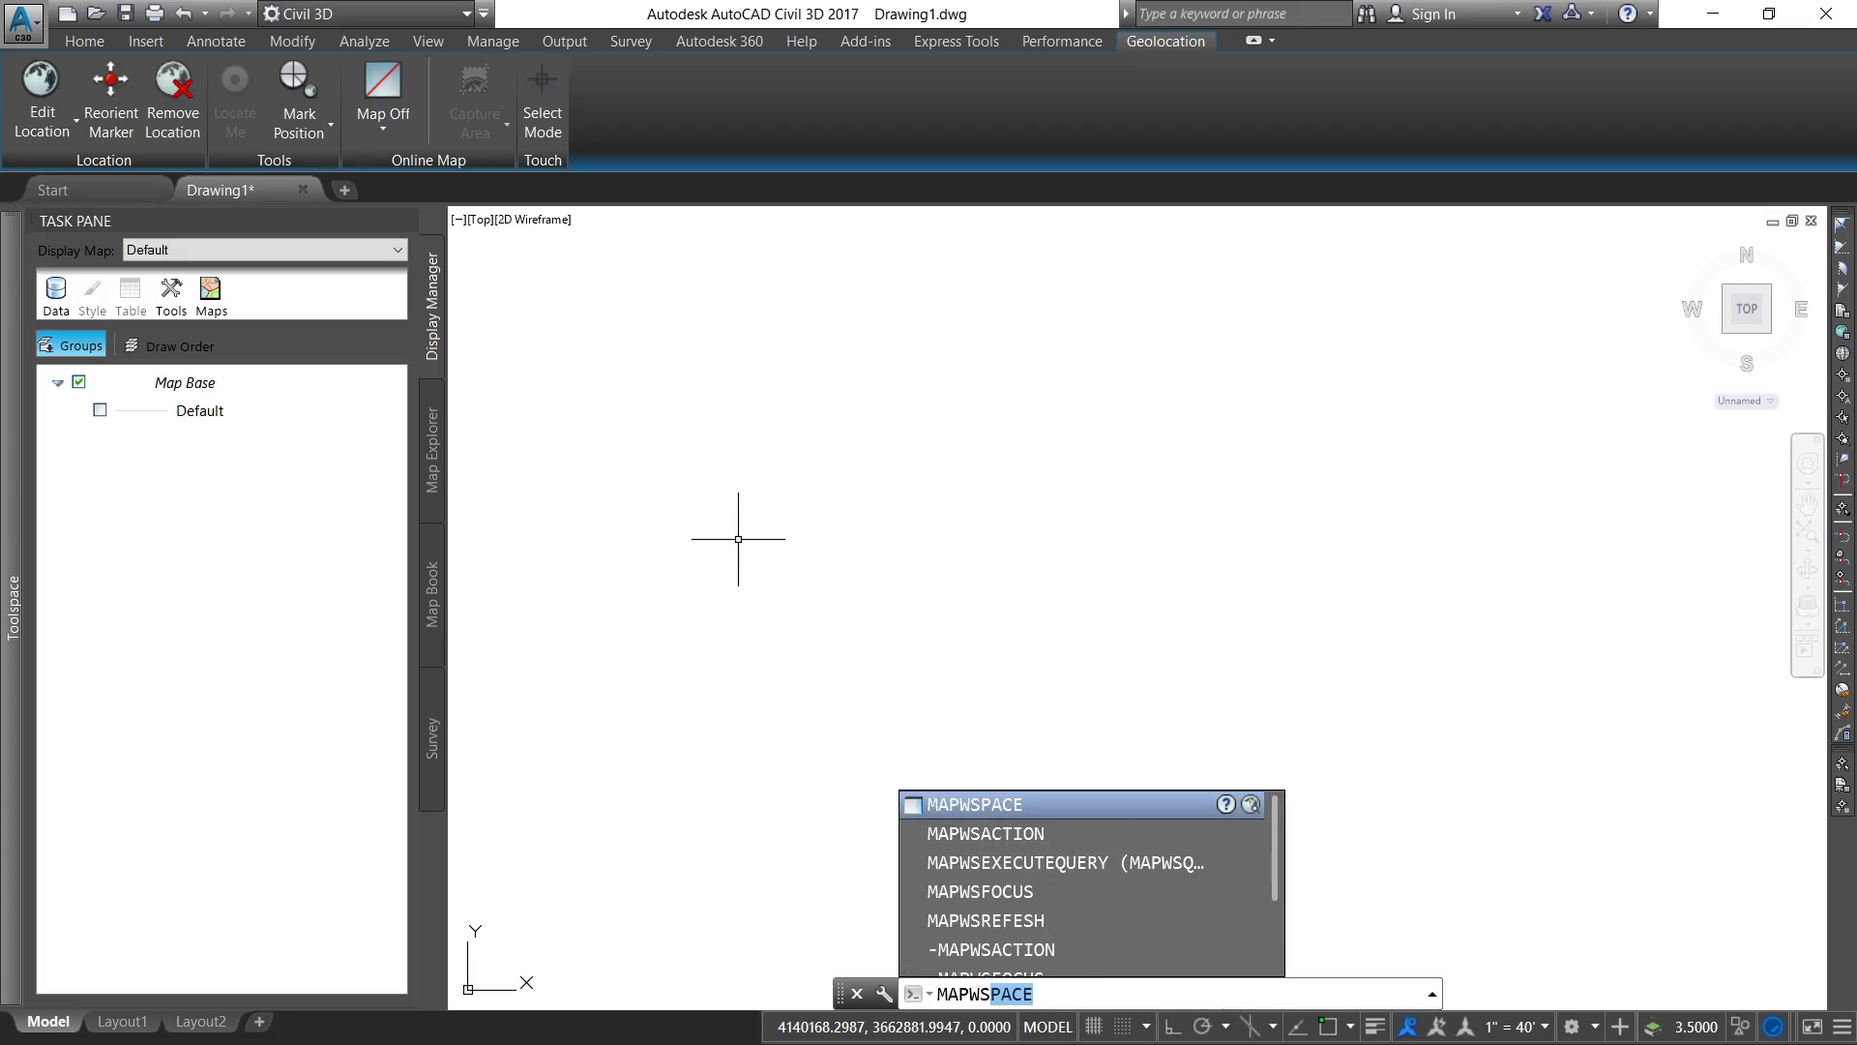
{"action": "type", "text": "pace"}
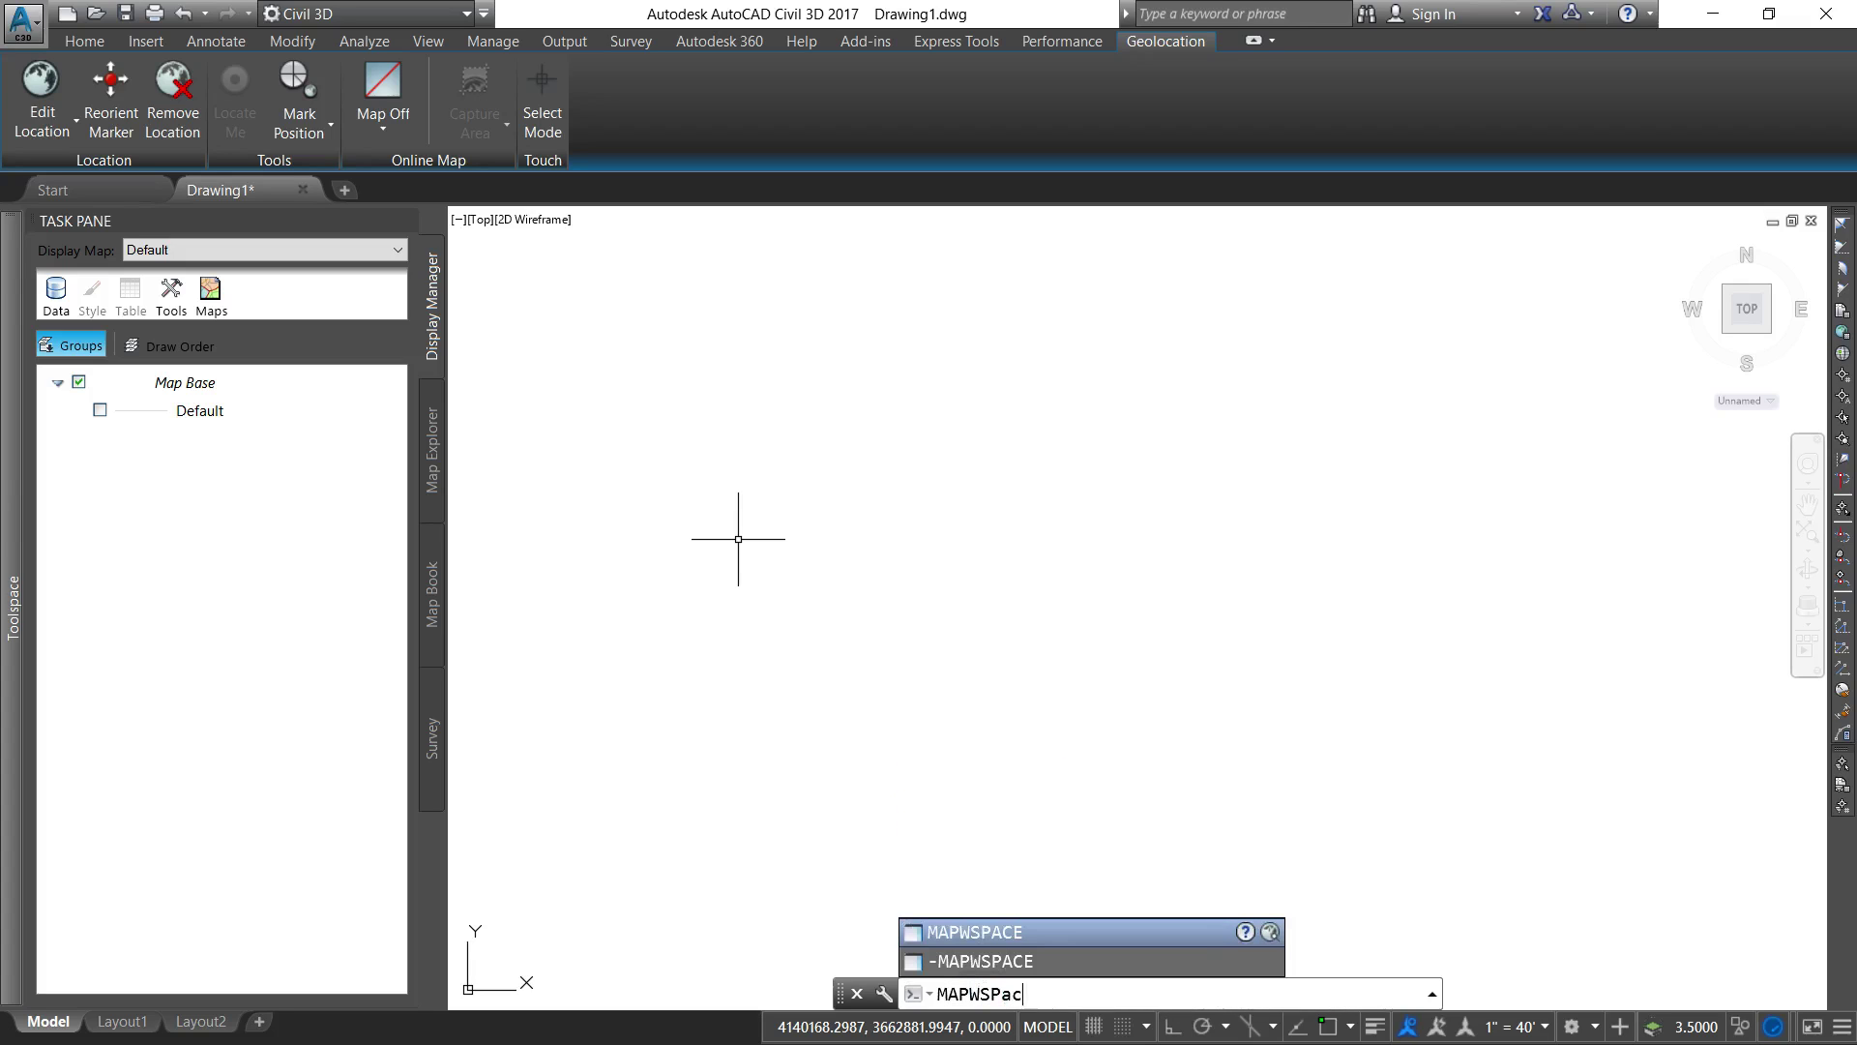
{"action": "key", "text": "Return"}
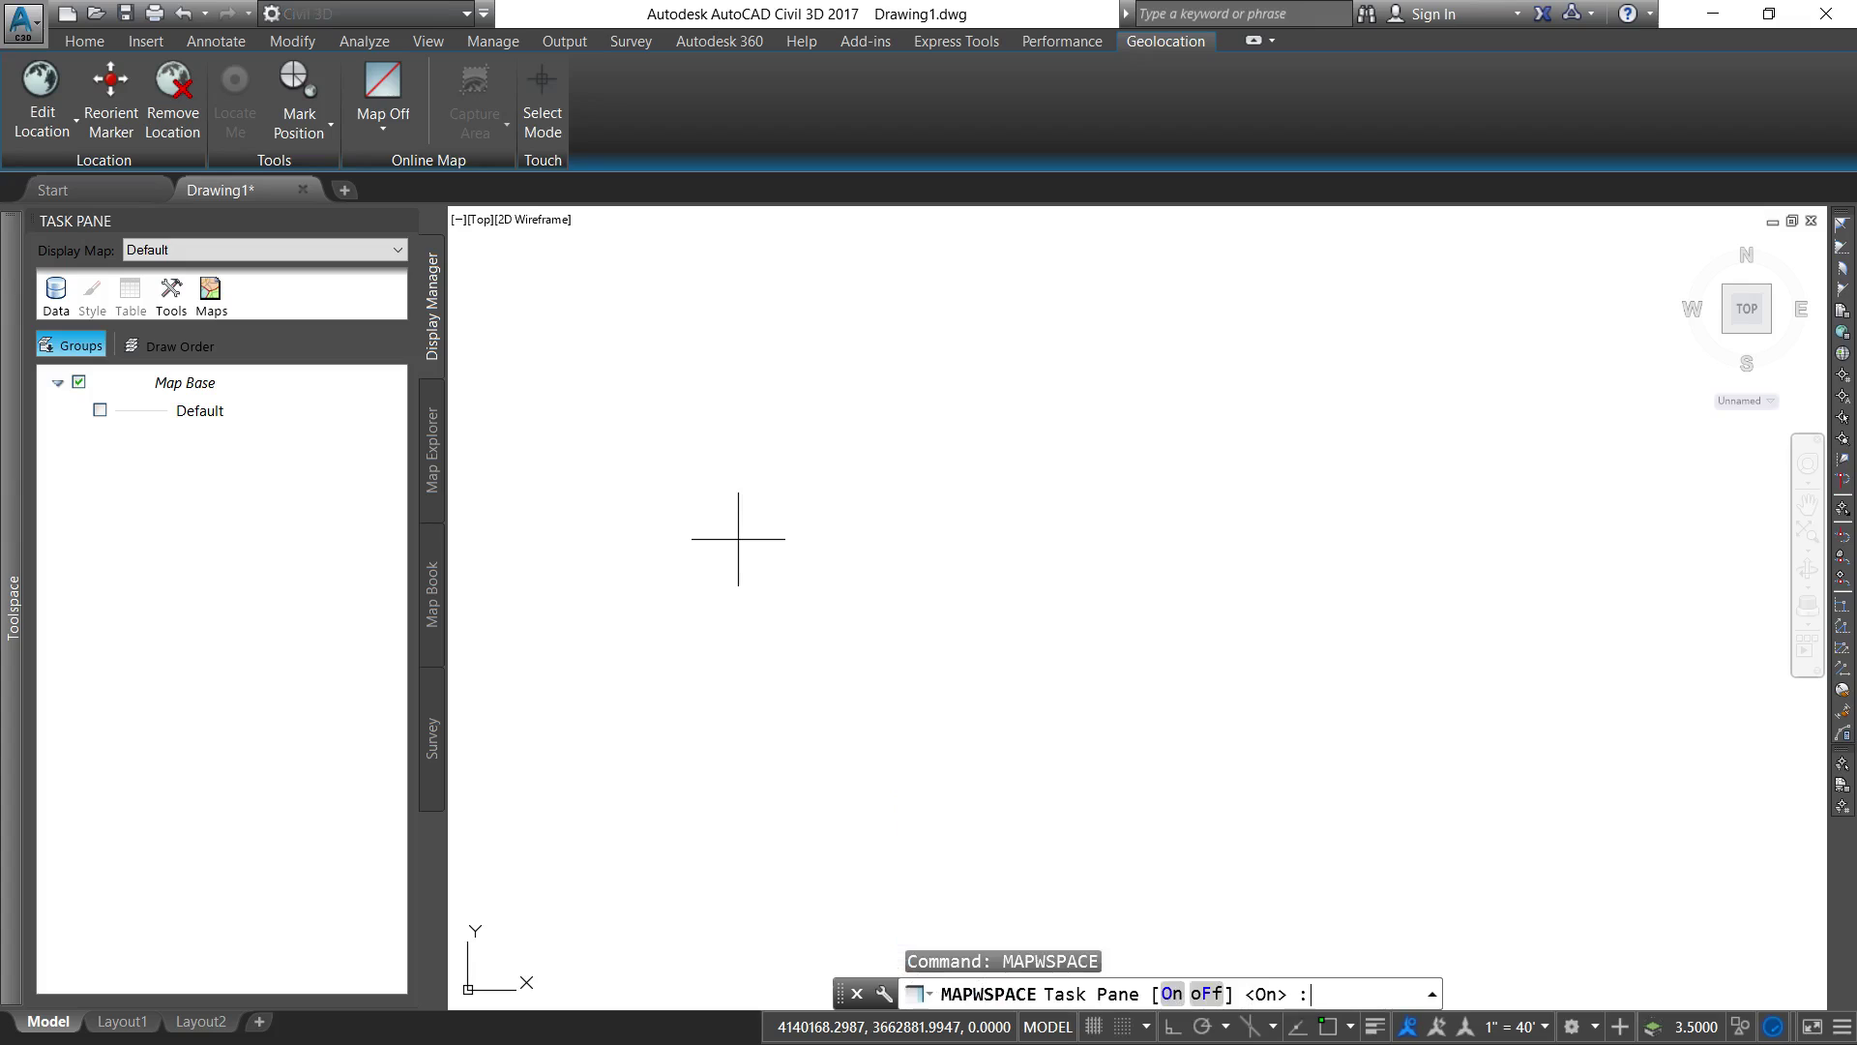
{"action": "key", "text": "Return"}
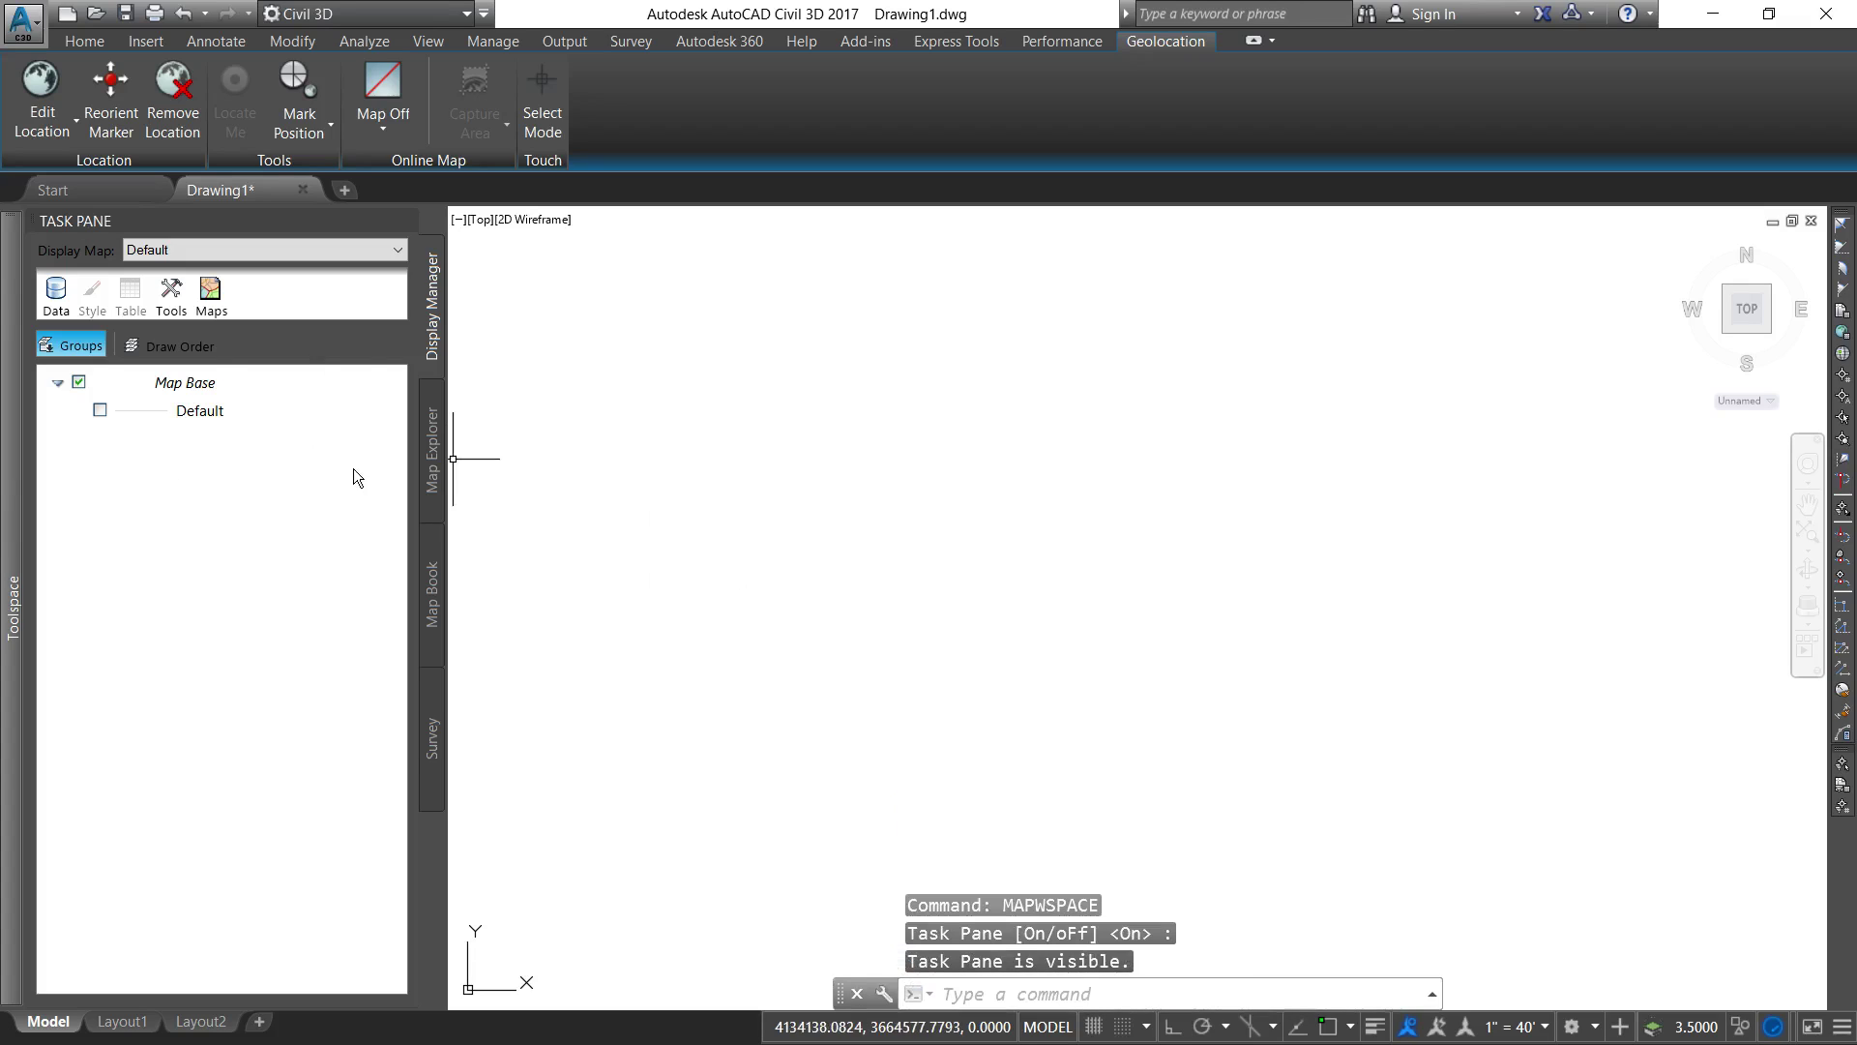
- Open Data Connect from the Task Pane Data menu and view the existing SXC connection
{"action": "left_click", "coordinate": [47, 290]}
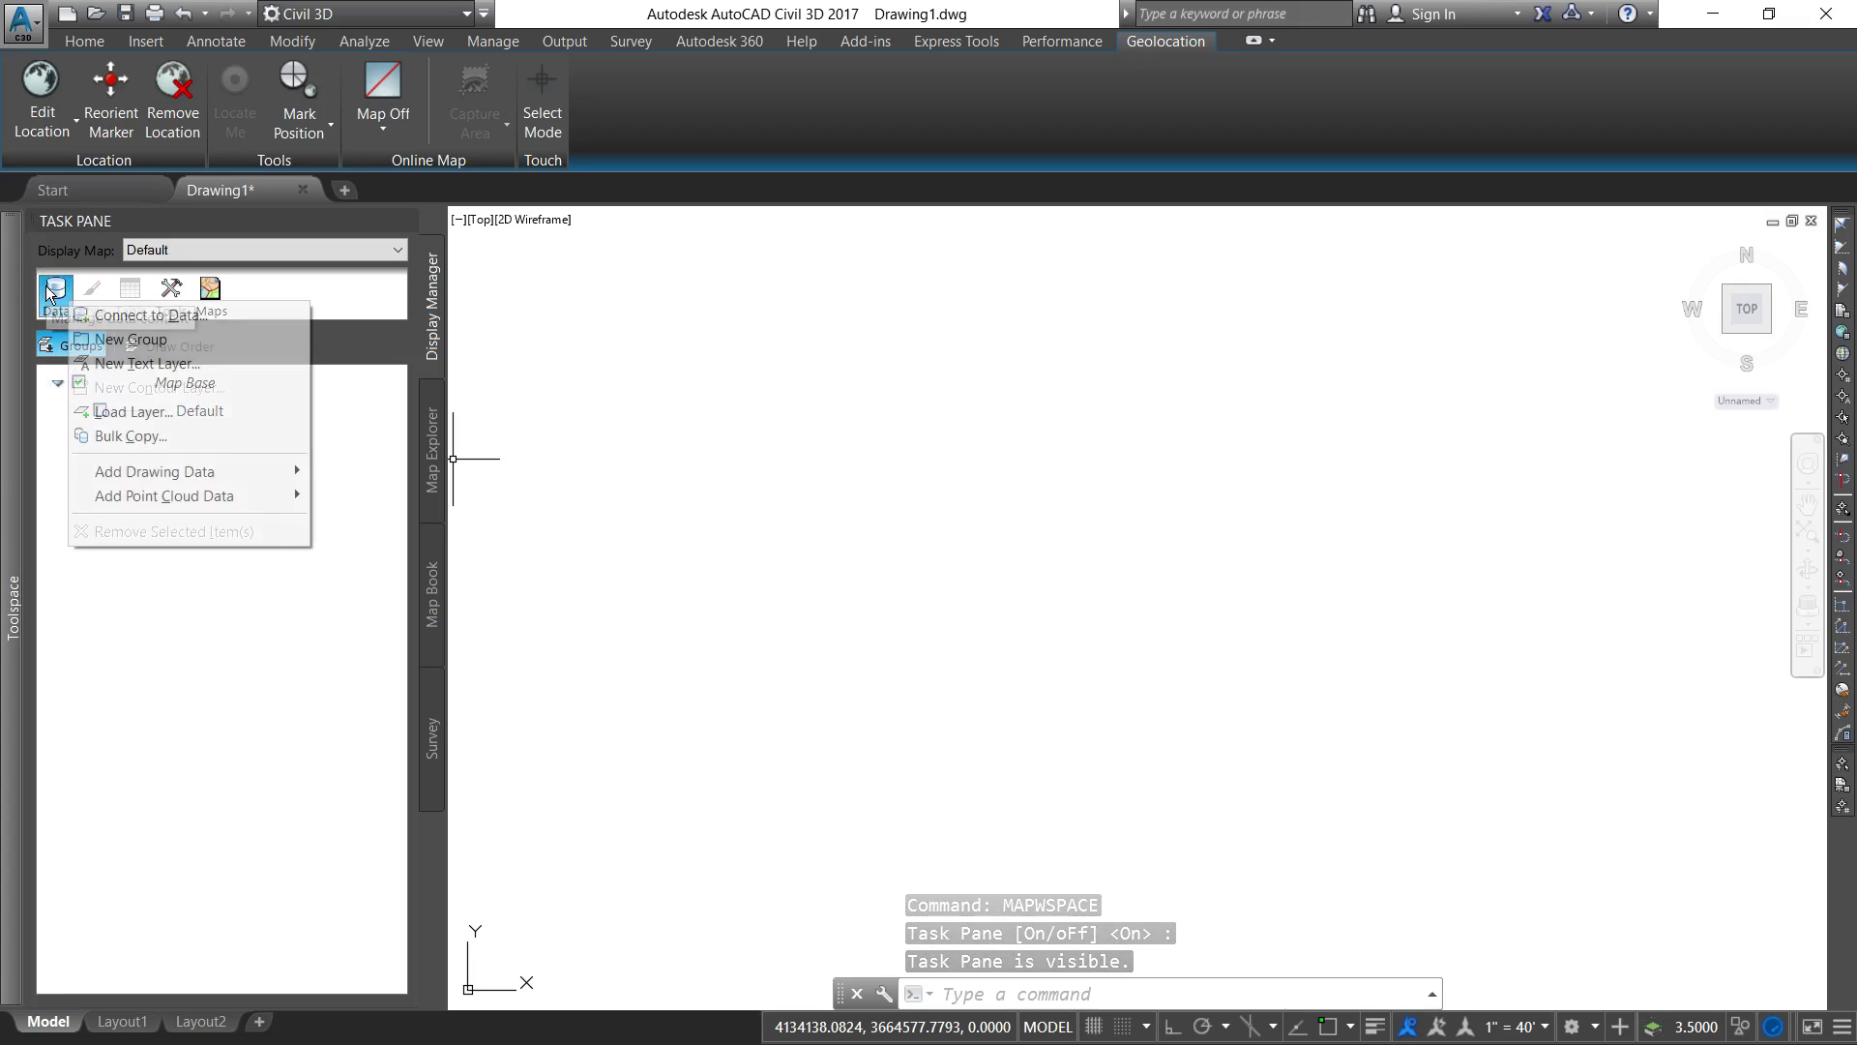
{"action": "left_click", "coordinate": [94, 316]}
{"action": "left_click", "coordinate": [141, 279]}
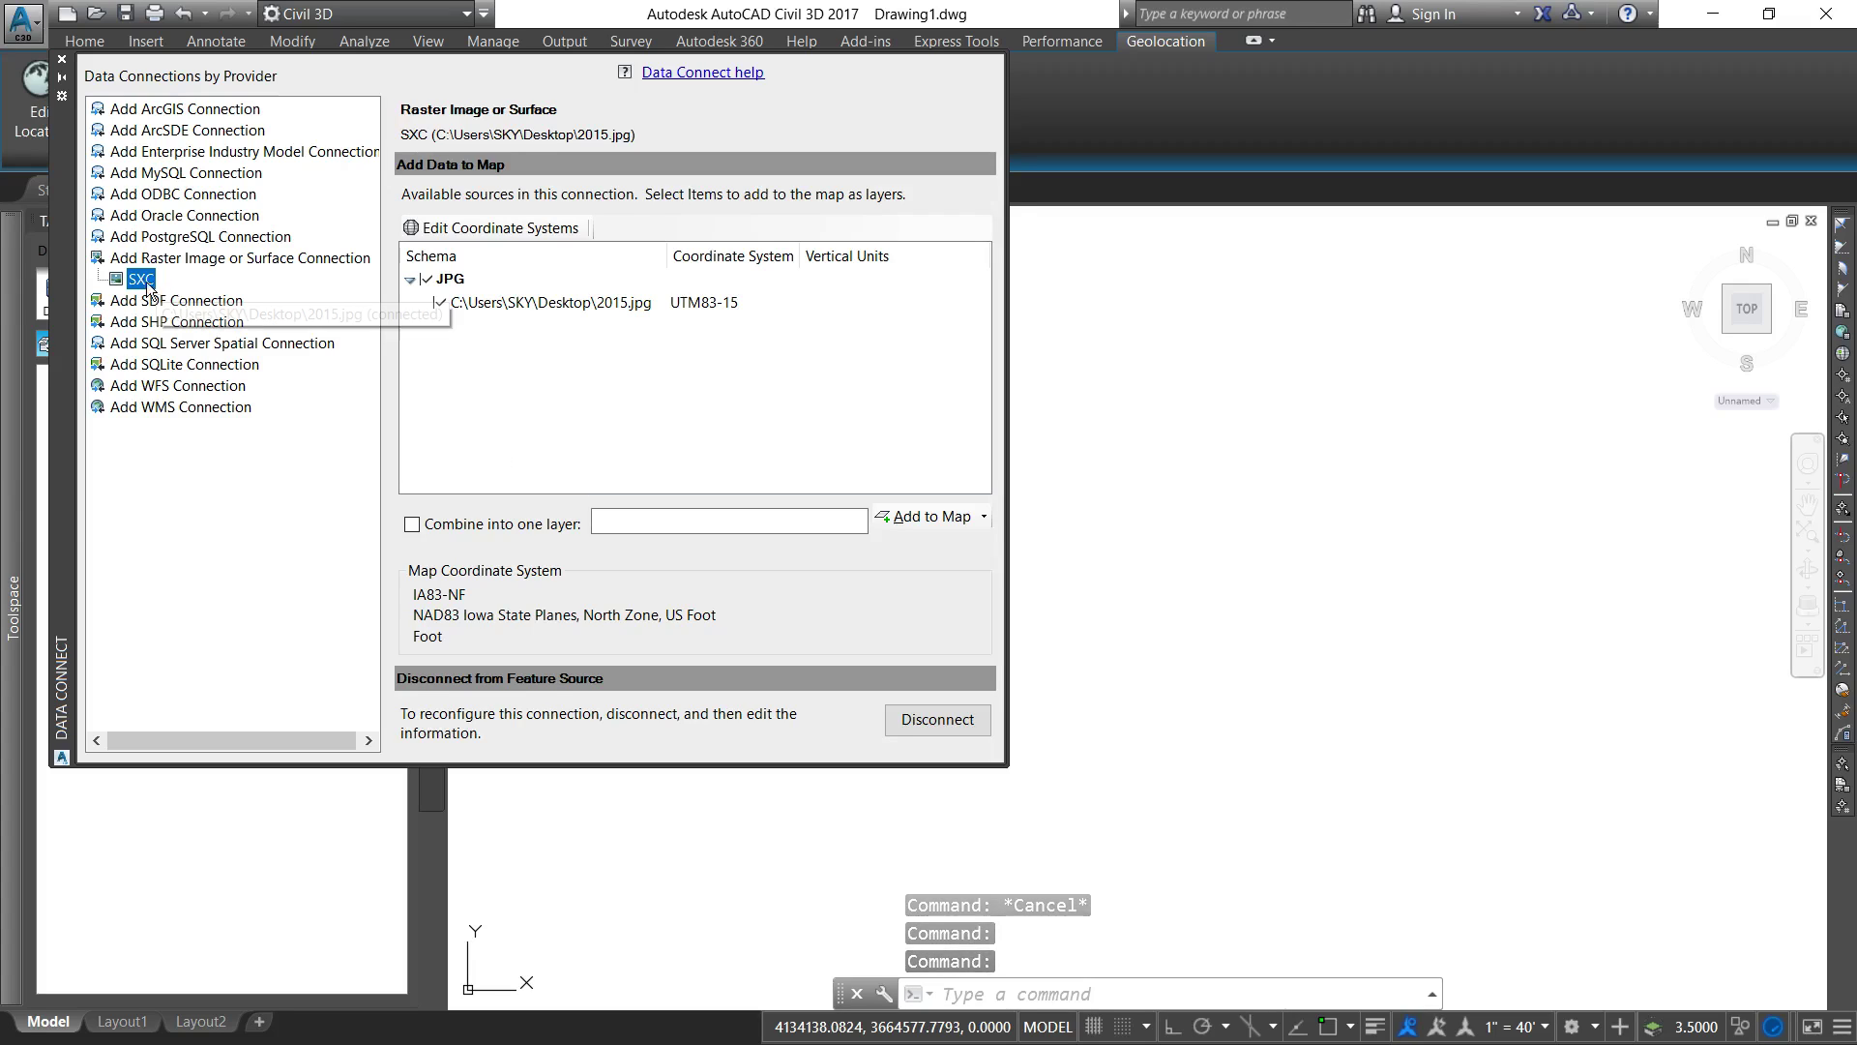
- Disconnect the old SXC raster connection and delete it
{"action": "right_click", "coordinate": [148, 287]}
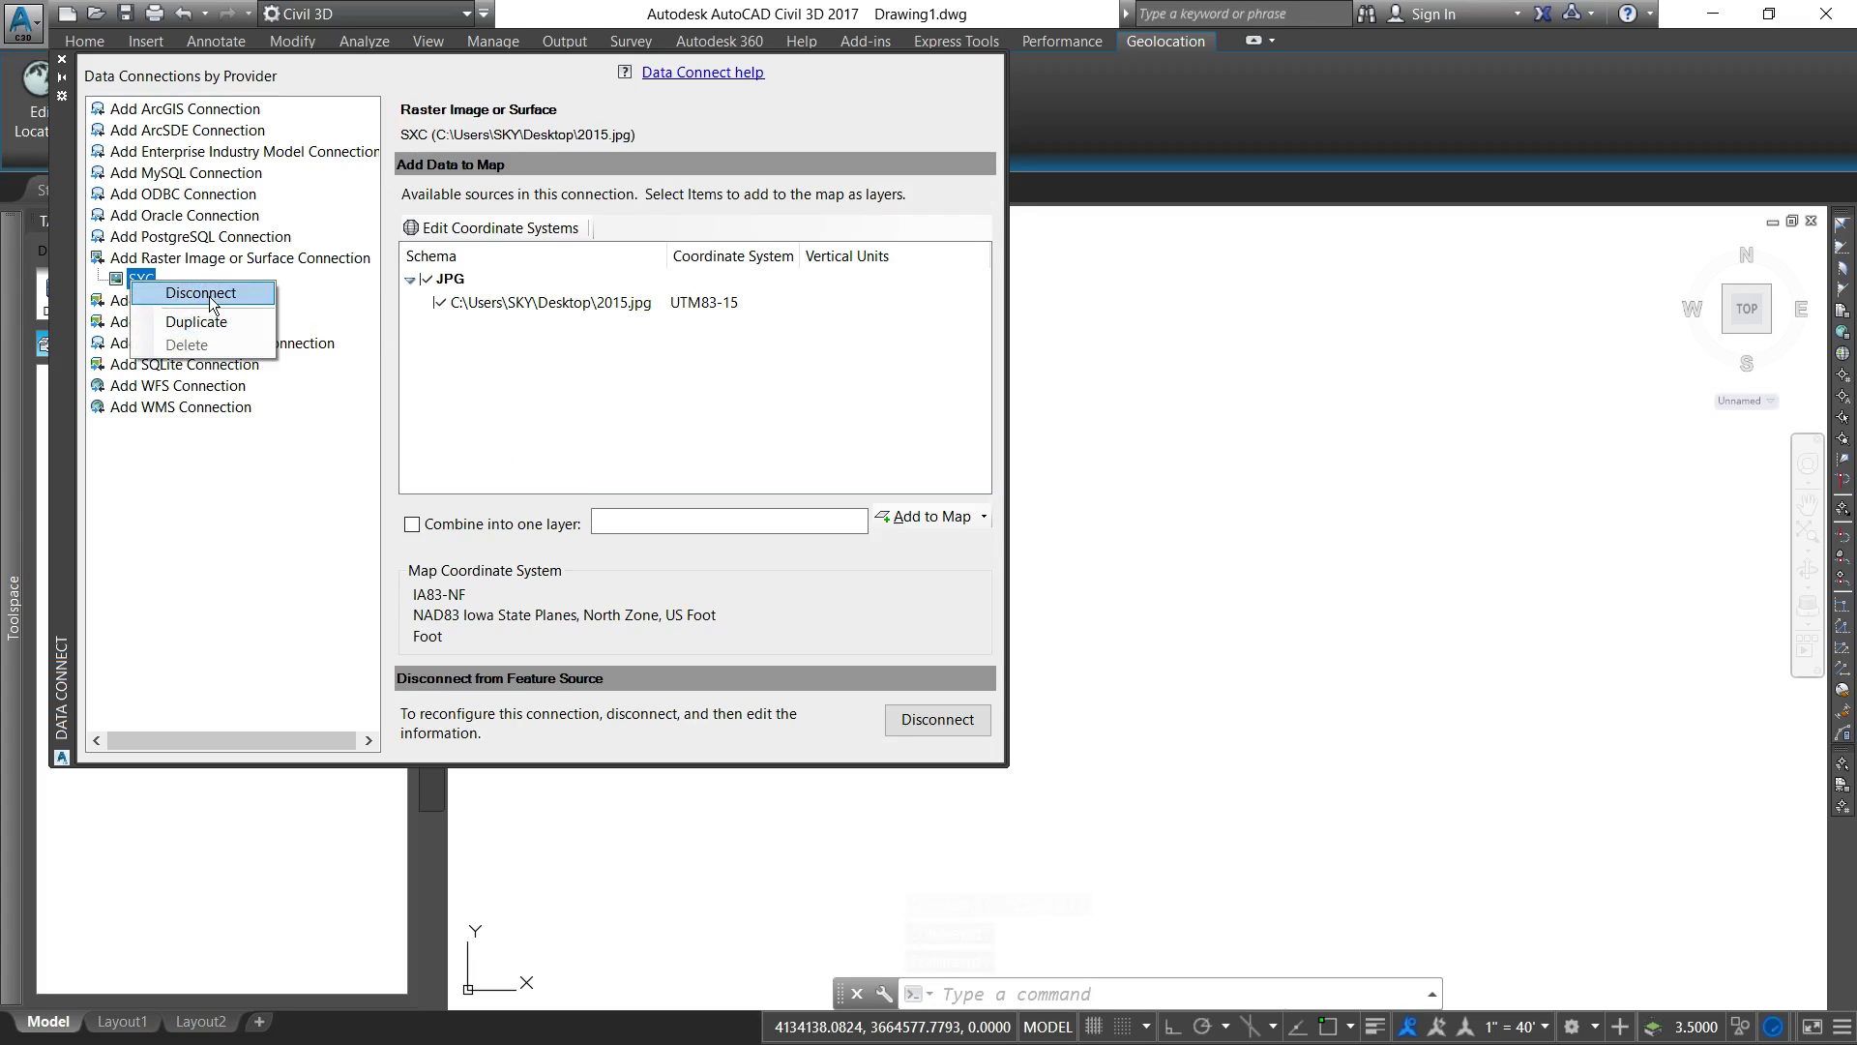
{"action": "left_click", "coordinate": [210, 298]}
{"action": "right_click", "coordinate": [120, 280]}
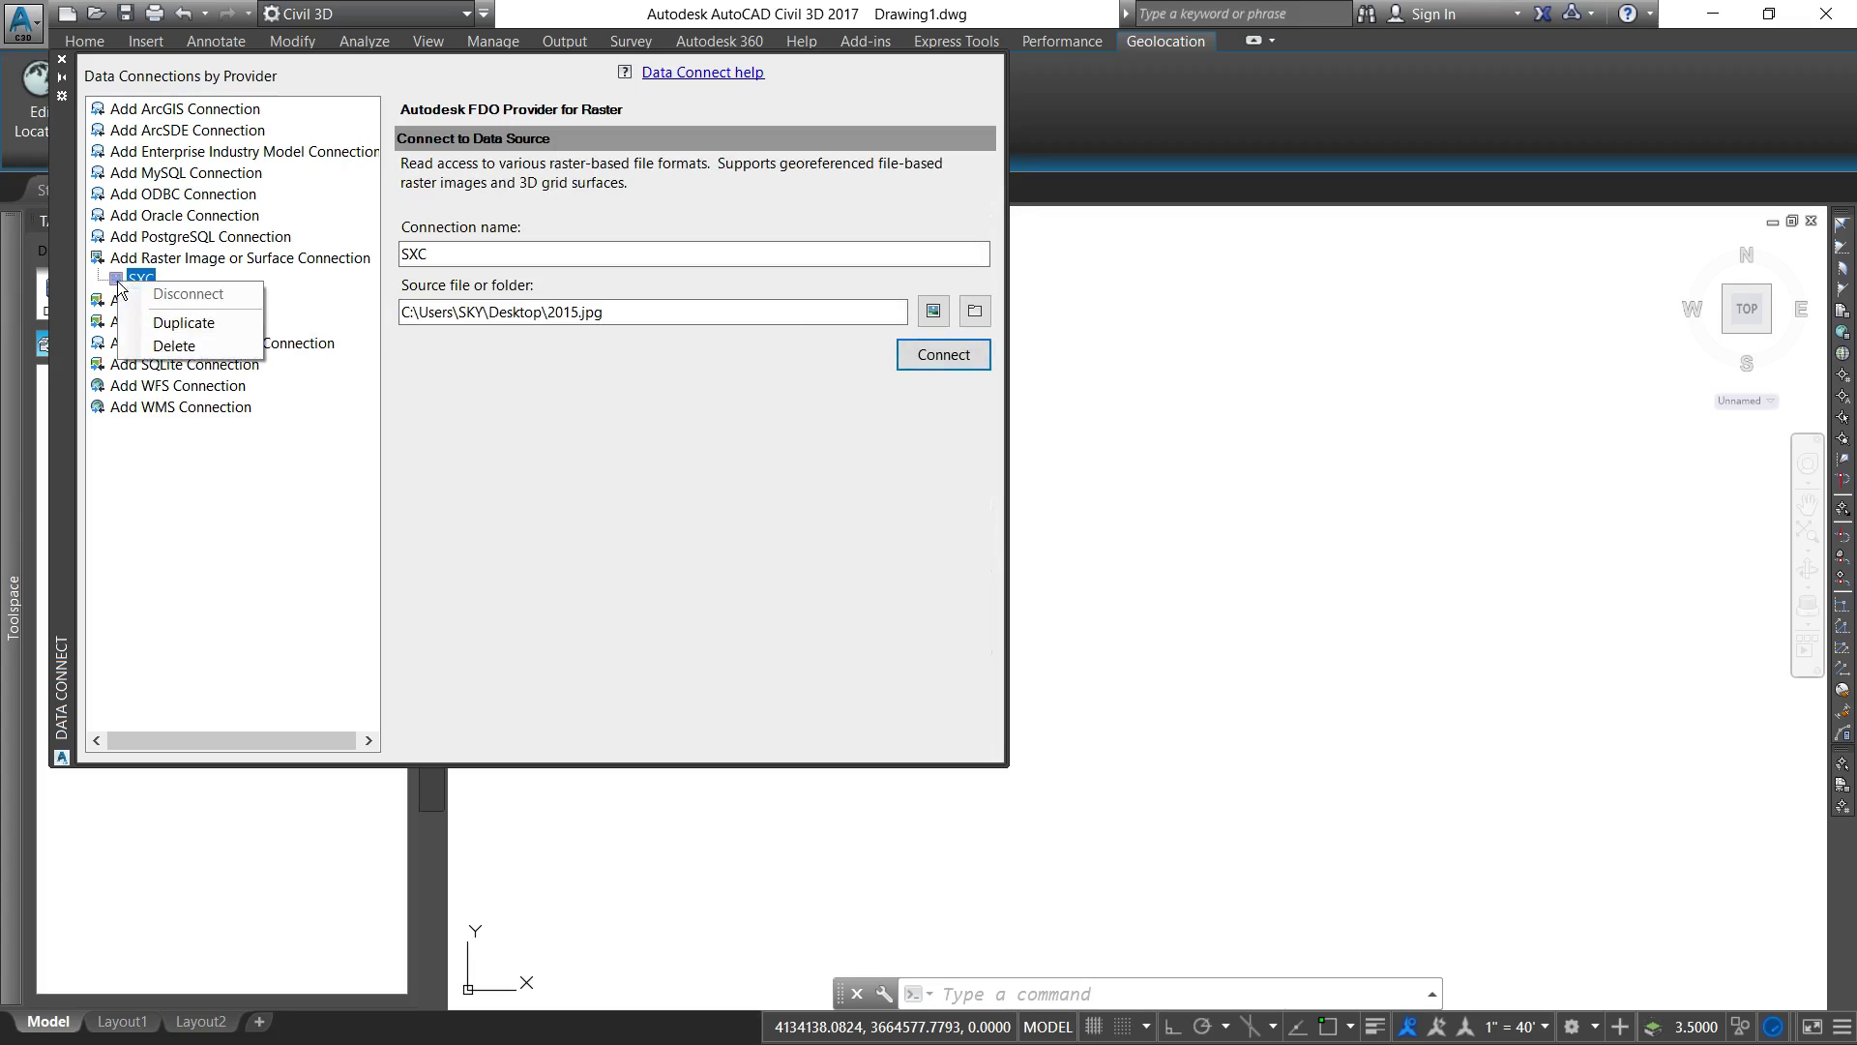
{"action": "left_click", "coordinate": [184, 347]}
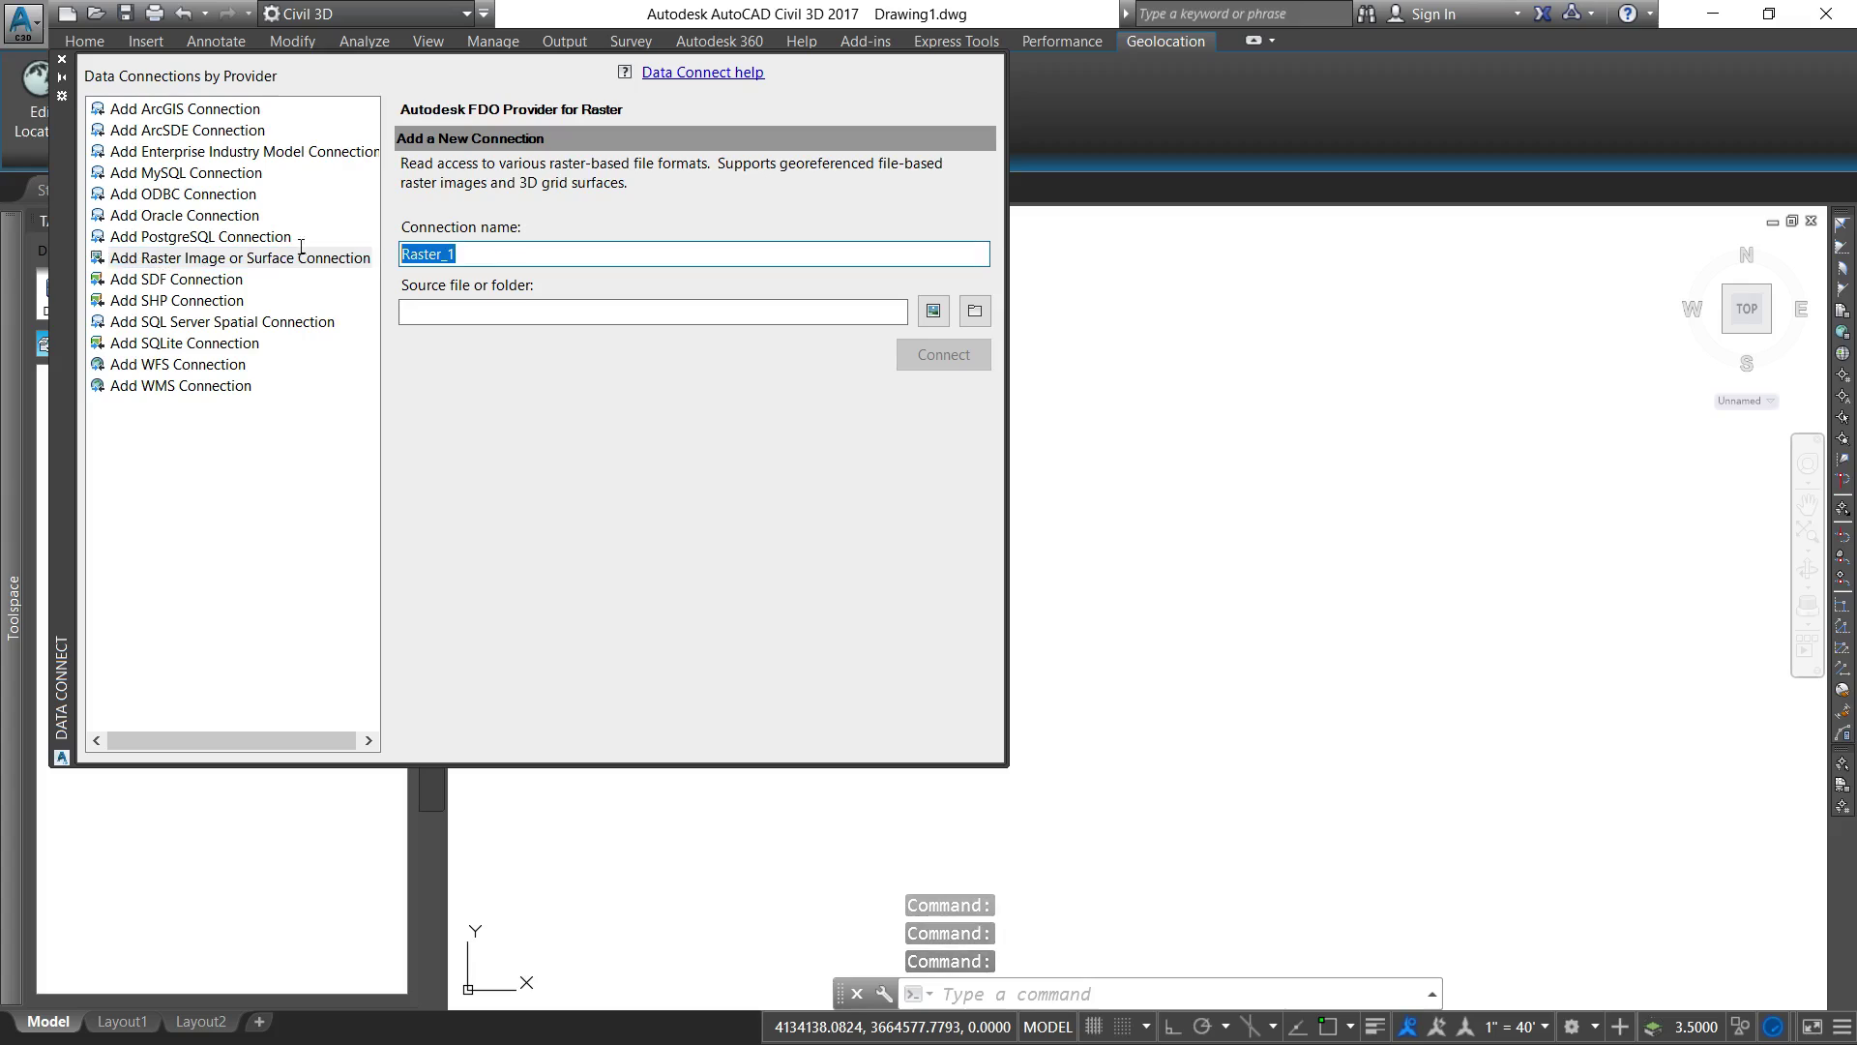
- Name the new raster connection 'Sioux Downtown'
{"action": "type", "text": "Xio"}
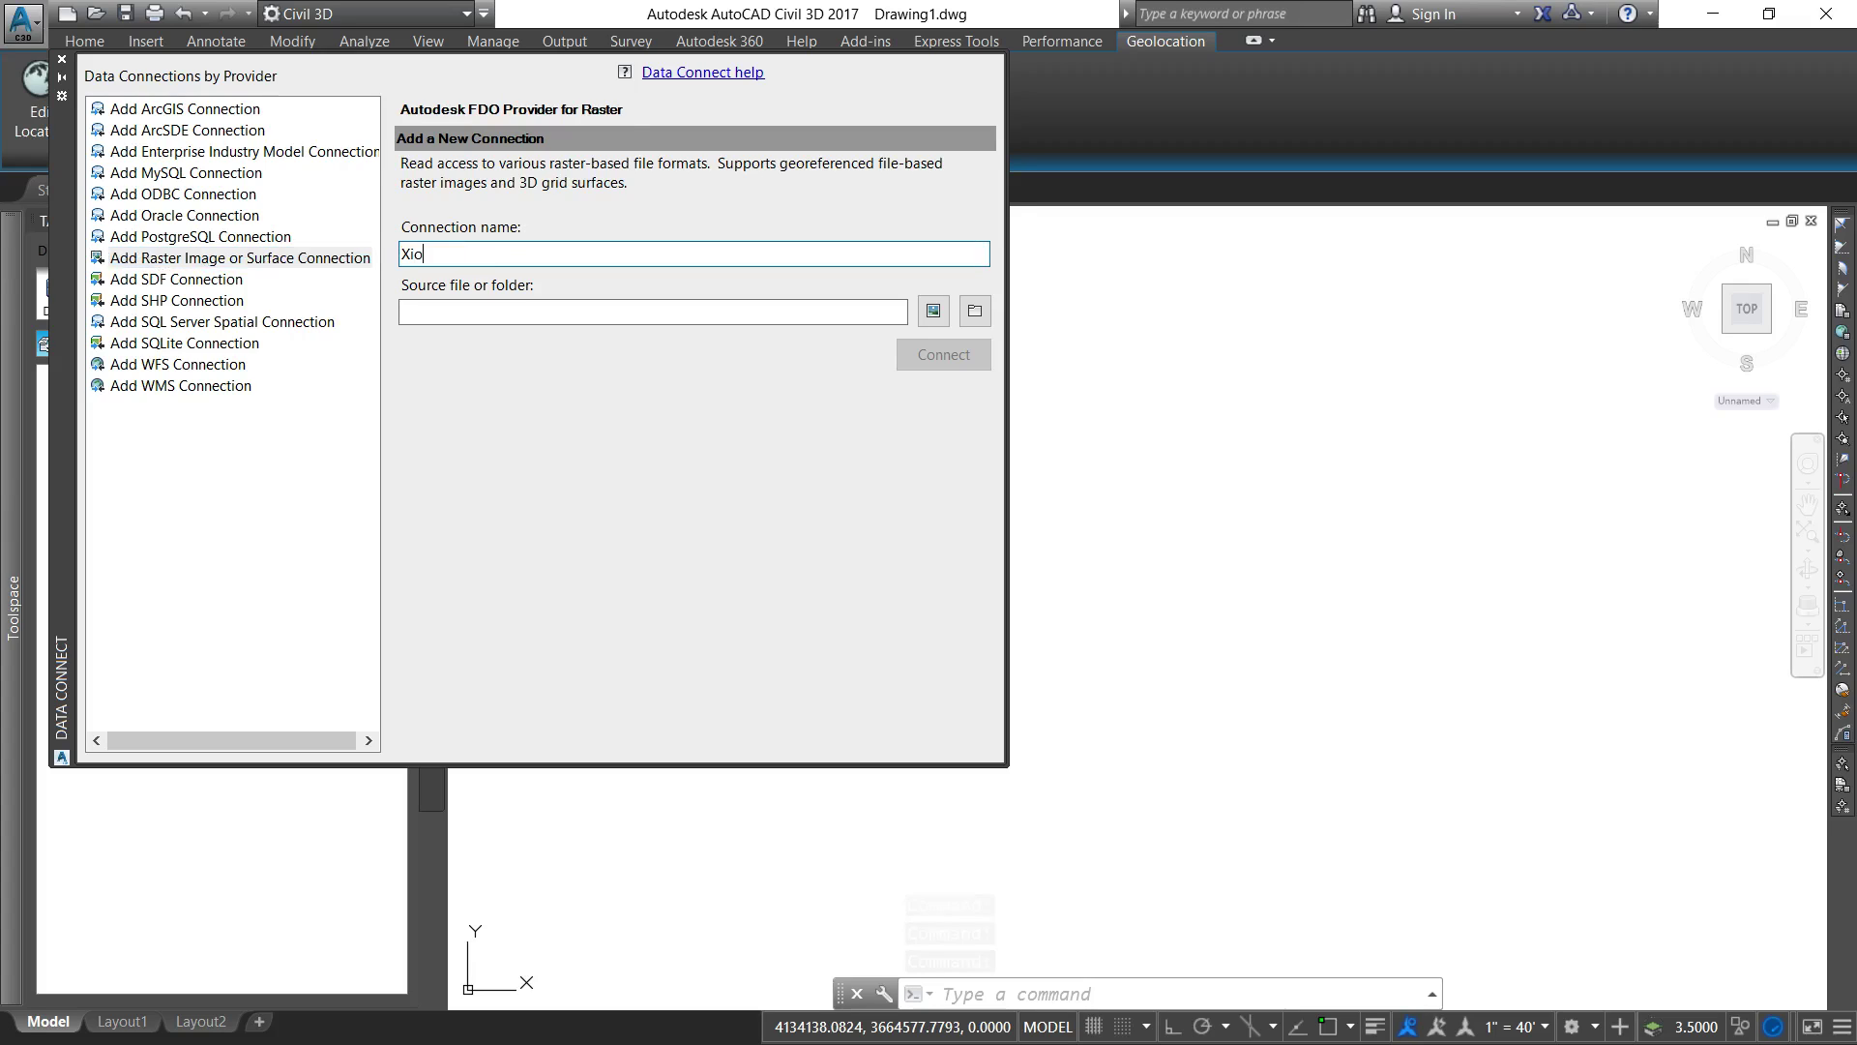
{"action": "key", "text": "BackSpace"}
{"action": "key", "text": "BackSpace"}
{"action": "key", "text": "BackSpace"}
{"action": "type", "text": "Sioux"}
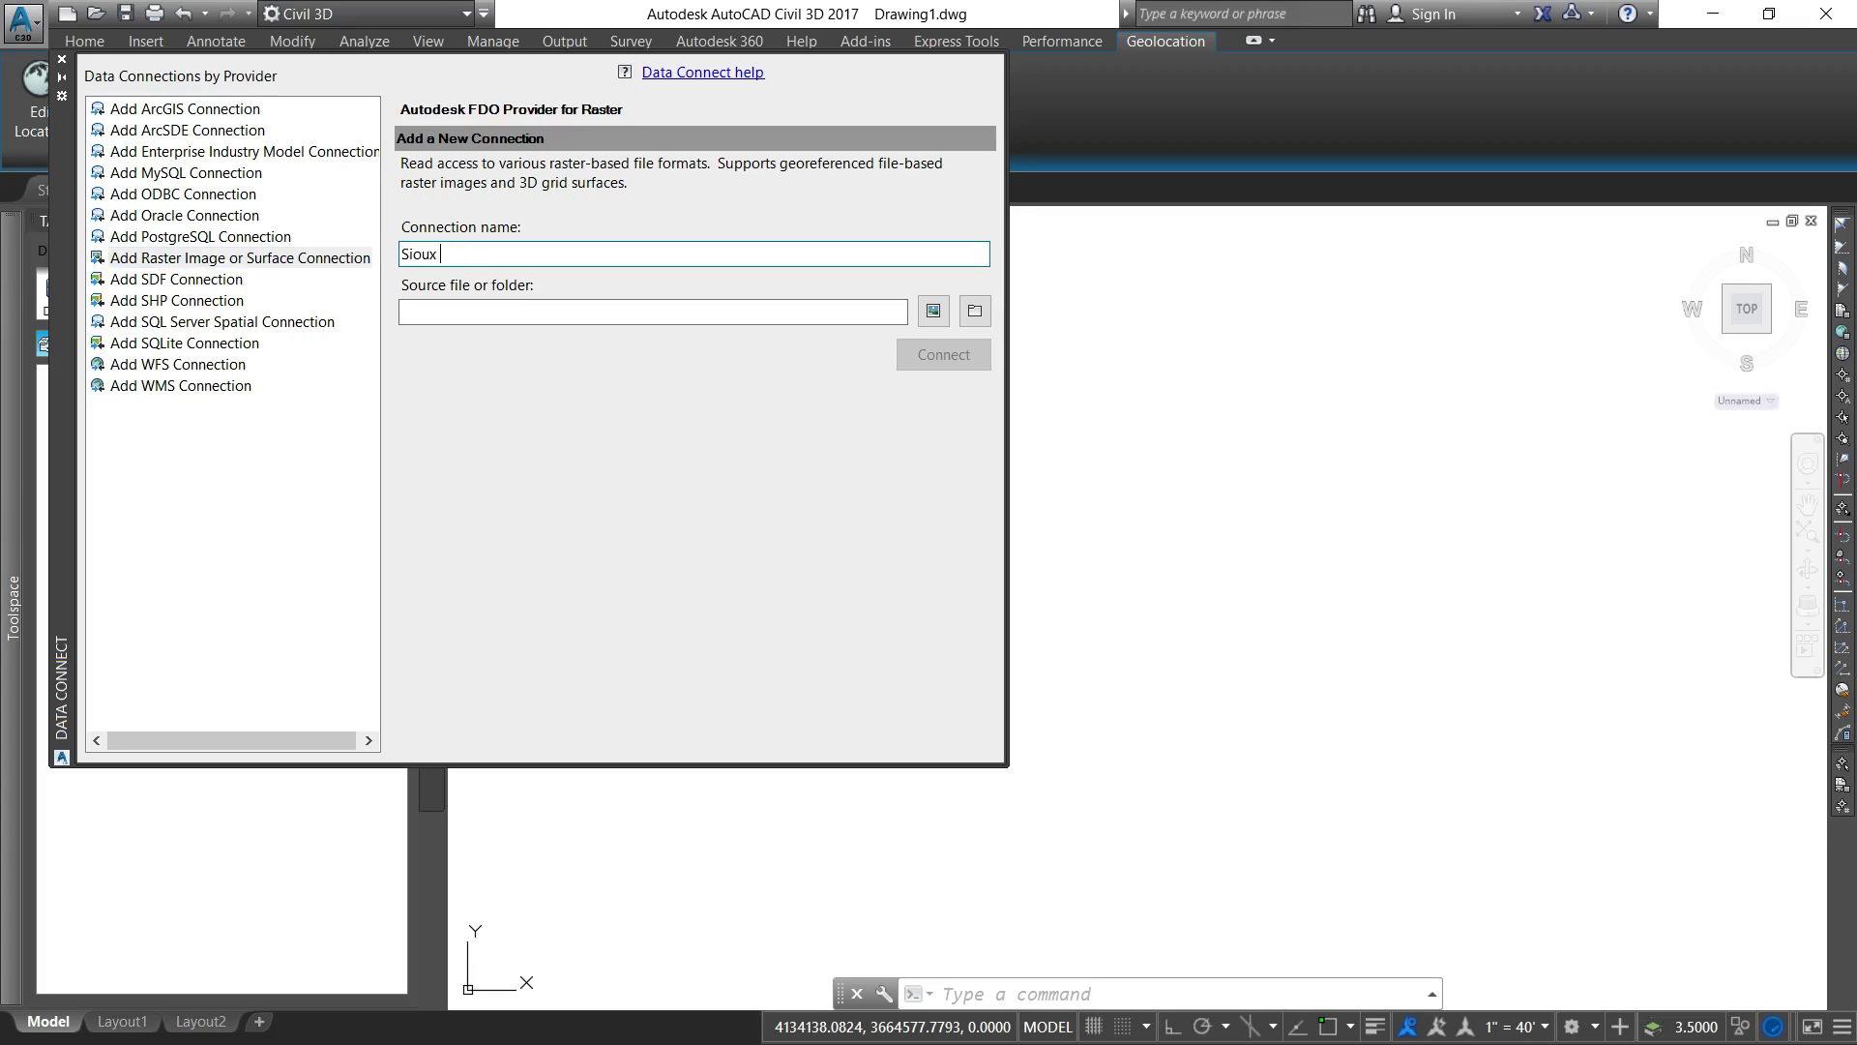
{"action": "type", "text": " Downtoa"}
{"action": "key", "text": "BackSpace"}
{"action": "type", "text": "wn"}
{"action": "key", "text": "Tab"}
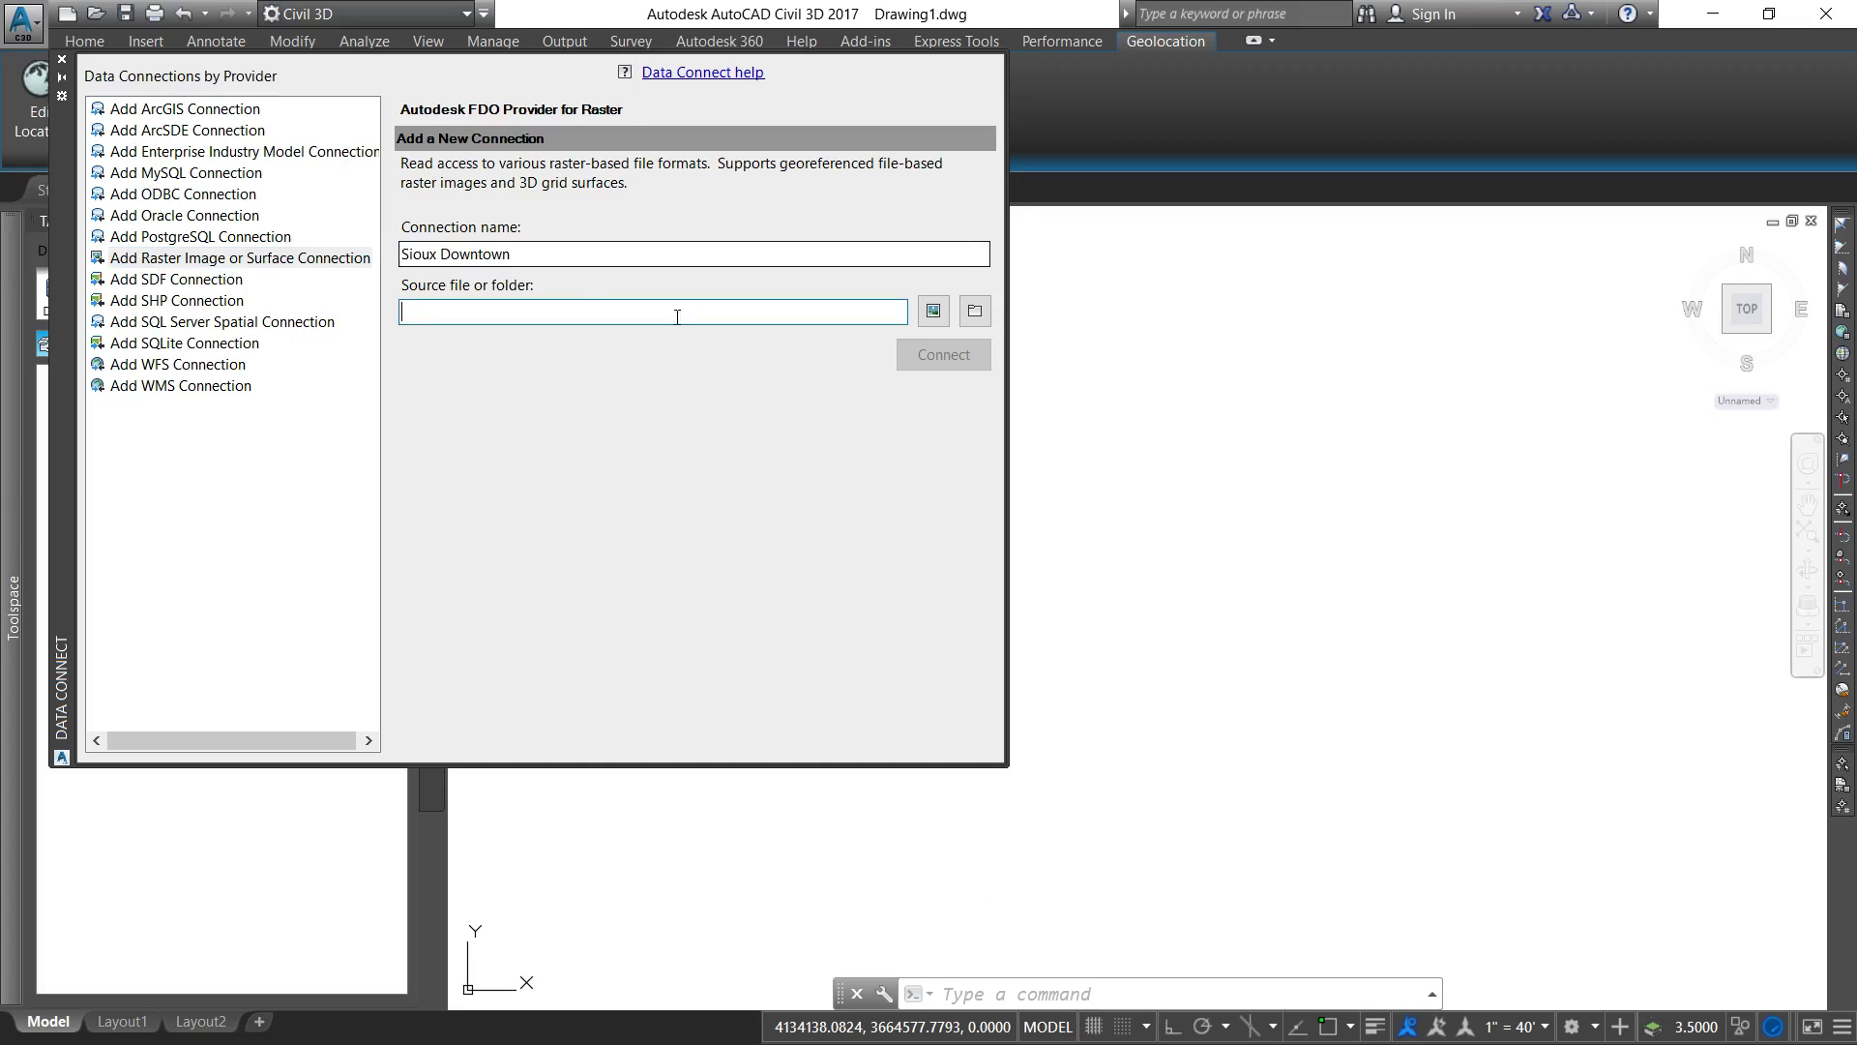
- Connect to Desktop\2015.jpg as the raster source, then switch to the map server page
{"action": "left_click", "coordinate": [933, 312]}
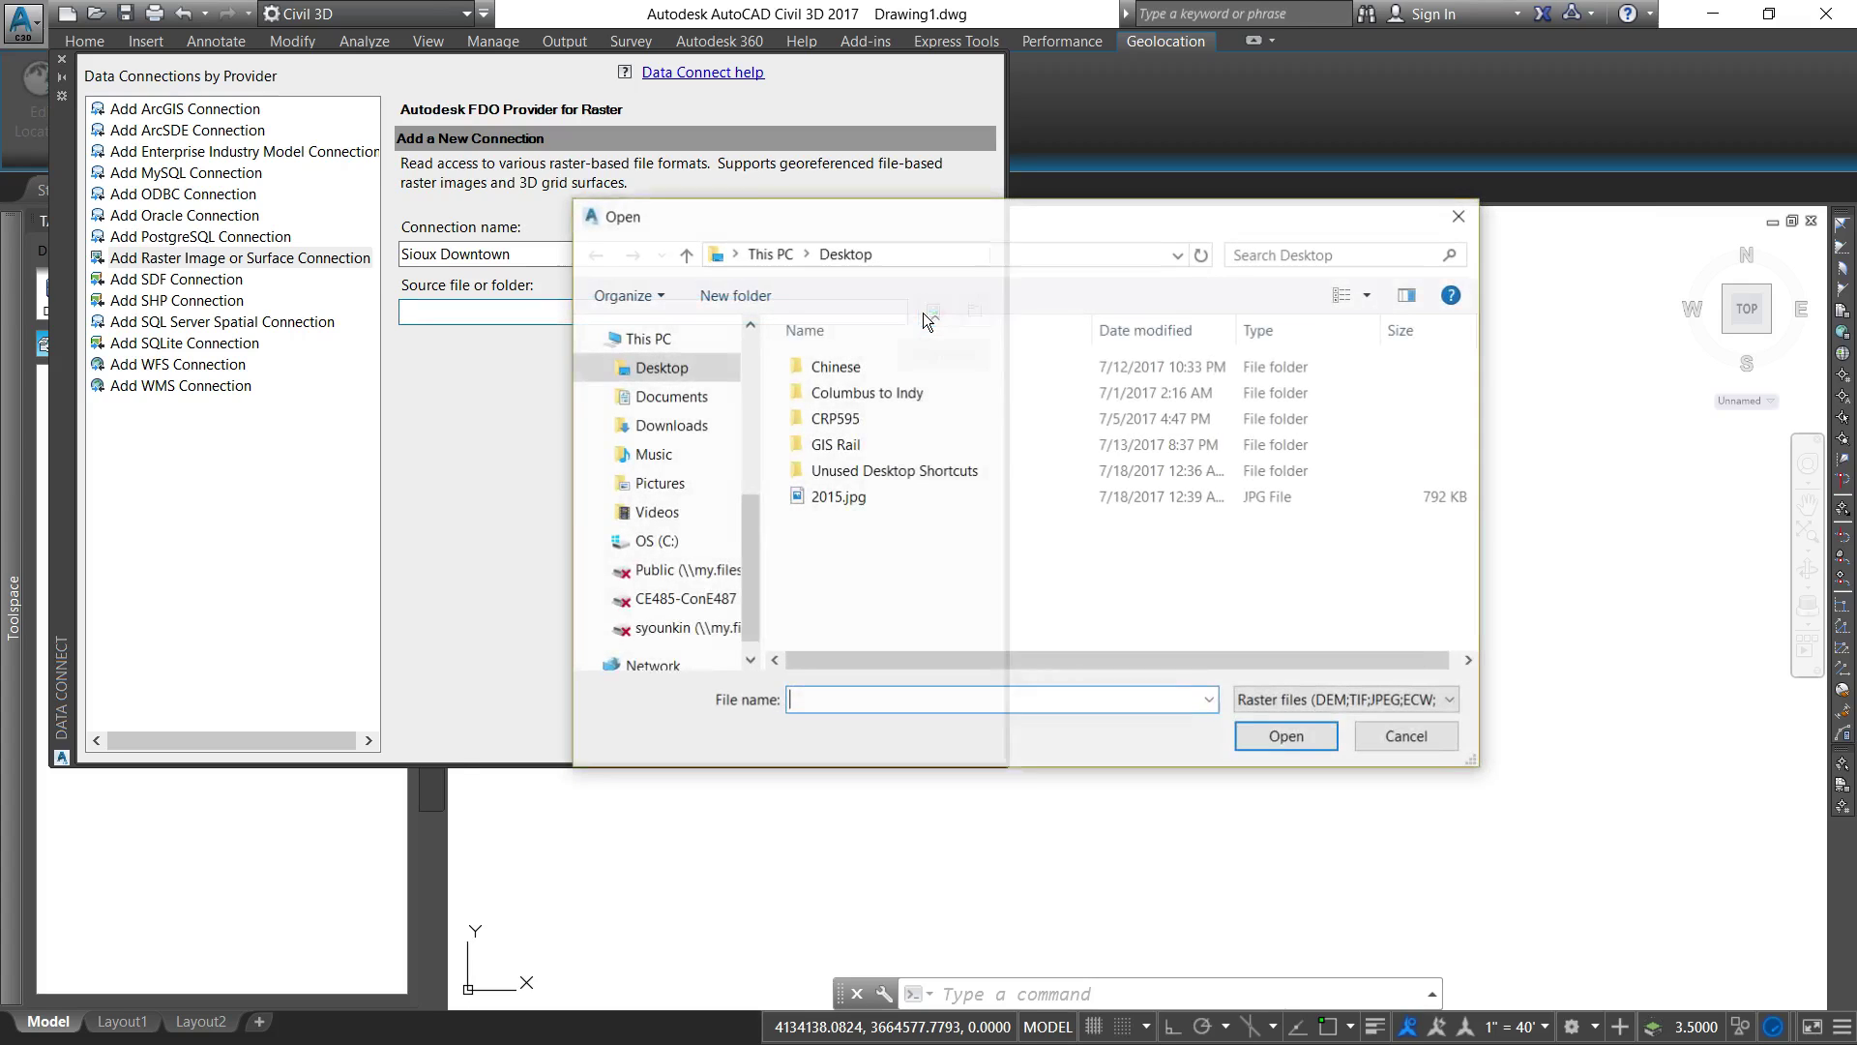
{"action": "double_click", "coordinate": [886, 501]}
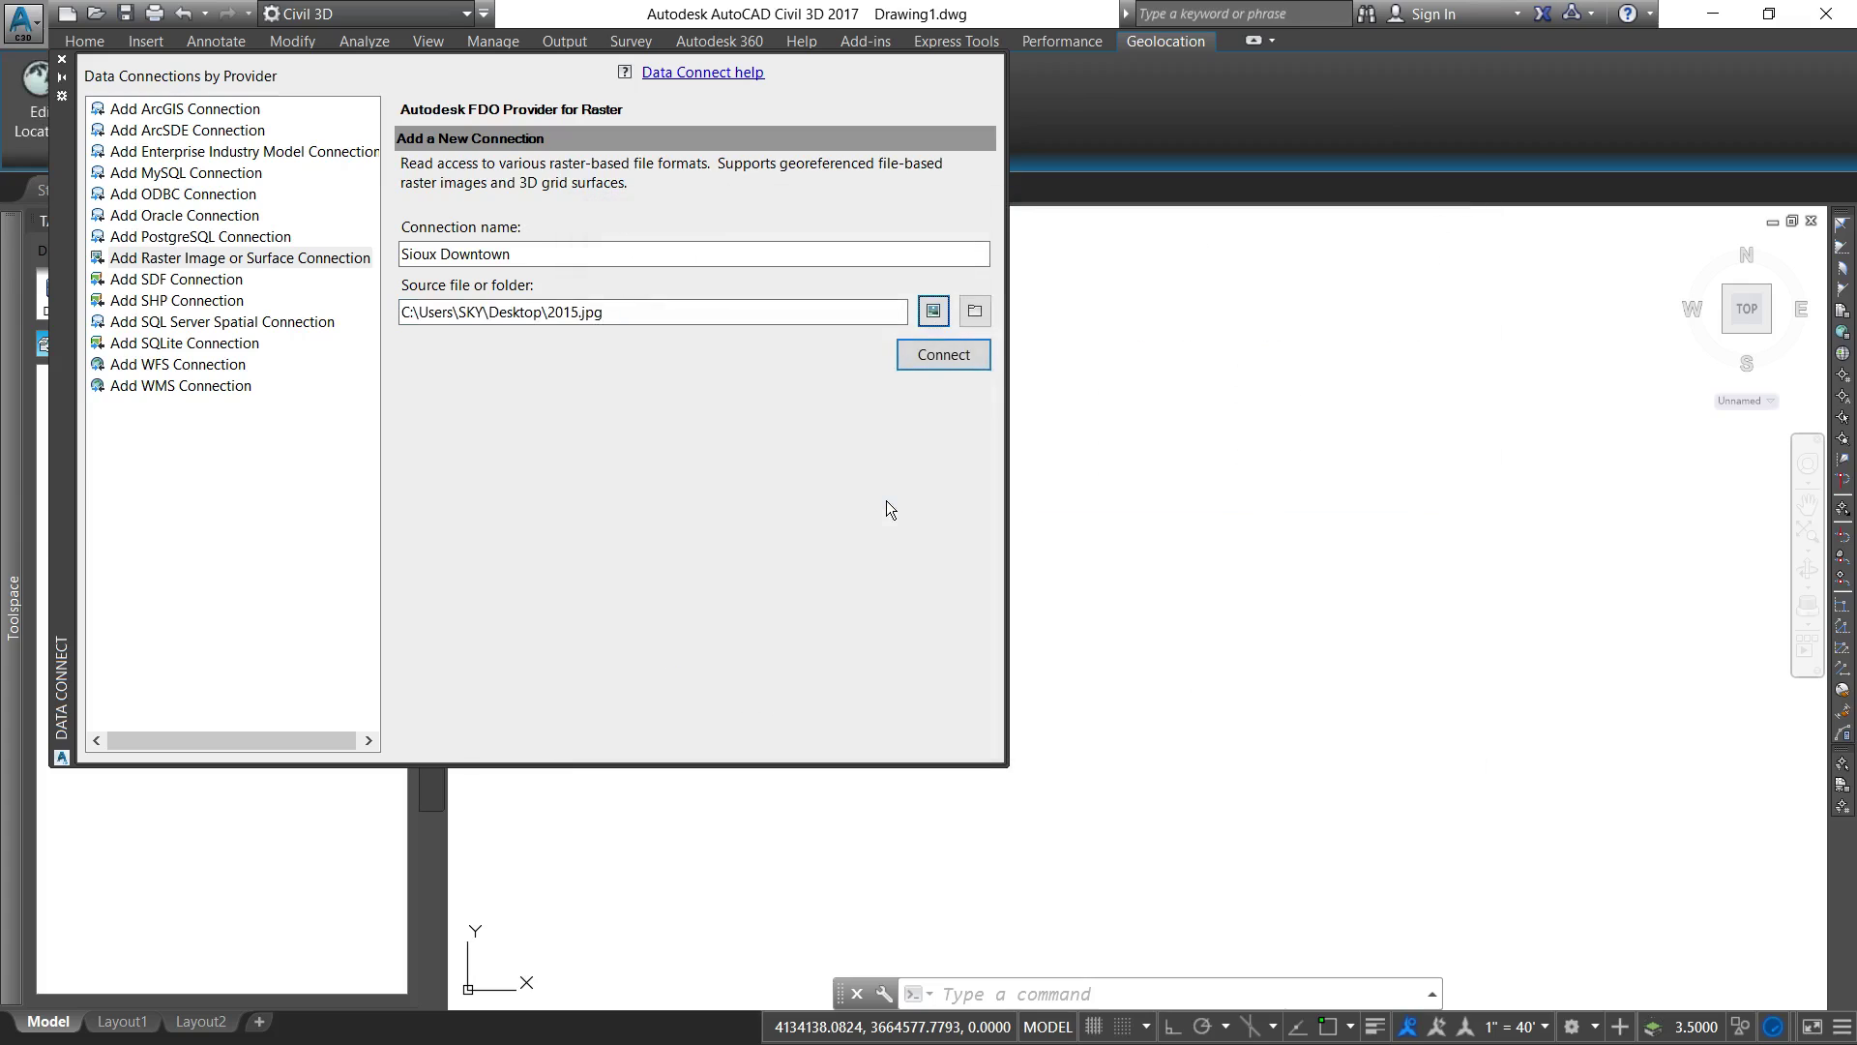
{"action": "left_click", "coordinate": [905, 350]}
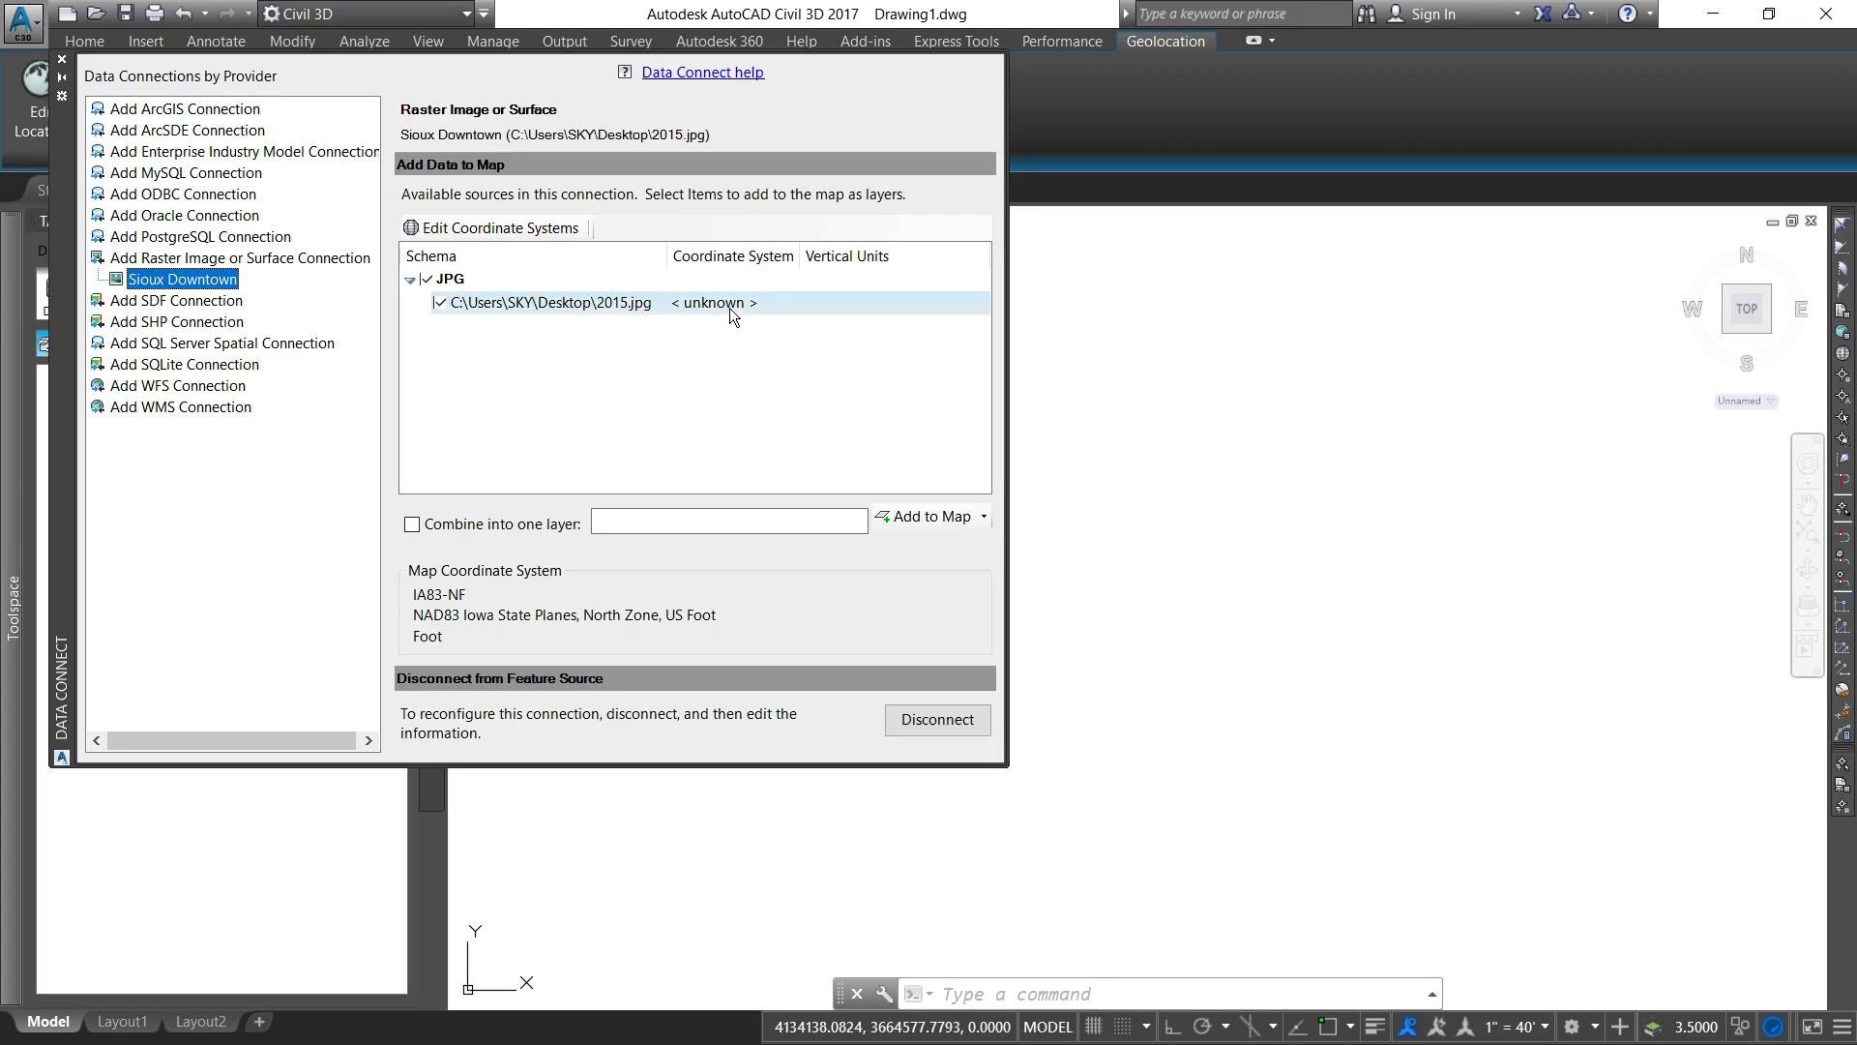
{"action": "key", "text": "alt+Tab"}
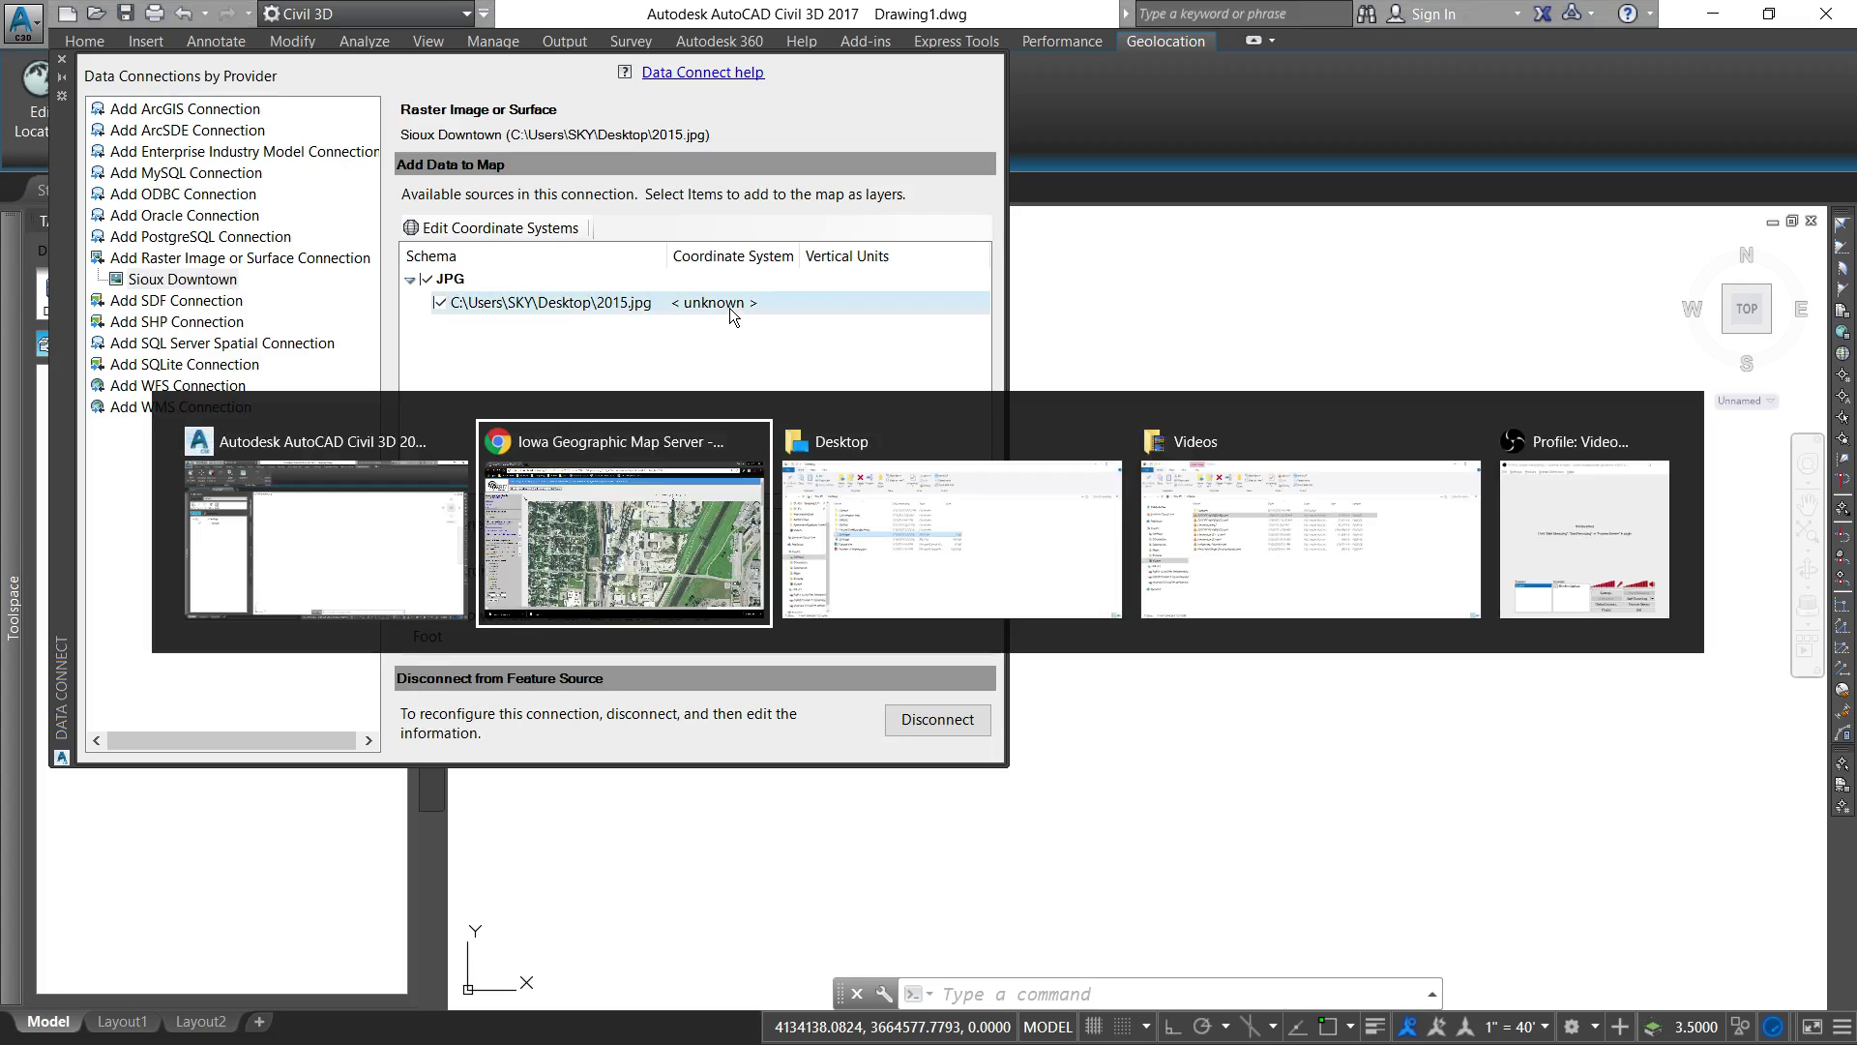
- Scroll the map server page to read the UTM Zone 15, Meters, NAD83 note, then return to Civil 3D
{"action": "left_click", "coordinate": [662, 550]}
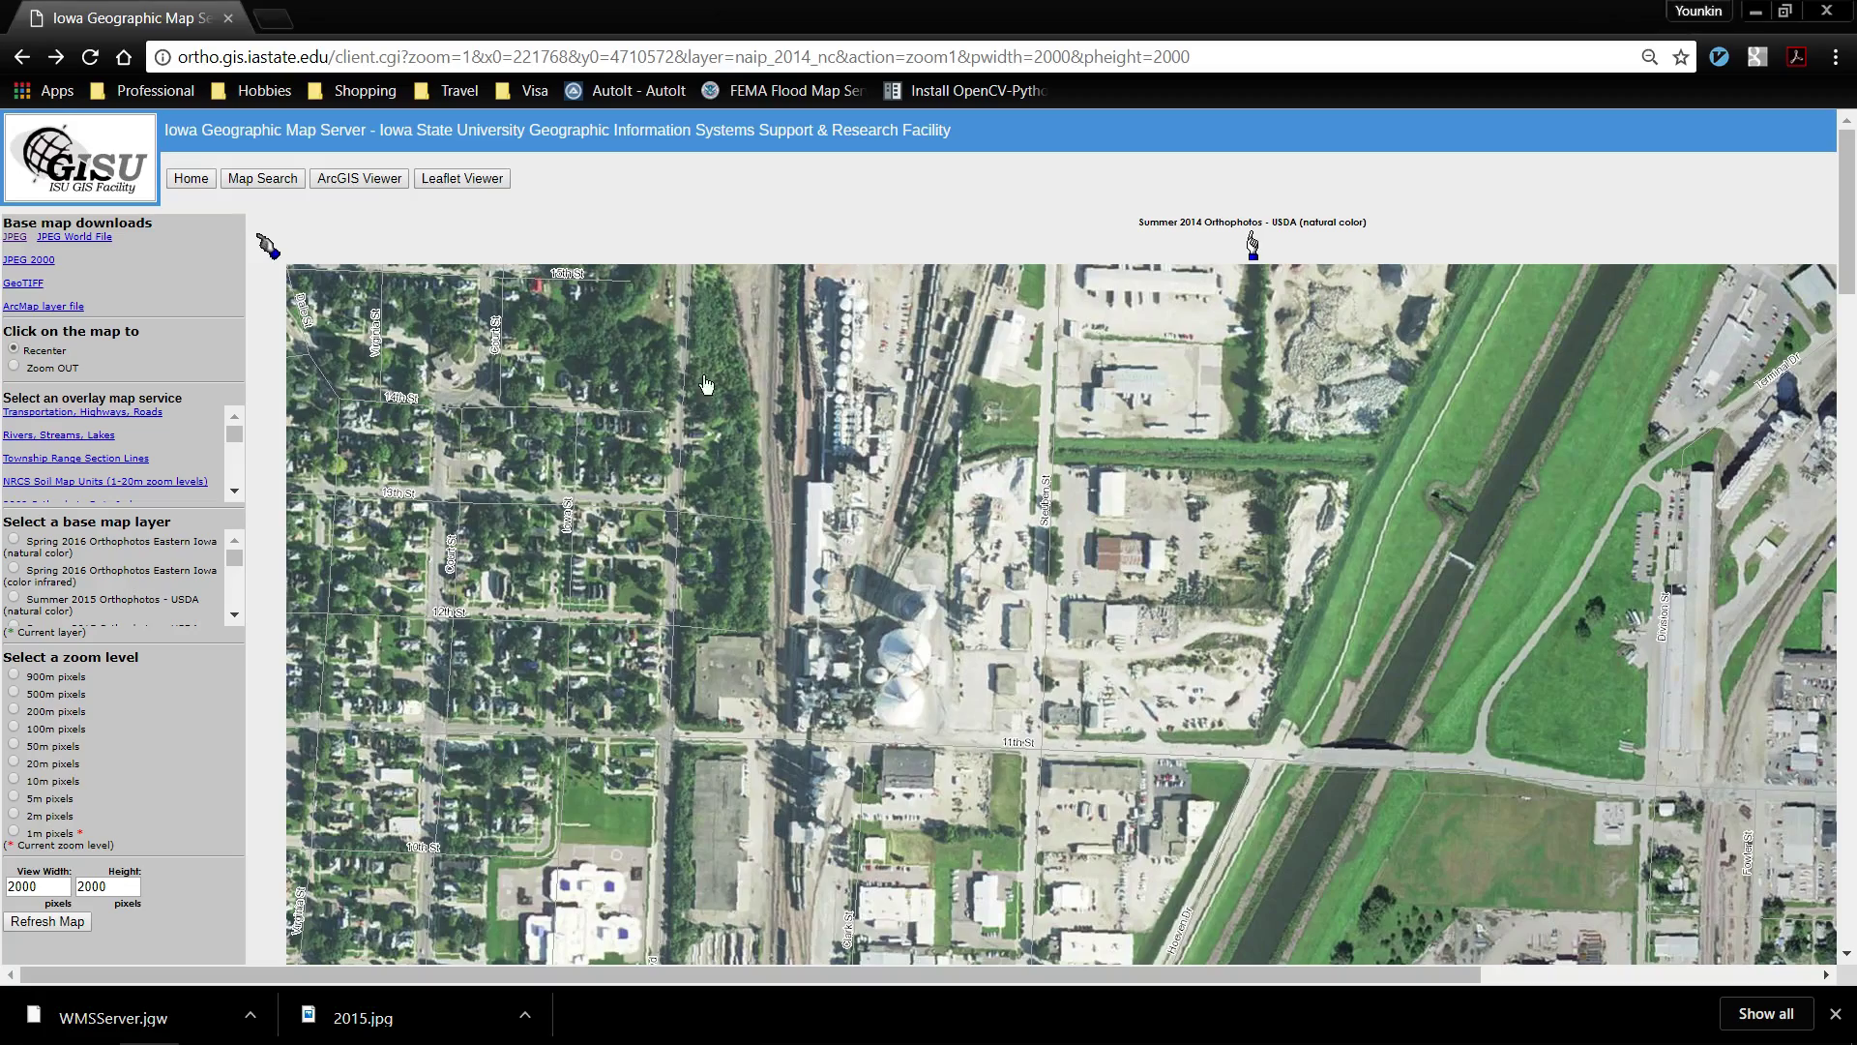
{"action": "scroll", "coordinate": [662, 550], "scroll_direction": "right", "scroll_amount": 3}
{"action": "scroll", "coordinate": [661, 549], "scroll_direction": "down", "scroll_amount": 15}
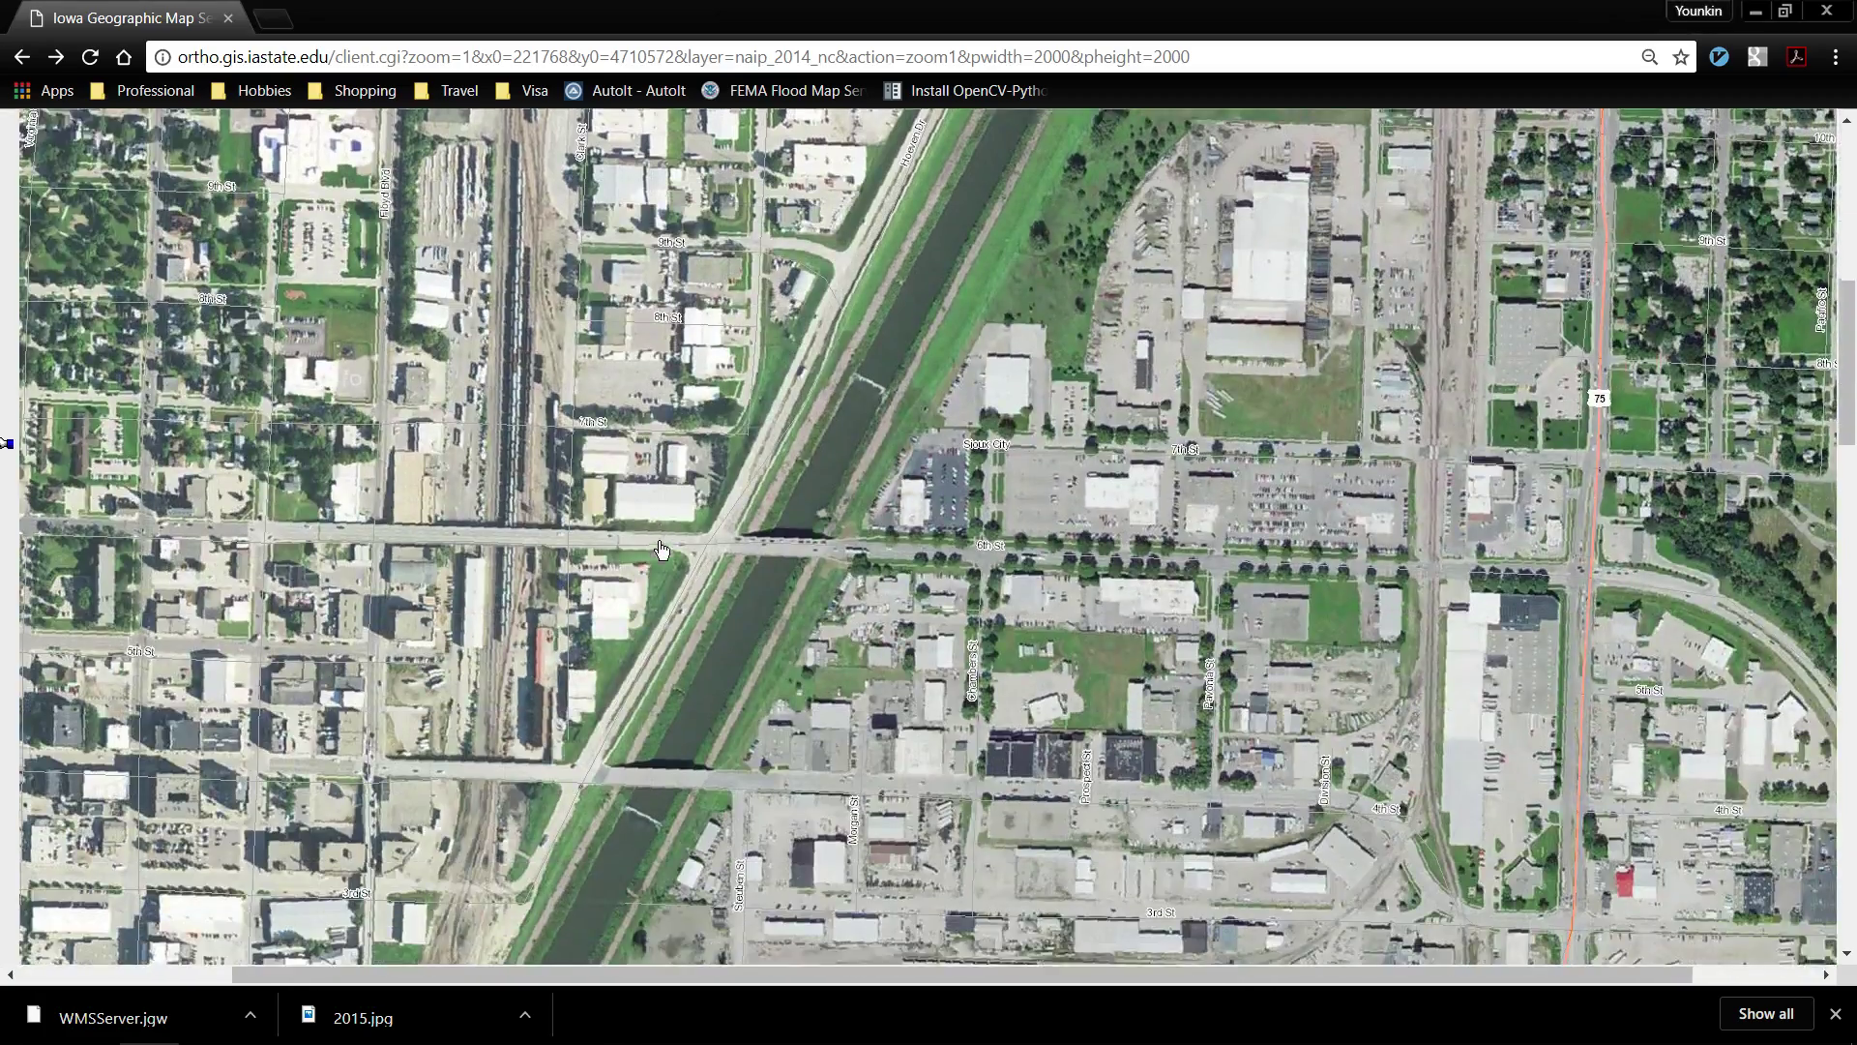
{"action": "scroll", "coordinate": [657, 546], "scroll_direction": "down", "scroll_amount": 1}
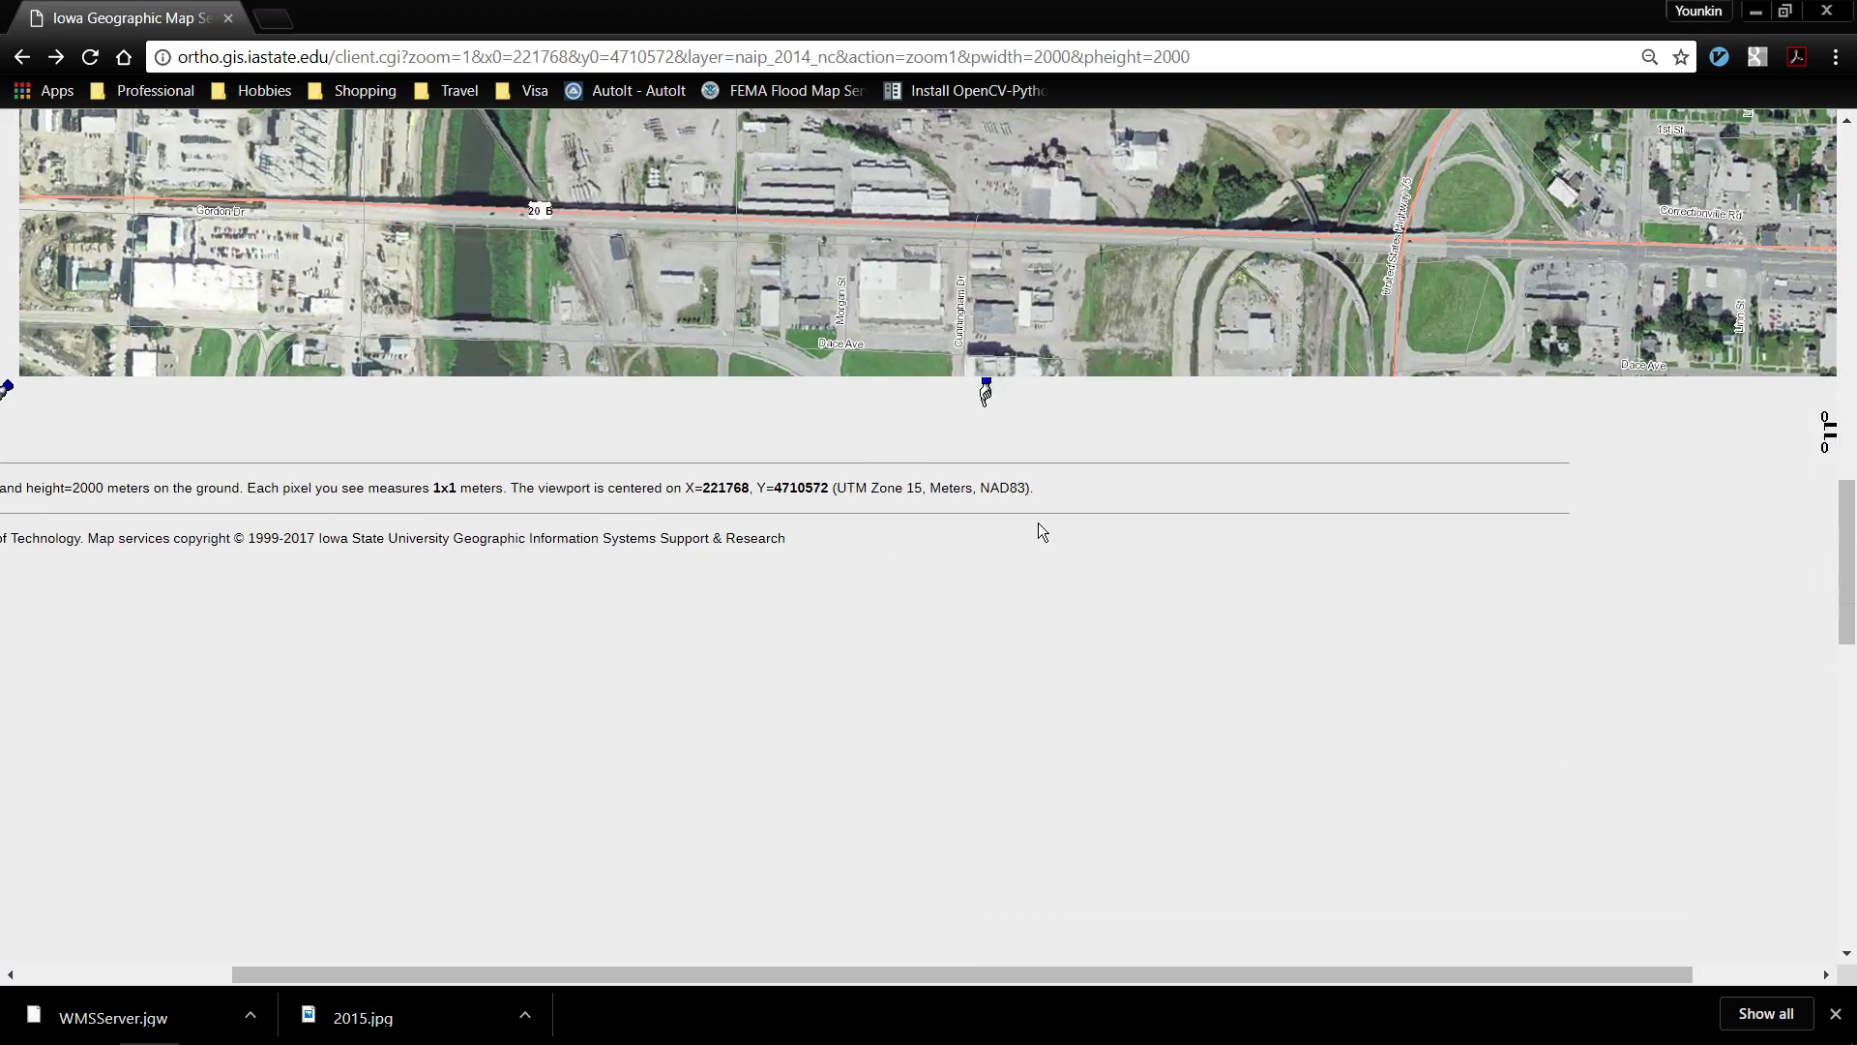
{"action": "key", "text": "alt+Tab"}
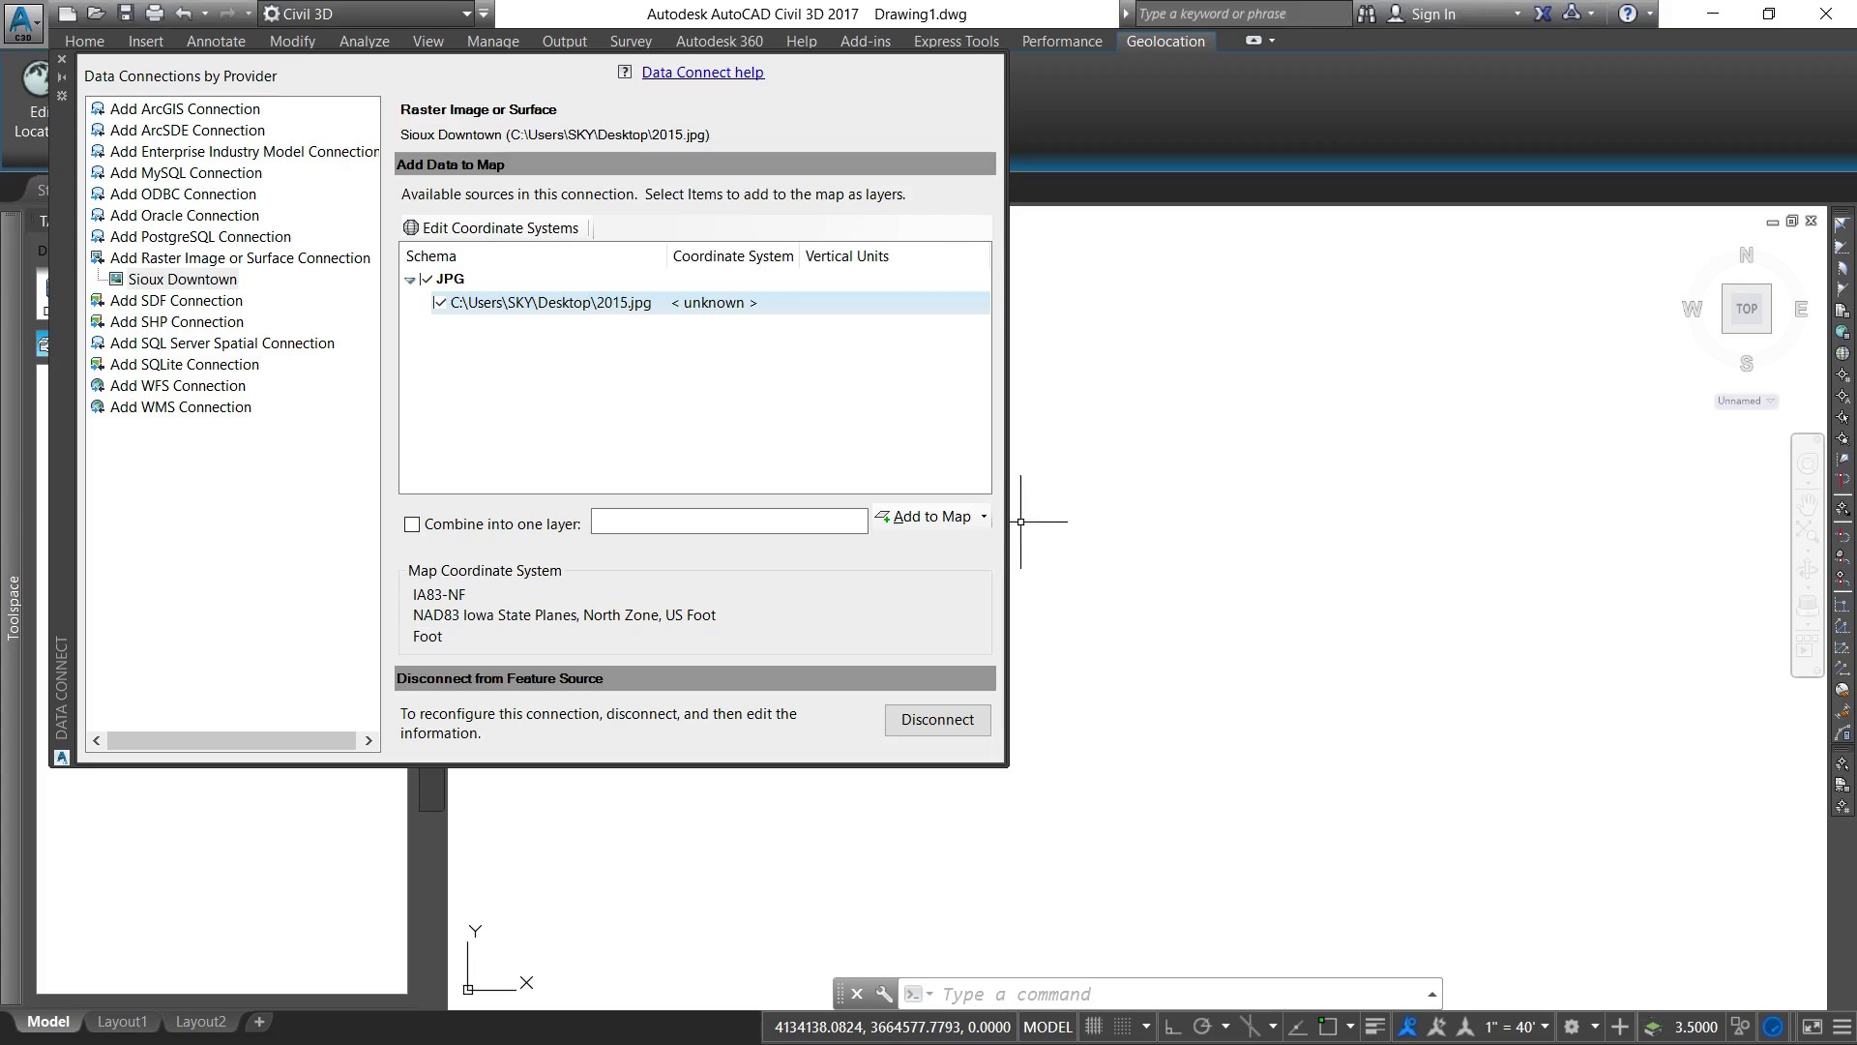
- Open Edit Spatial Contexts for 2015.jpg and edit the Default context's coordinate system
{"action": "double_click", "coordinate": [730, 304]}
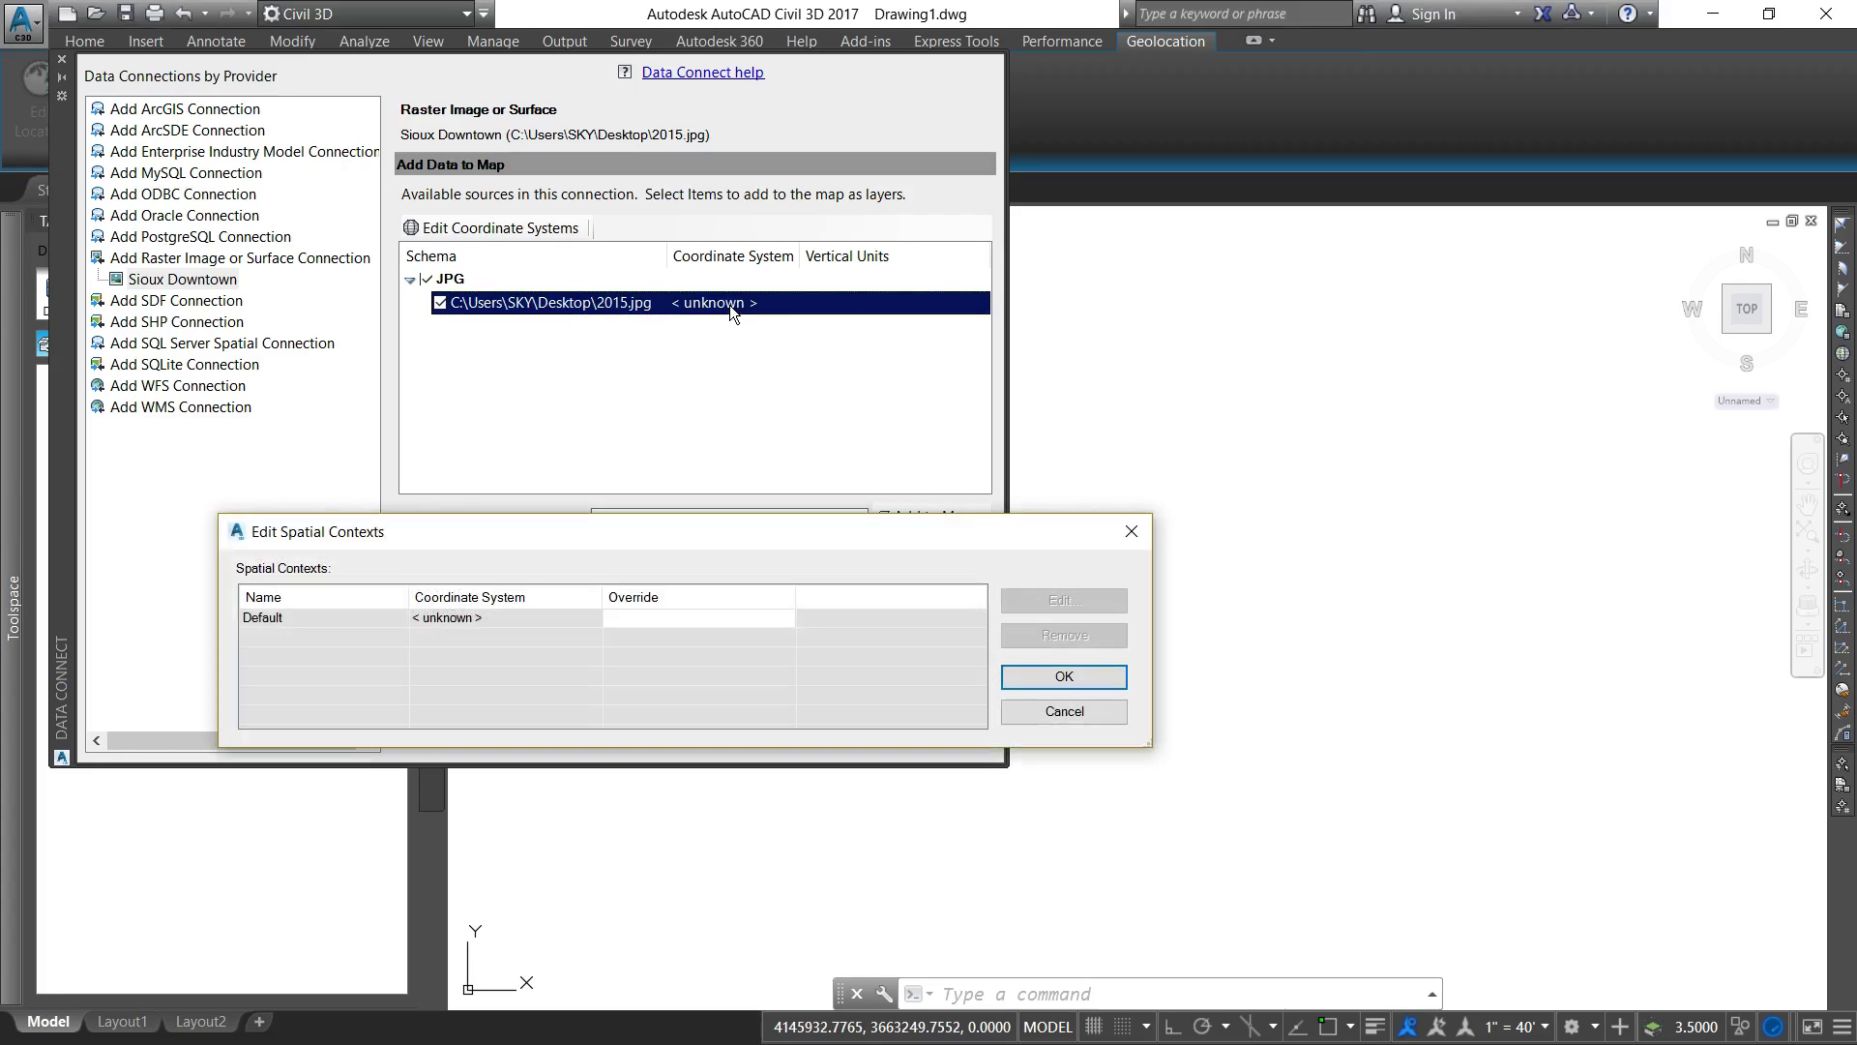
{"action": "left_click", "coordinate": [474, 620]}
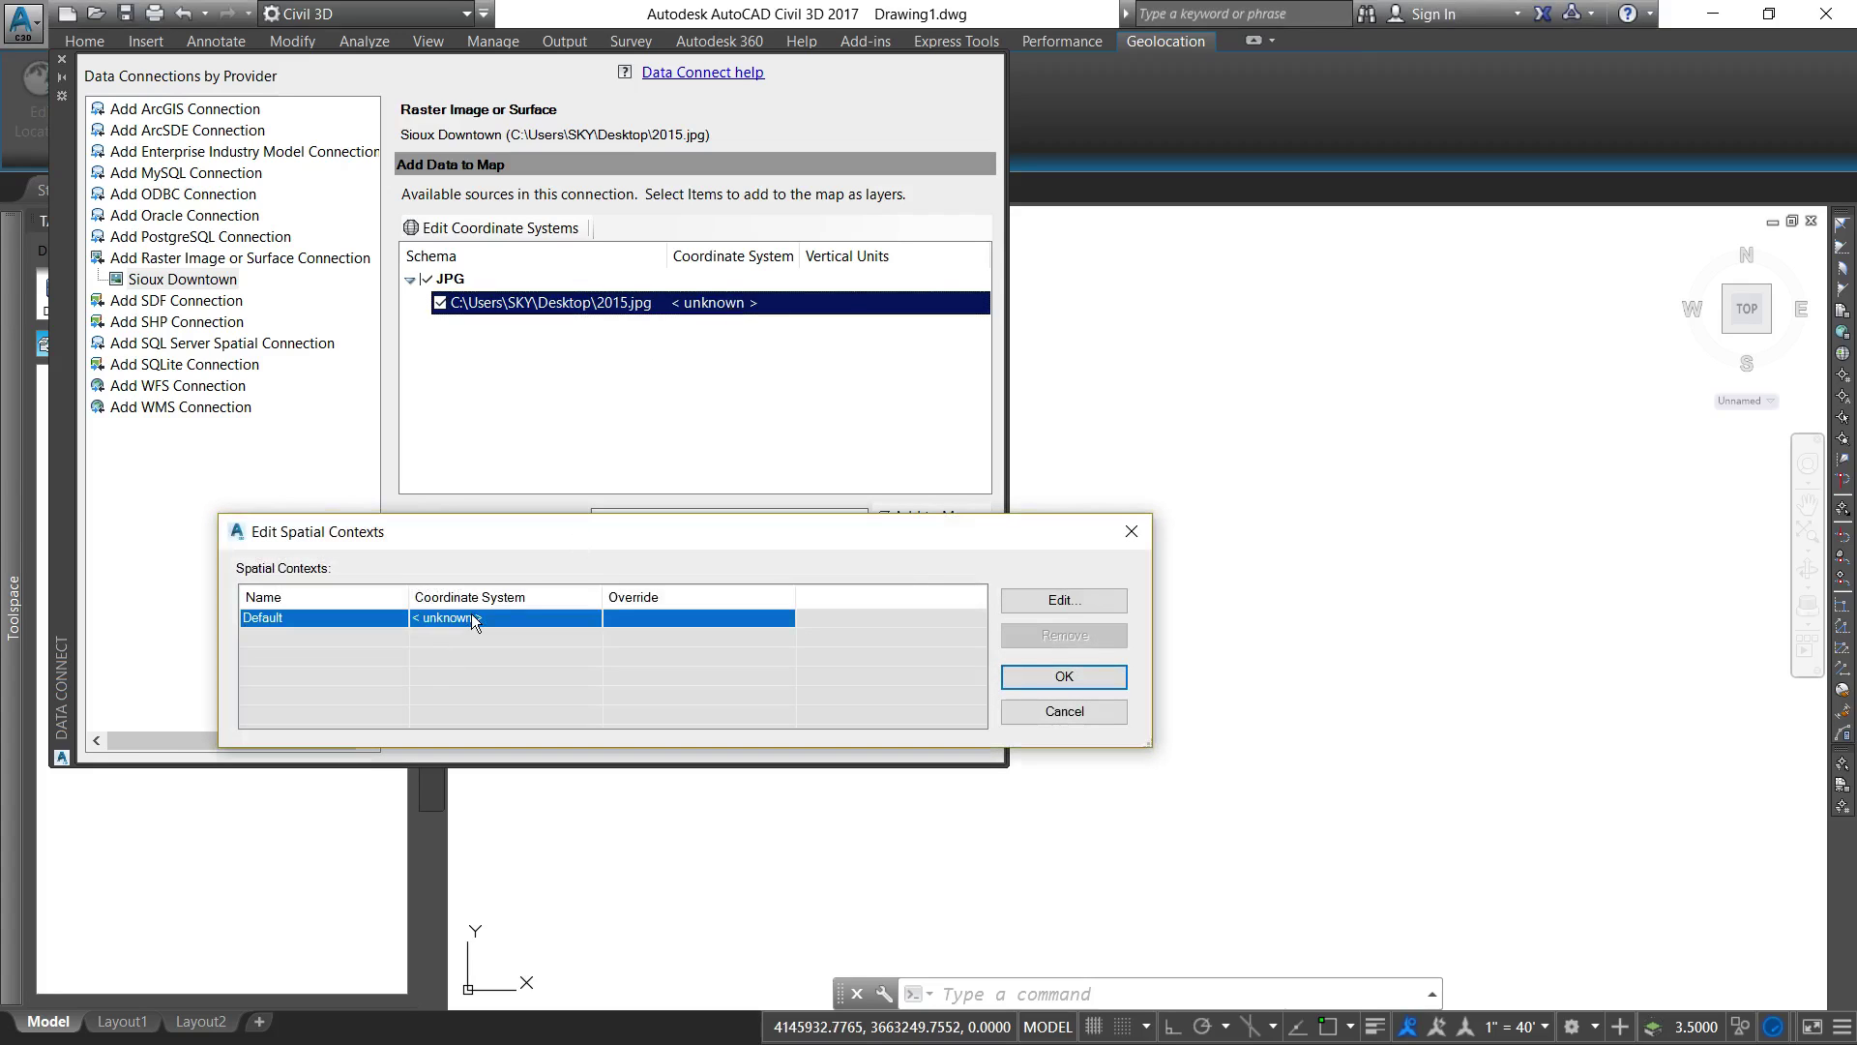
{"action": "left_click", "coordinate": [1037, 600]}
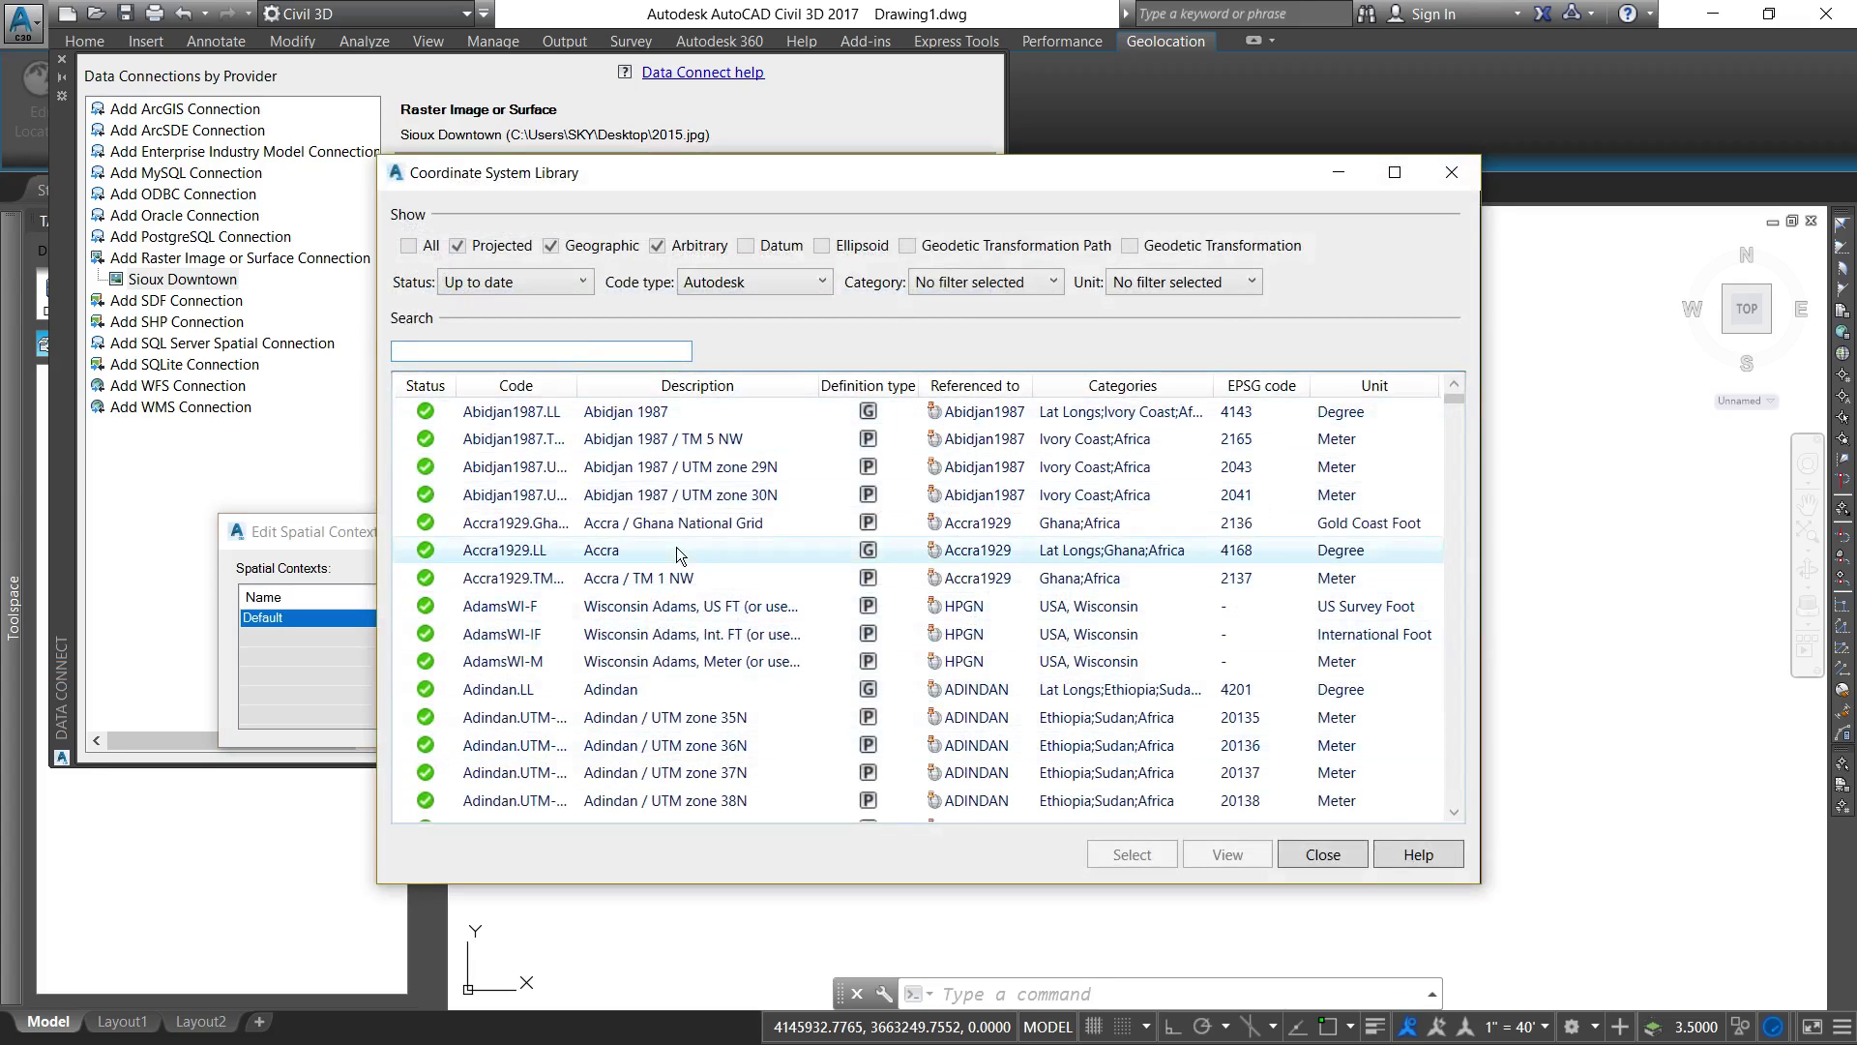
- Filter the Coordinate System Library to the UTM, NAD83 Datum category
{"action": "left_click", "coordinate": [1125, 283]}
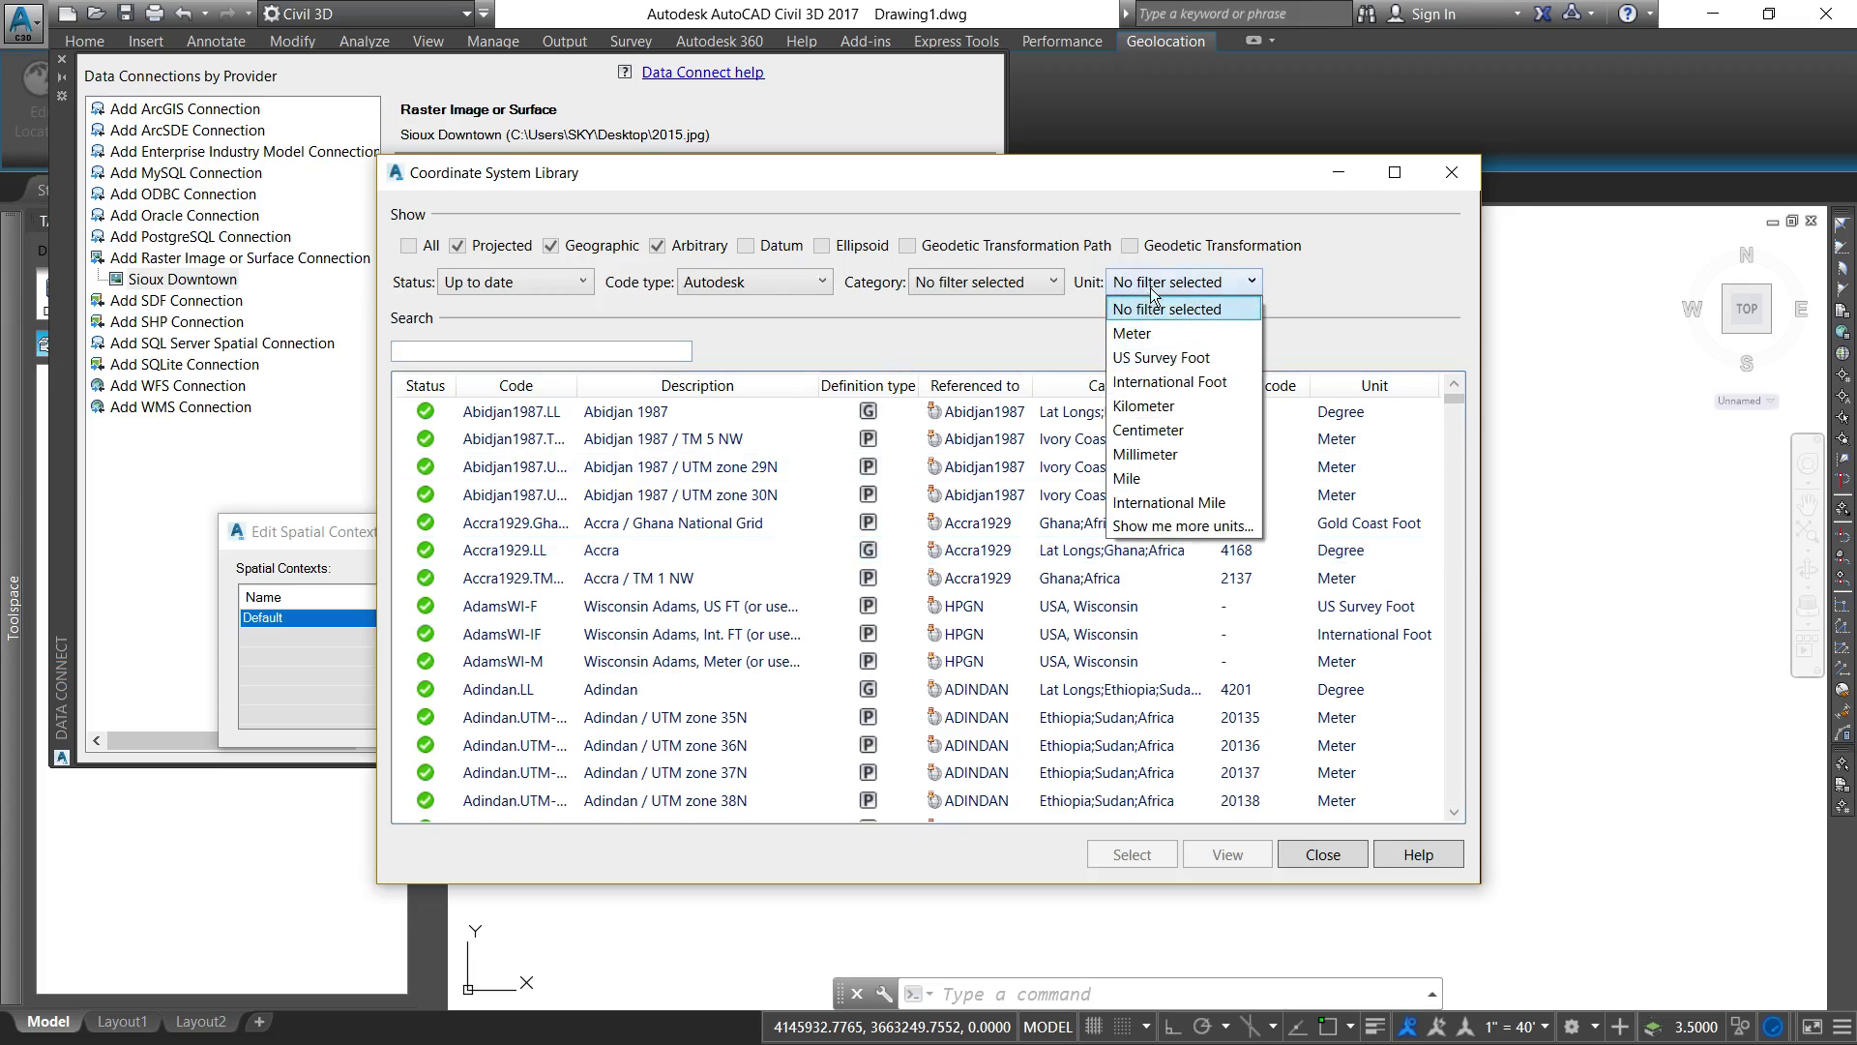
{"action": "left_click", "coordinate": [1028, 282]}
{"action": "left_click", "coordinate": [1023, 282]}
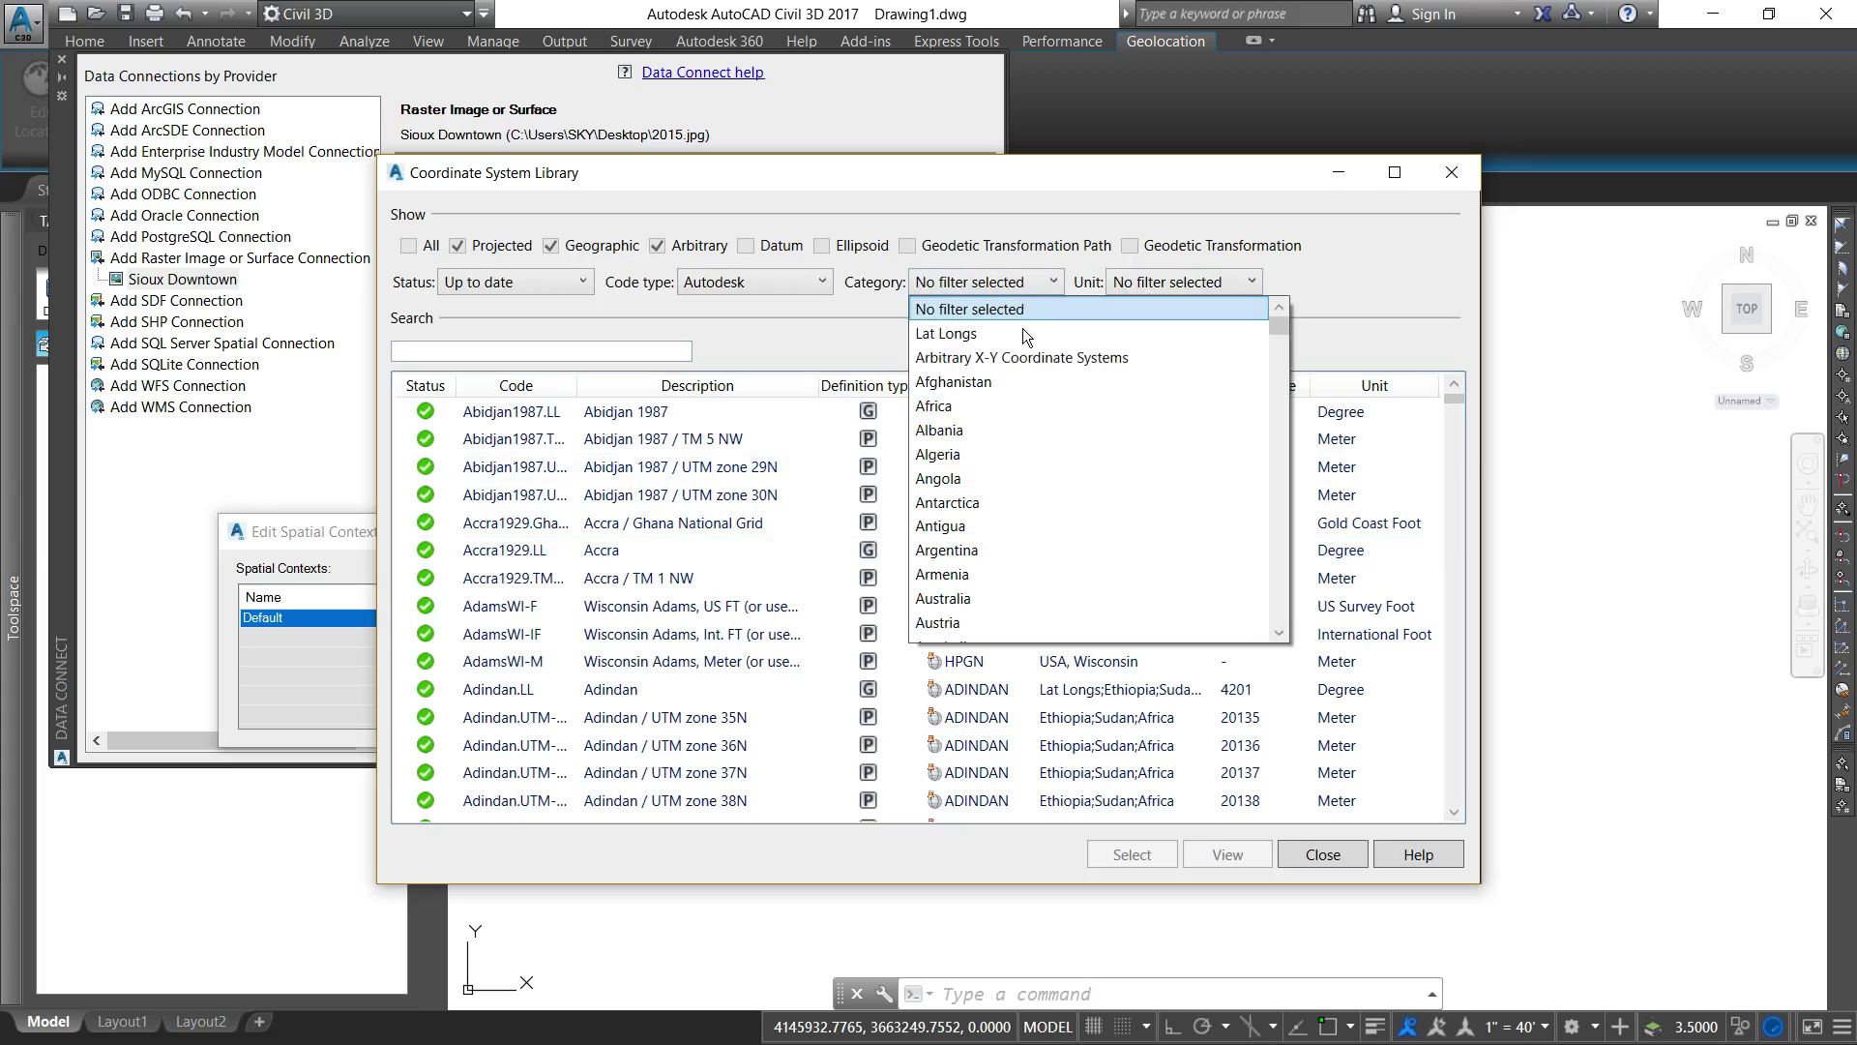
{"action": "key", "text": "u"}
{"action": "key", "text": "t"}
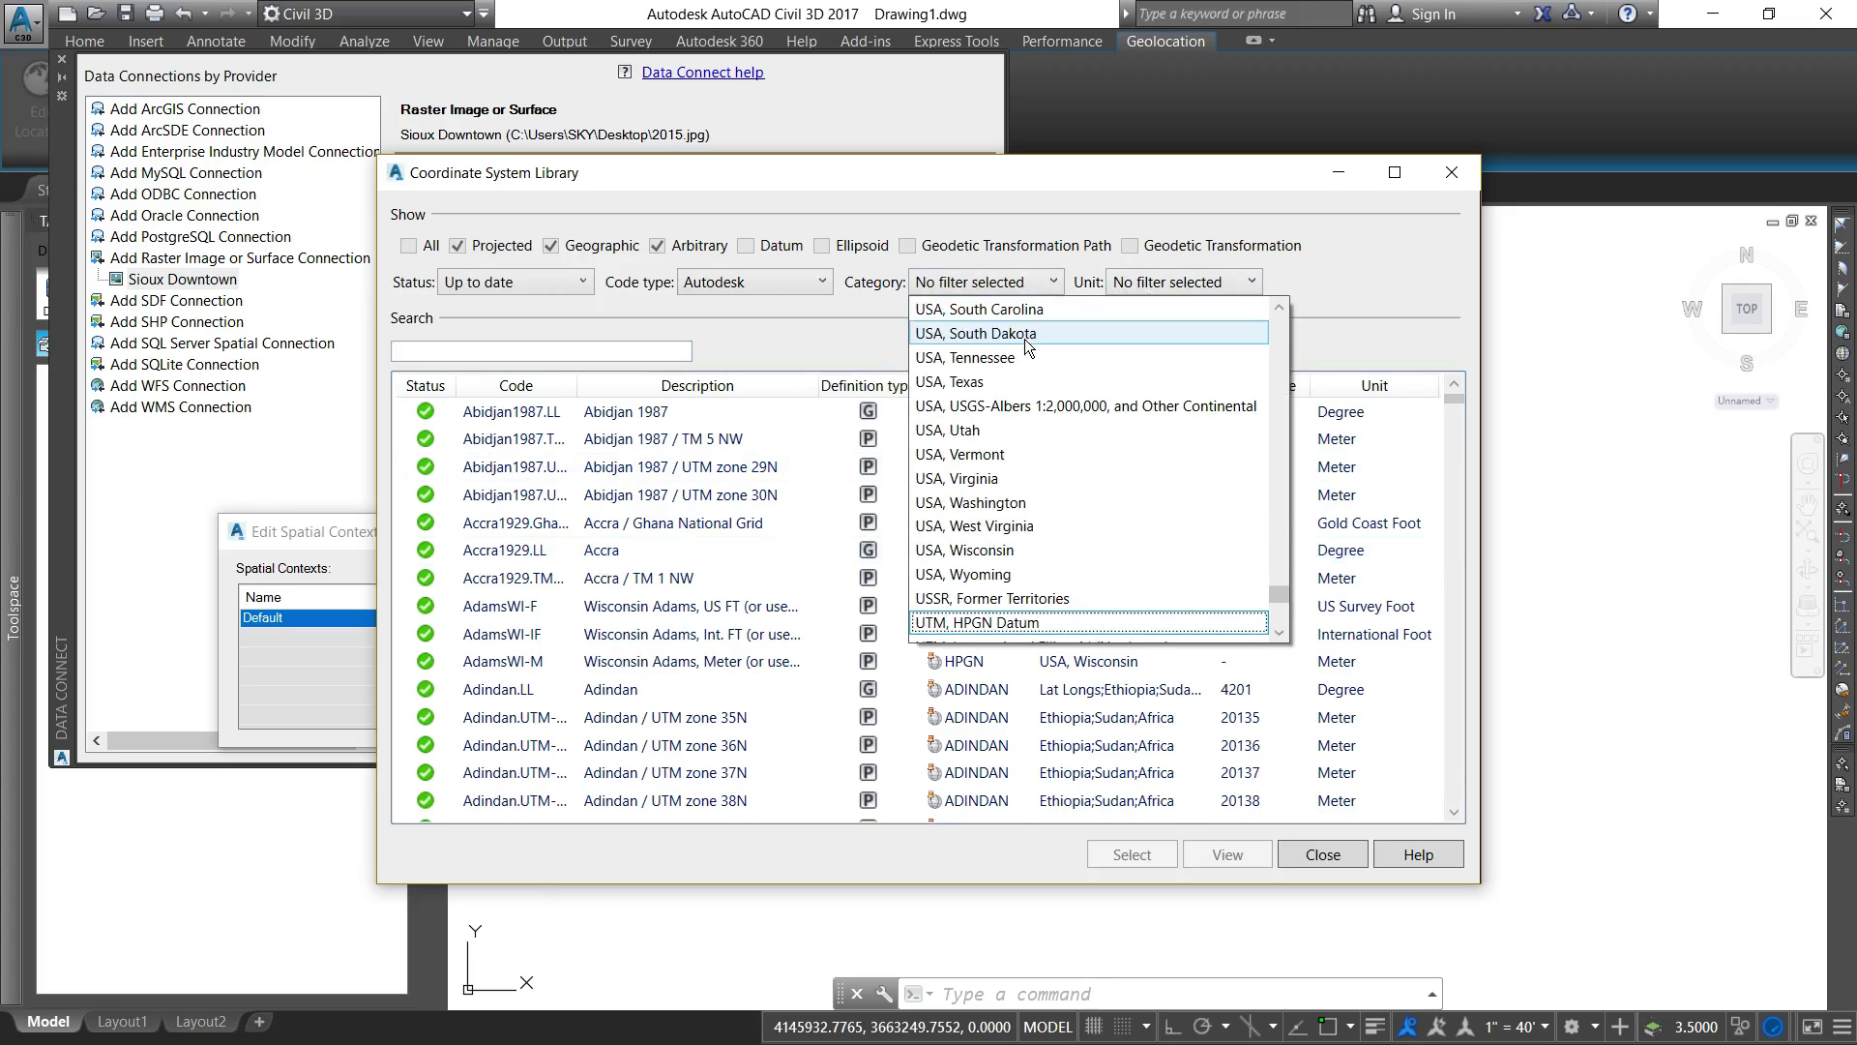
{"action": "left_click", "coordinate": [1279, 629]}
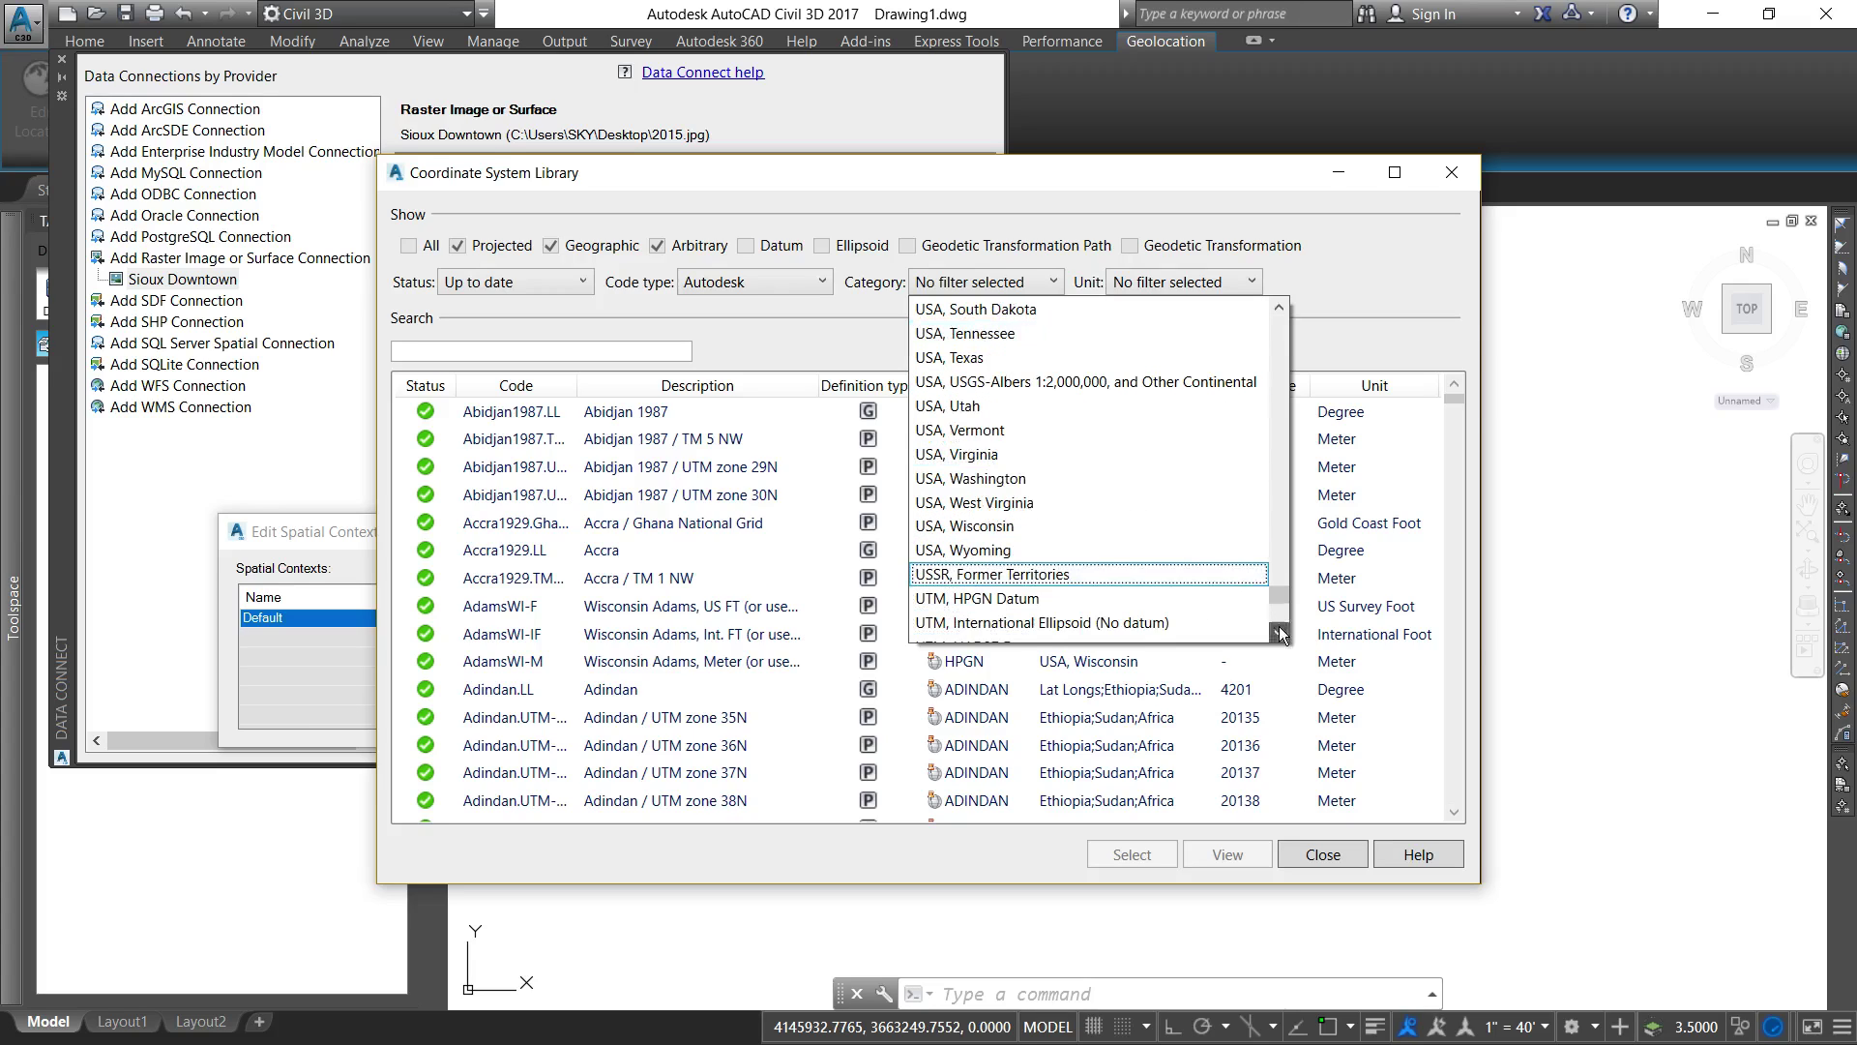
{"action": "left_click", "coordinate": [1279, 633]}
{"action": "left_click", "coordinate": [1279, 632]}
{"action": "left_click", "coordinate": [1279, 632]}
{"action": "left_click", "coordinate": [1278, 633]}
{"action": "left_click", "coordinate": [1279, 633]}
{"action": "left_click", "coordinate": [1279, 633]}
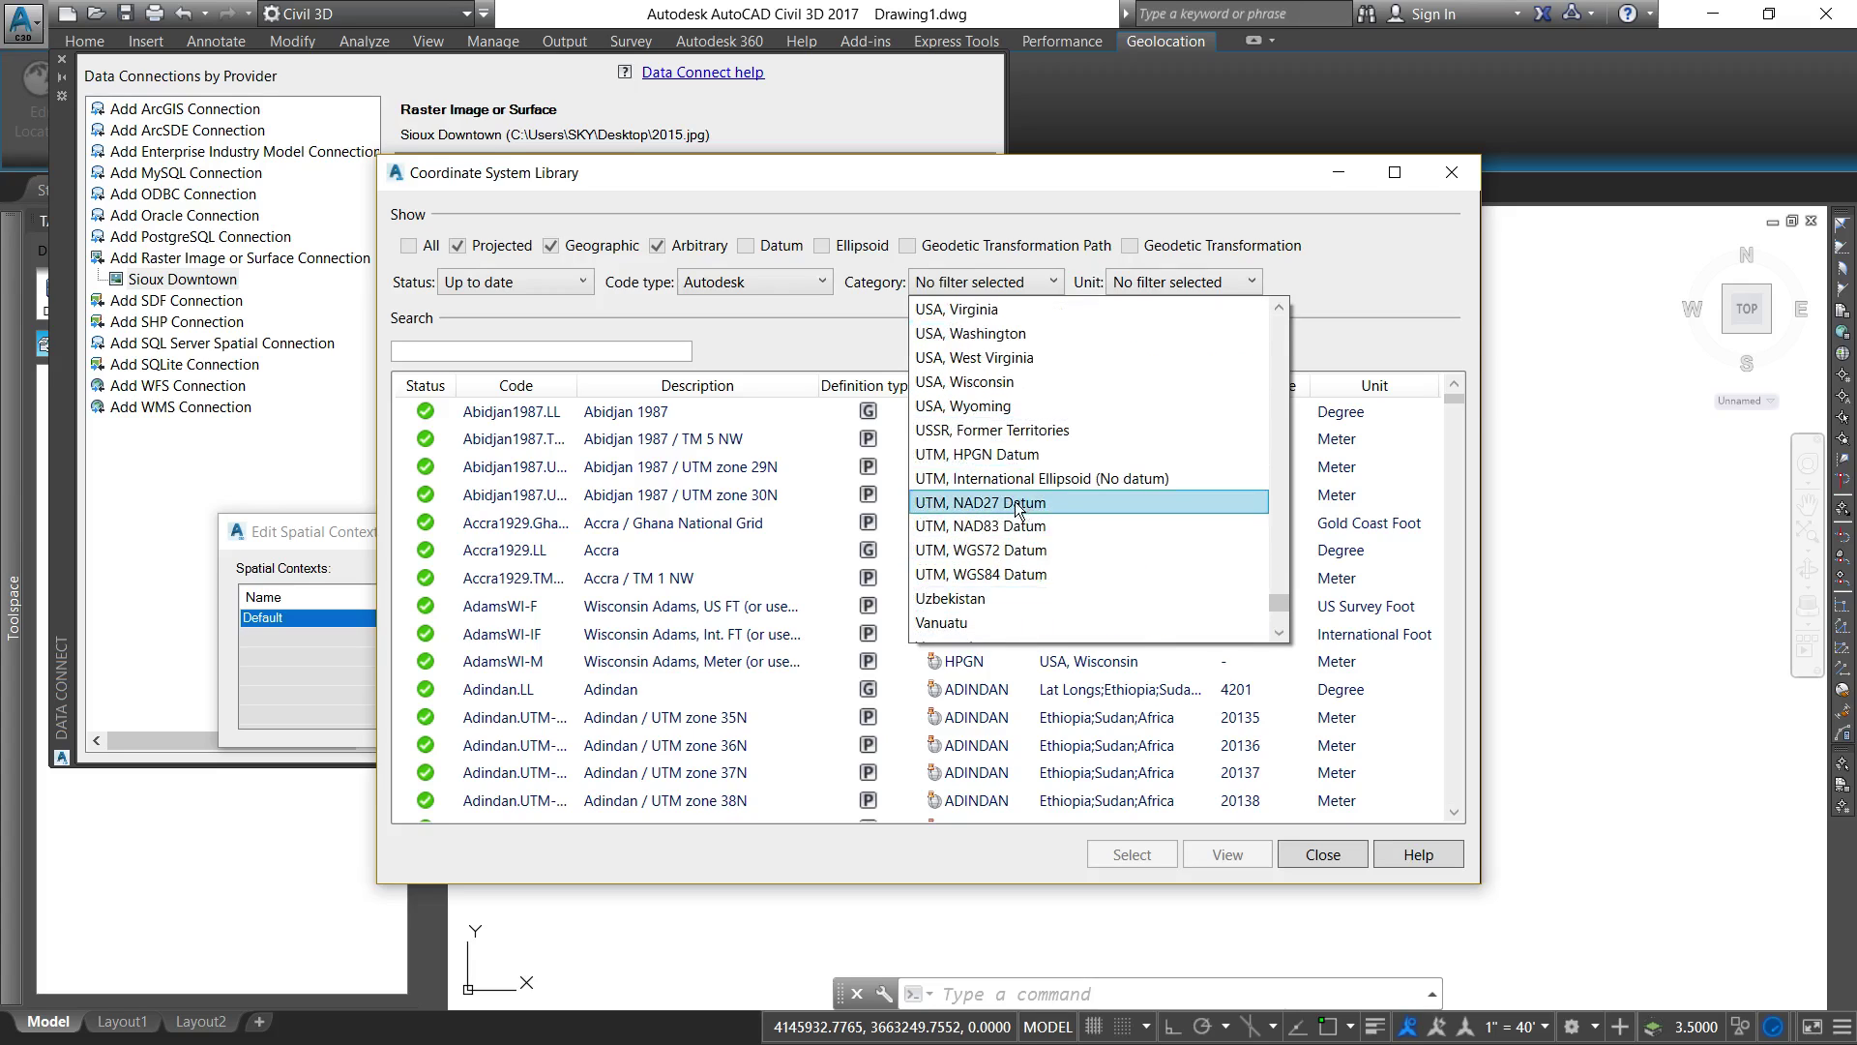
{"action": "left_click", "coordinate": [995, 528]}
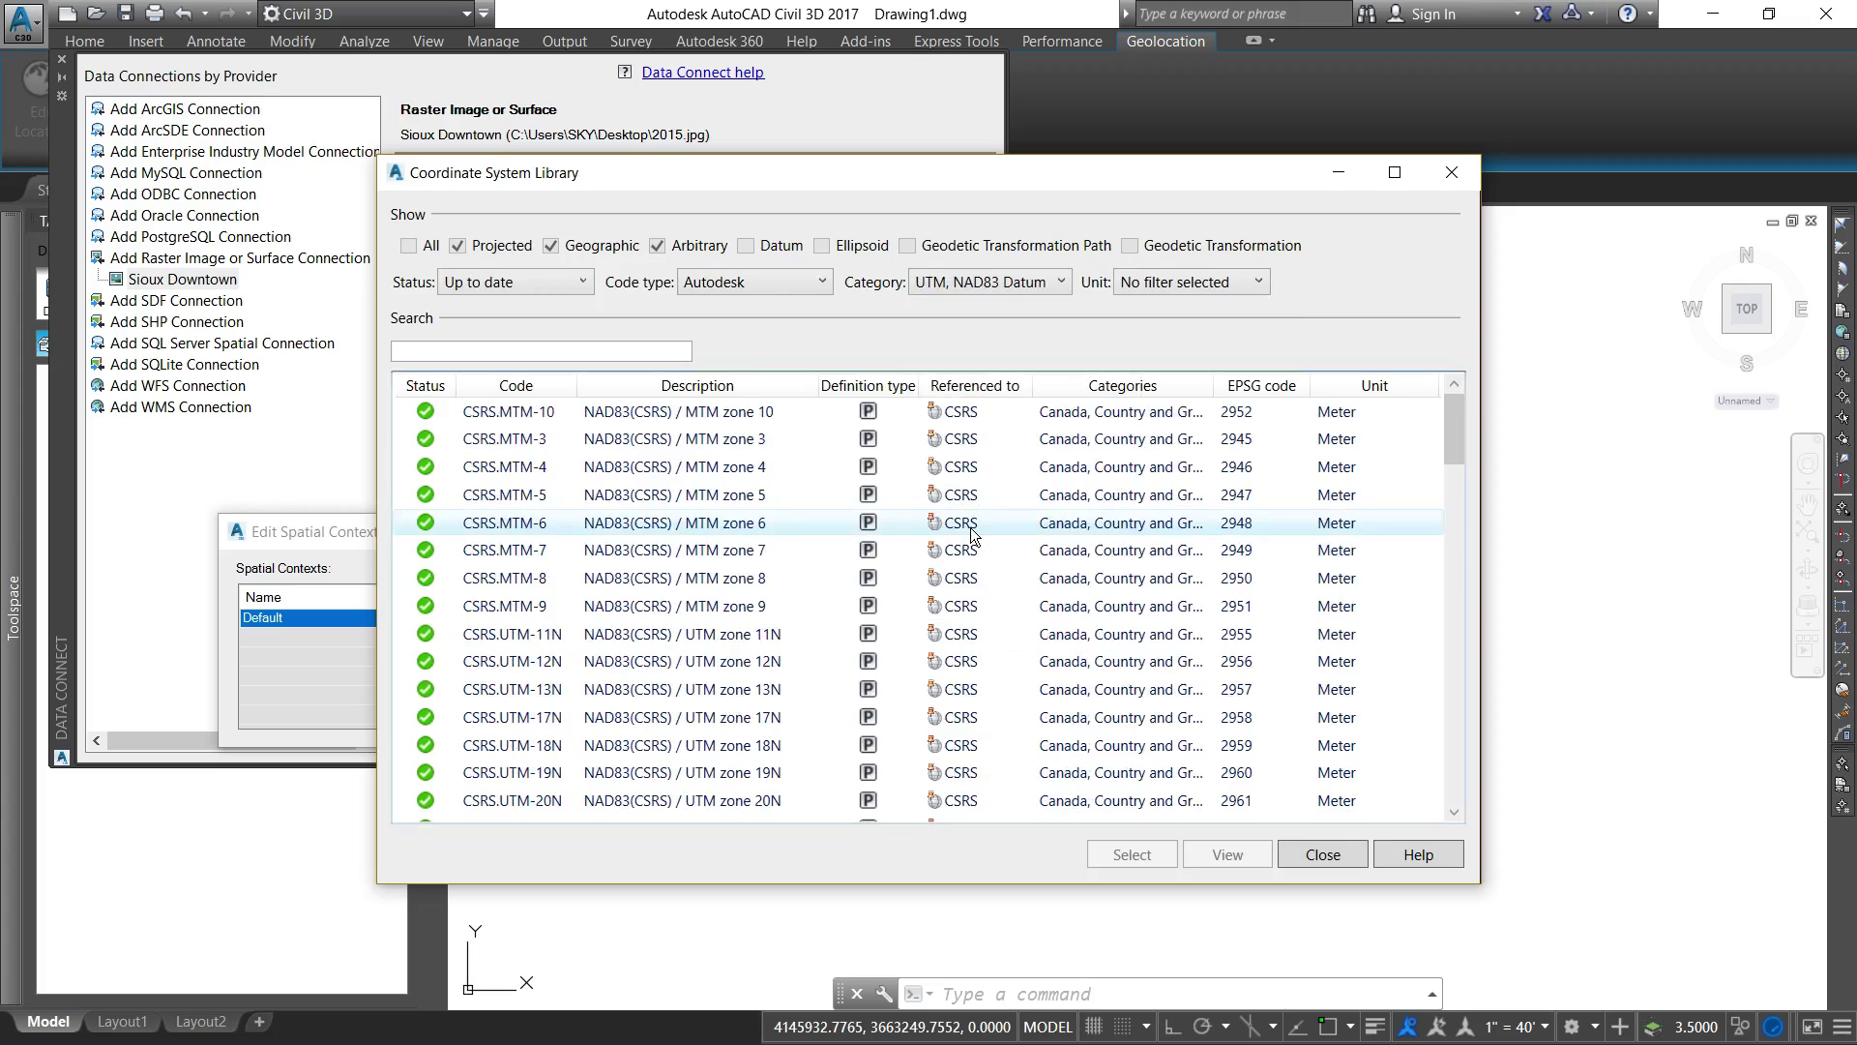
- Select UTM83-15 (Zone 15, Meter) in the coordinate system list
{"action": "scroll", "coordinate": [597, 555], "scroll_direction": "down", "scroll_amount": 20}
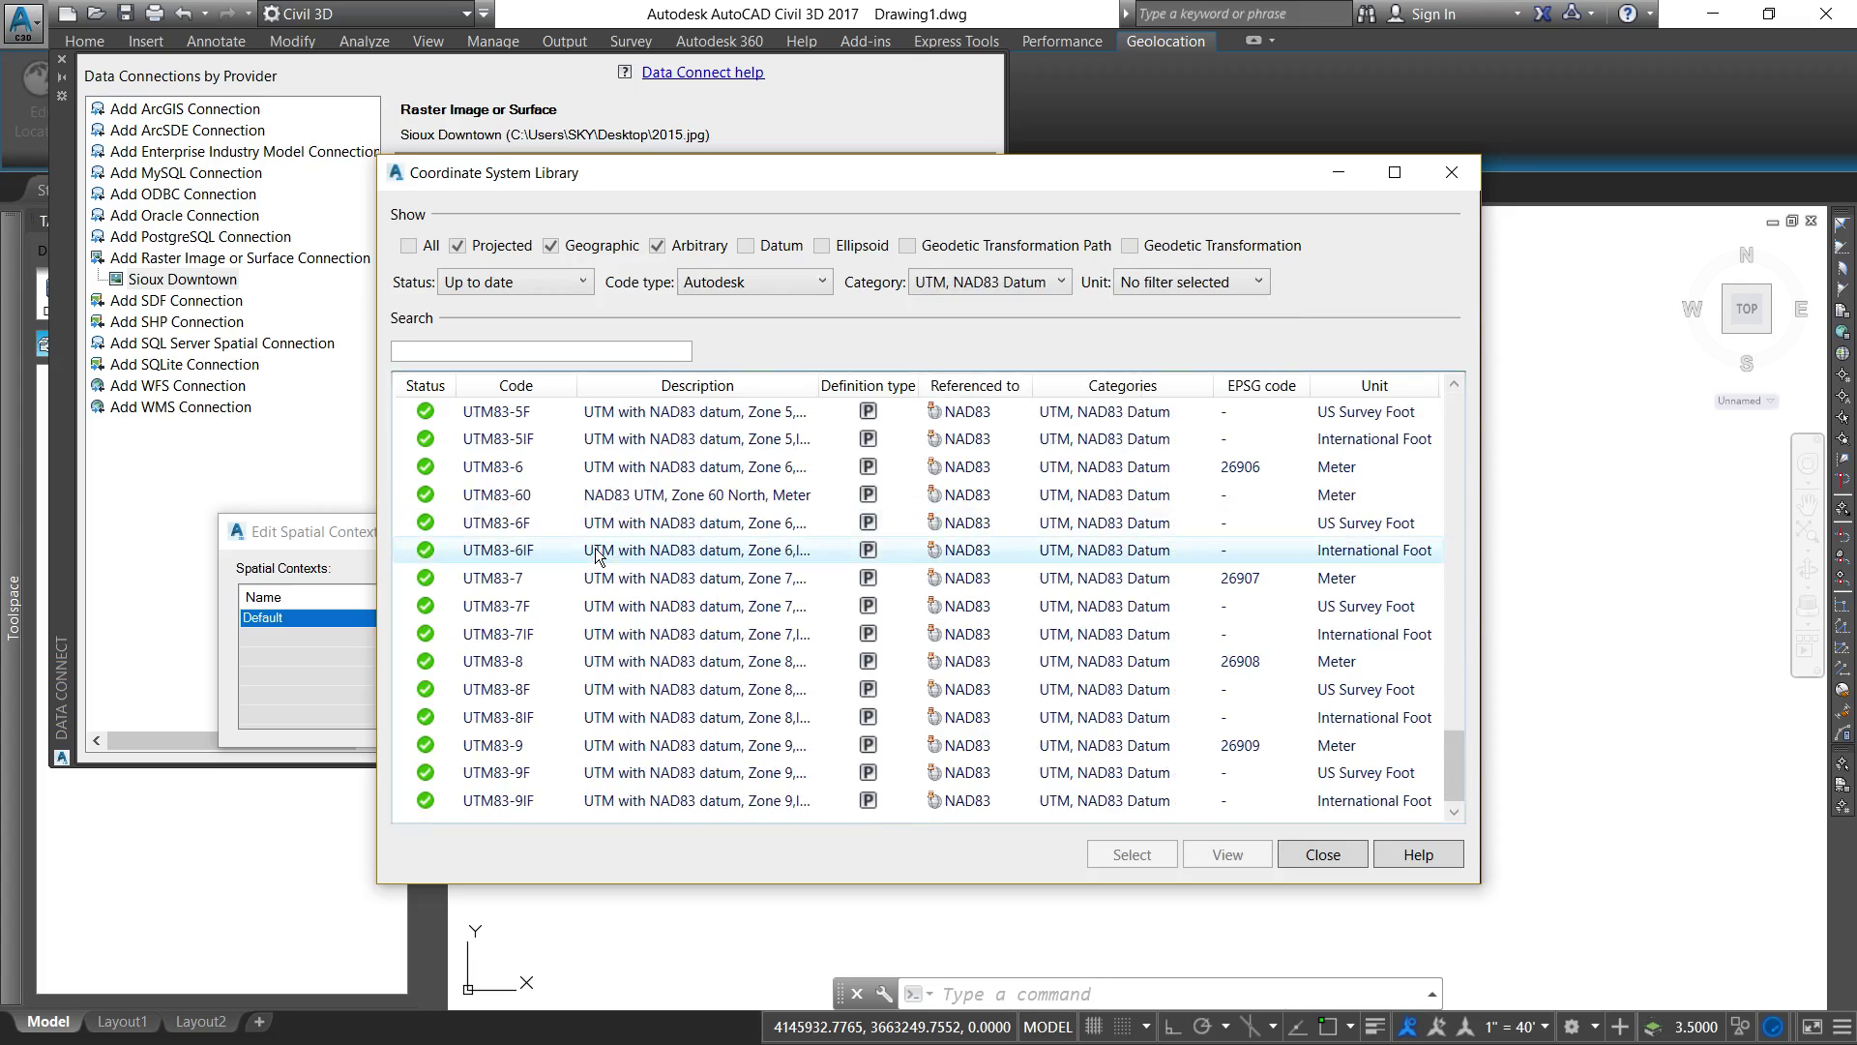
{"action": "scroll", "coordinate": [544, 681], "scroll_direction": "up", "scroll_amount": 20}
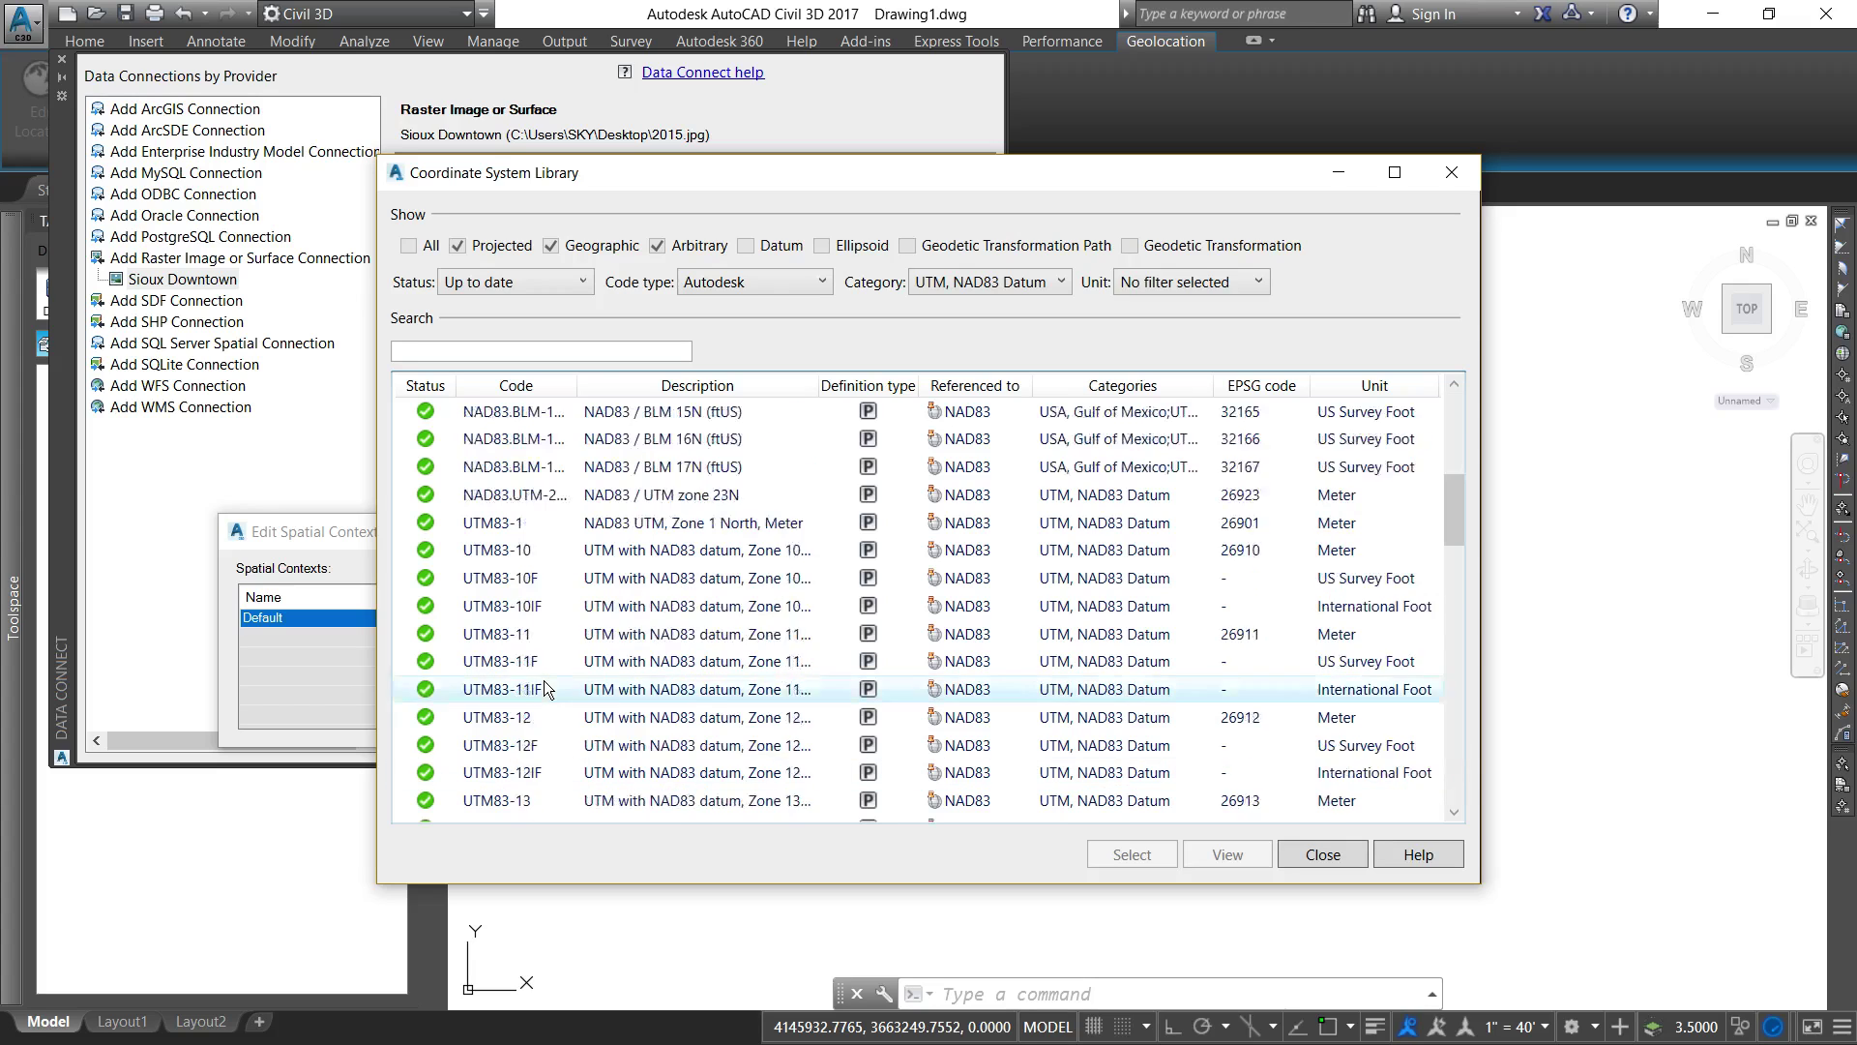
{"action": "scroll", "coordinate": [544, 681], "scroll_direction": "up", "scroll_amount": 5}
{"action": "scroll", "coordinate": [546, 689], "scroll_direction": "down", "scroll_amount": 10}
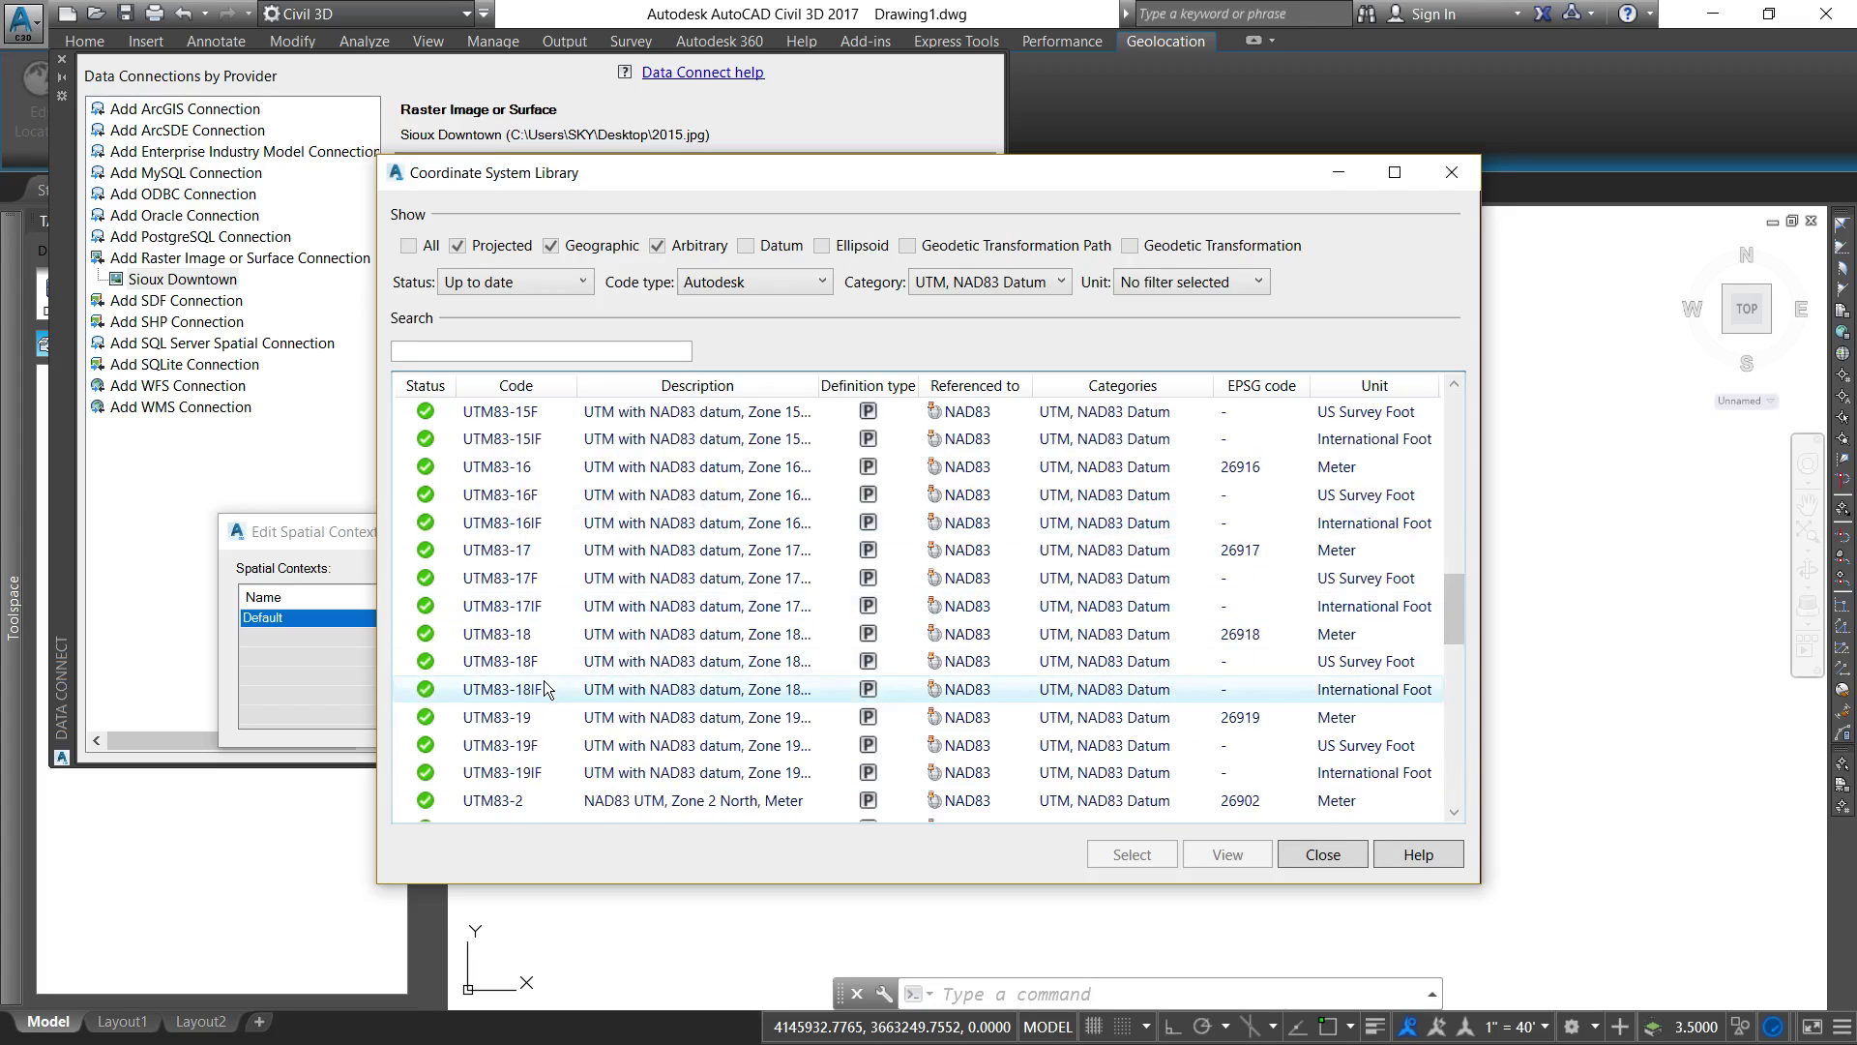
{"action": "left_click", "coordinate": [524, 422]}
{"action": "key", "text": "Up"}
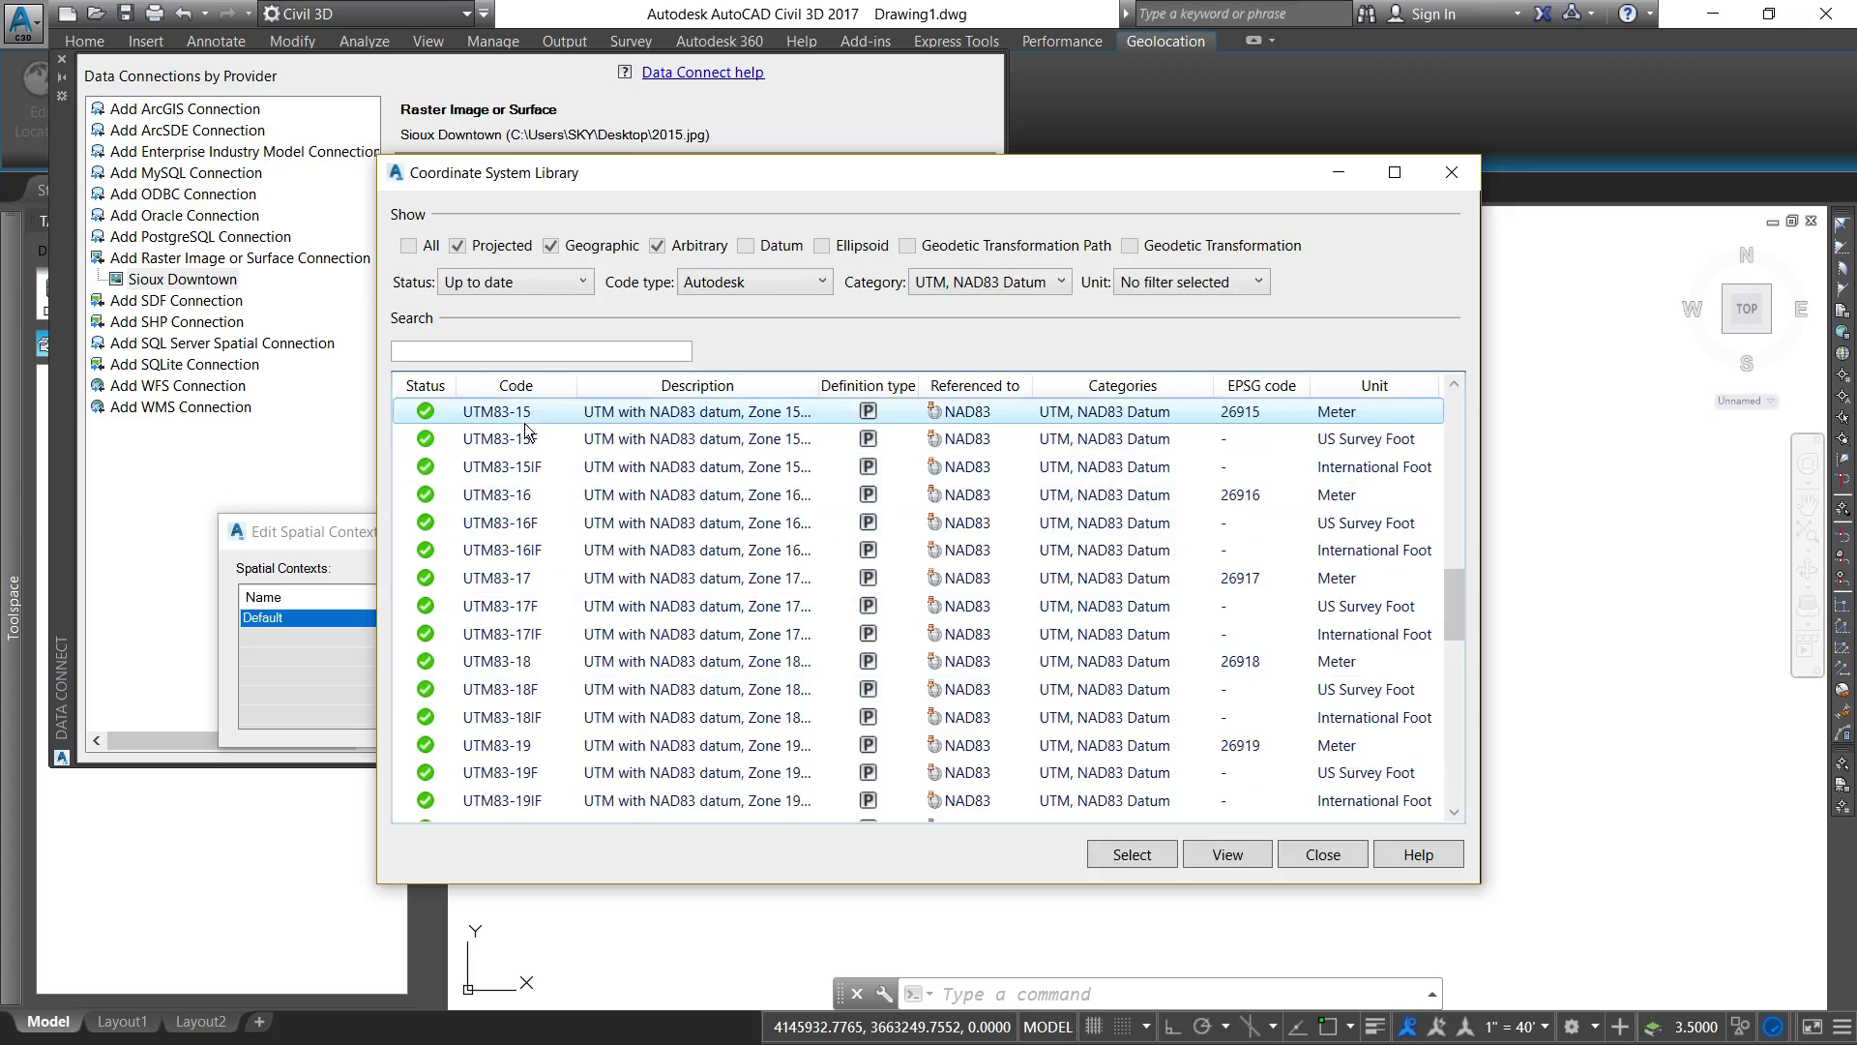
{"action": "key", "text": "Up"}
{"action": "key", "text": "Down"}
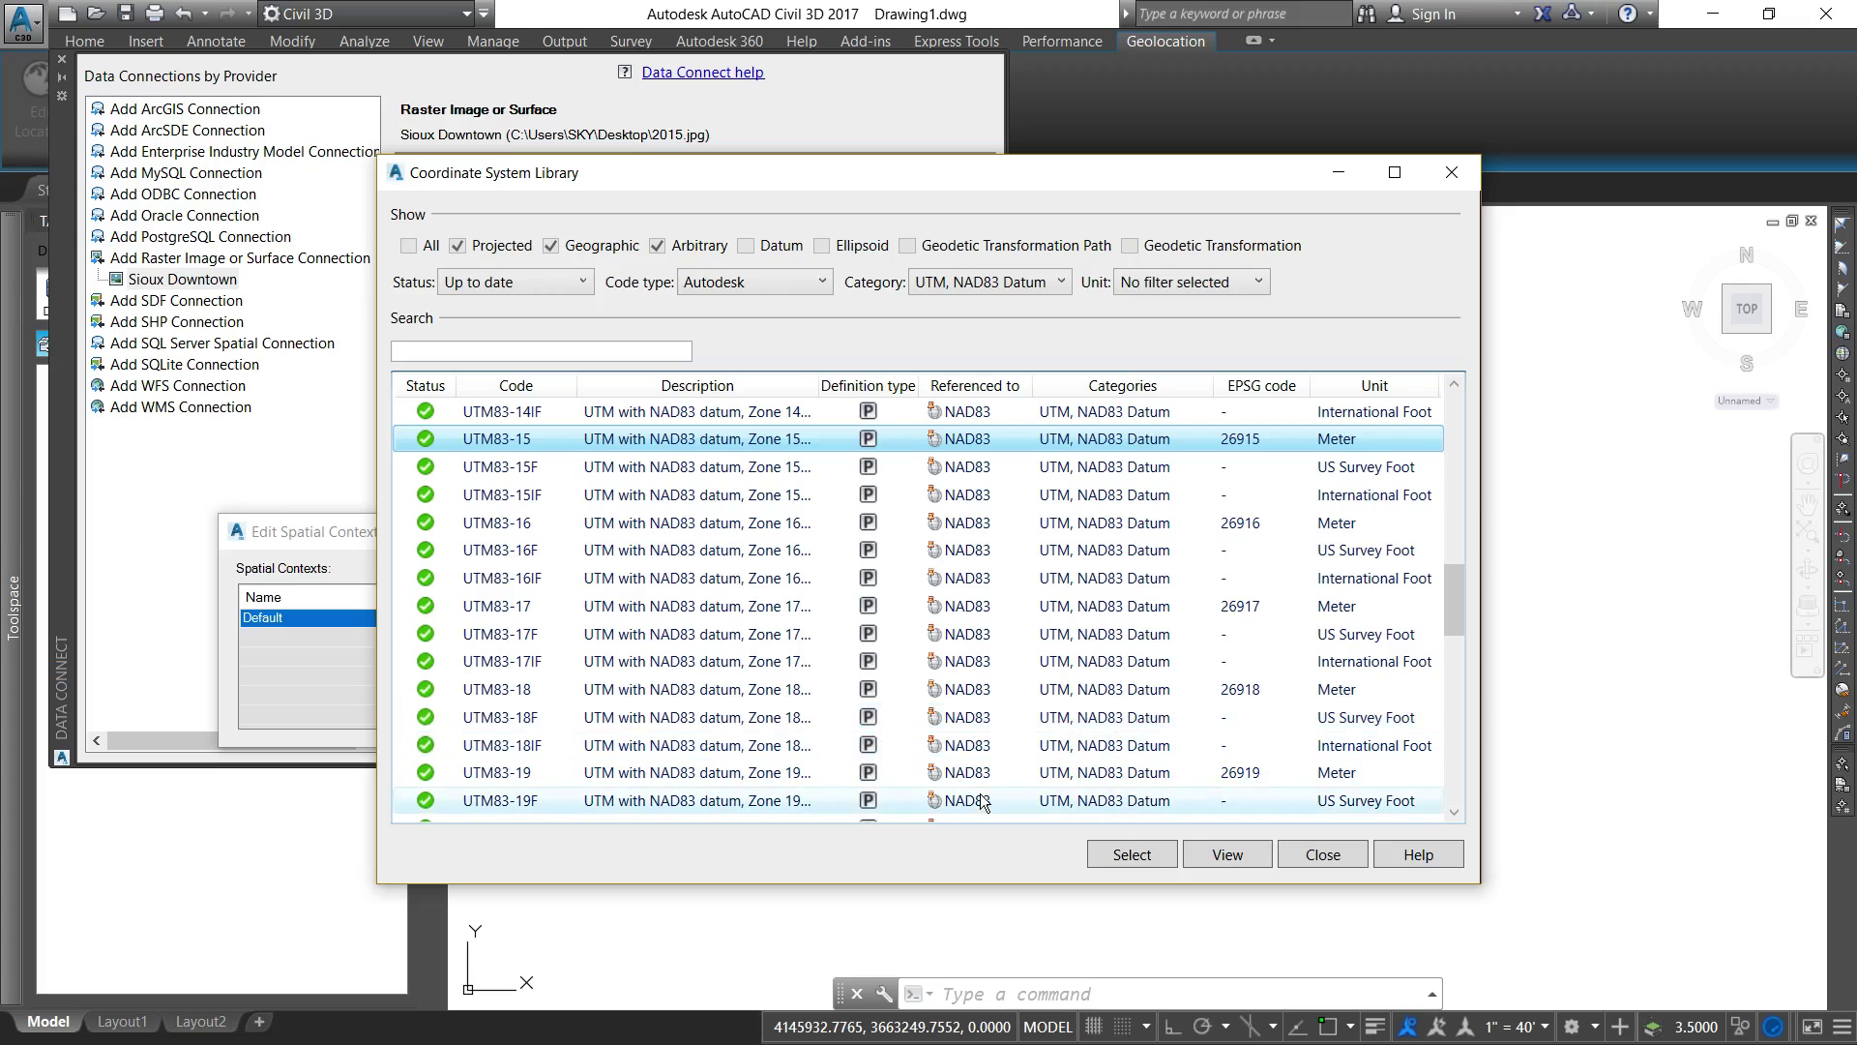
- Confirm UTM83-15 as the Default context override and add 2015.jpg to the map
{"action": "left_click", "coordinate": [1120, 854]}
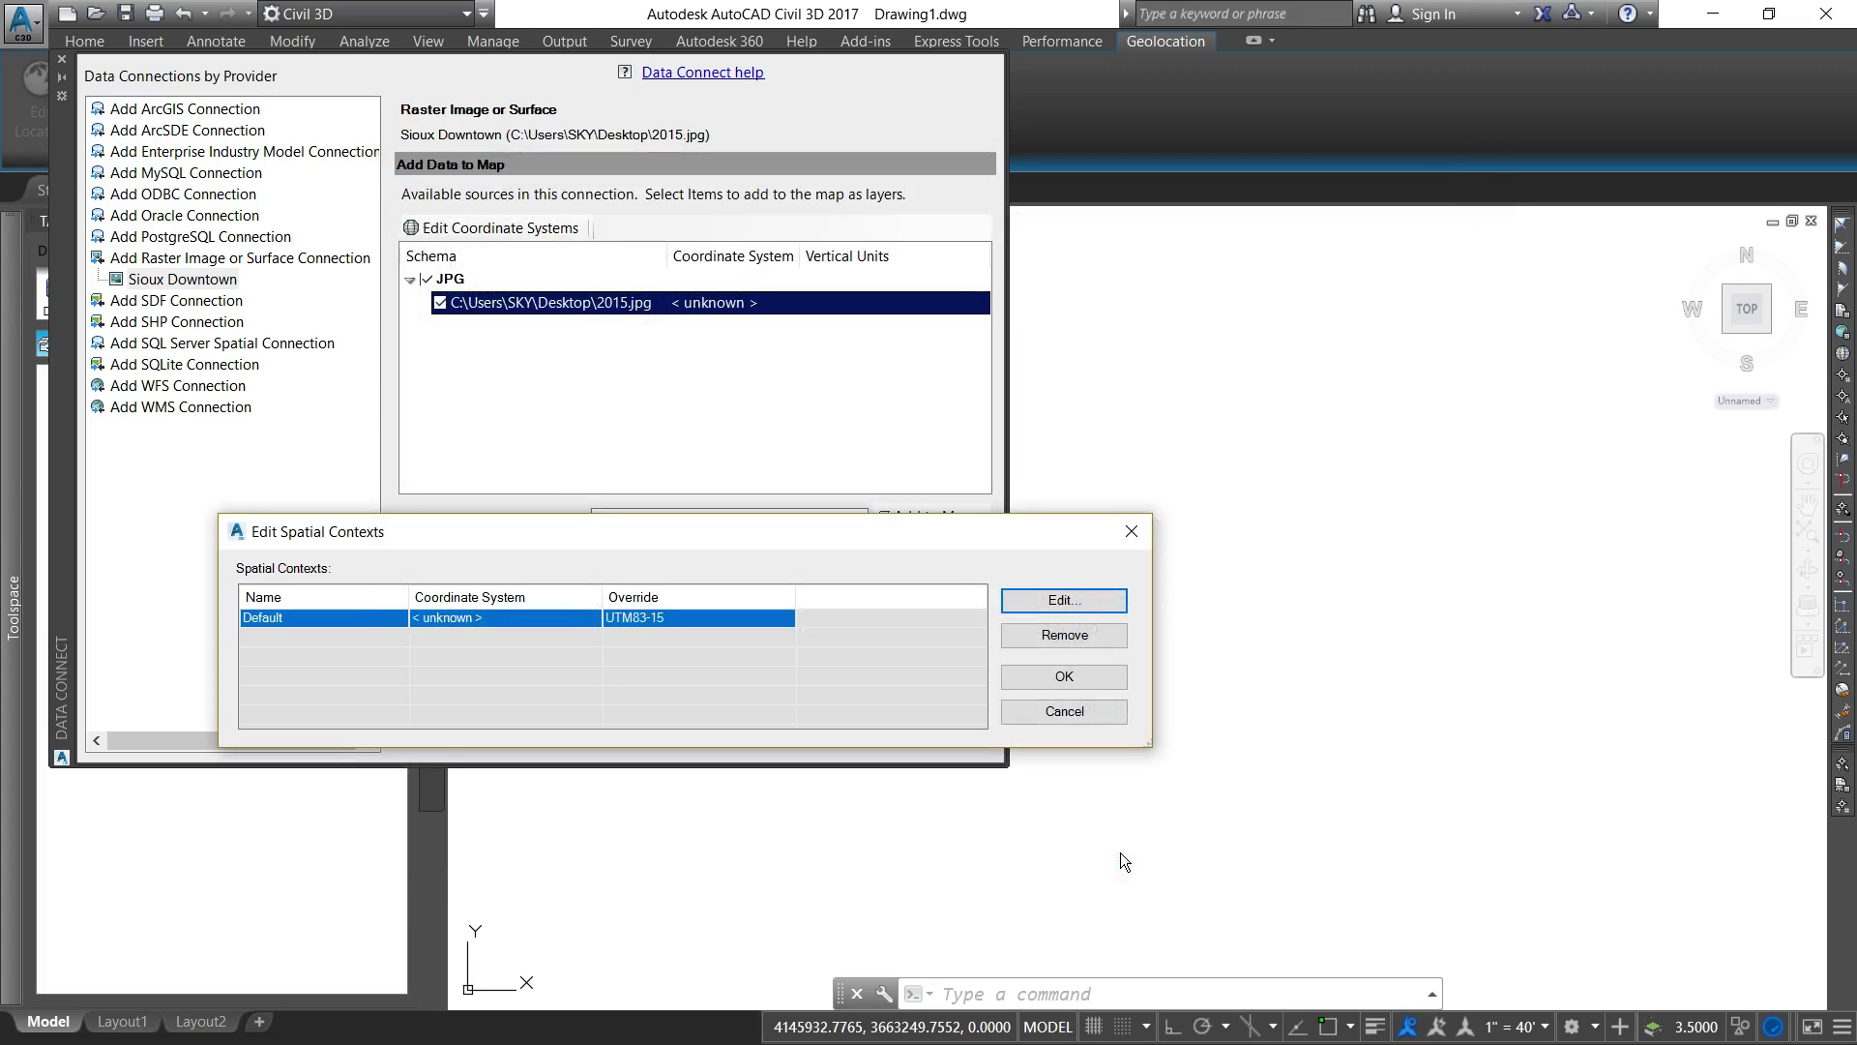
{"action": "left_click", "coordinate": [1062, 677]}
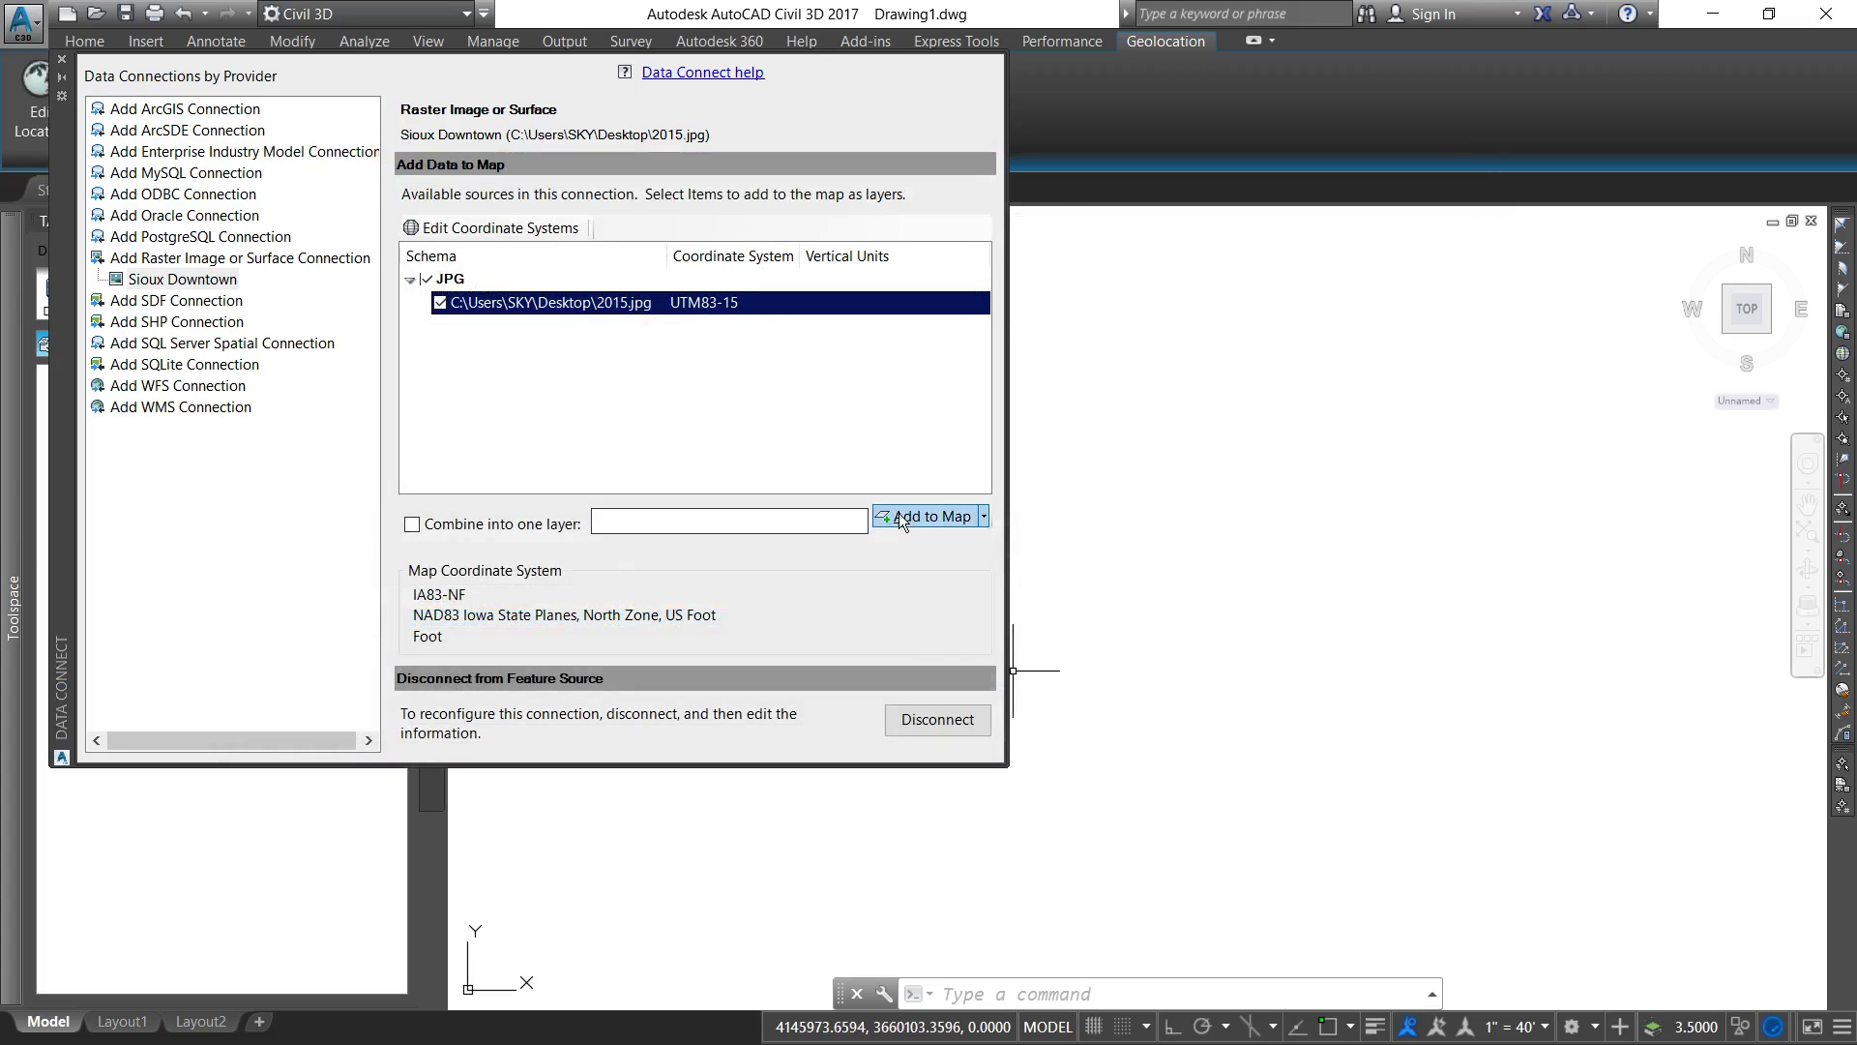
{"action": "left_click", "coordinate": [897, 514]}
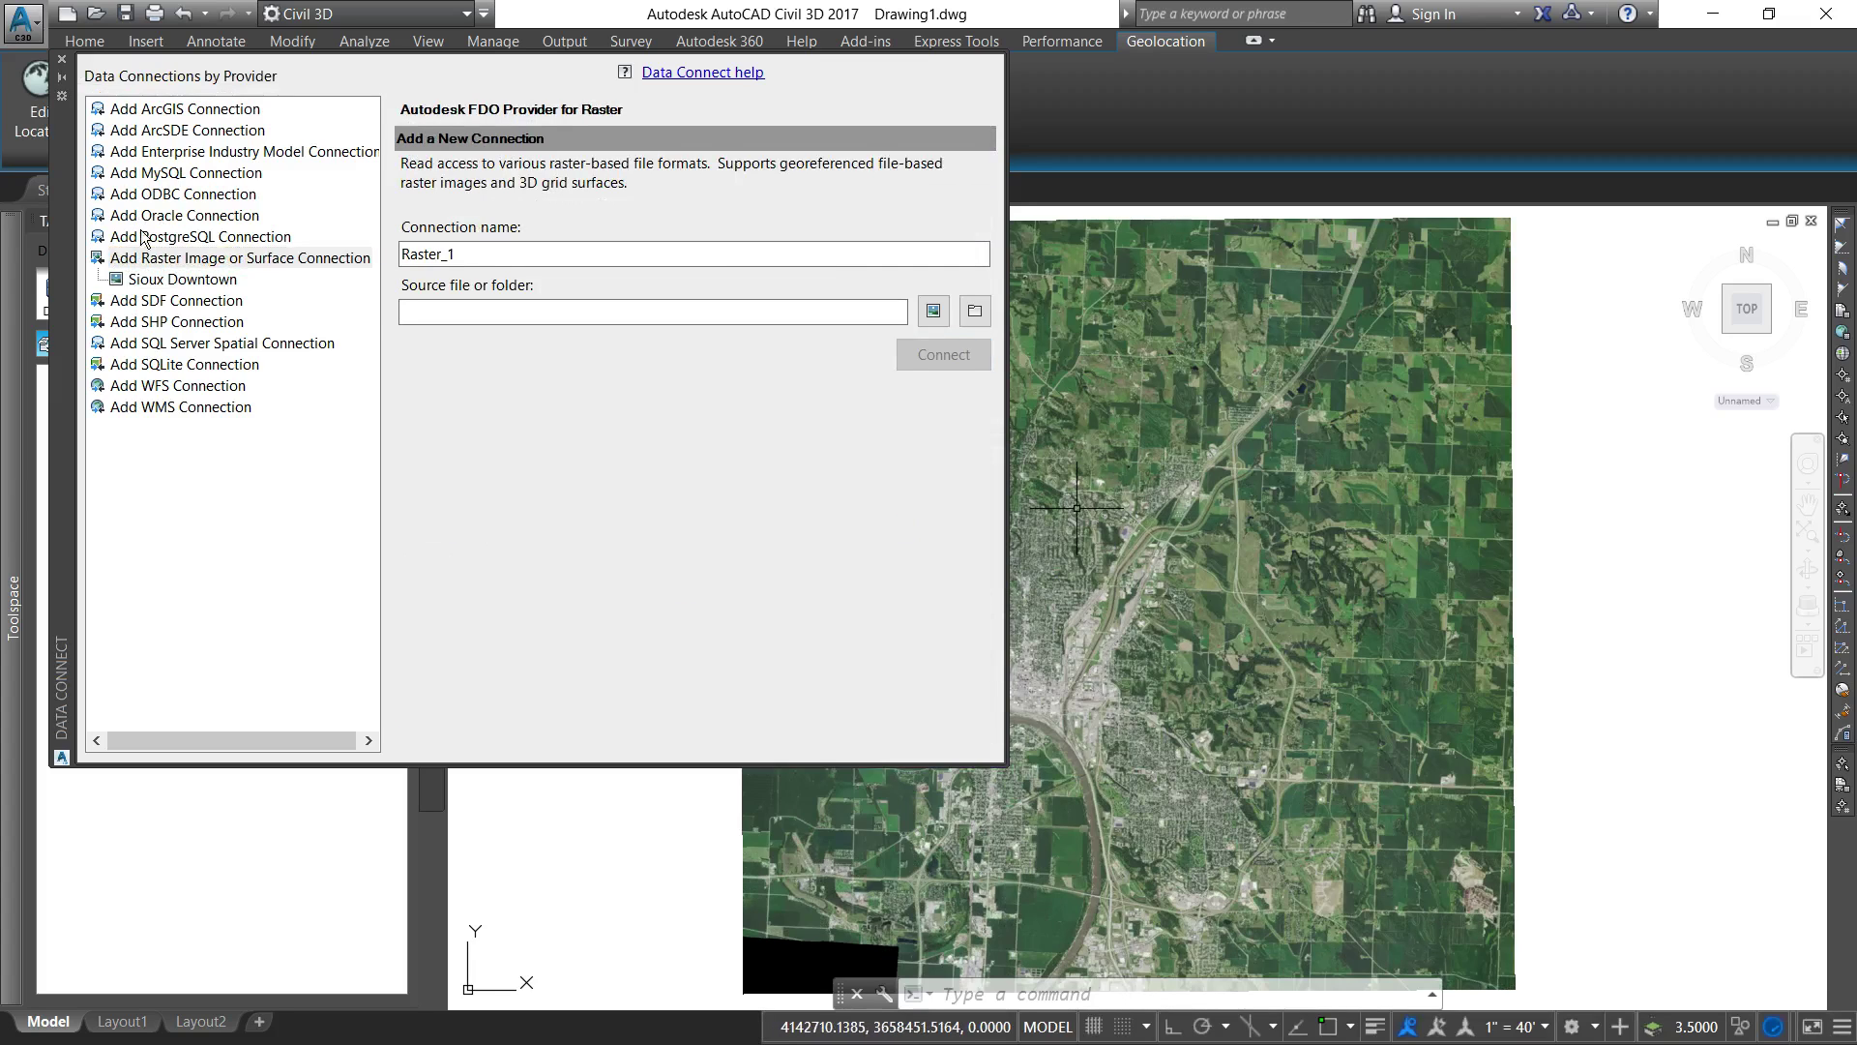
- Review the Sioux Downtown connection, close Data Connect, and select the 2015 (1) raster layer
{"action": "left_click", "coordinate": [180, 277]}
{"action": "right_click", "coordinate": [151, 279]}
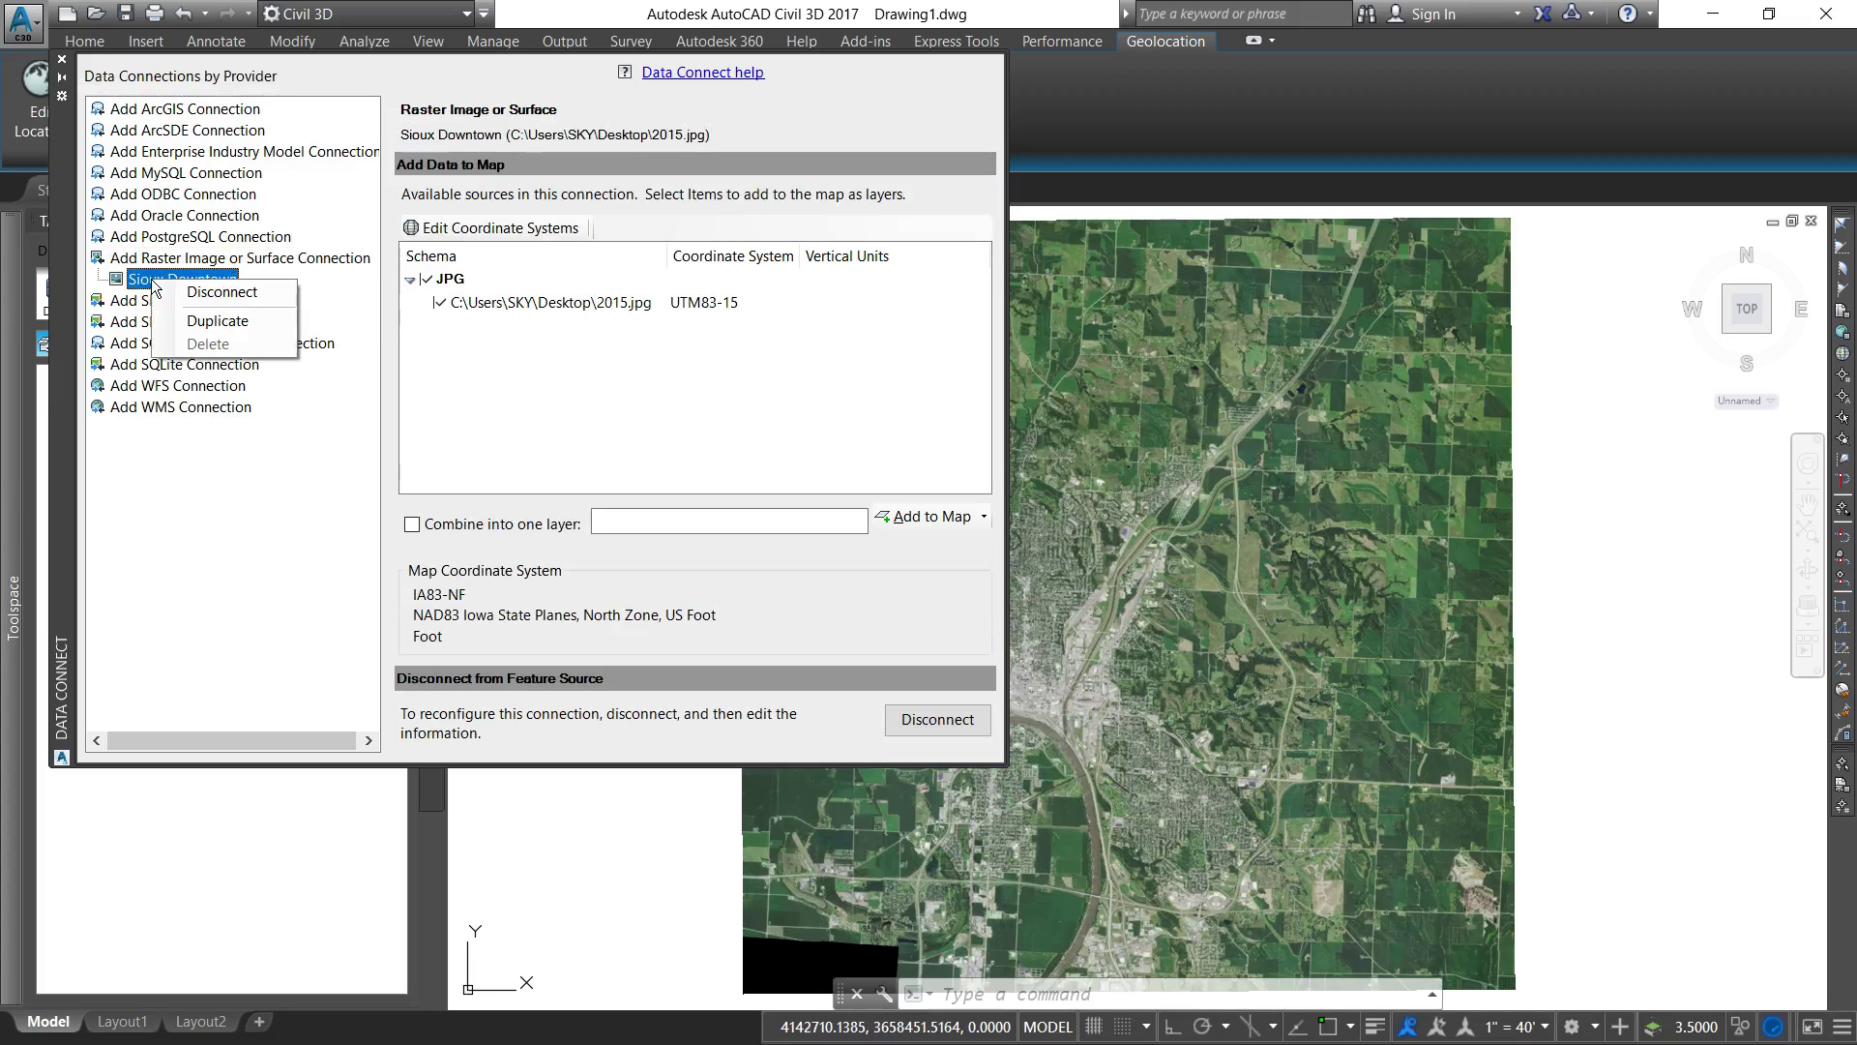
{"action": "key", "text": "Escape"}
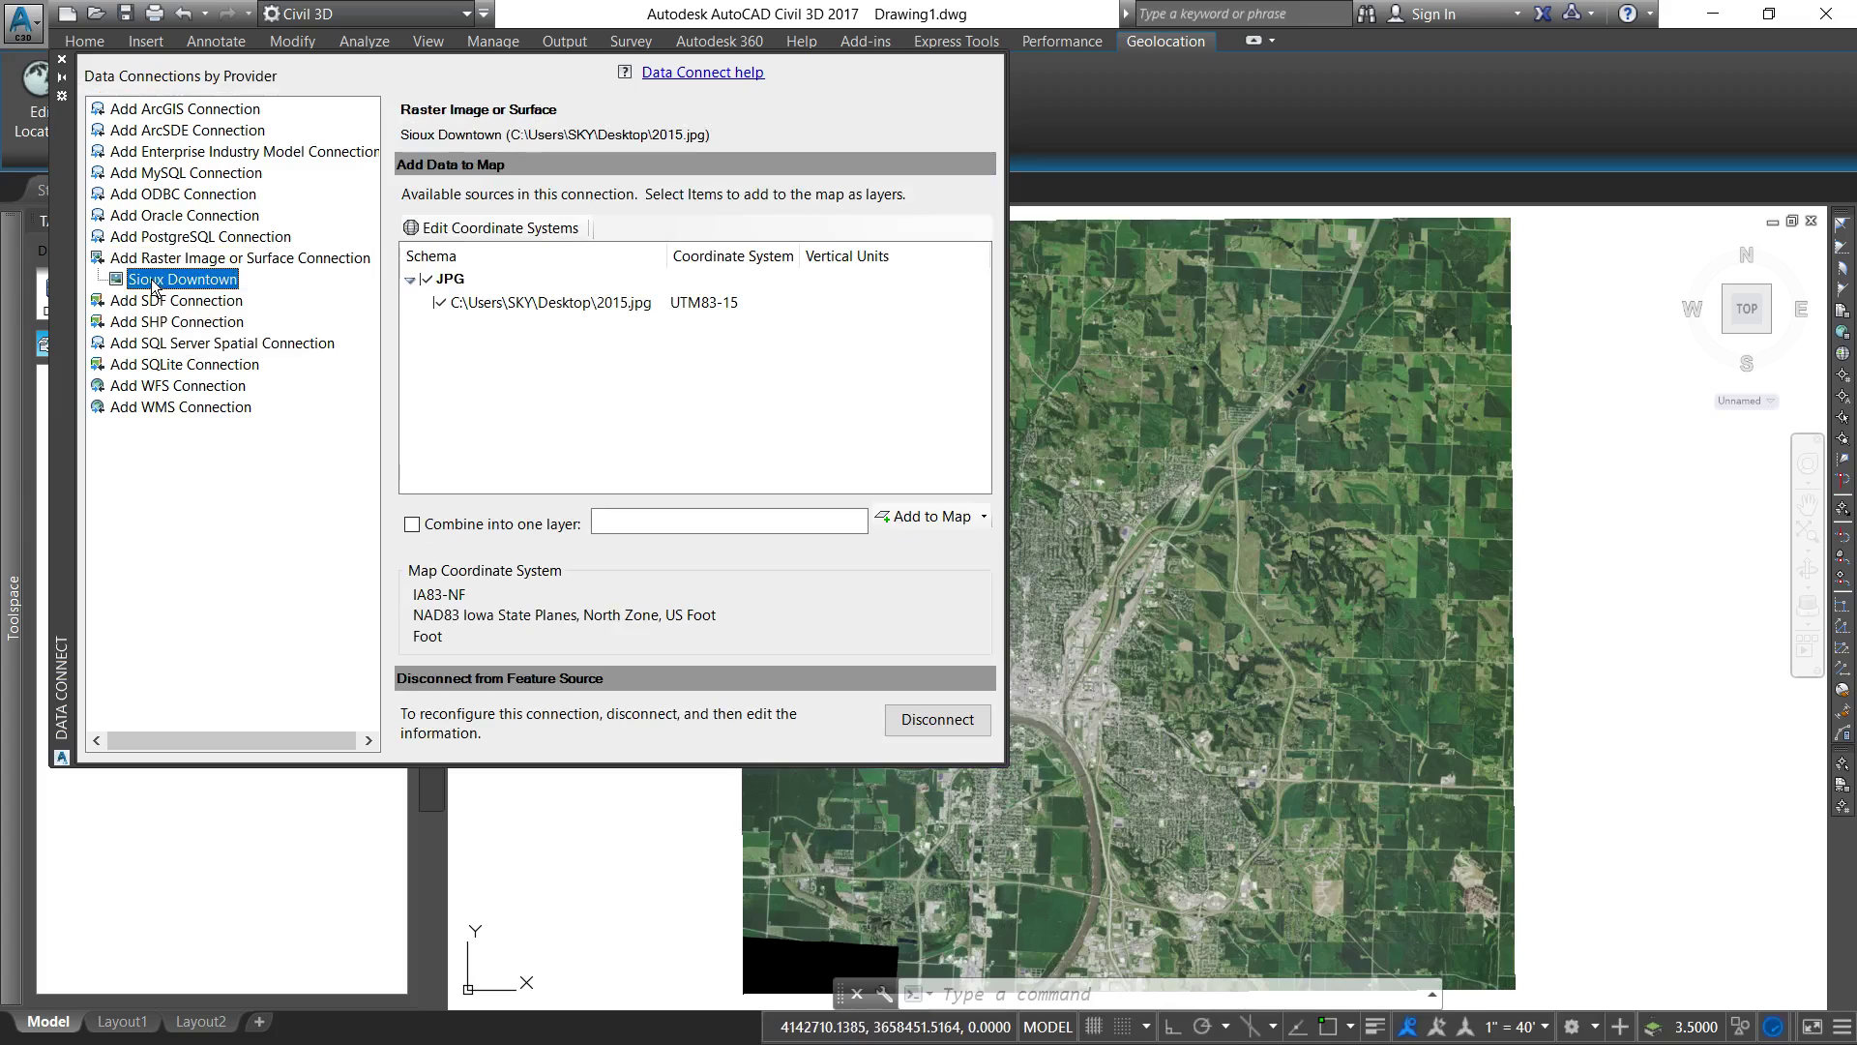
{"action": "left_click", "coordinate": [431, 302]}
{"action": "left_click", "coordinate": [61, 59]}
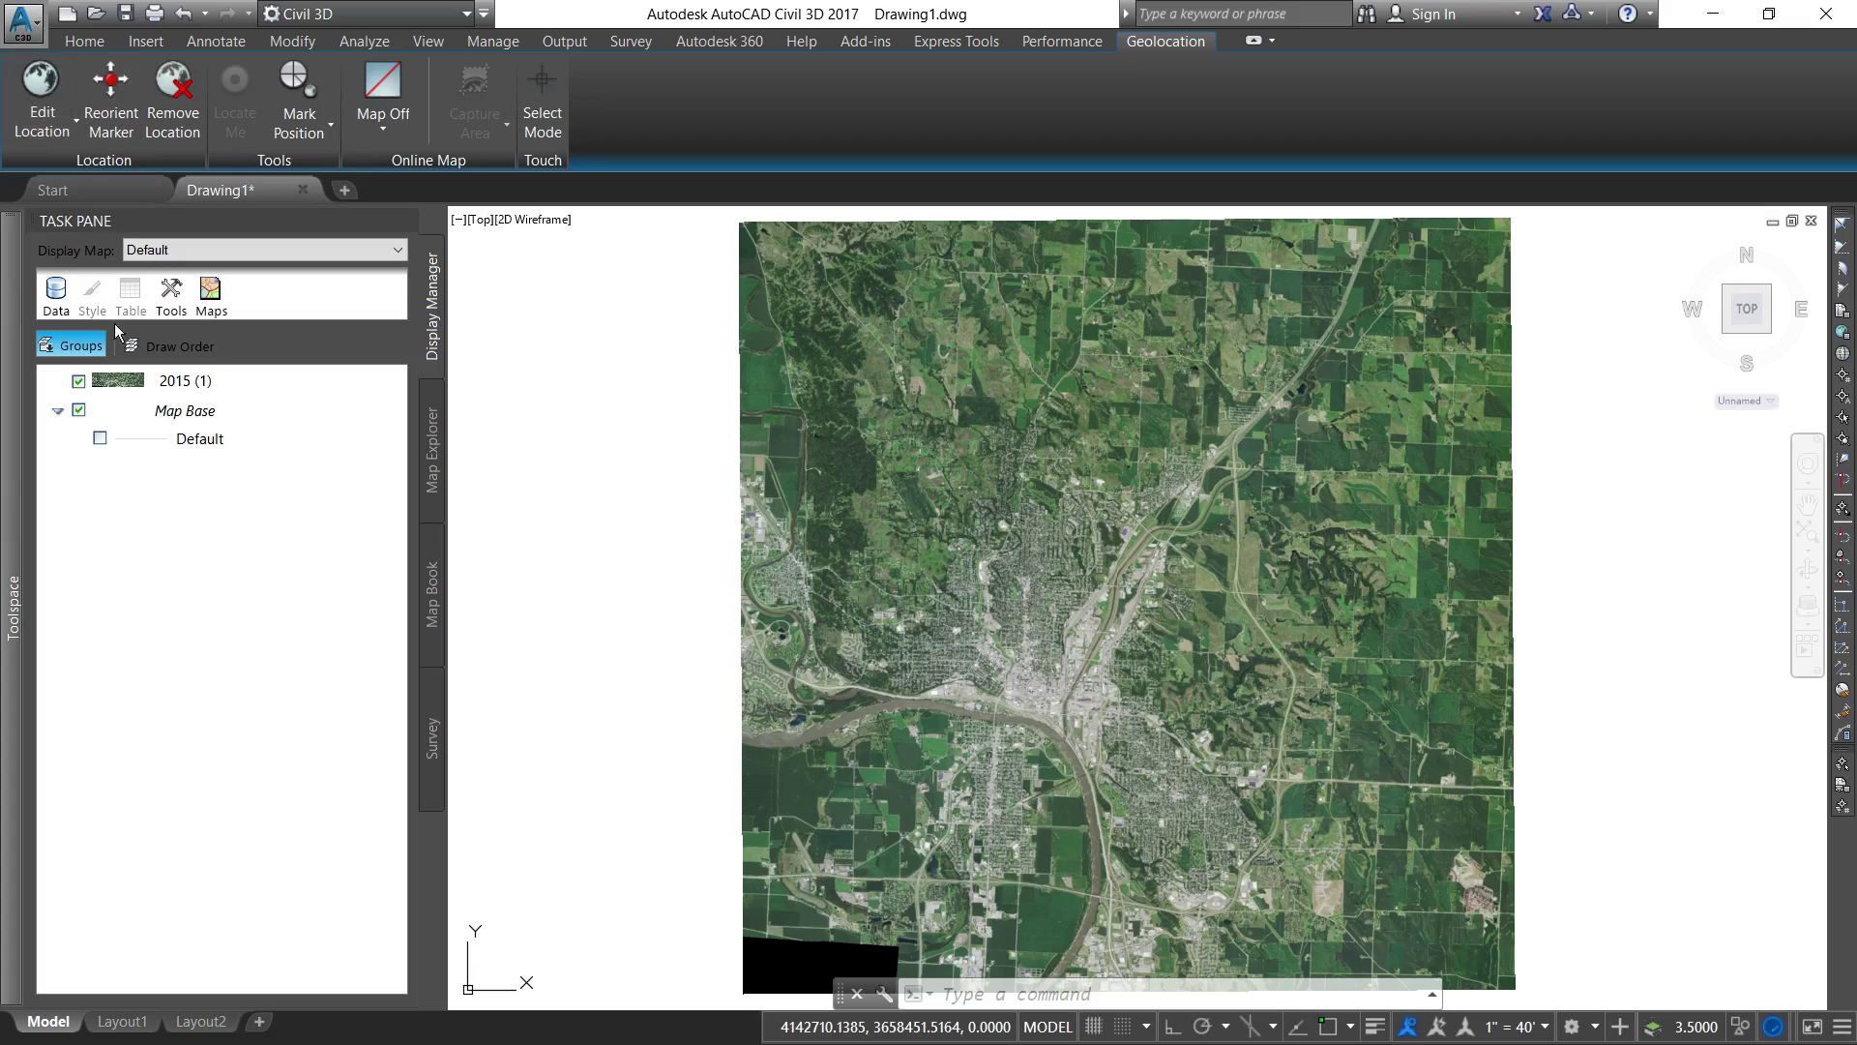
{"action": "left_click", "coordinate": [170, 379]}
{"action": "right_click", "coordinate": [165, 382]}
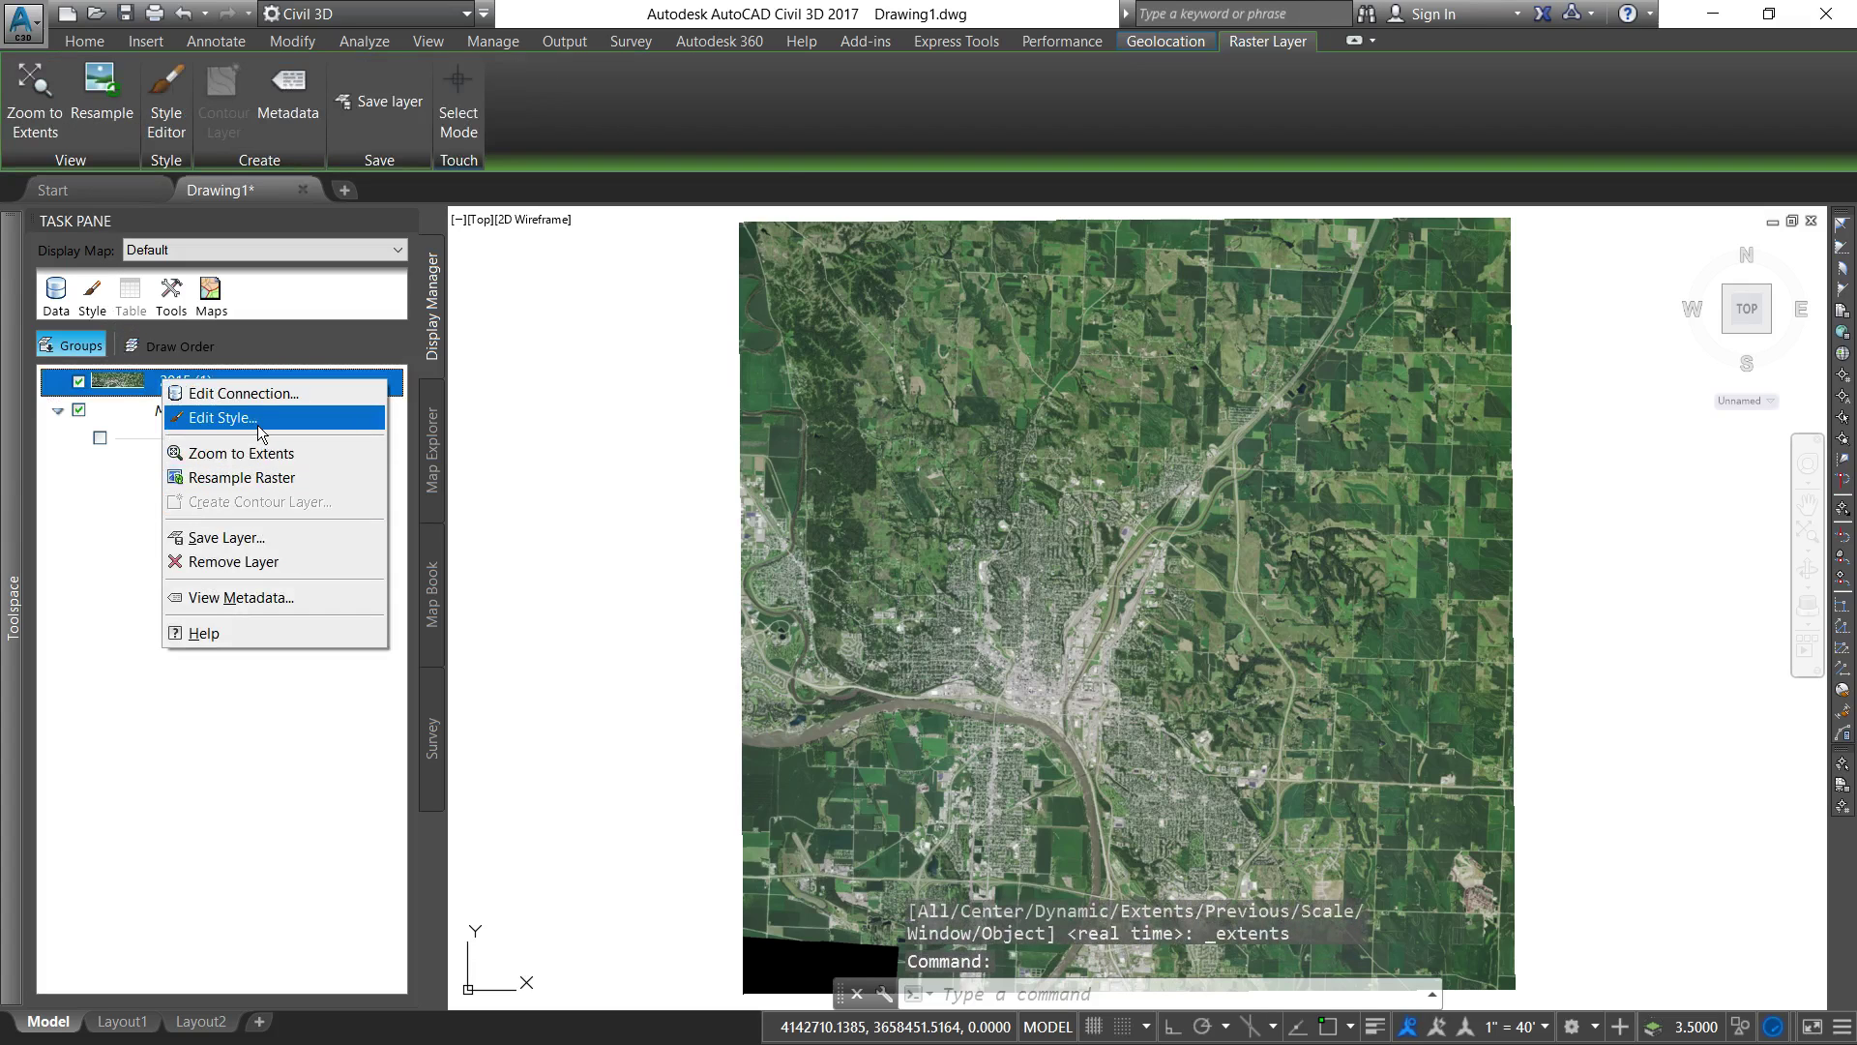
{"action": "left_click", "coordinate": [222, 418]}
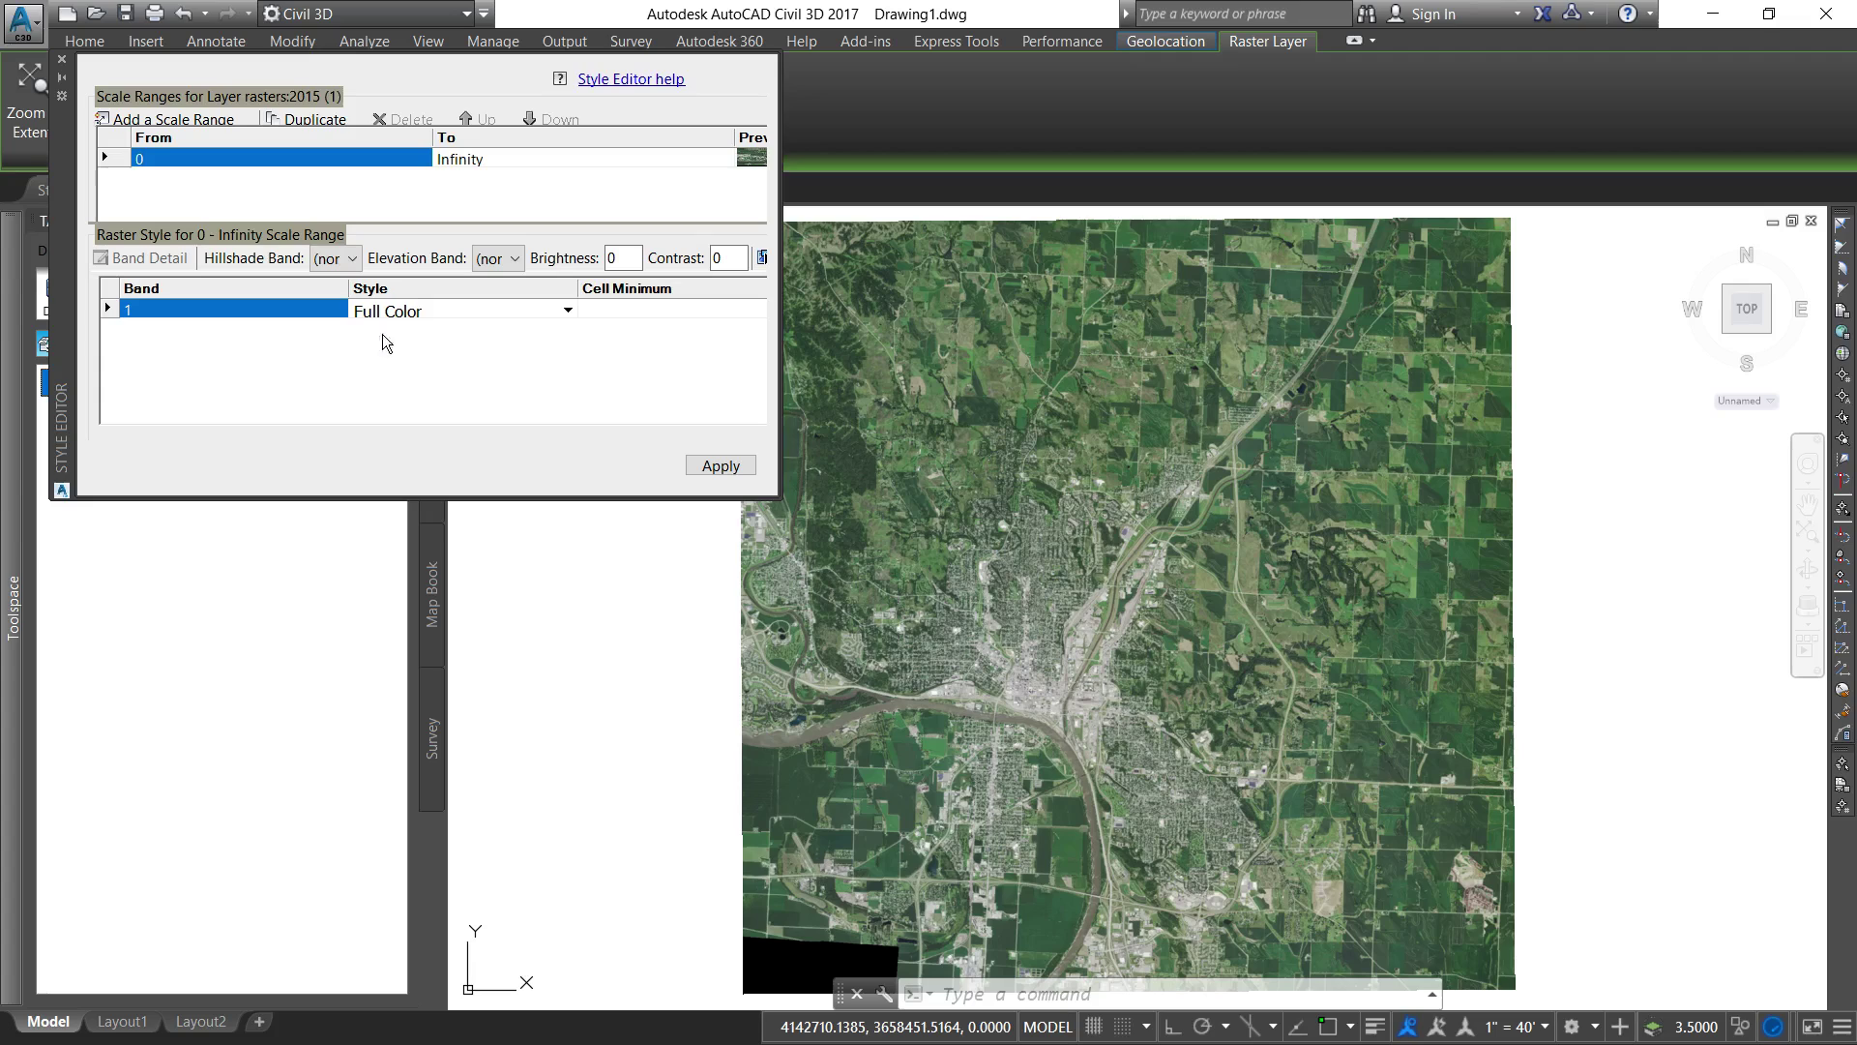
{"action": "left_click", "coordinate": [569, 310]}
{"action": "left_click", "coordinate": [569, 310]}
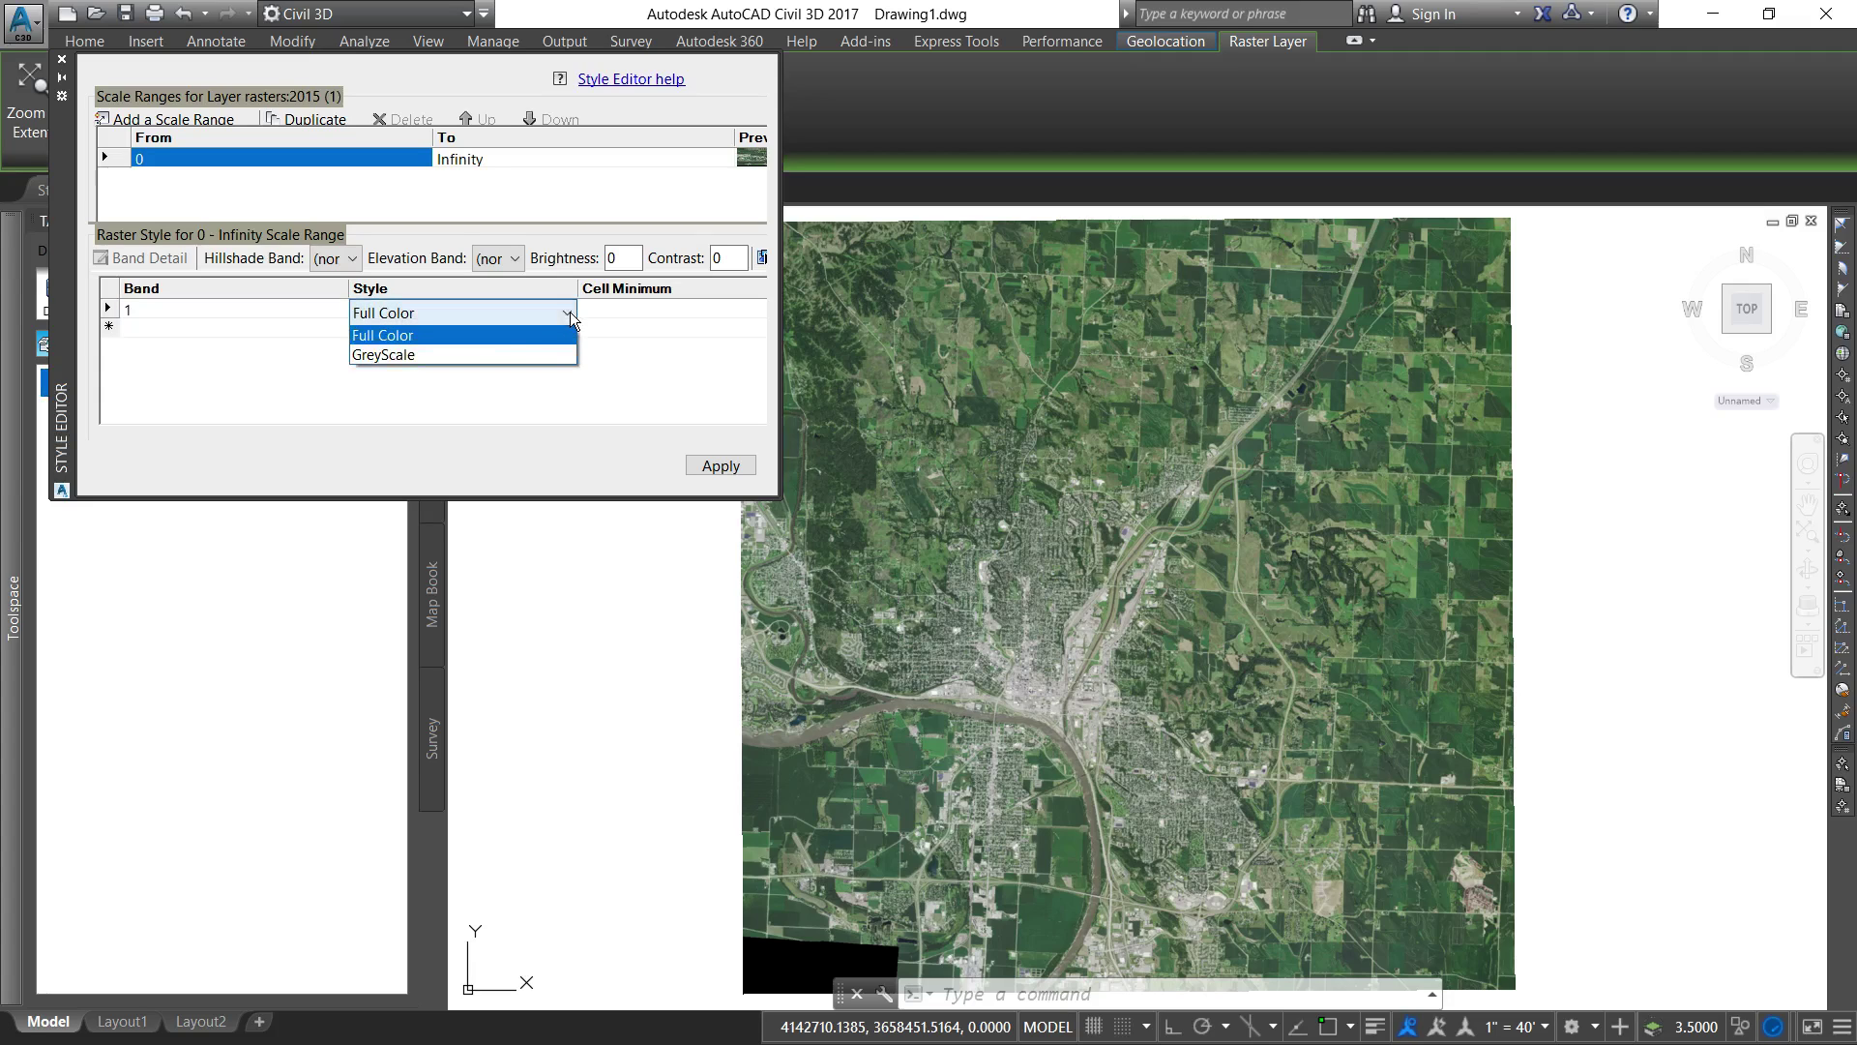
{"action": "left_click", "coordinate": [475, 356]}
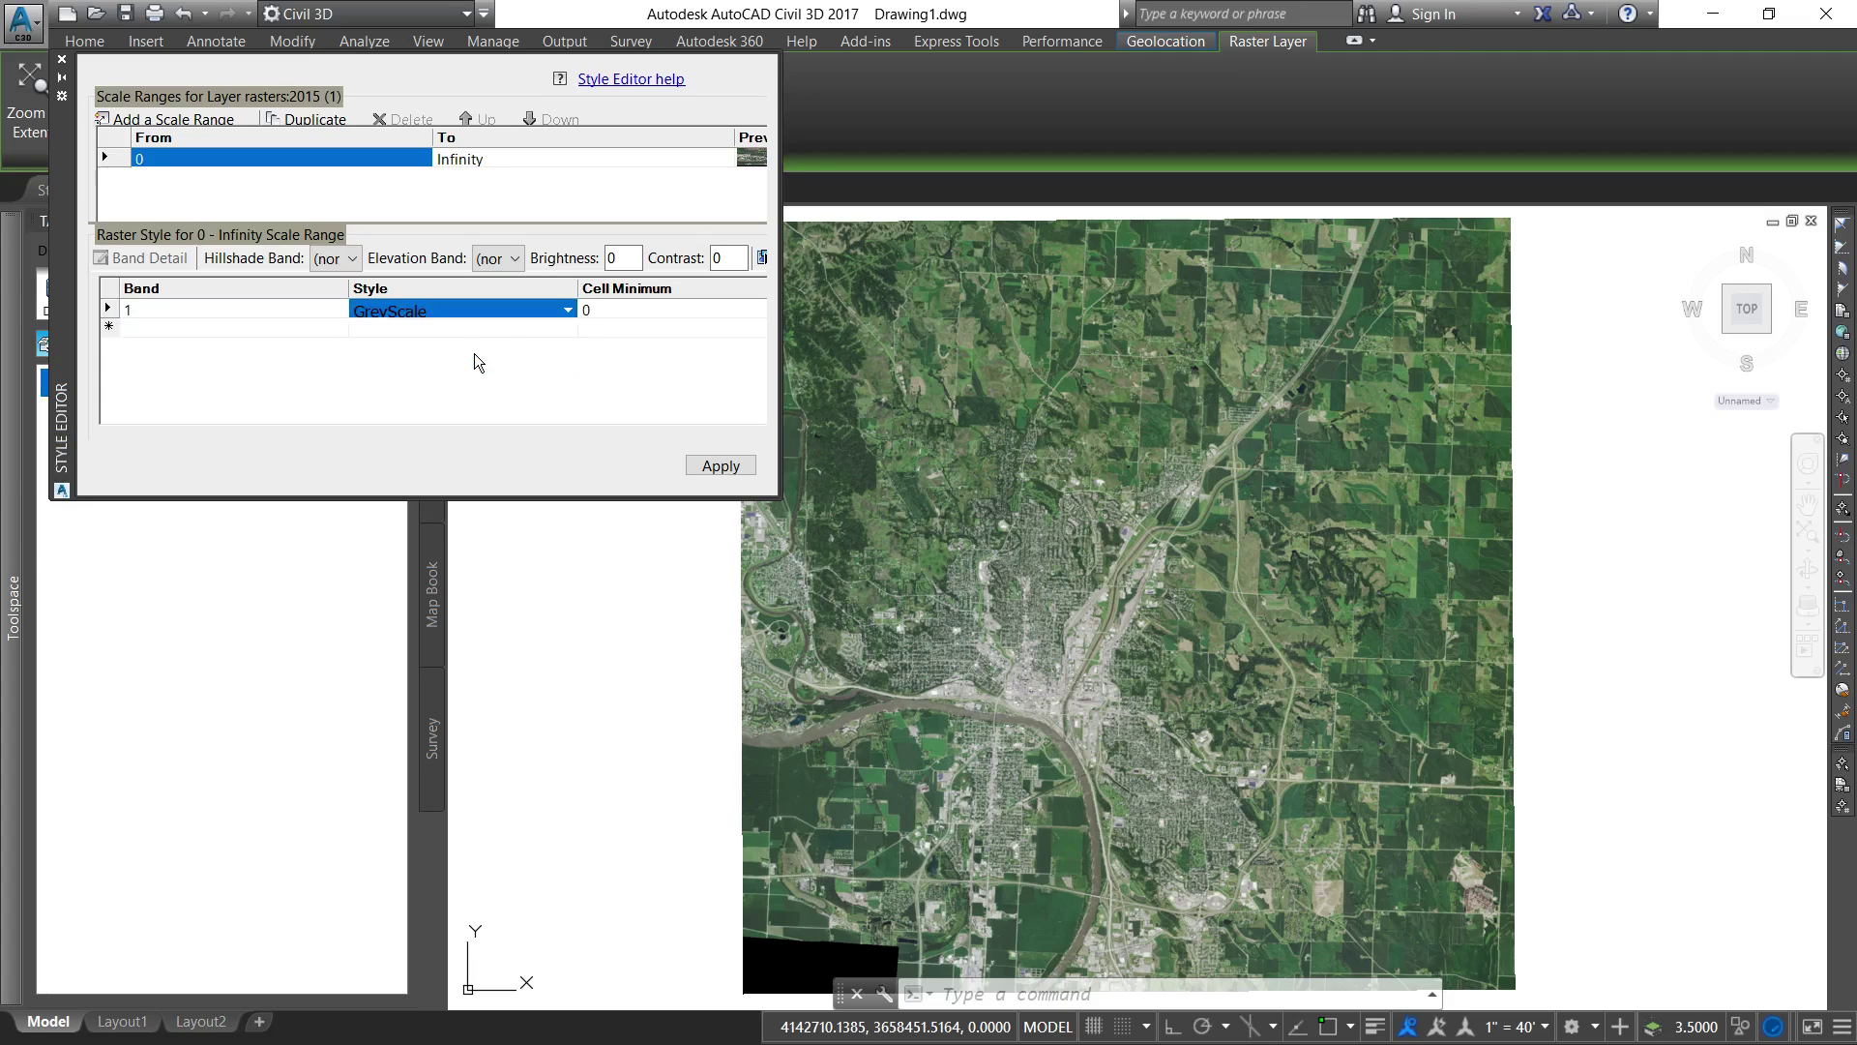
{"action": "left_click", "coordinate": [745, 465]}
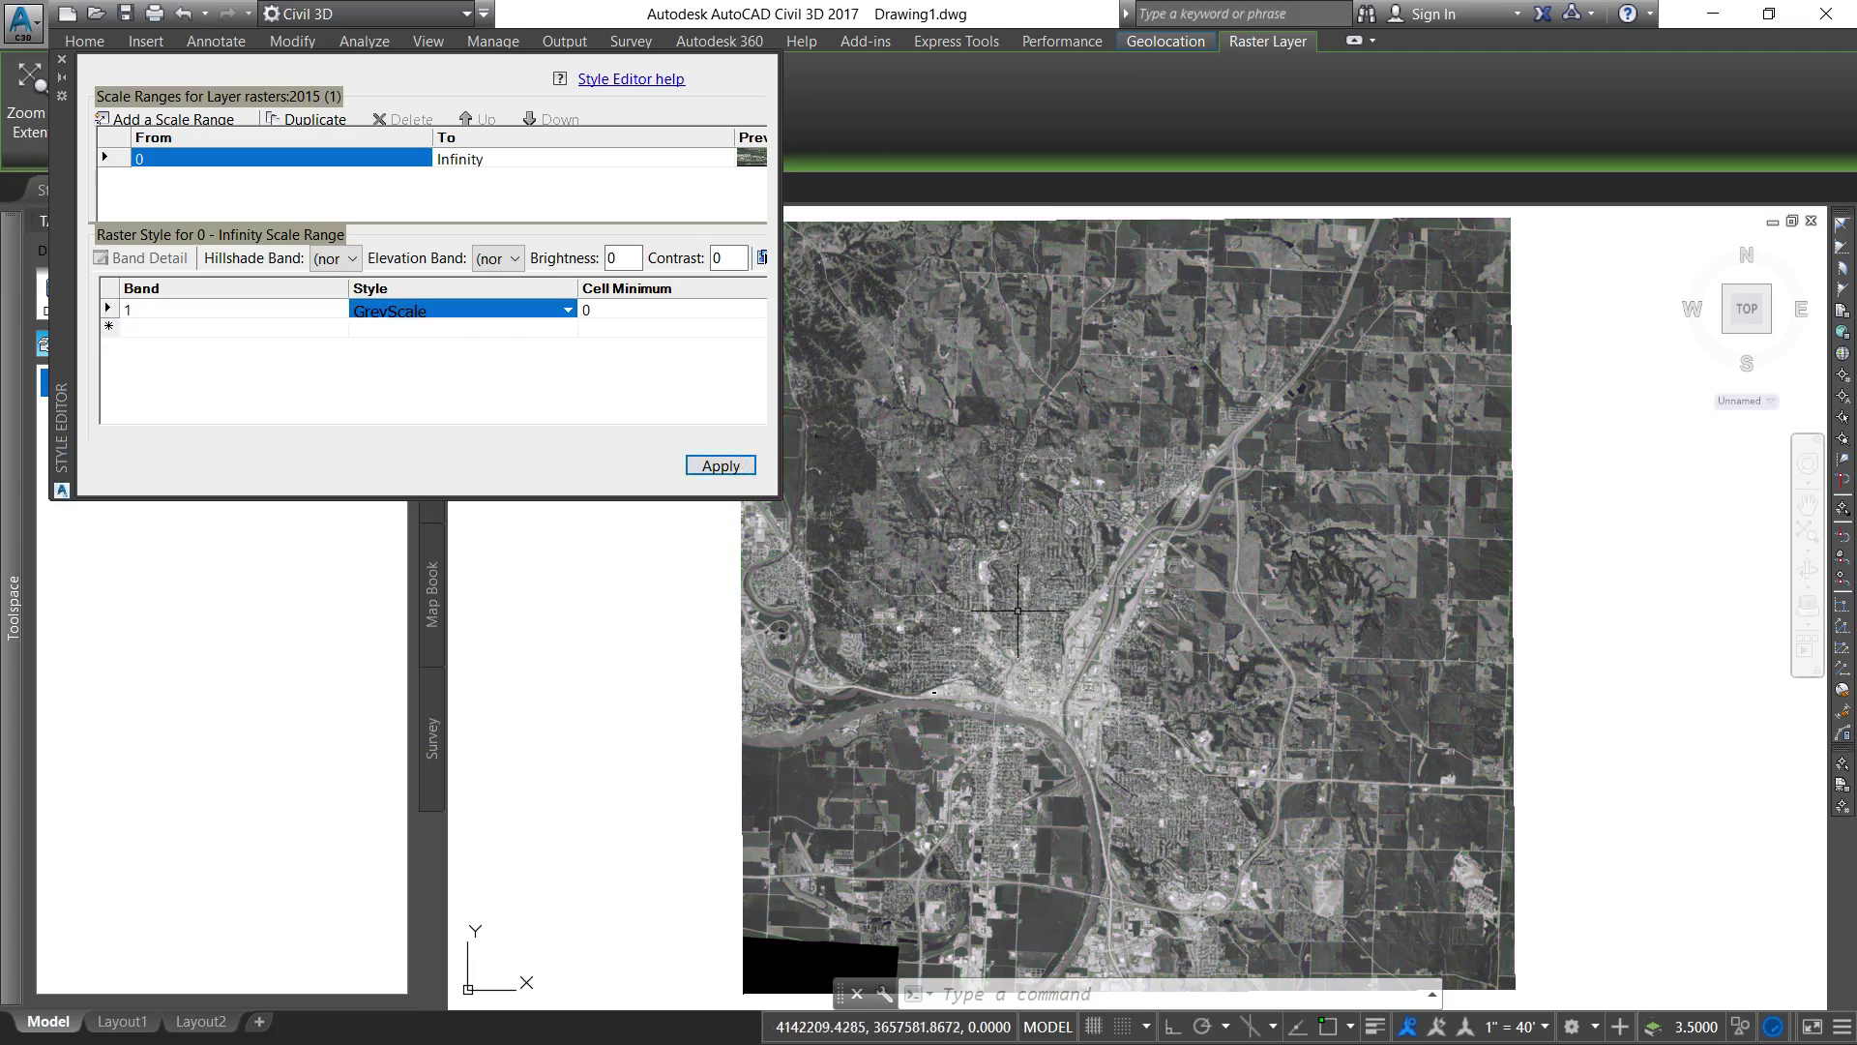
{"action": "left_click", "coordinate": [566, 309]}
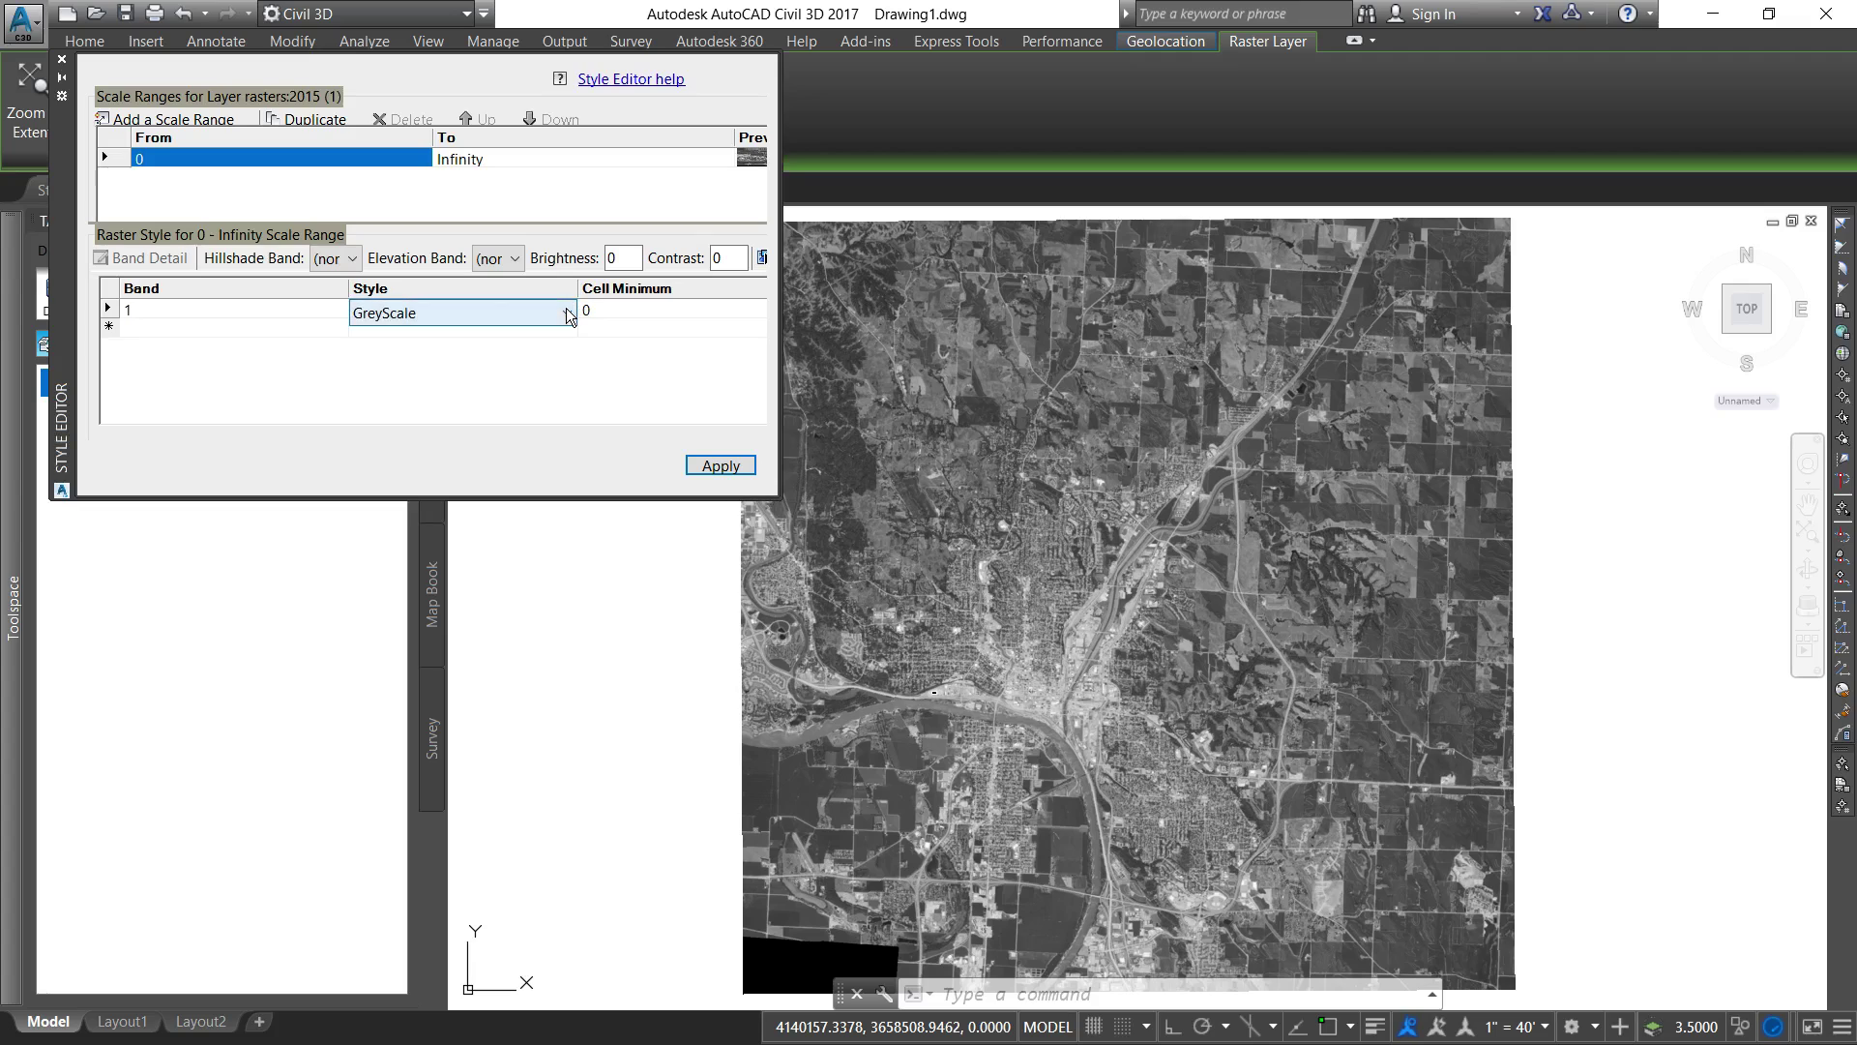
{"action": "left_click", "coordinate": [445, 319]}
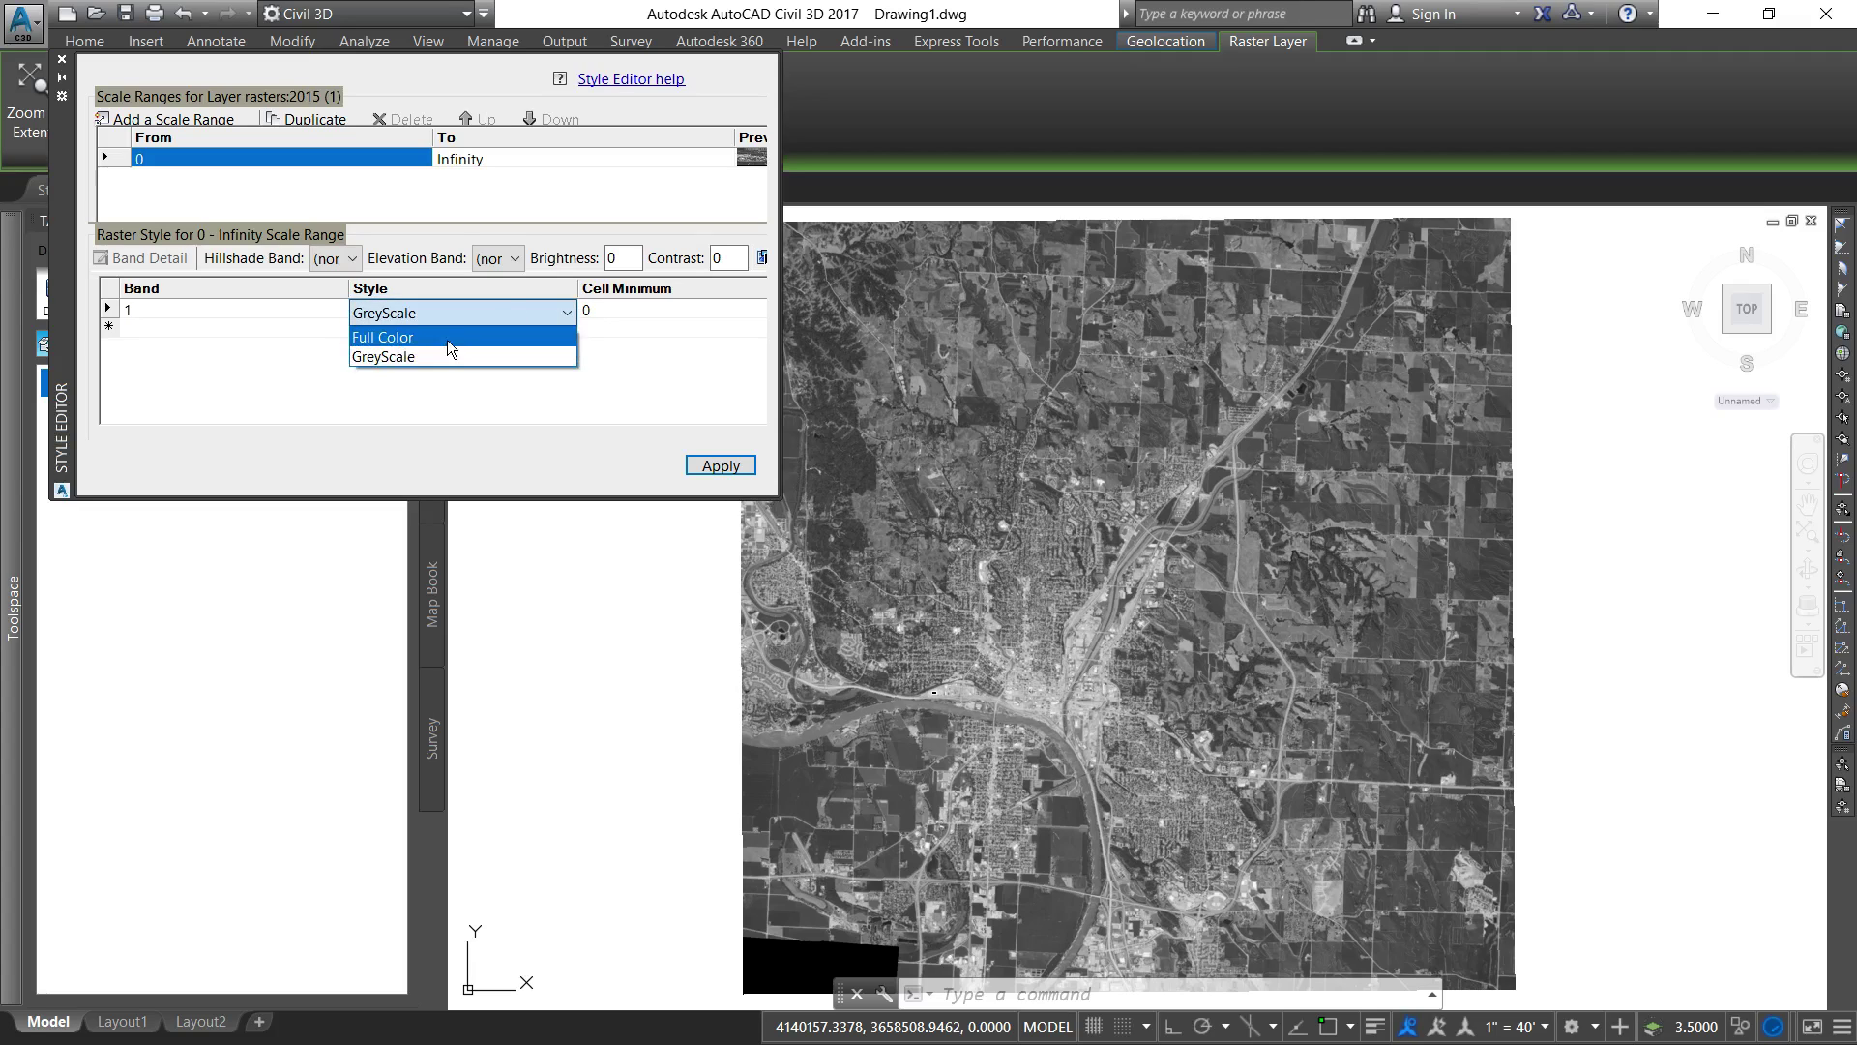
{"action": "left_click", "coordinate": [447, 337]}
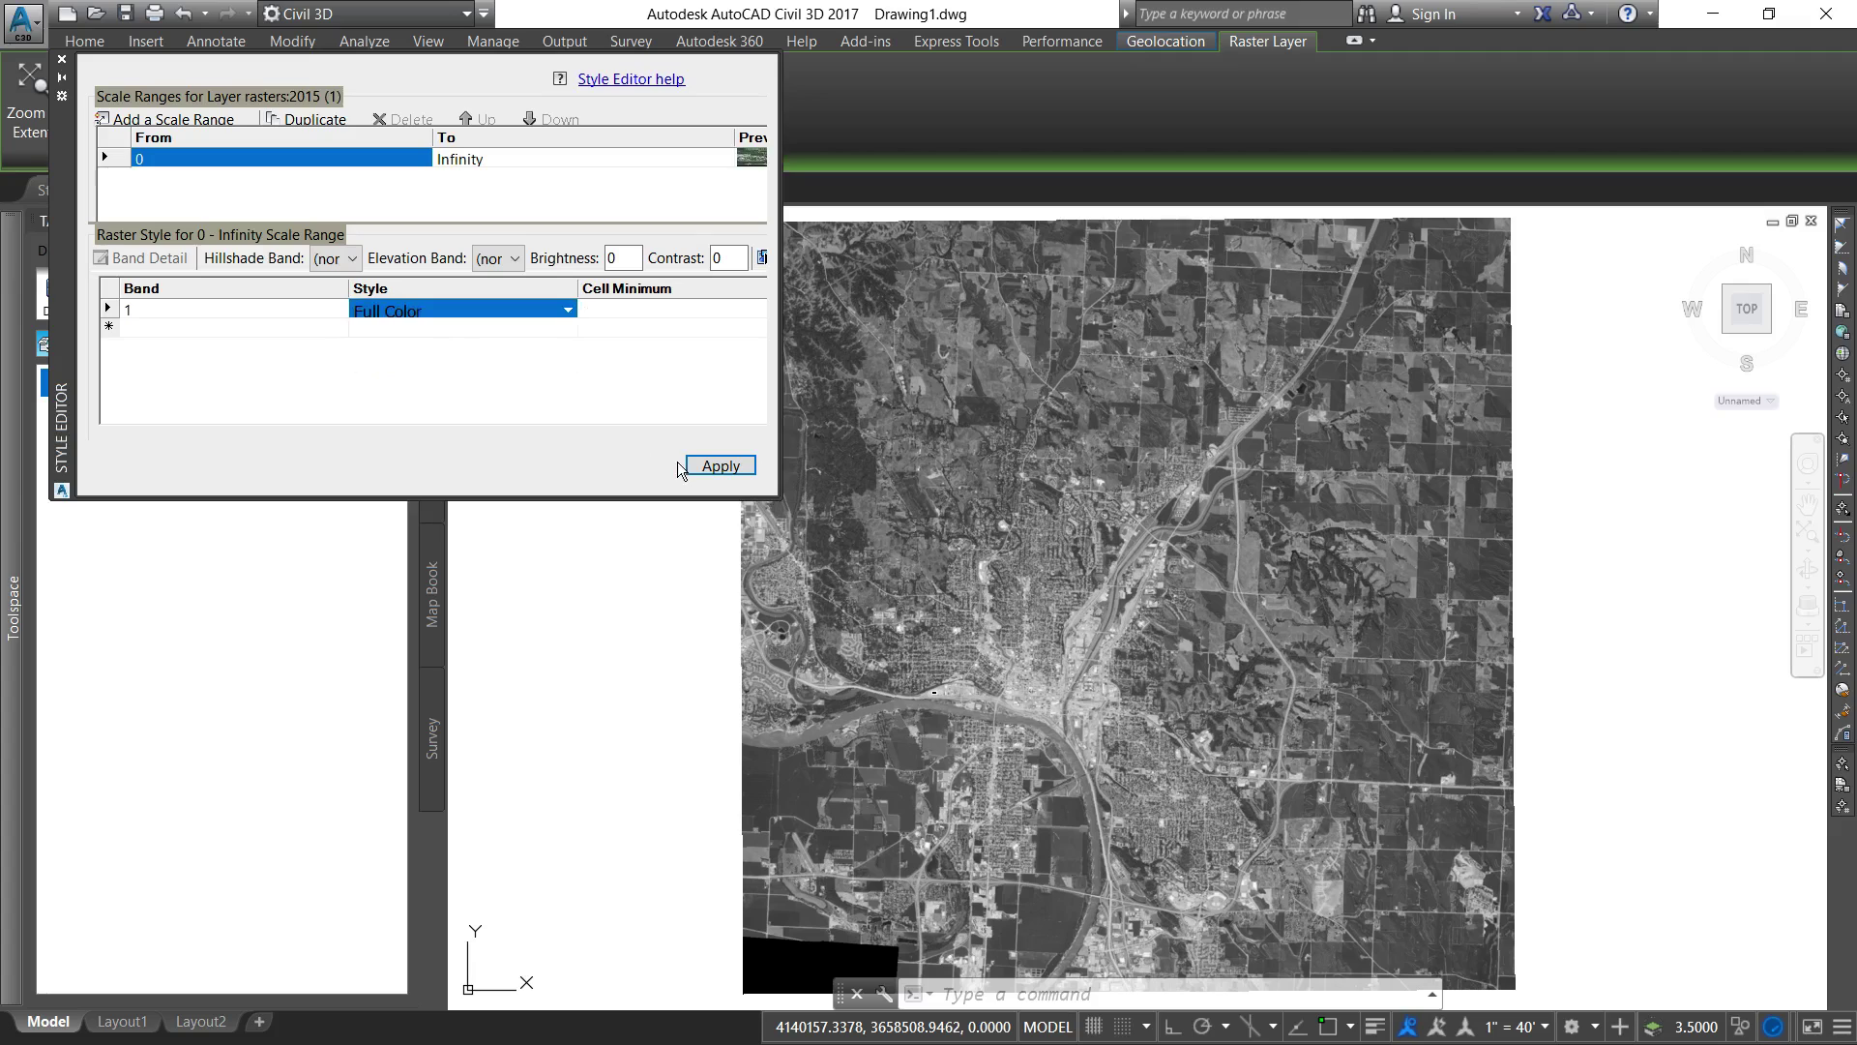
{"action": "left_click", "coordinate": [721, 466]}
{"action": "left_click", "coordinate": [61, 58]}
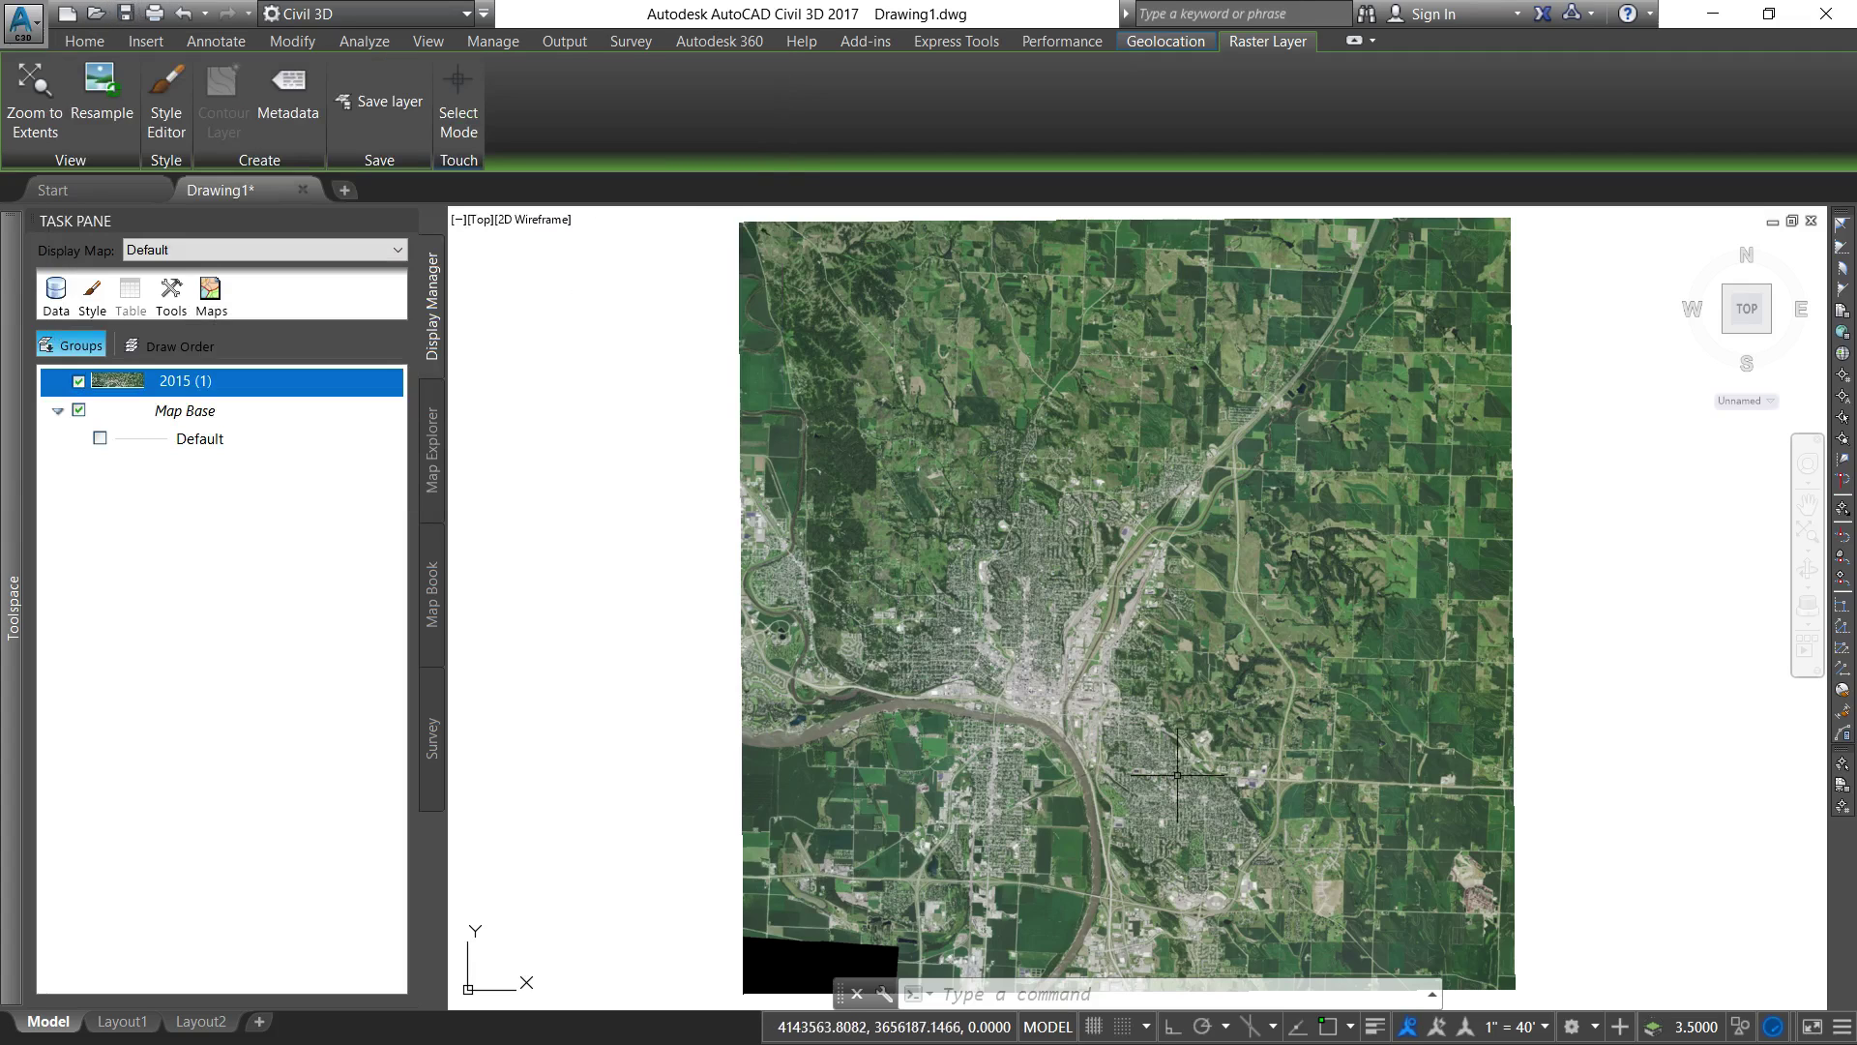